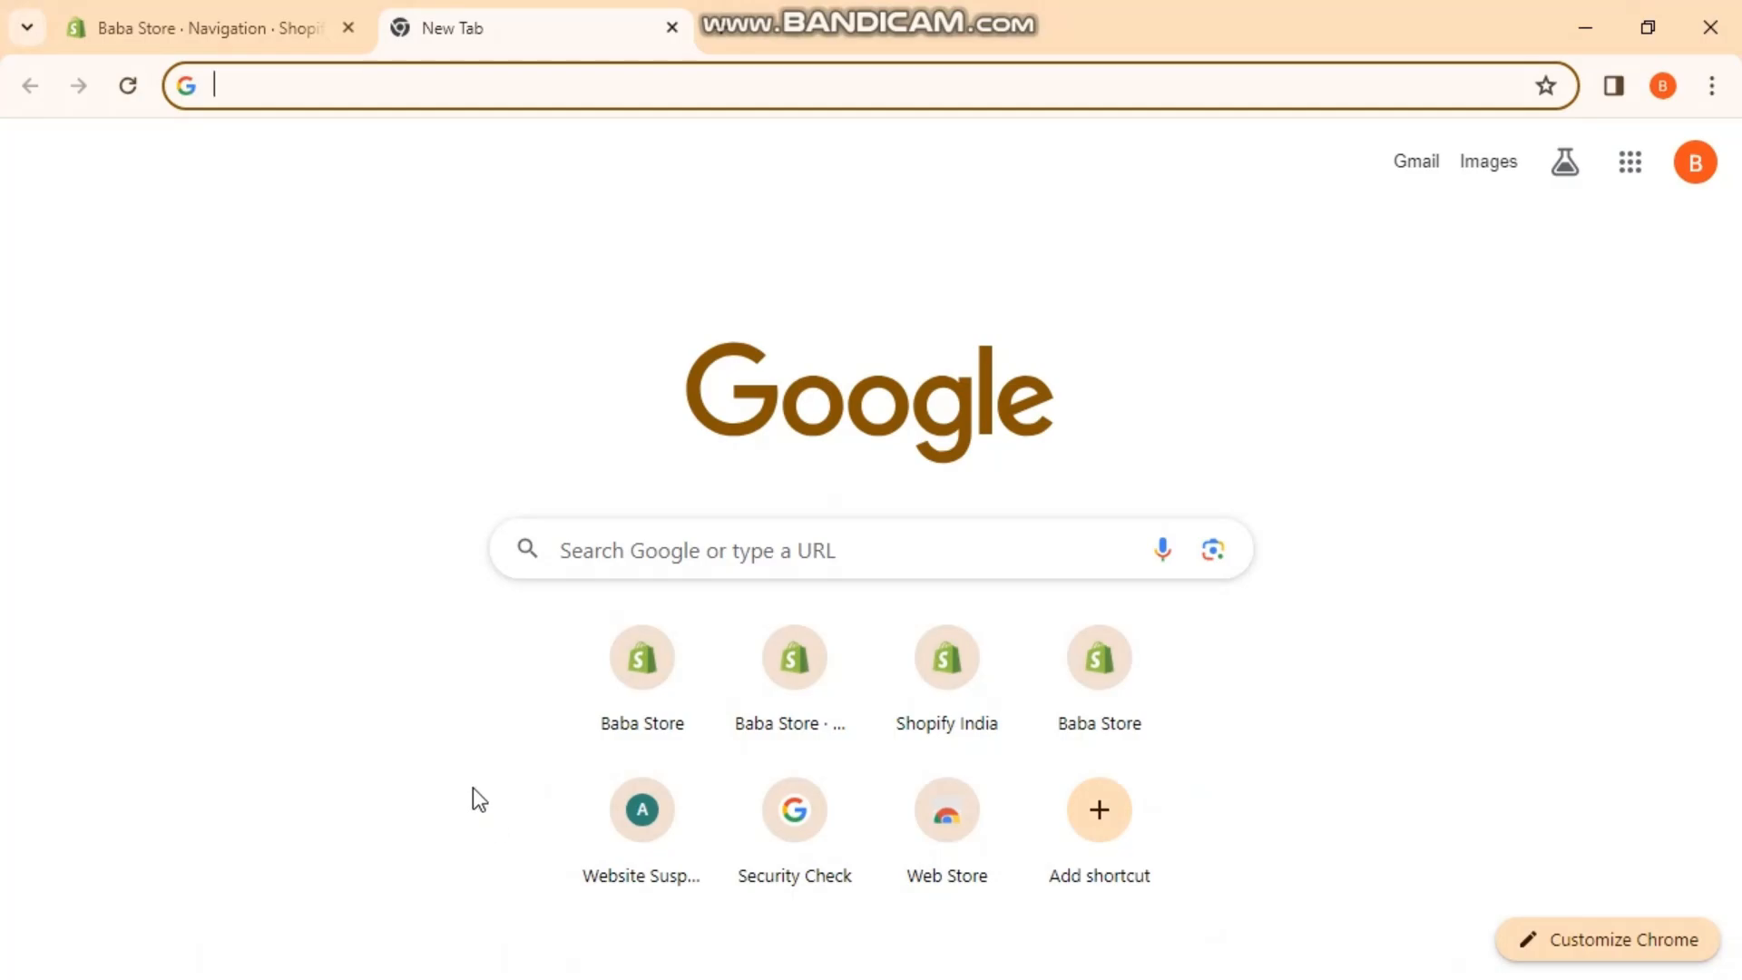
- Open babastore.online in a new tab, view its home page through to the footer, and dismiss the admin bar
{"action": "type", "text": "ba"}
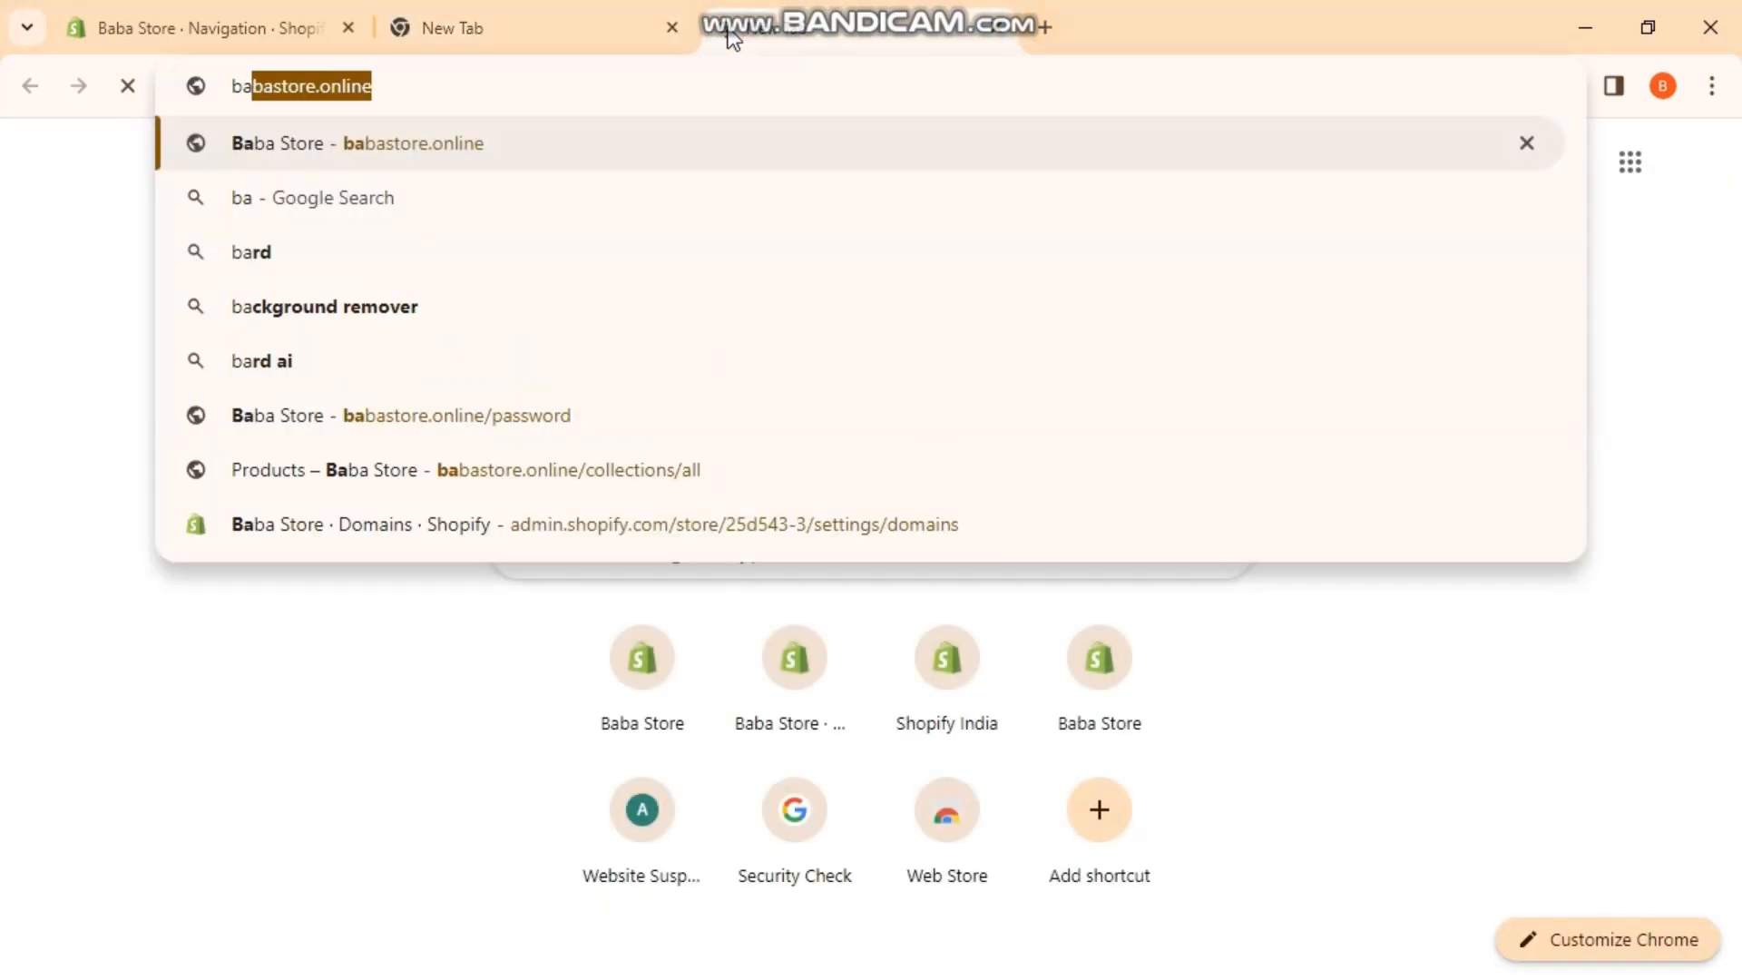
{"action": "key", "text": "Return"}
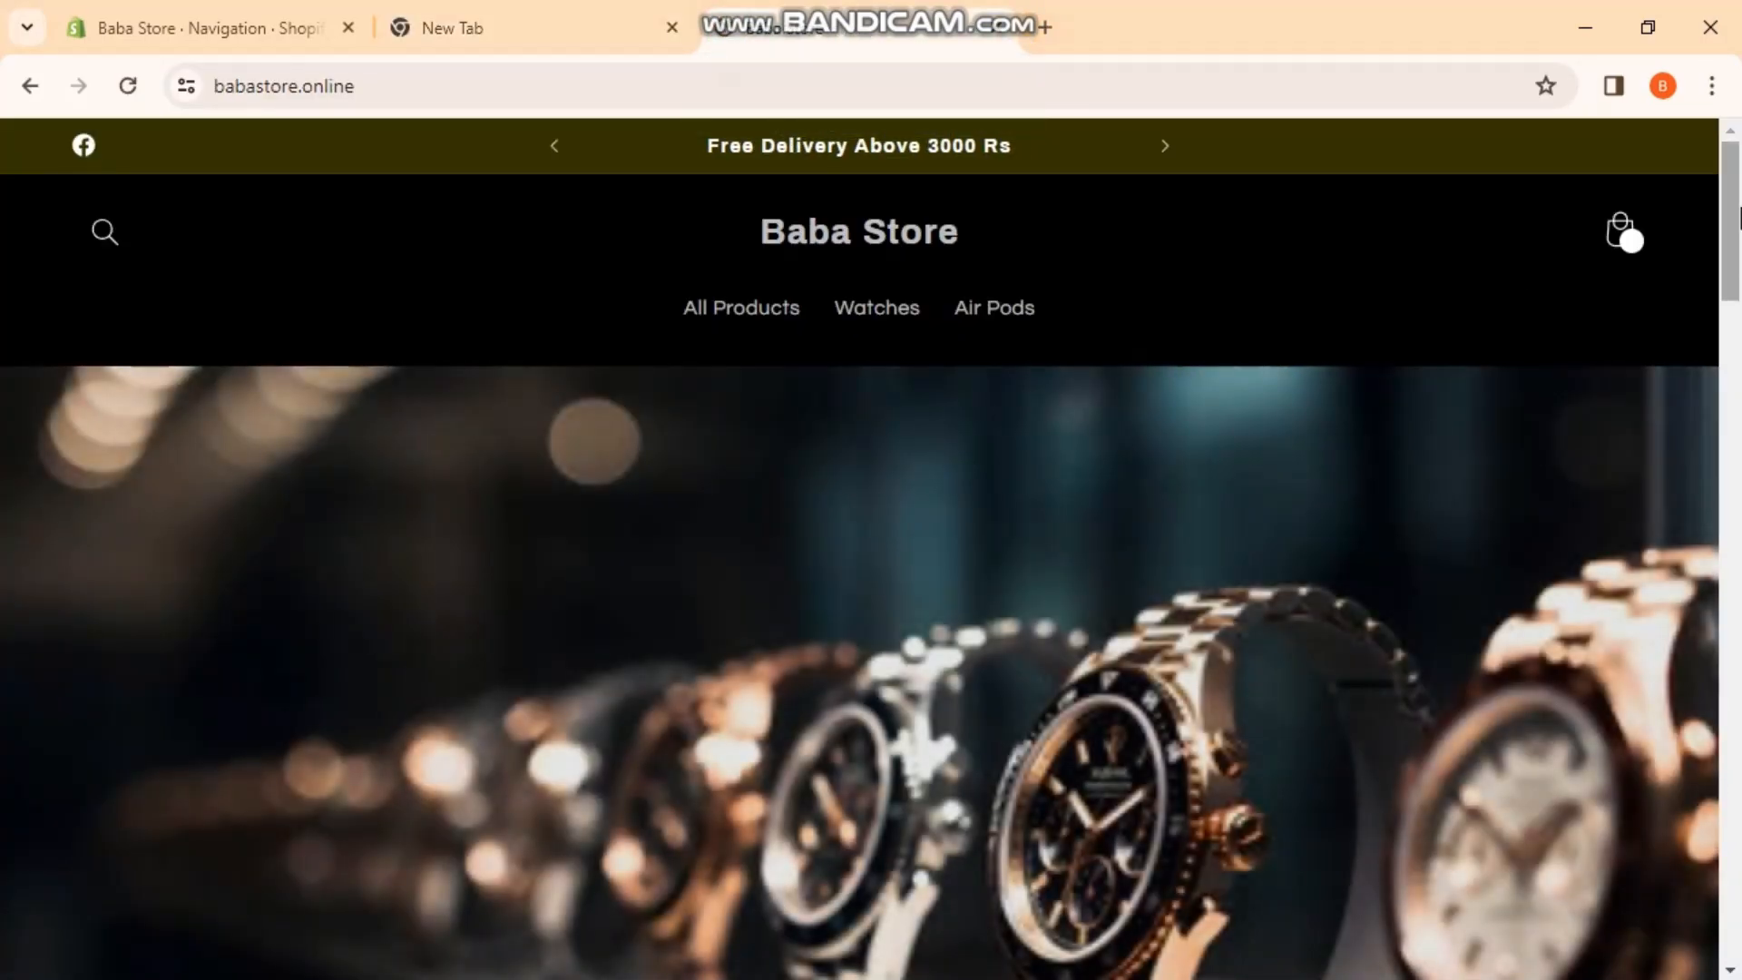
{"action": "left_click_drag", "start_coordinate": [1738, 208], "coordinate": [1739, 893]}
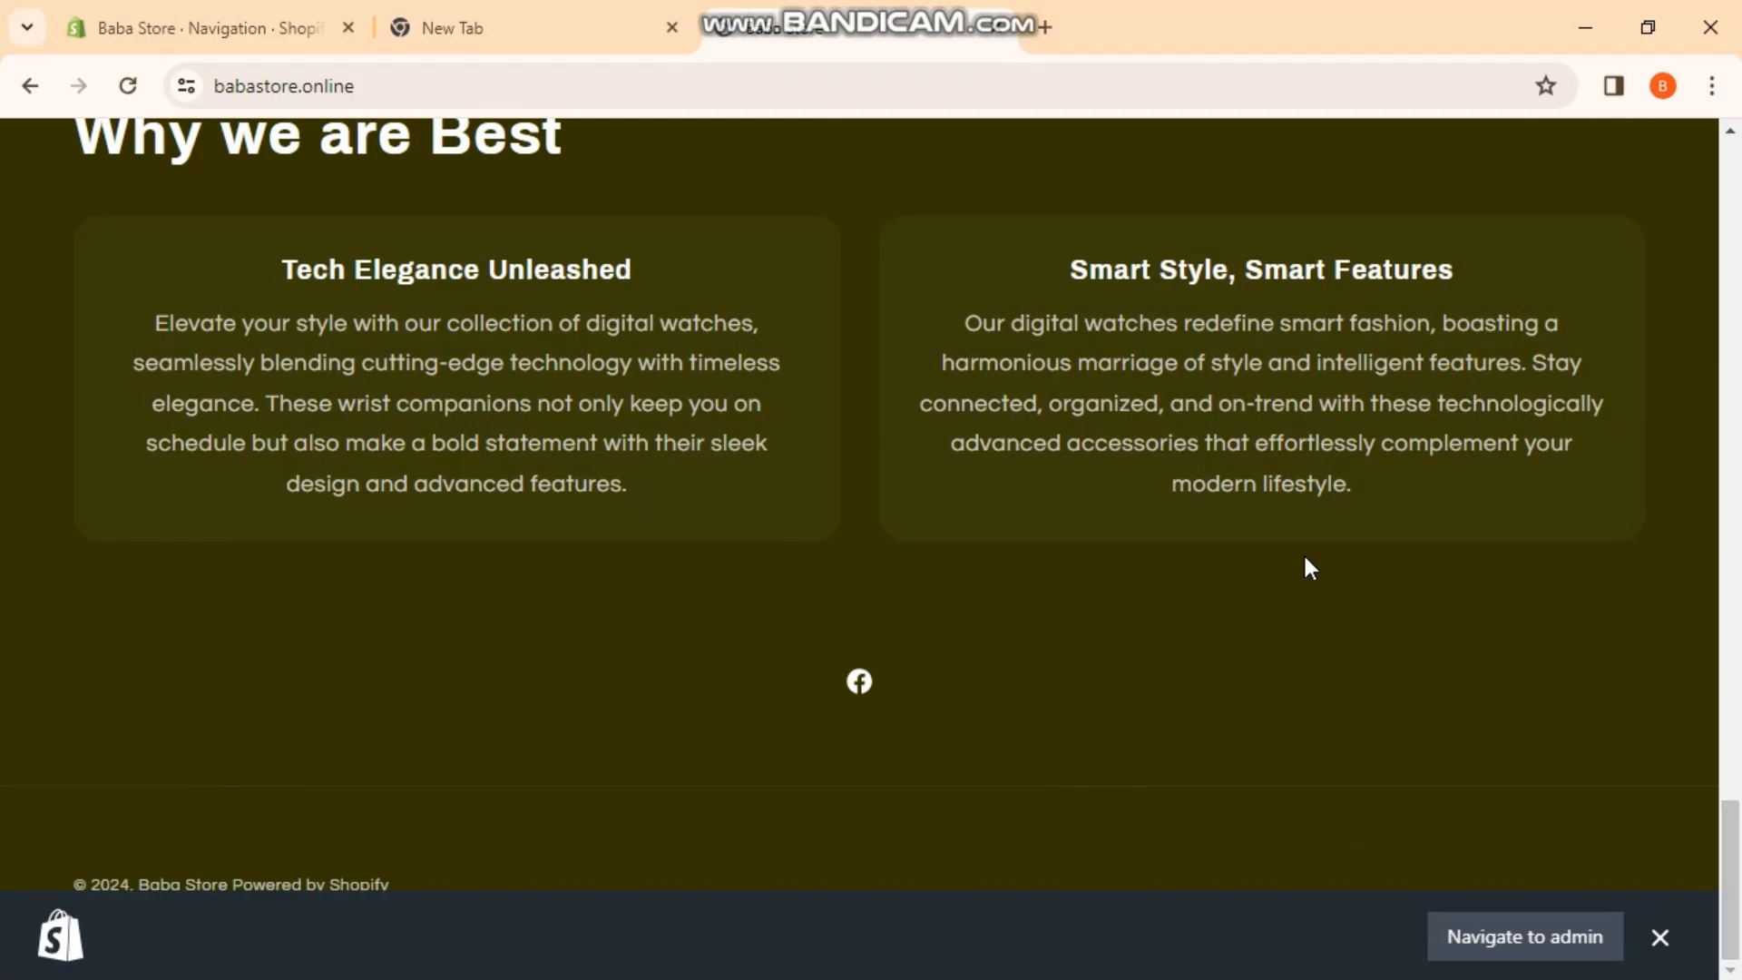
{"action": "left_click", "coordinate": [1659, 937]}
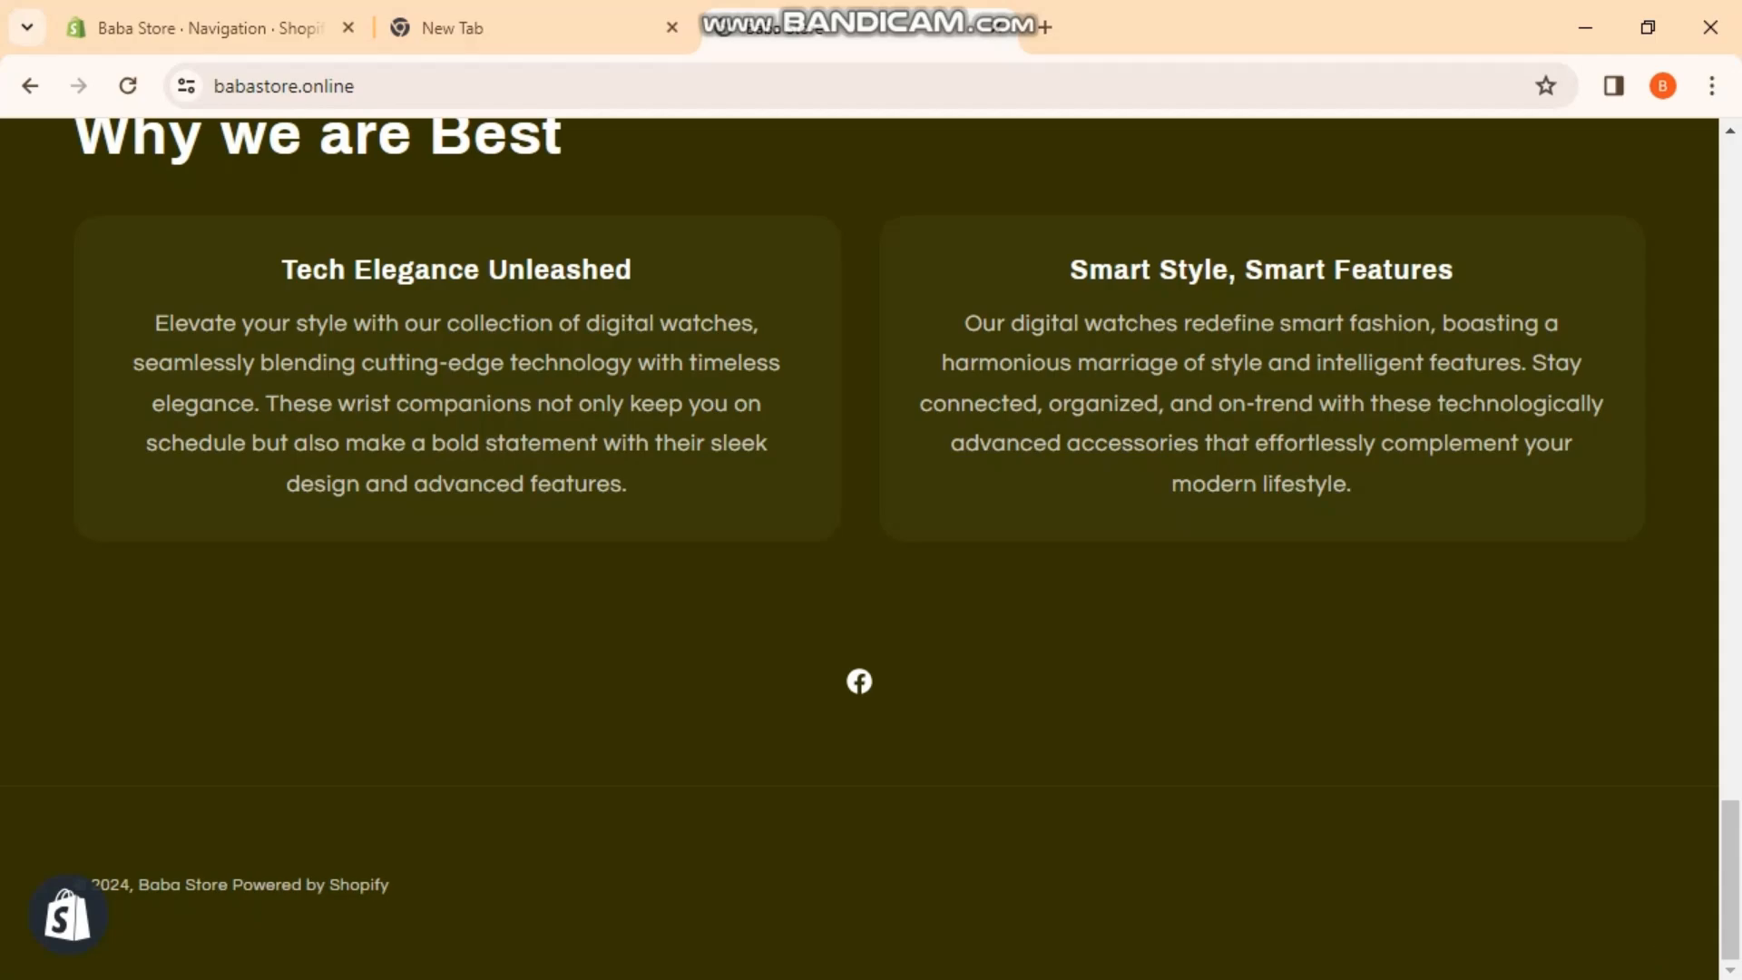
- Switch to the other Chrome window and open engraveelegance.pk and abeeha.pk in separate tabs
{"action": "left_click", "coordinate": [334, 979]}
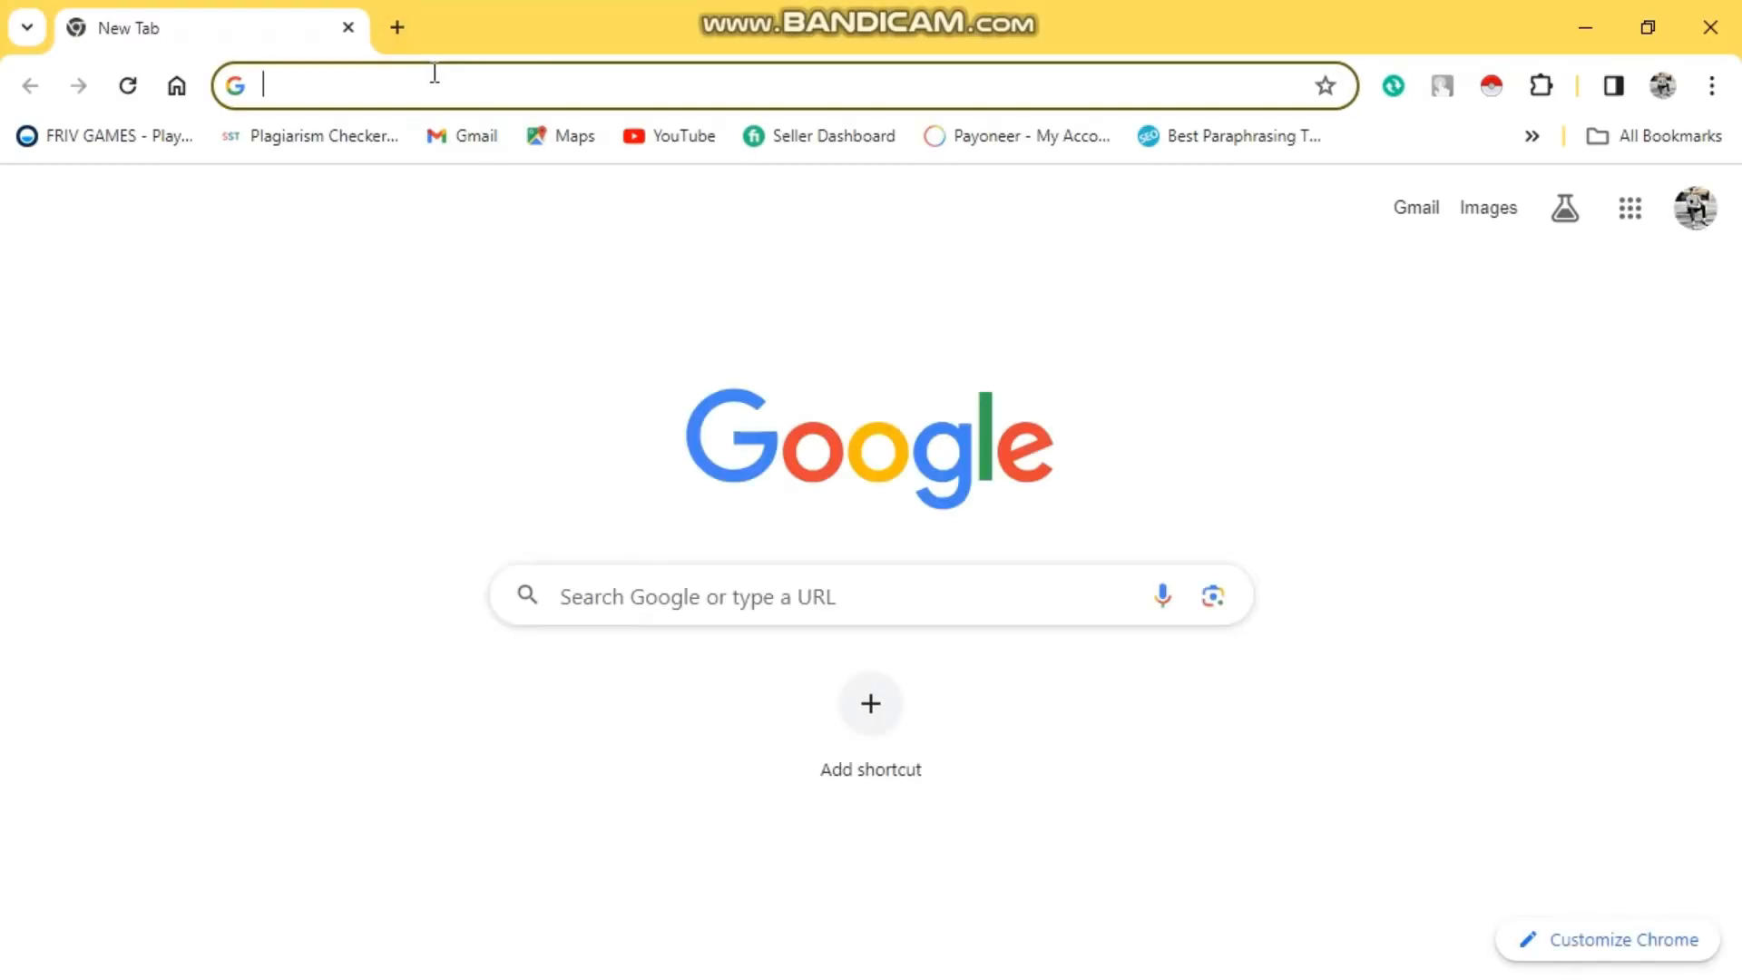
{"action": "type", "text": "engraveelegance.pk"}
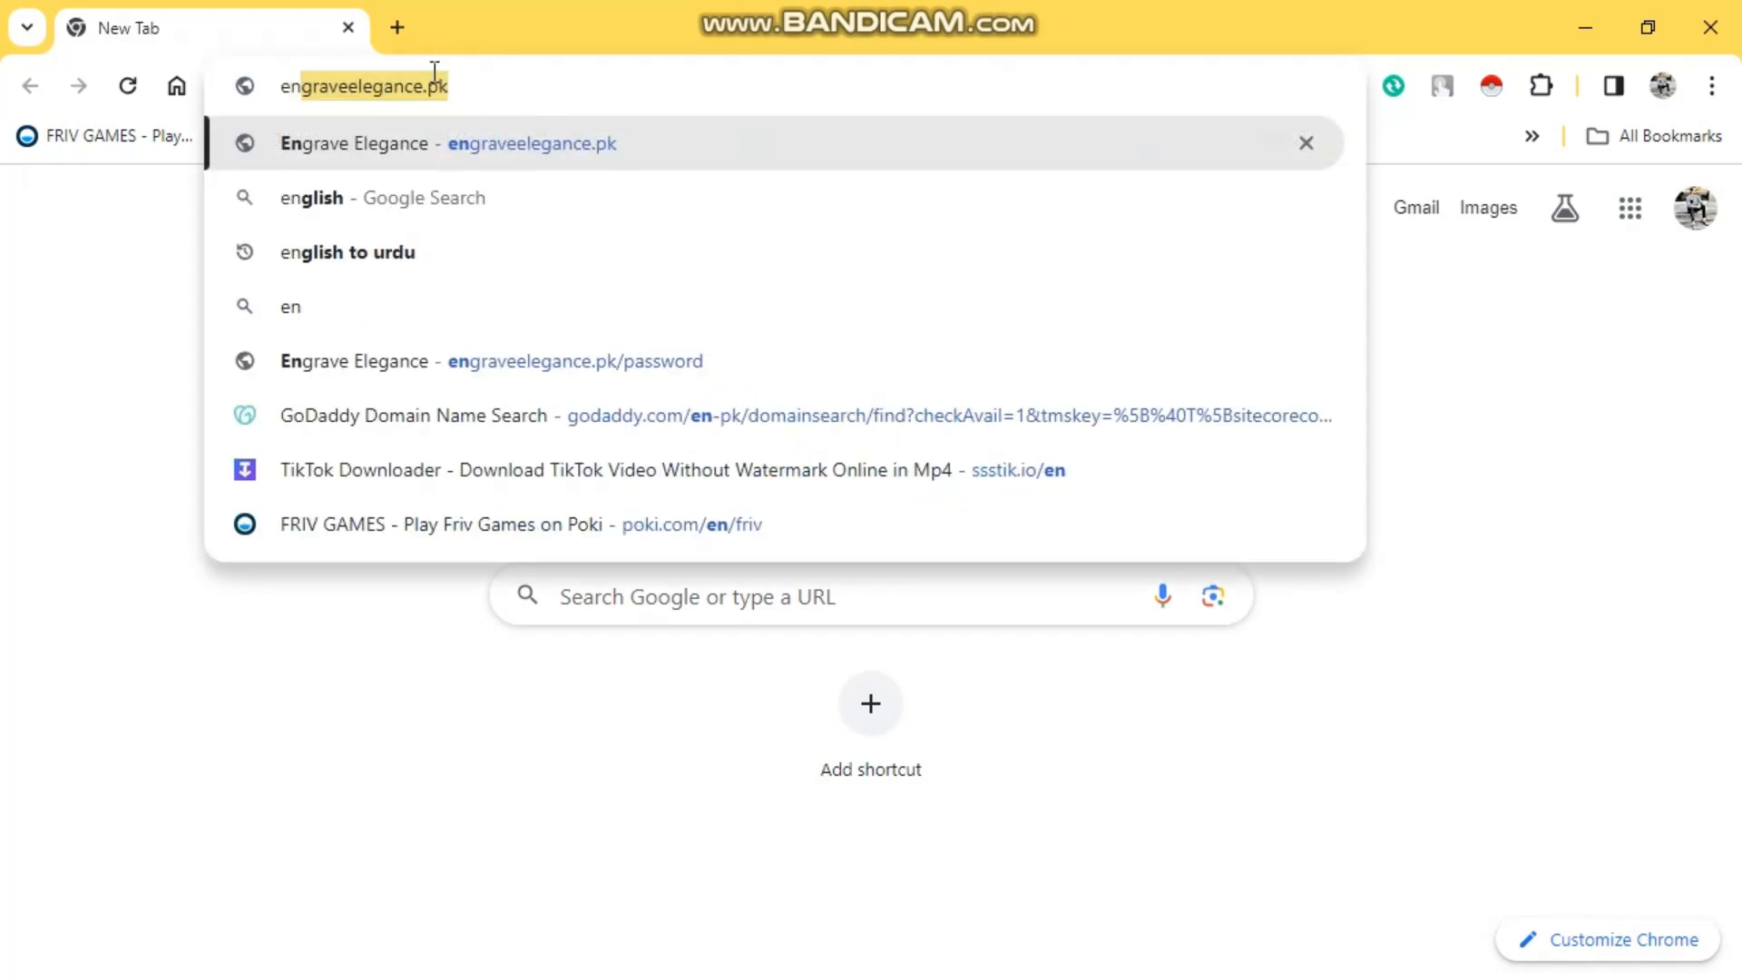
{"action": "key", "text": "Return"}
{"action": "left_click", "coordinate": [398, 28]}
{"action": "type", "text": "abeeha.pk"}
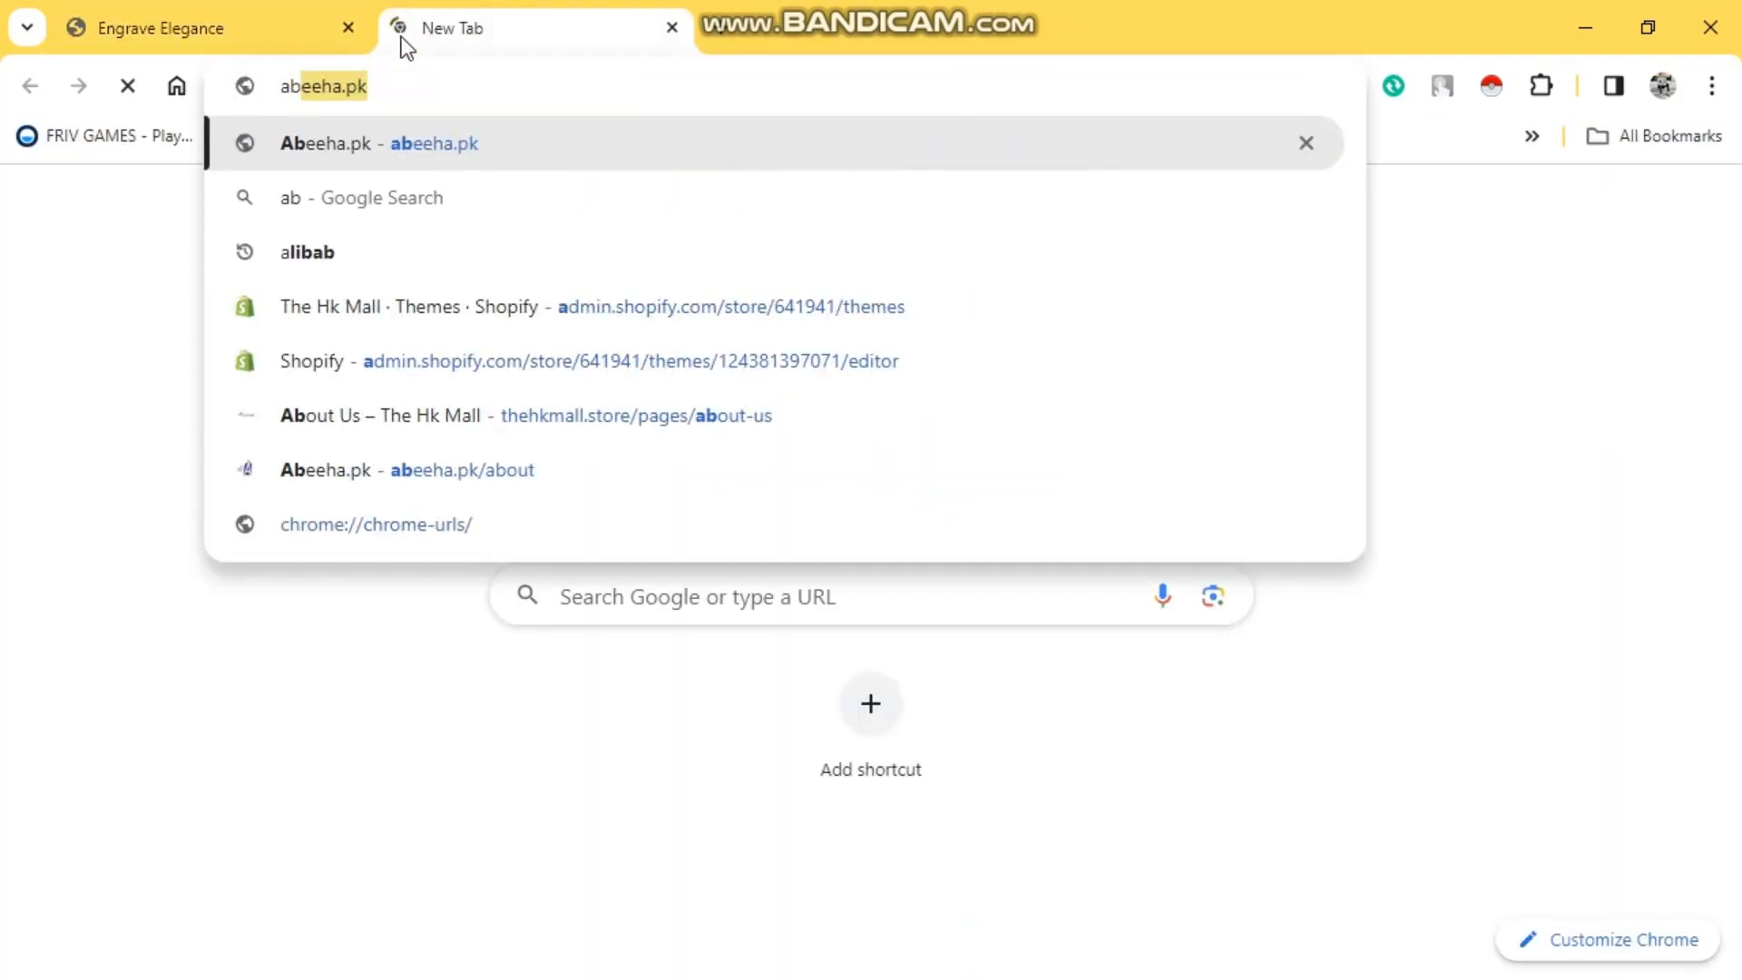
{"action": "key", "text": "Return"}
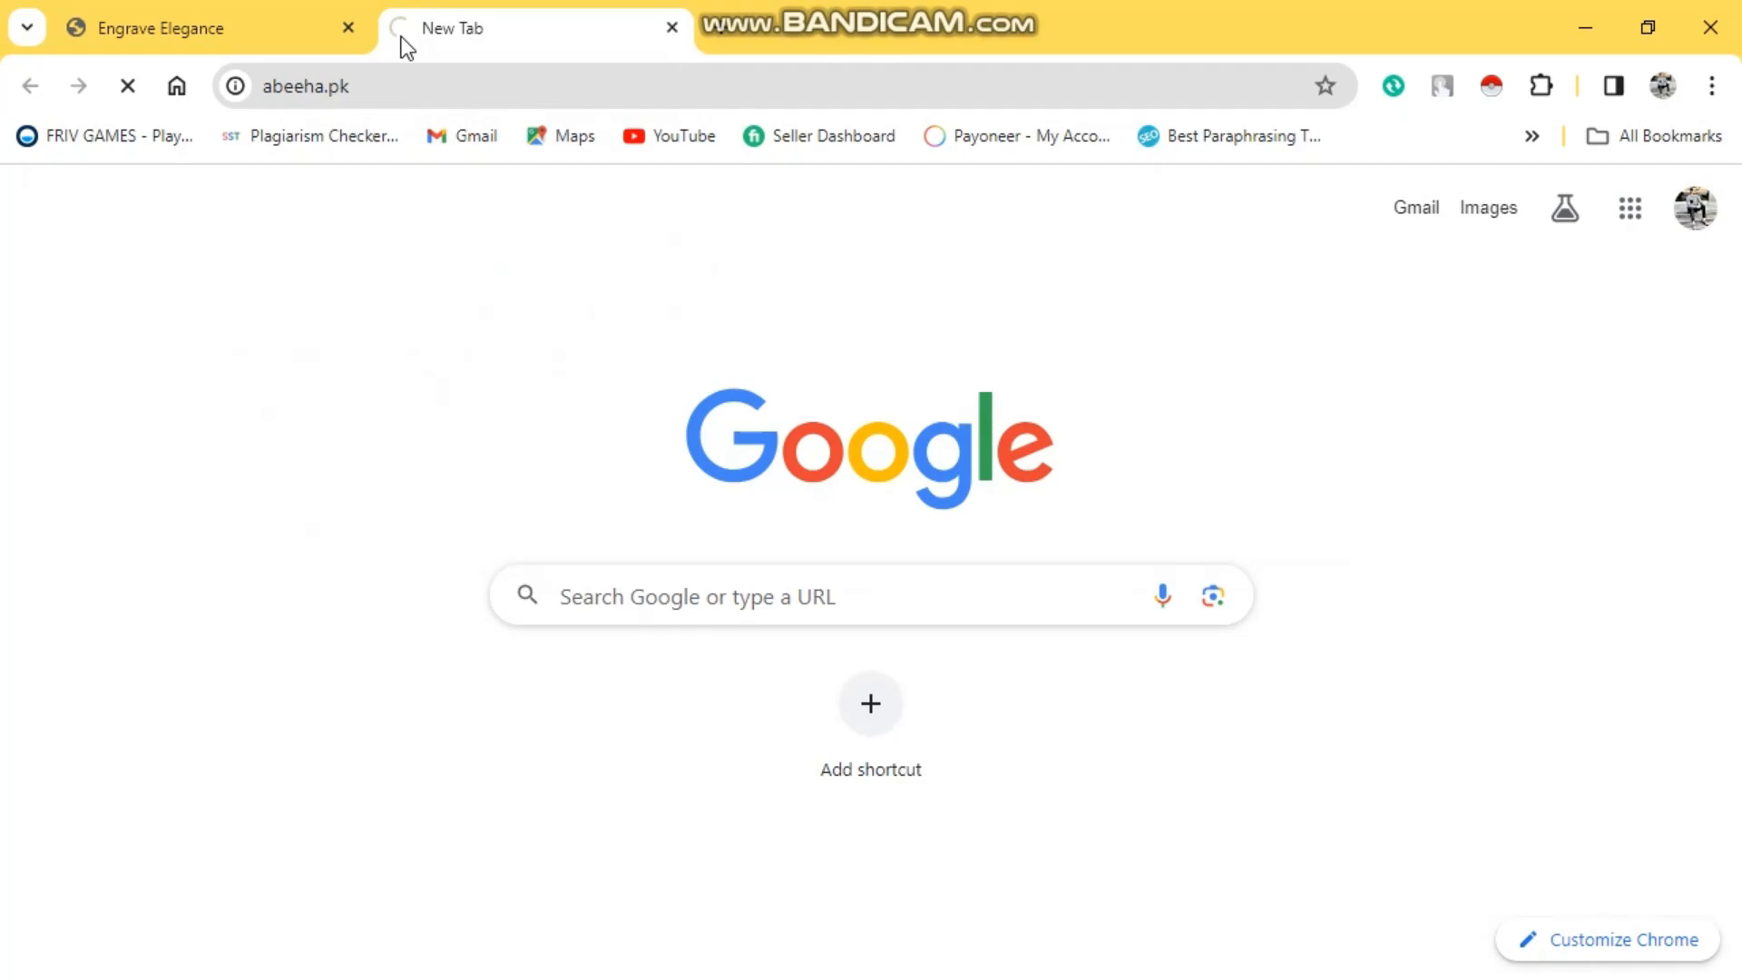
- Examine the footer links on the Engrave Elegance home page and on the Abeeha.pk home page
{"action": "left_click", "coordinate": [287, 11]}
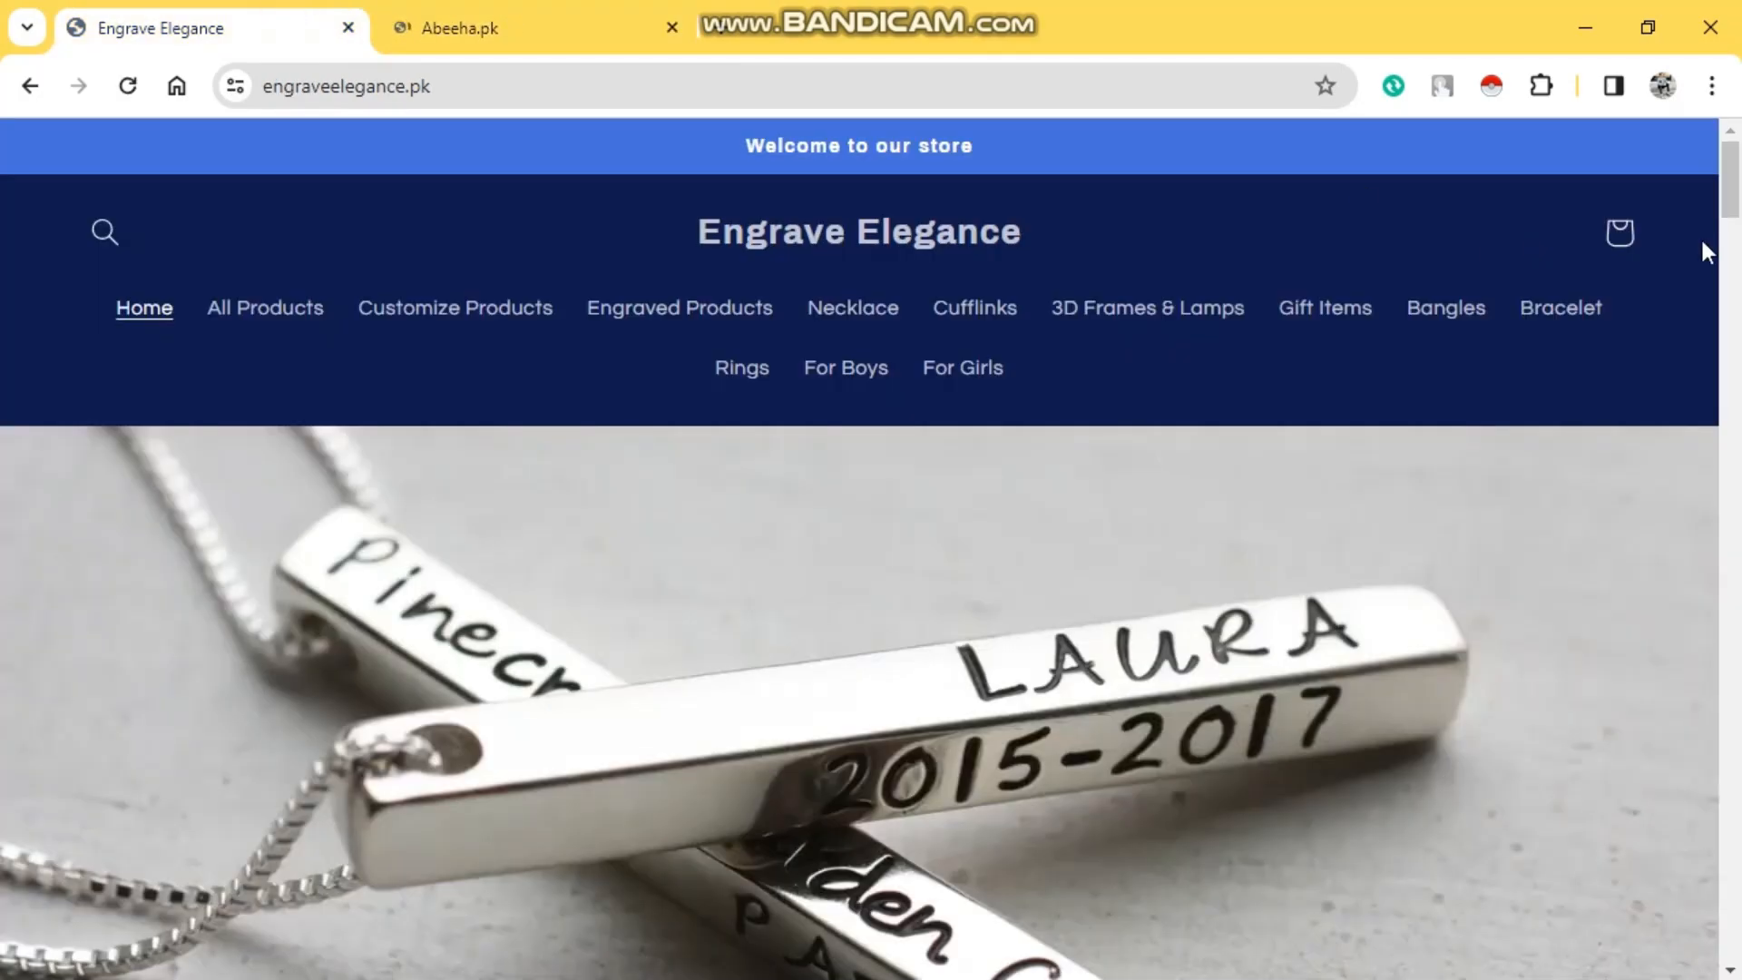
{"action": "left_click_drag", "start_coordinate": [1732, 186], "coordinate": [1737, 894]}
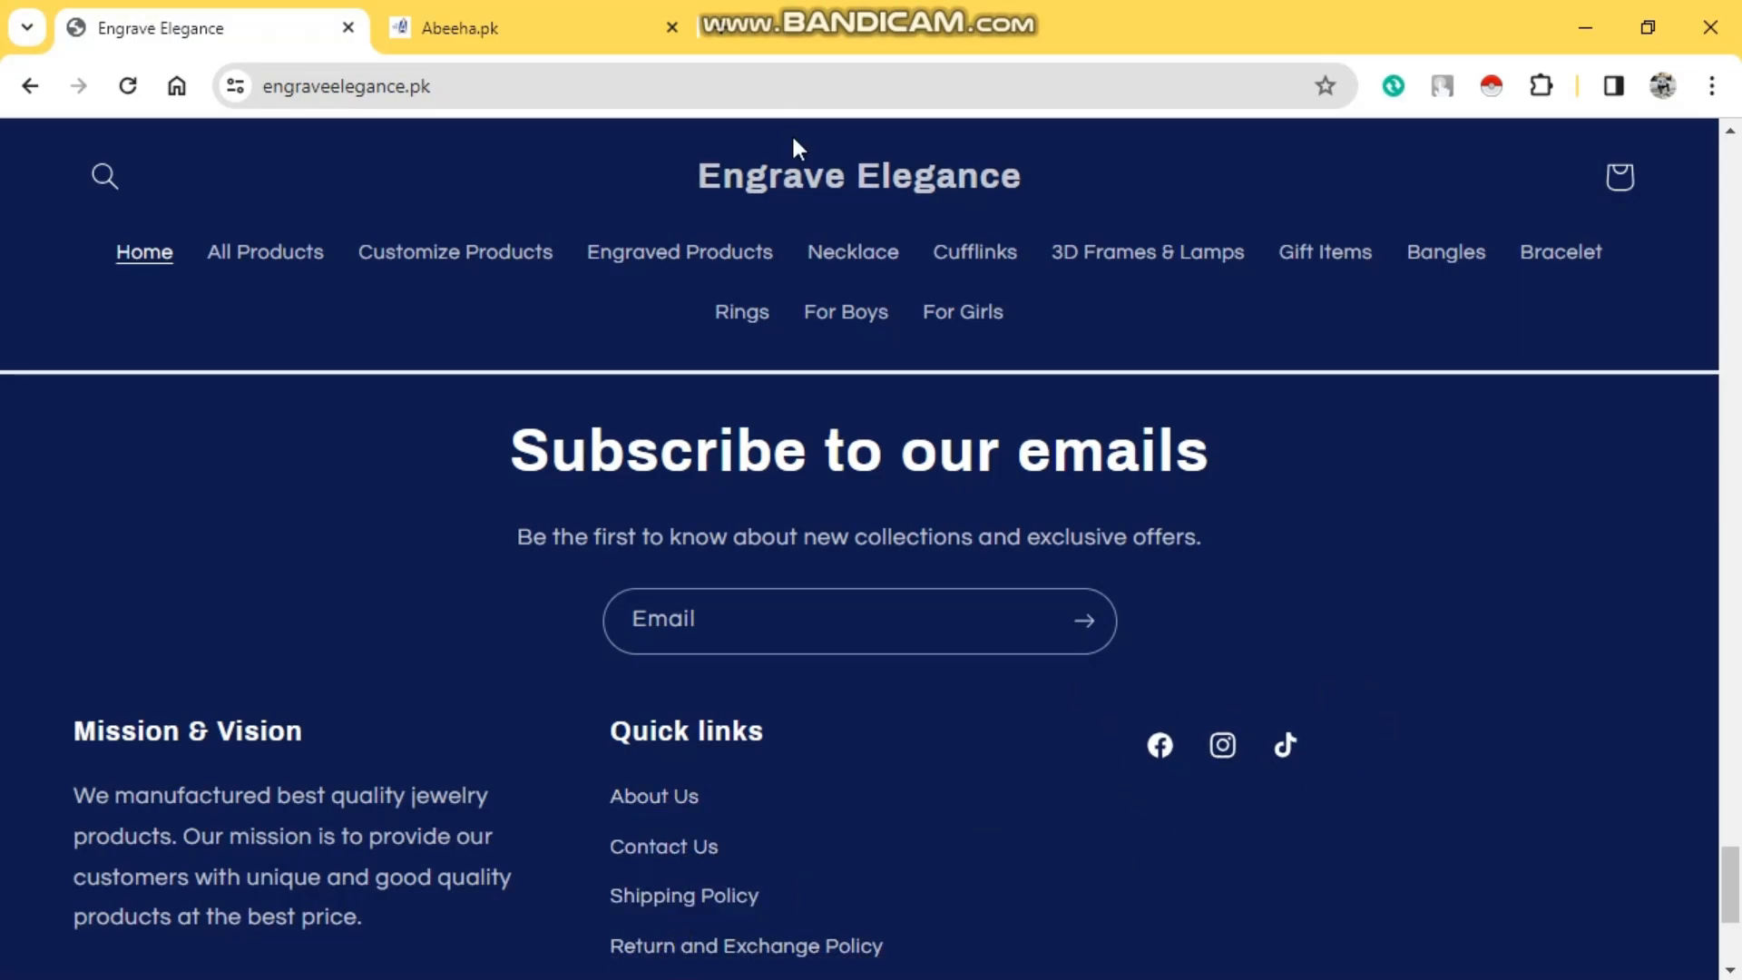
{"action": "left_click", "coordinate": [533, 16]}
{"action": "scroll", "coordinate": [1452, 240], "scroll_direction": "down", "scroll_amount": 20}
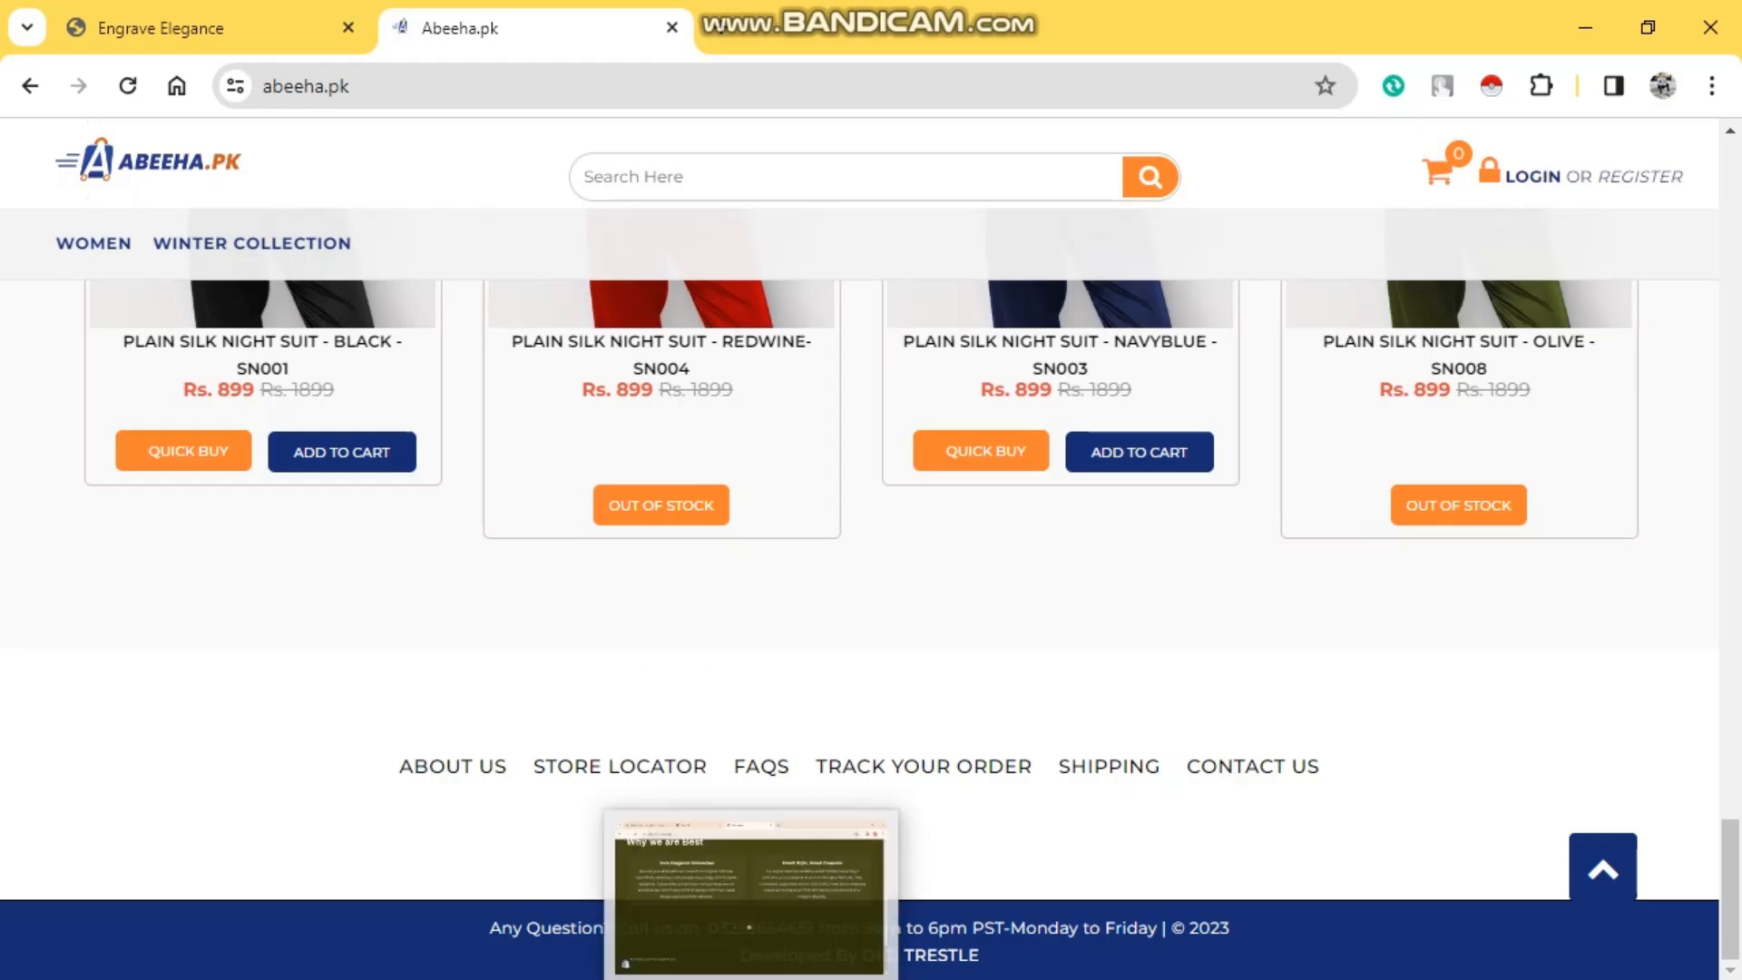
- Return to the Baba Store admin in Shopify and open the online store's Navigation page
{"action": "left_click", "coordinate": [749, 894]}
{"action": "left_click", "coordinate": [193, 10]}
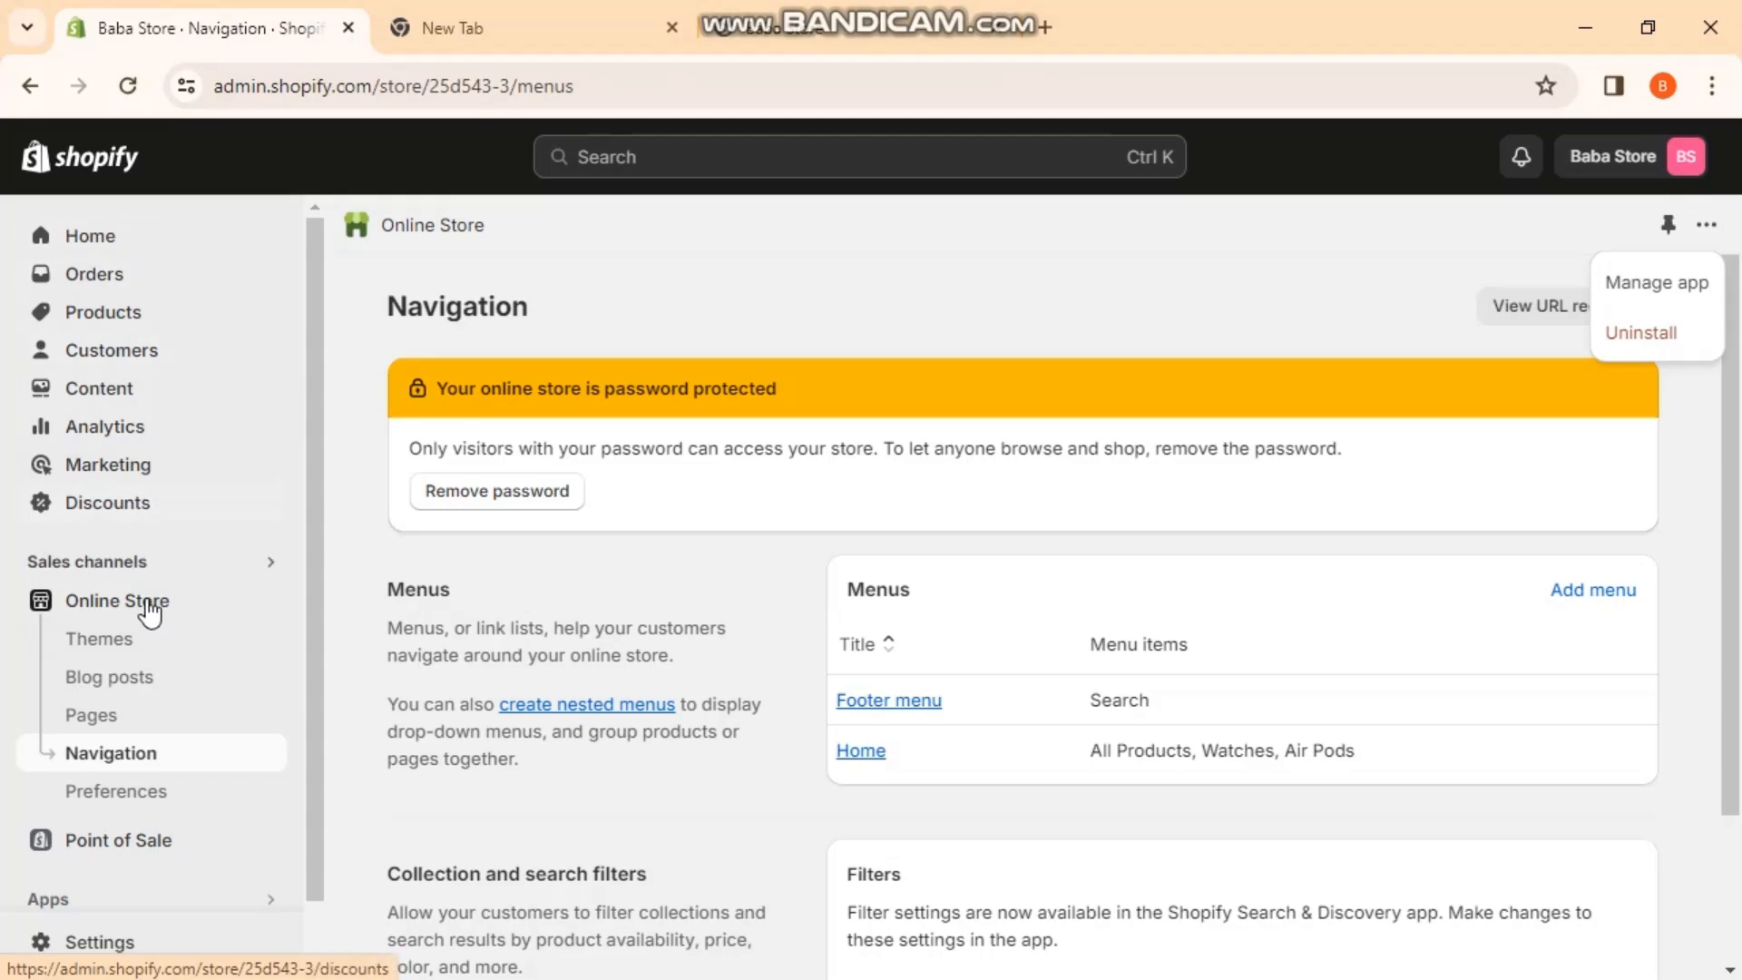
{"action": "left_click", "coordinate": [145, 639]}
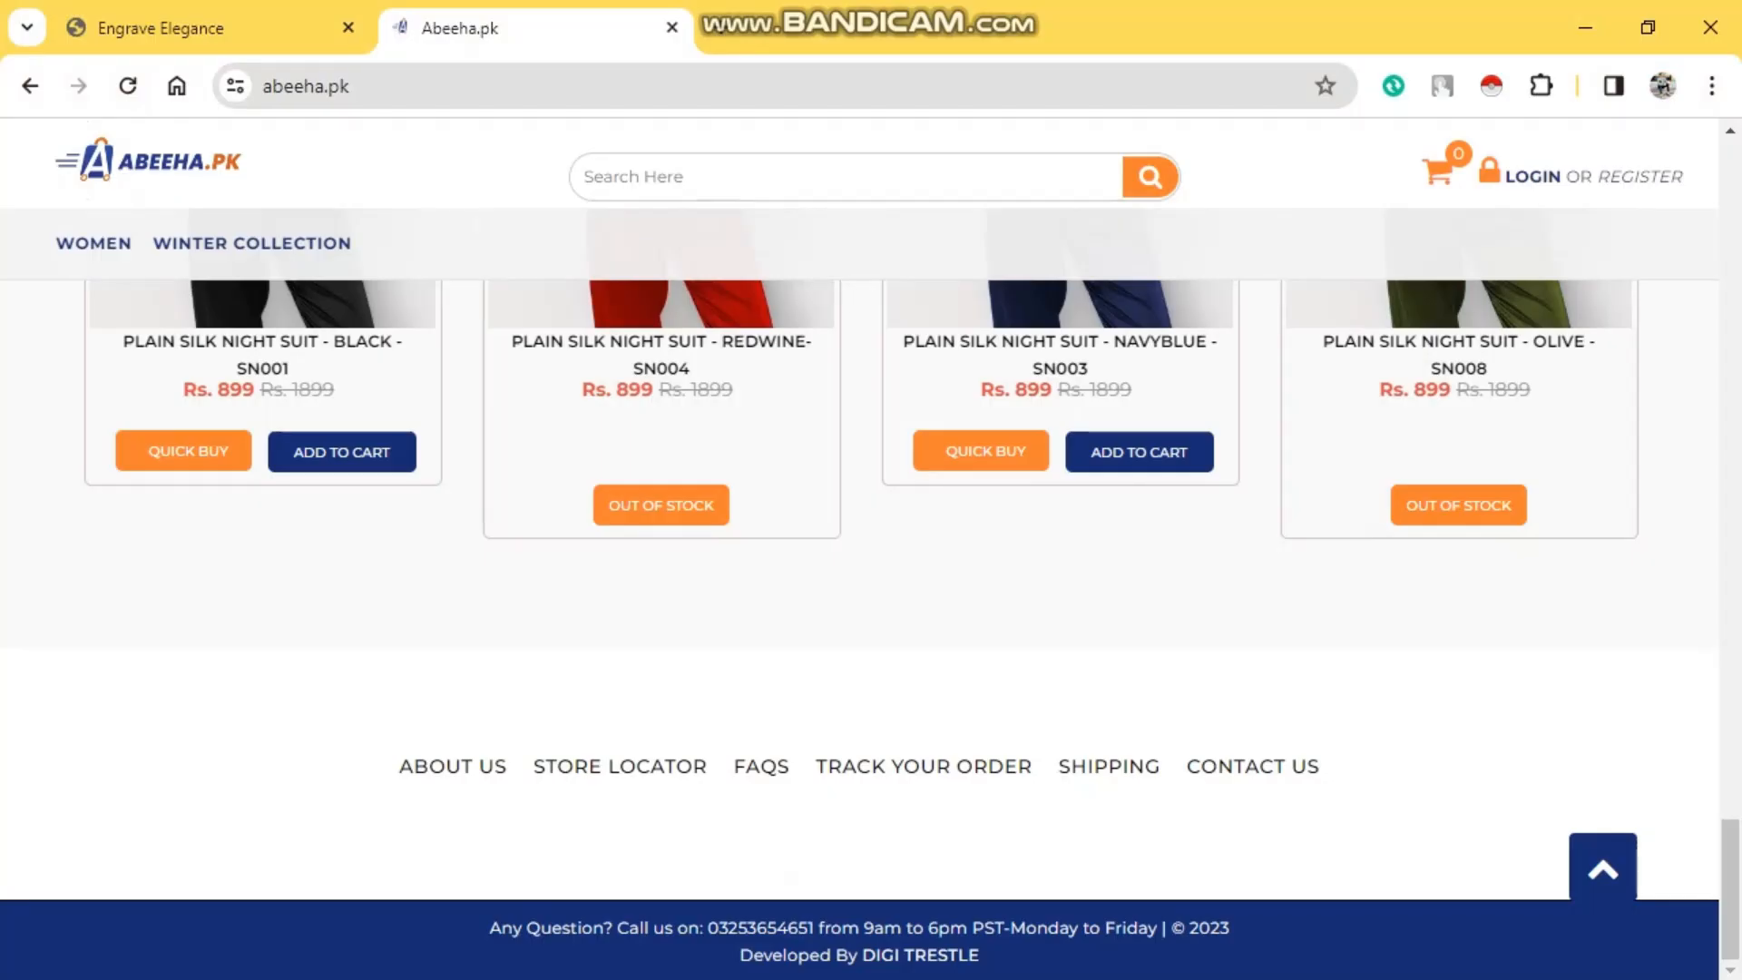
{"action": "left_click", "coordinate": [238, 27]}
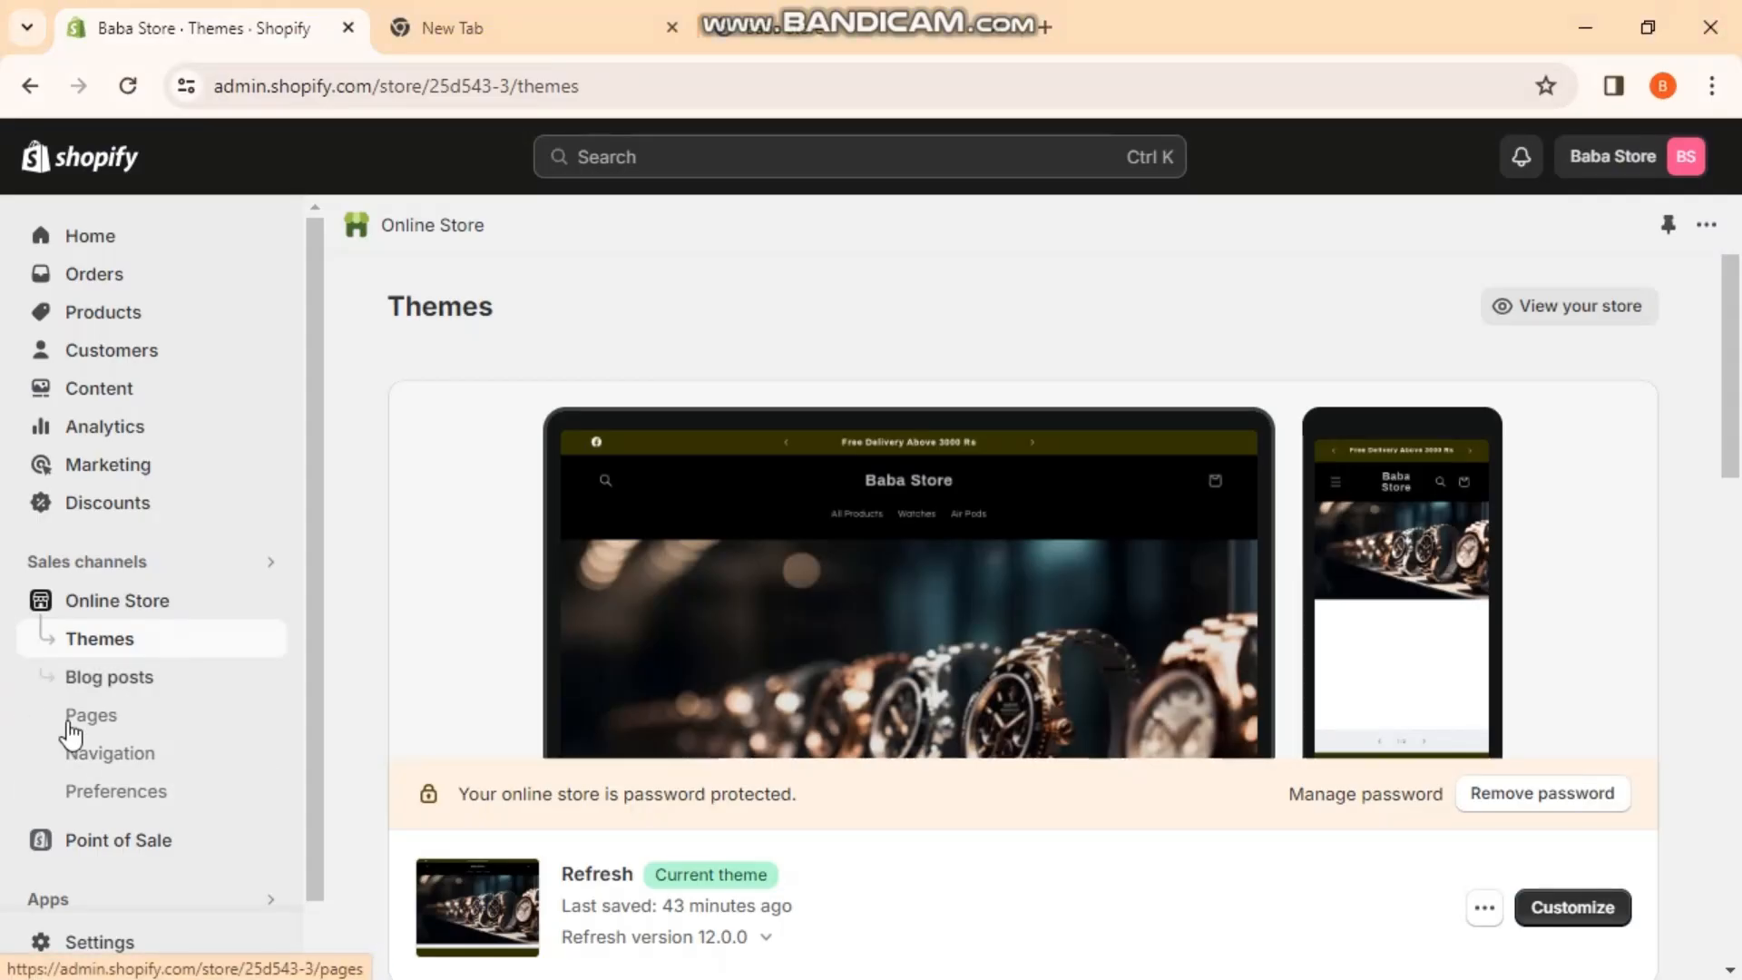
{"action": "left_click", "coordinate": [158, 760]}
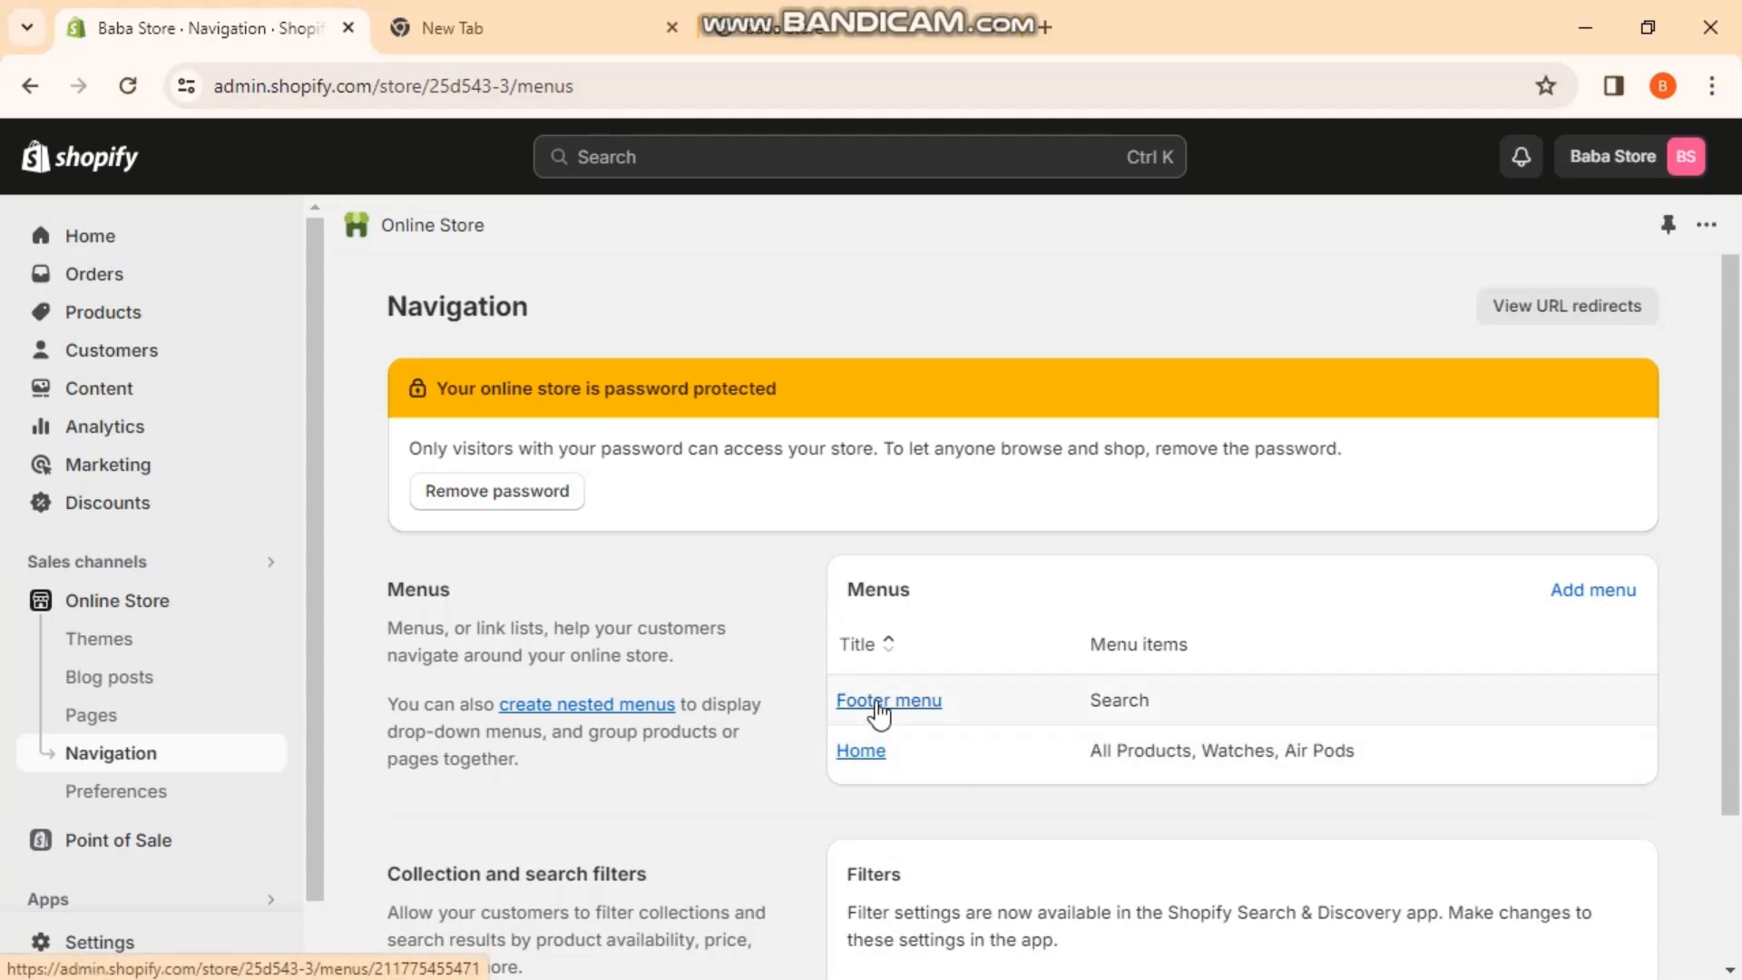
- Check the storefront's footer, inspect the items of the Footer menu, and return to the menu list
{"action": "left_click", "coordinate": [713, 11]}
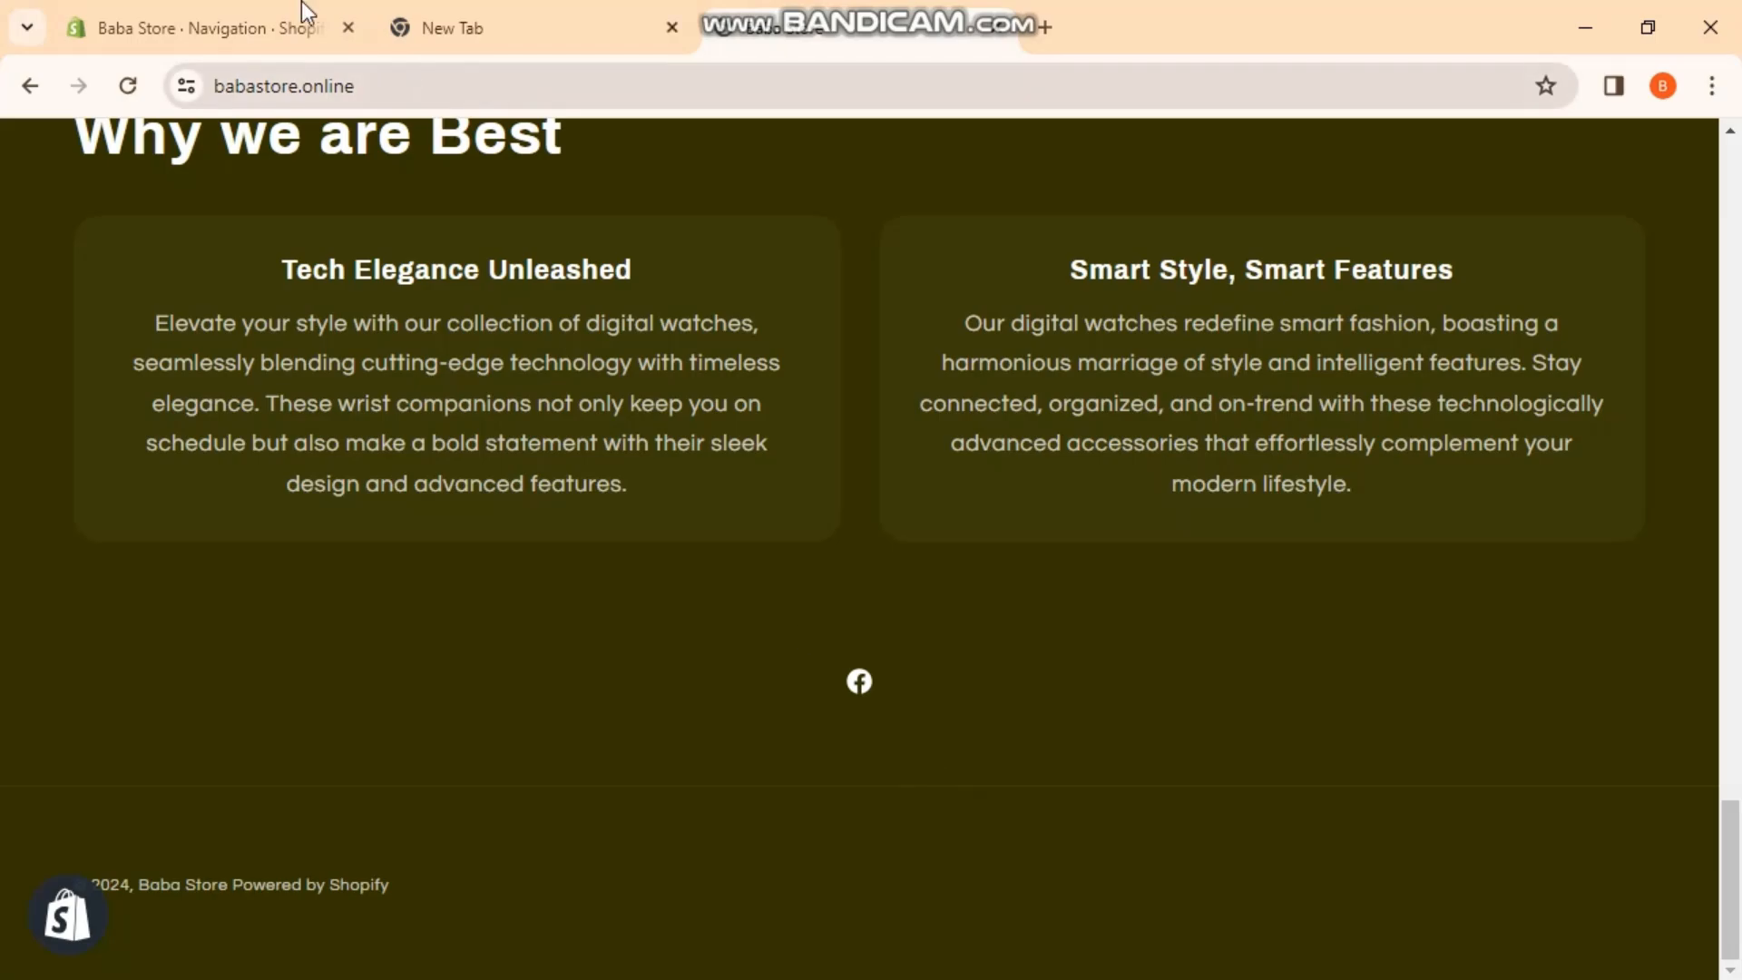
{"action": "left_click", "coordinate": [265, 4]}
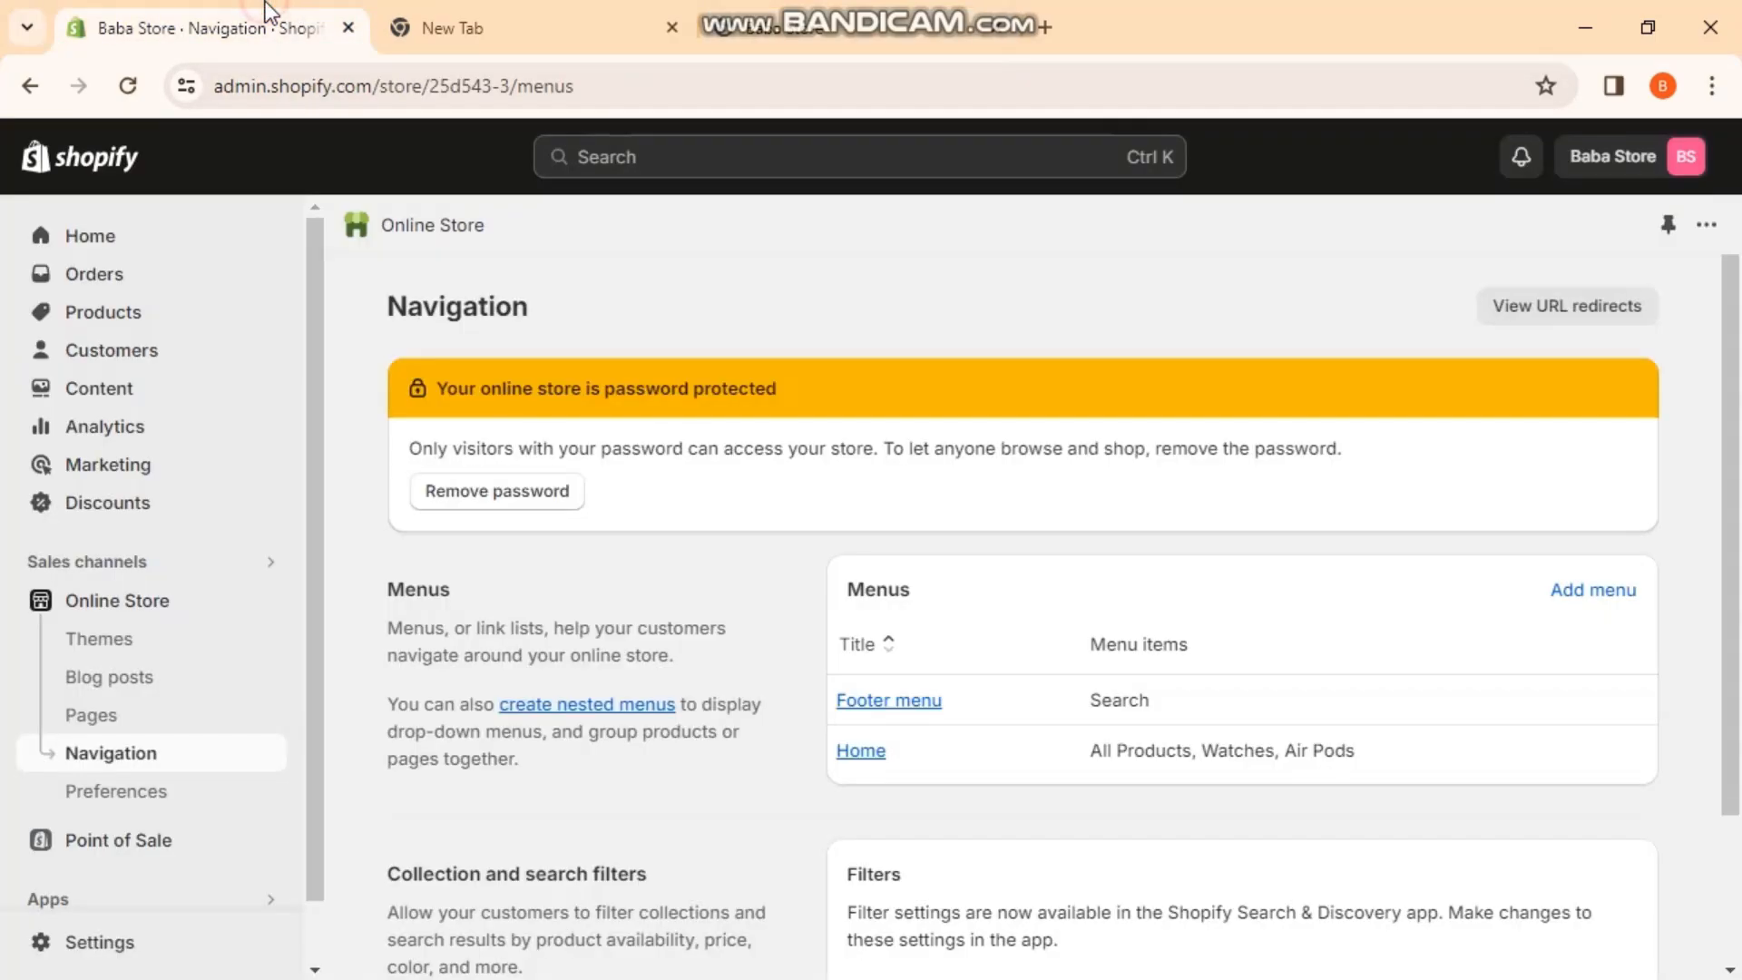
{"action": "left_click", "coordinate": [892, 703]}
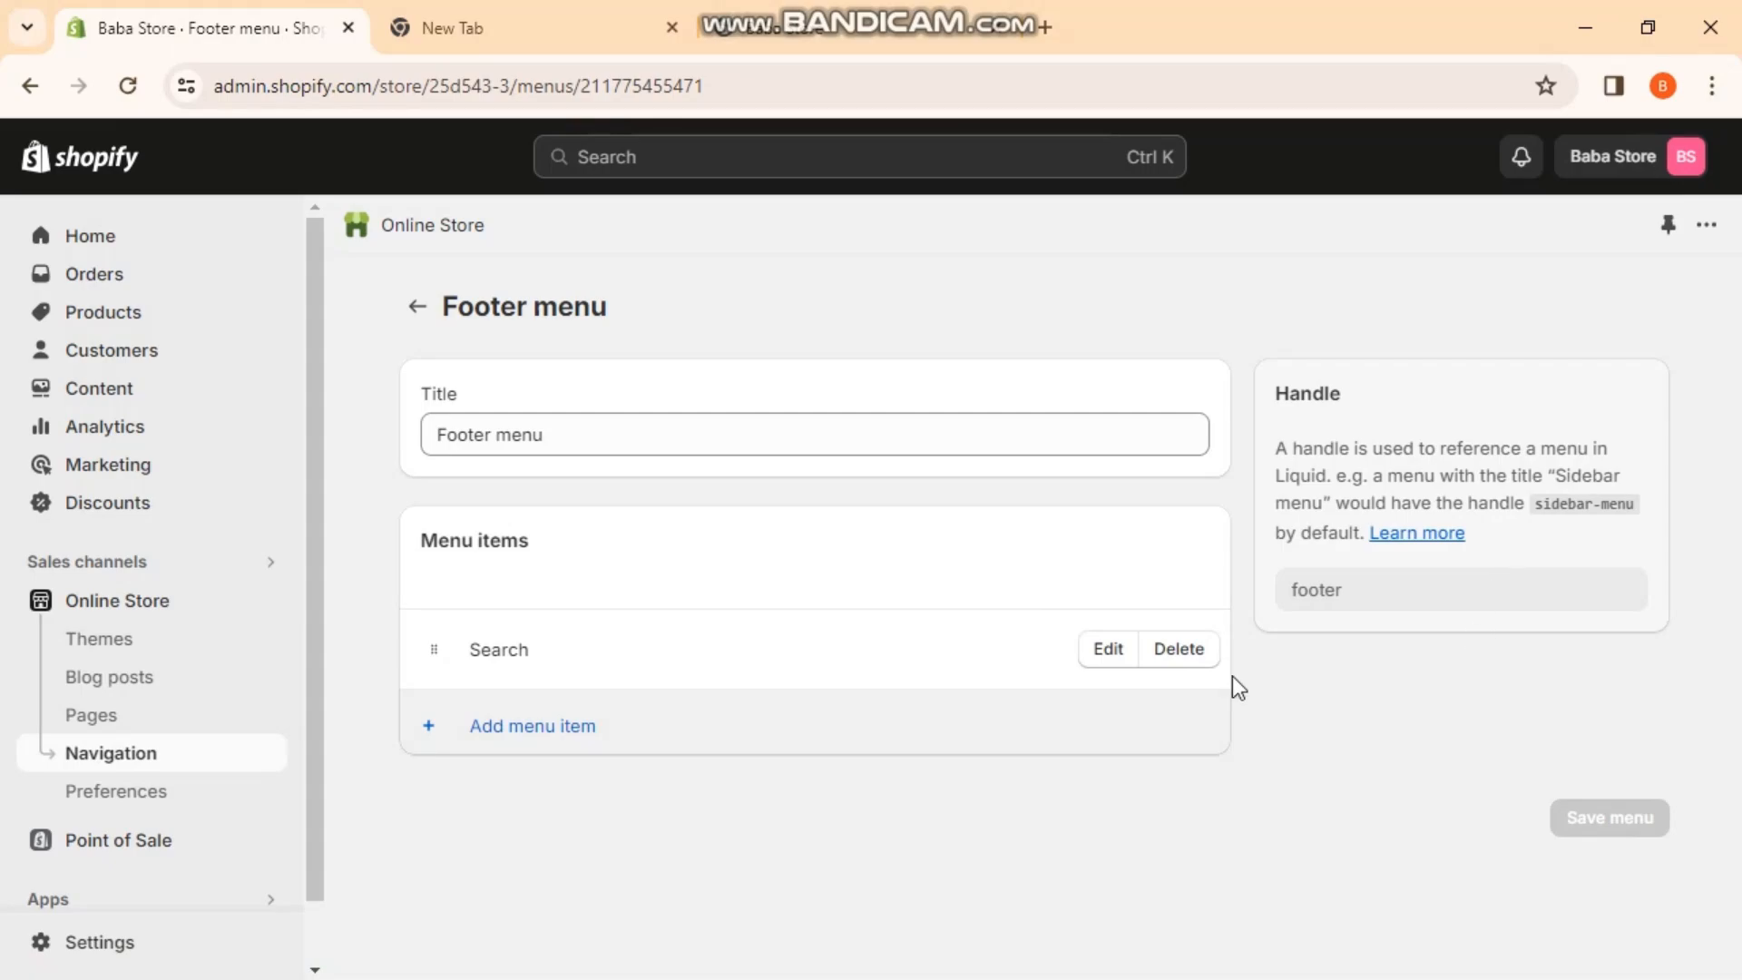
{"action": "left_click", "coordinate": [190, 768]}
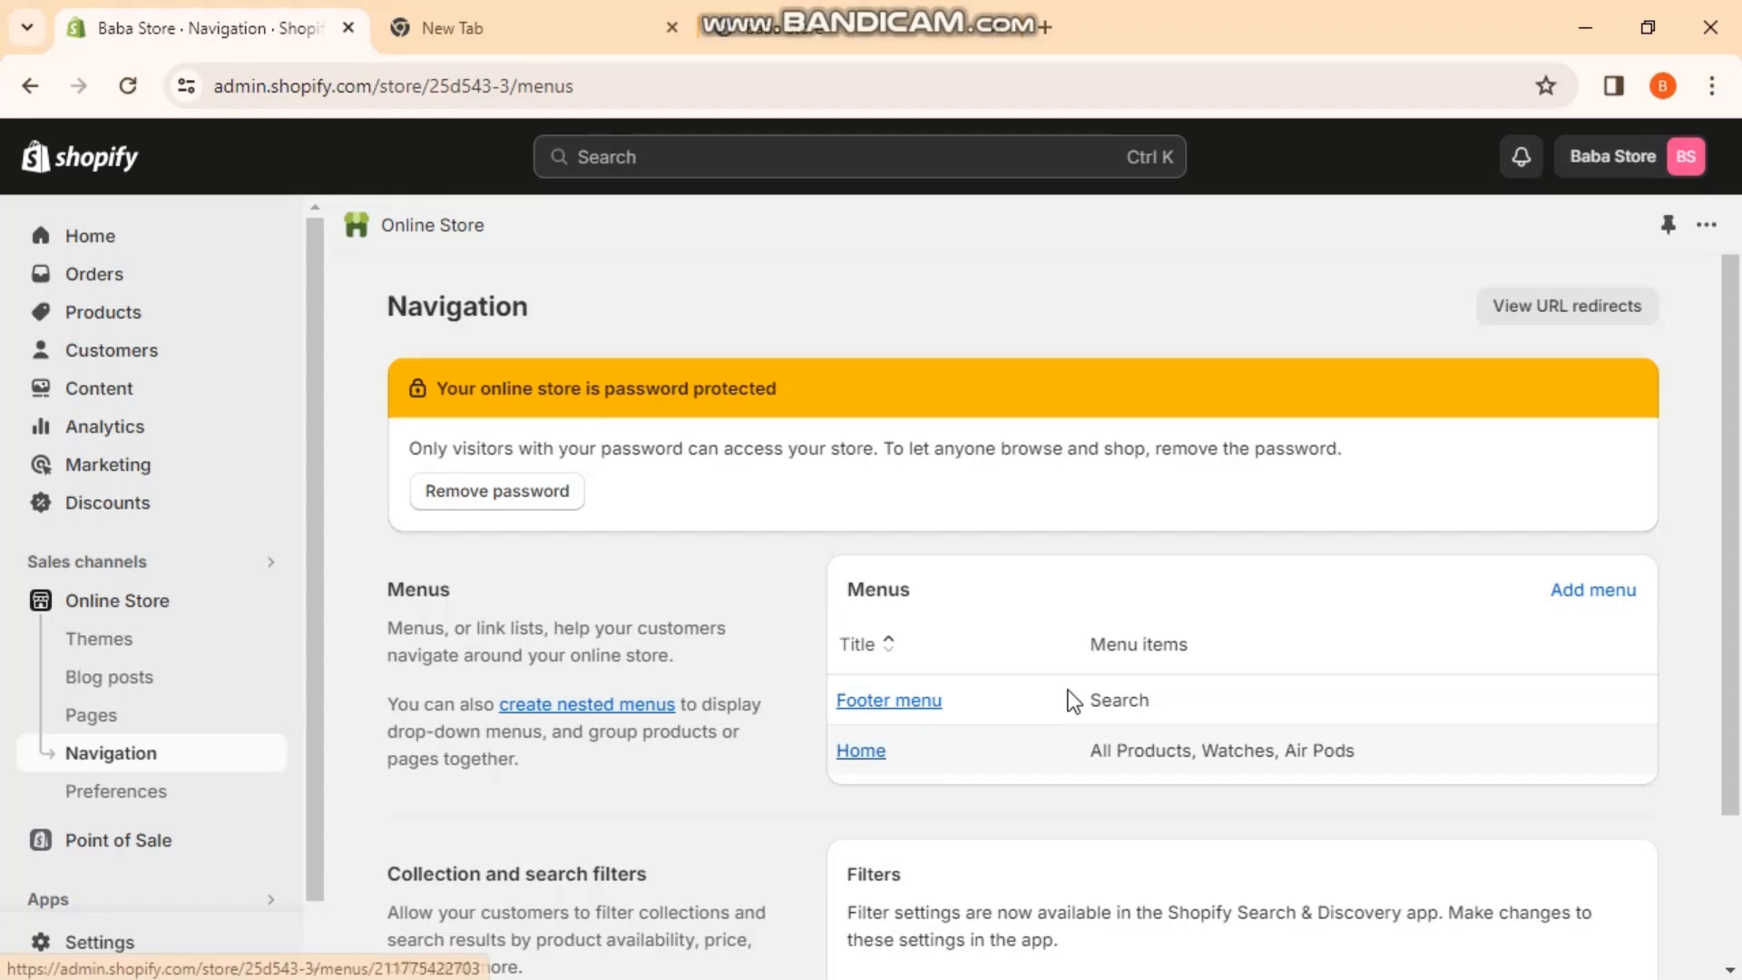
- Start a new navigation menu and title it Policies
{"action": "left_click", "coordinate": [1593, 591]}
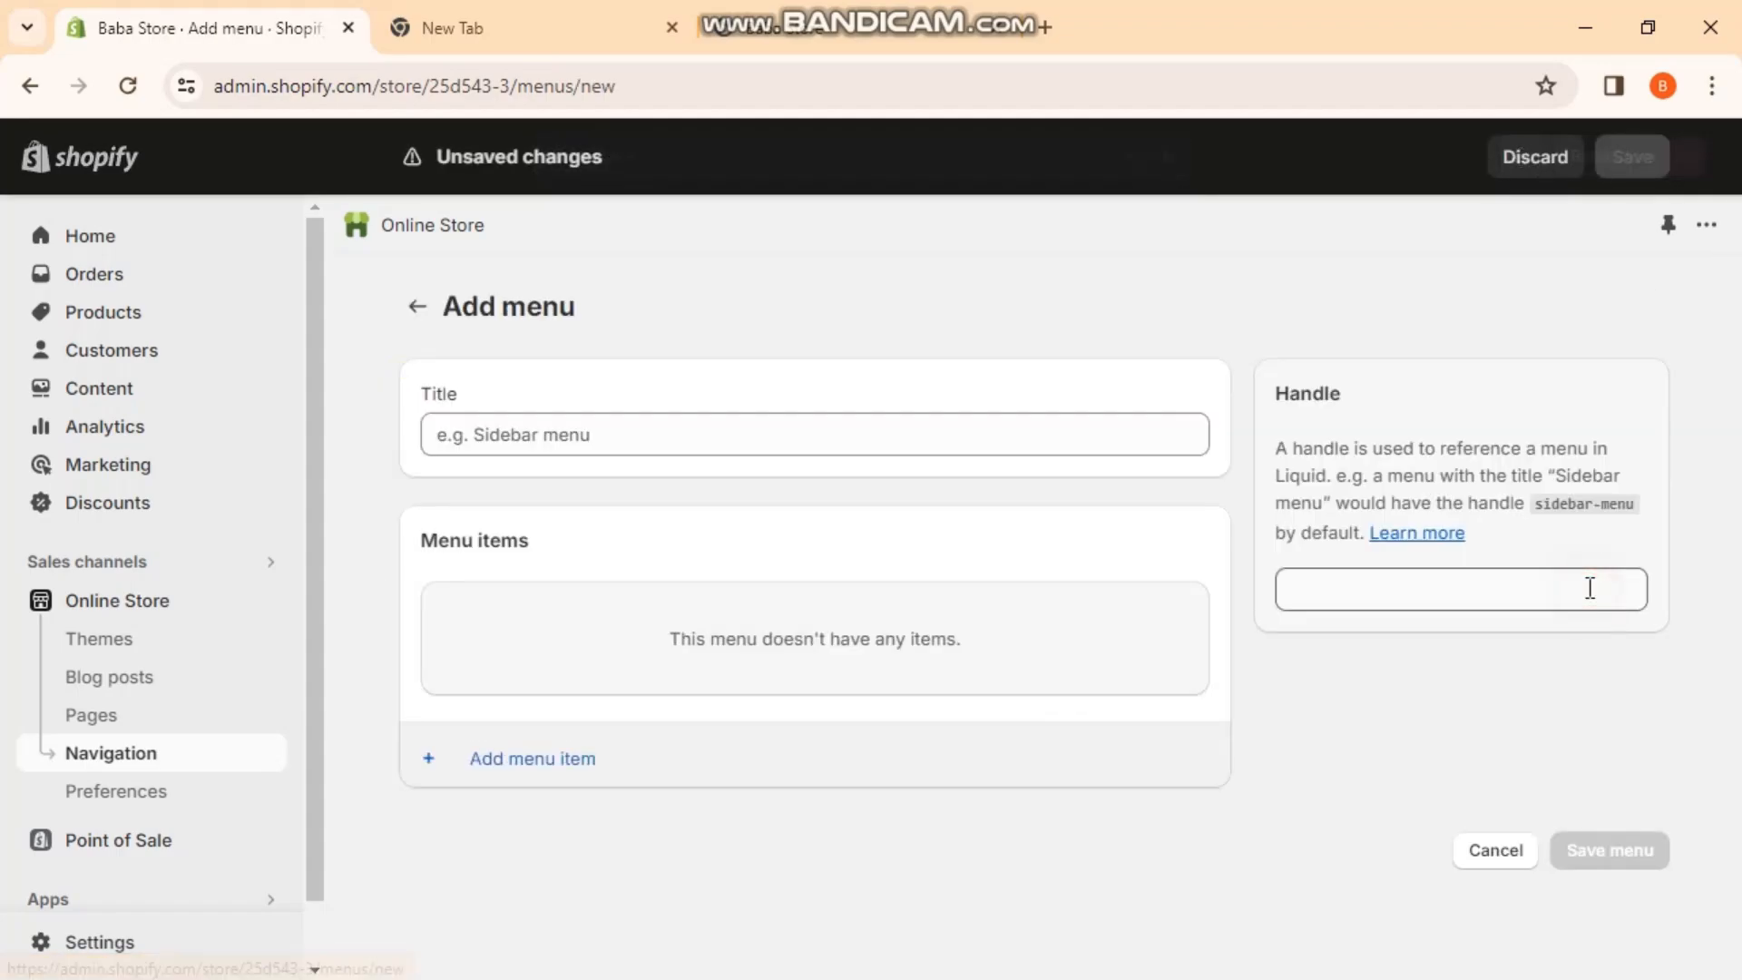
{"action": "left_click", "coordinate": [894, 428]}
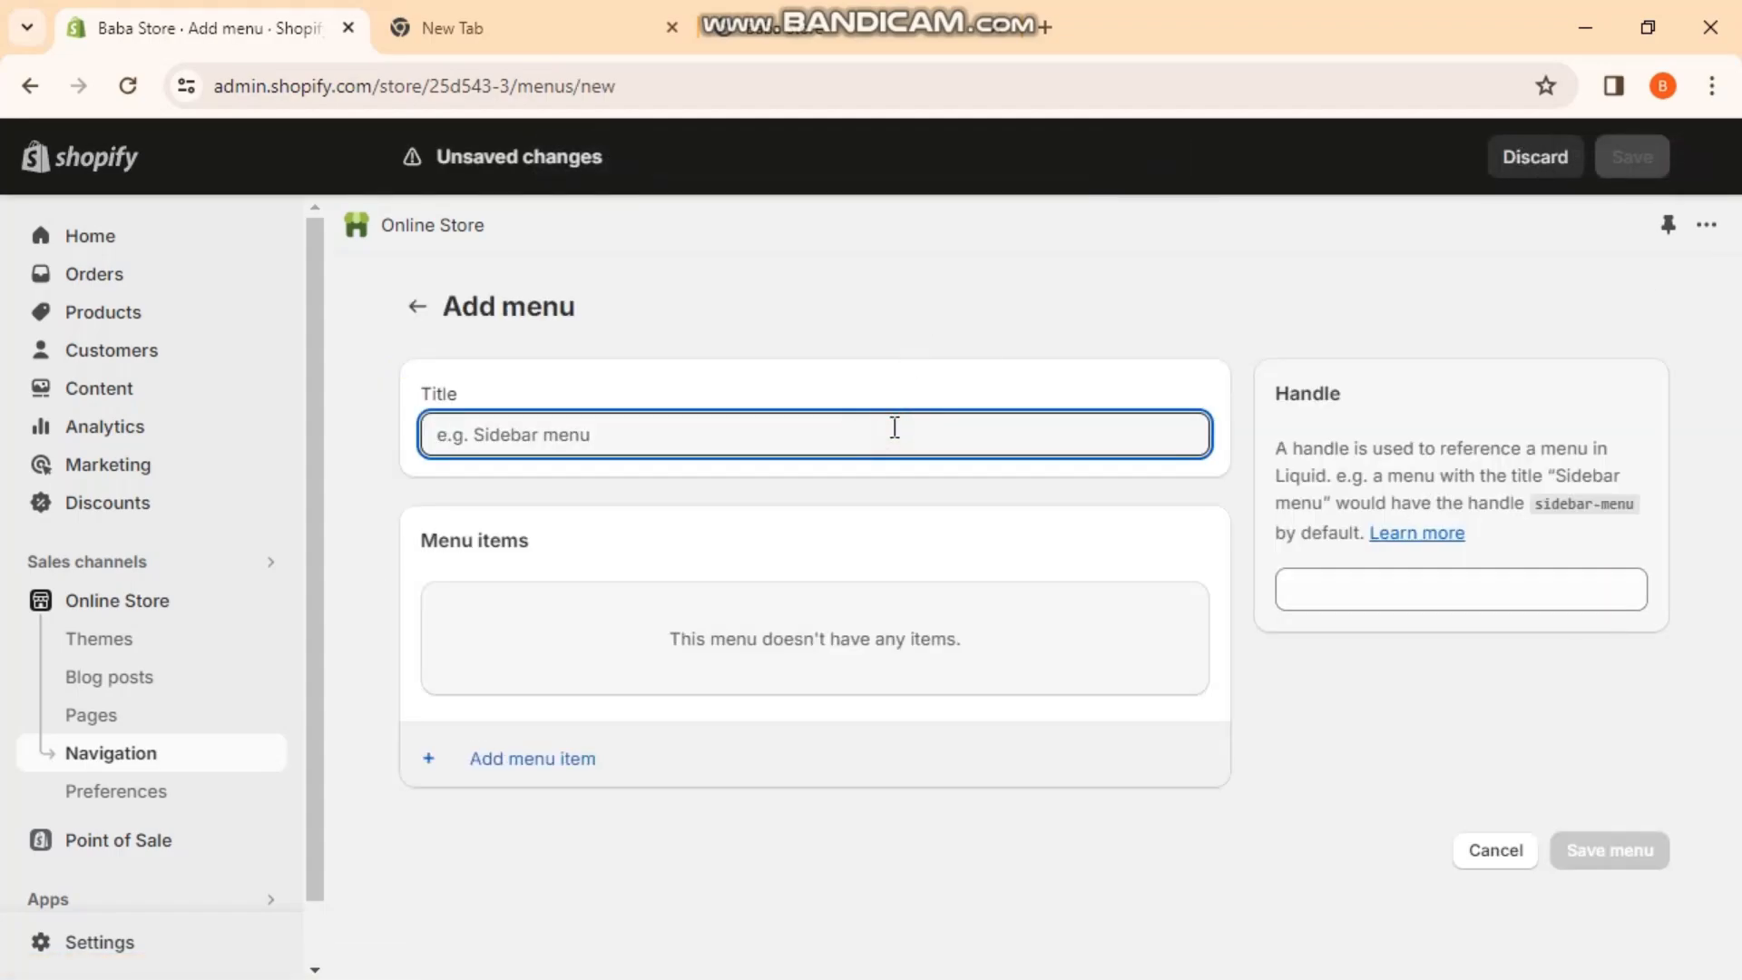
{"action": "type", "text": "Policie"}
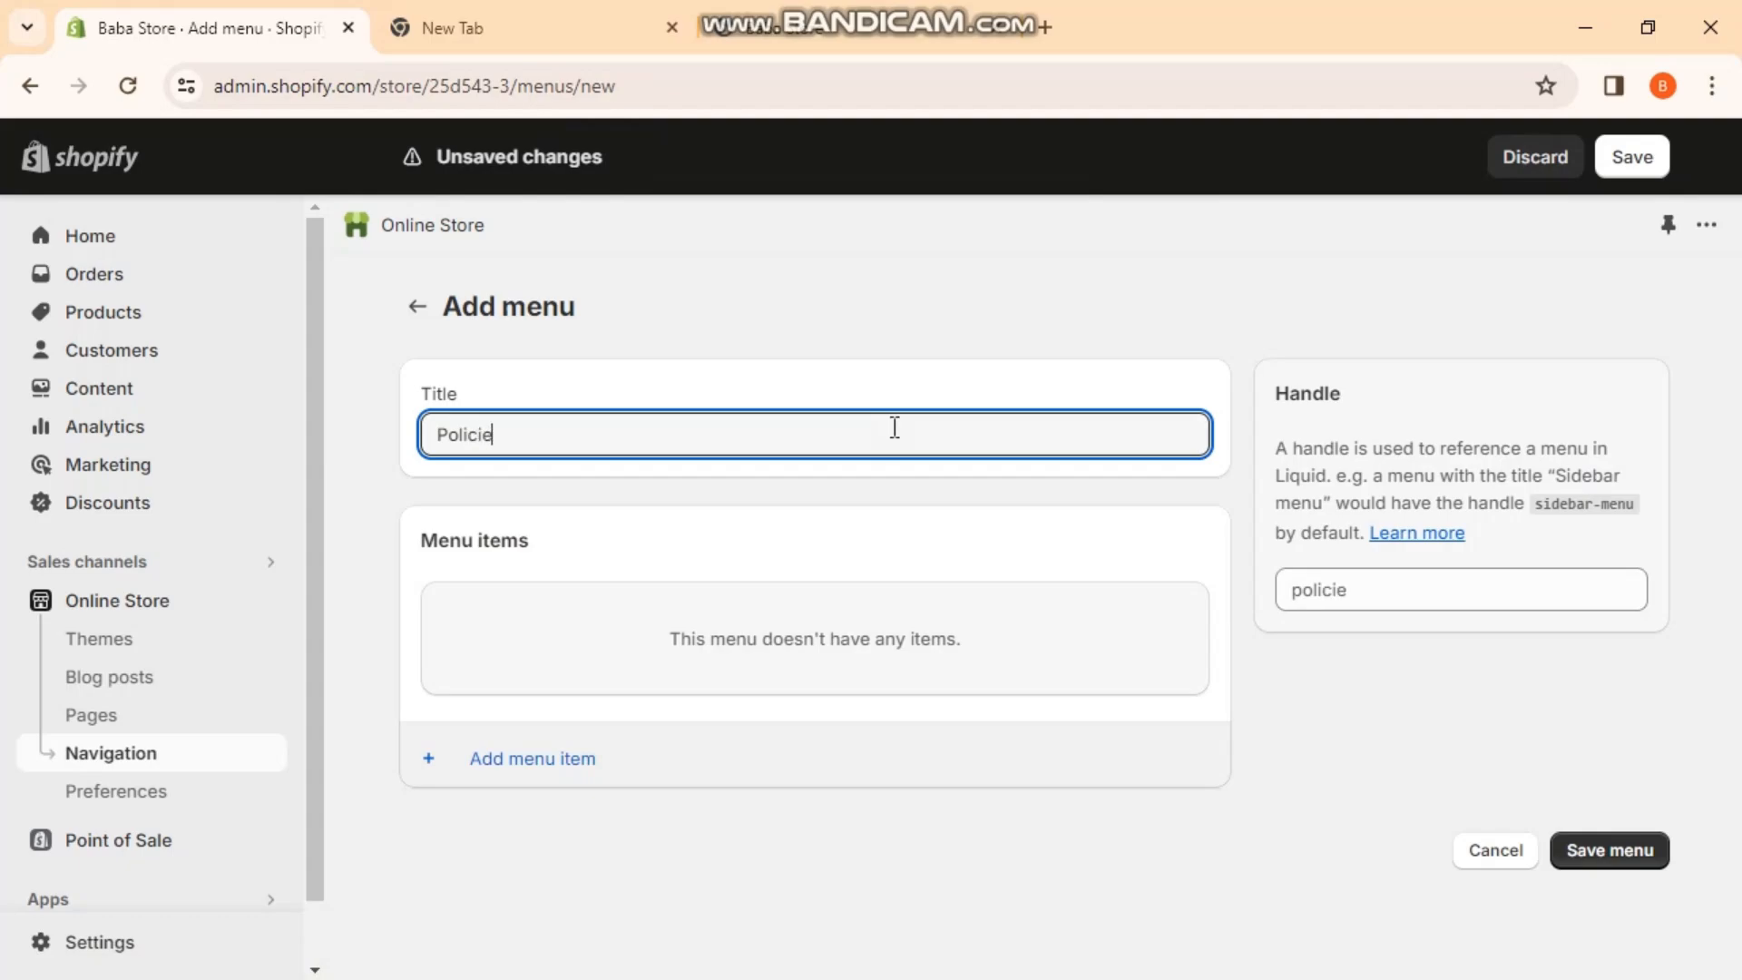
{"action": "type", "text": "s"}
{"action": "key", "text": "BackSpace"}
{"action": "key", "text": "BackSpace"}
{"action": "key", "text": "BackSpace"}
{"action": "key", "text": "BackSpace"}
{"action": "type", "text": "cies"}
- Check the spelling of "policies" in a new browser tab, dismiss the Driver Updater pop-up, and return to the new menu
{"action": "left_click", "coordinate": [1050, 29]}
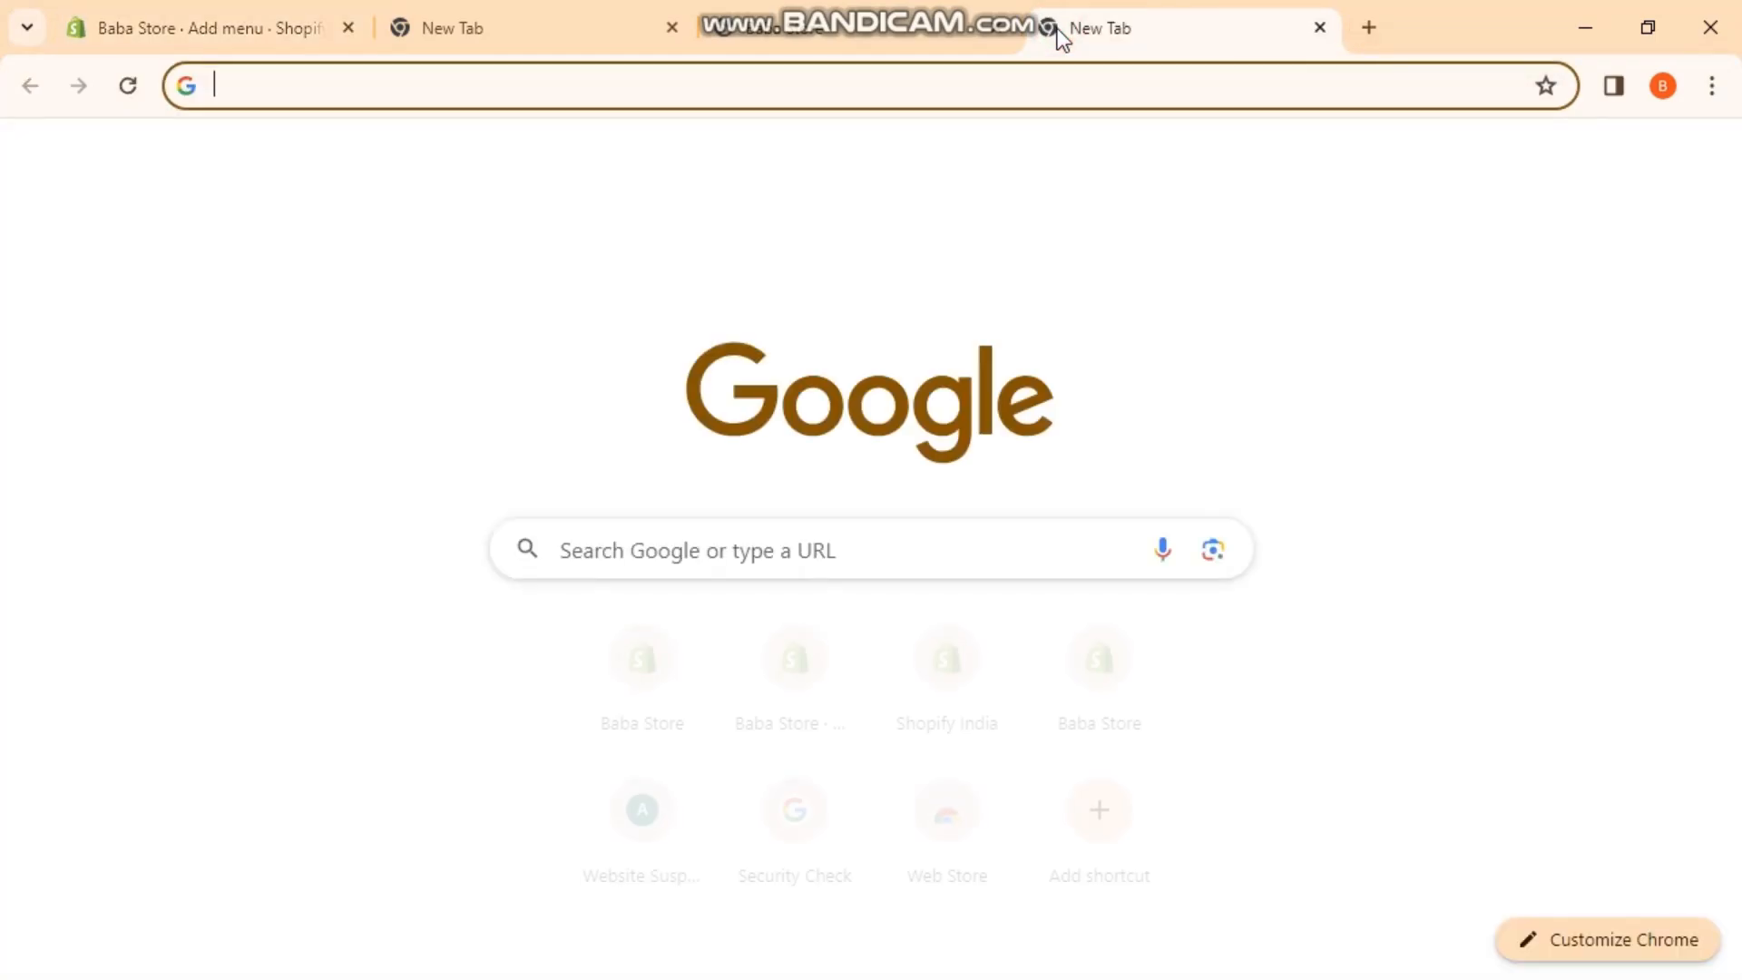
{"action": "type", "text": "pl"}
{"action": "key", "text": "BackSpace"}
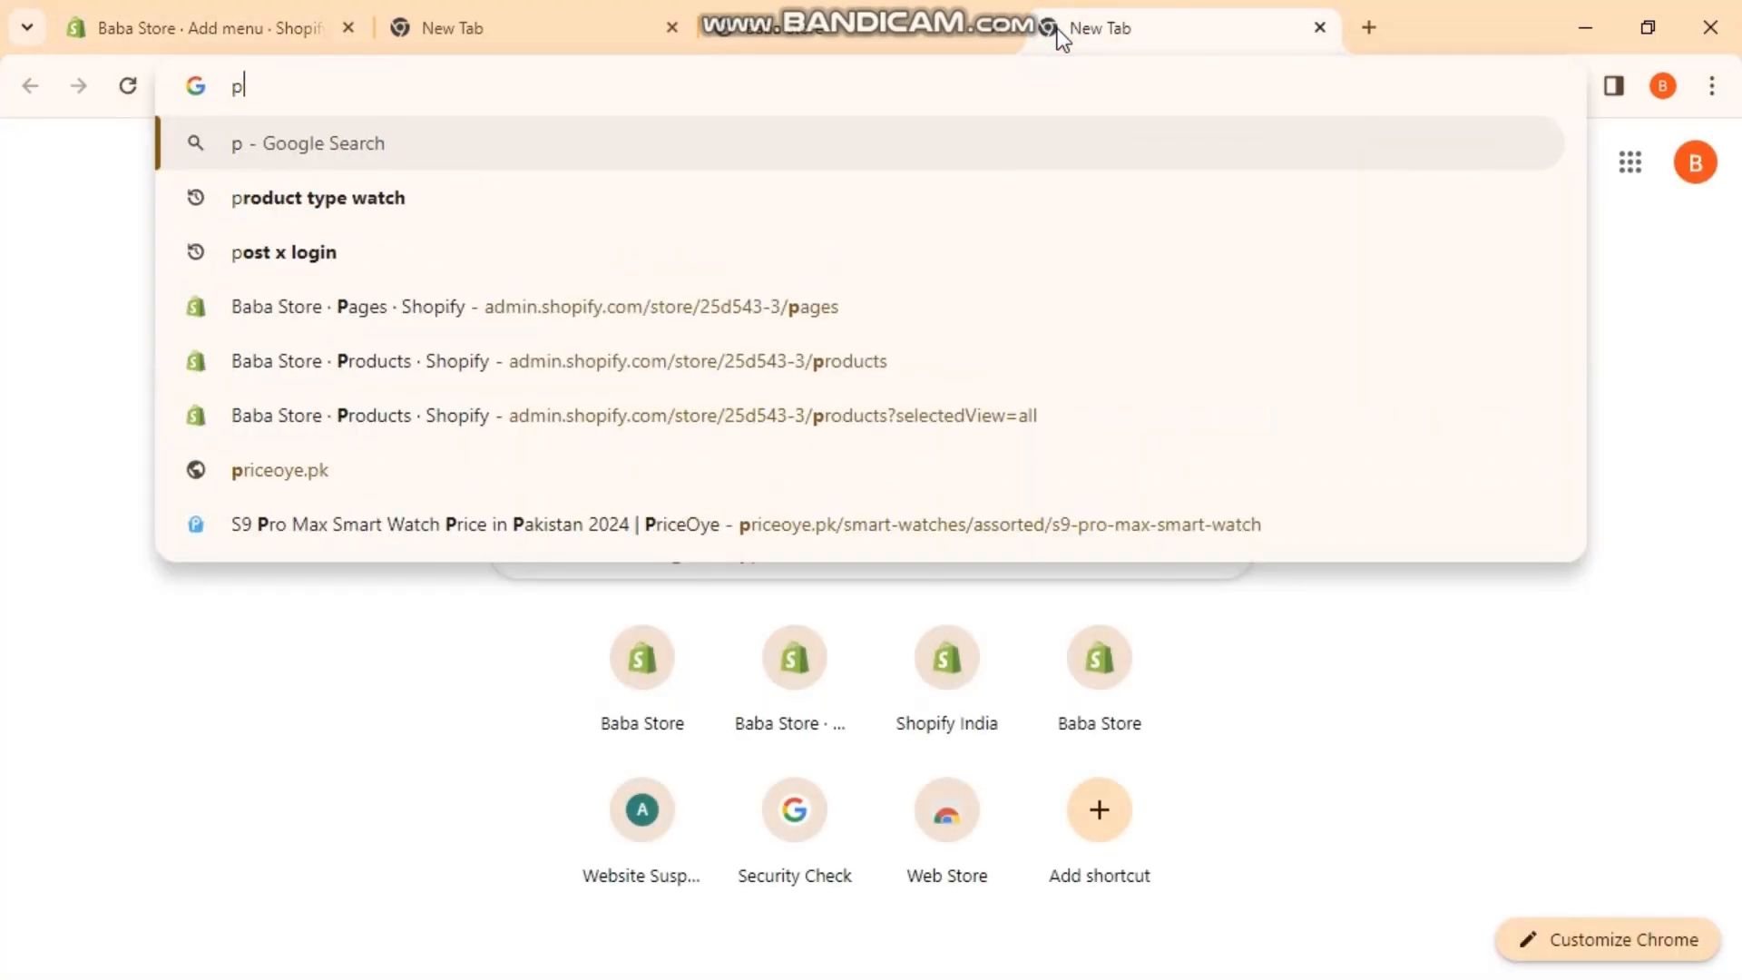
{"action": "type", "text": "olicies"}
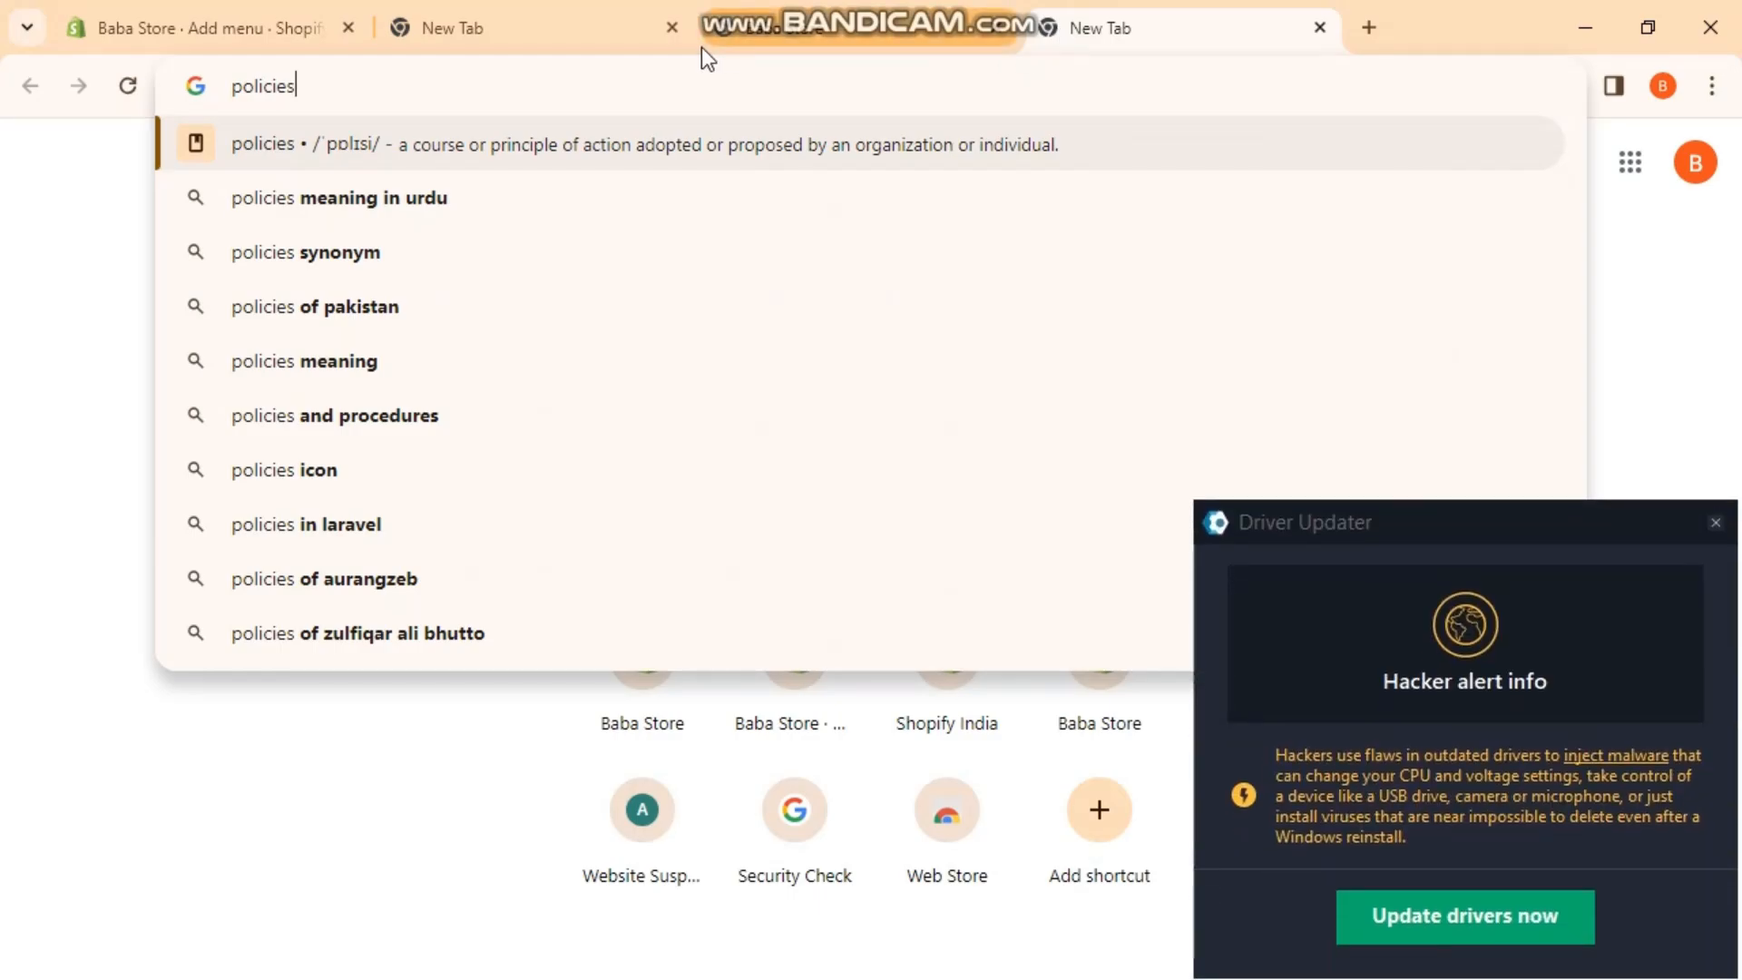
{"action": "left_click", "coordinate": [1715, 522]}
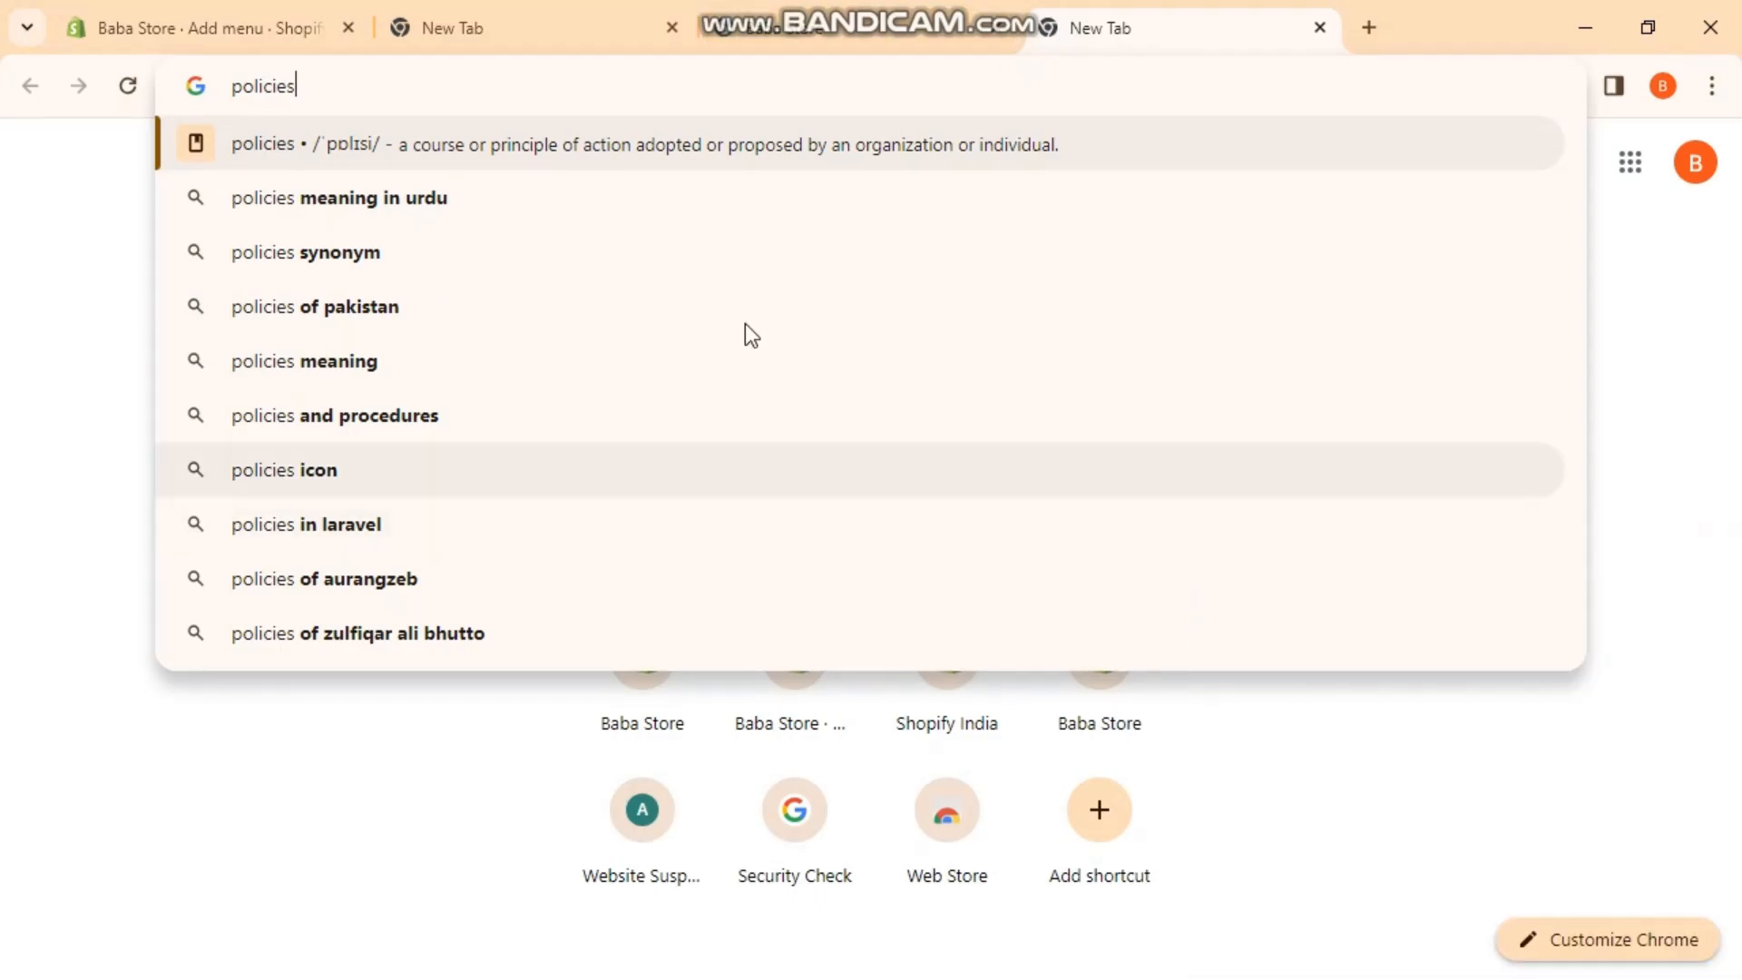
{"action": "left_click", "coordinate": [200, 27]}
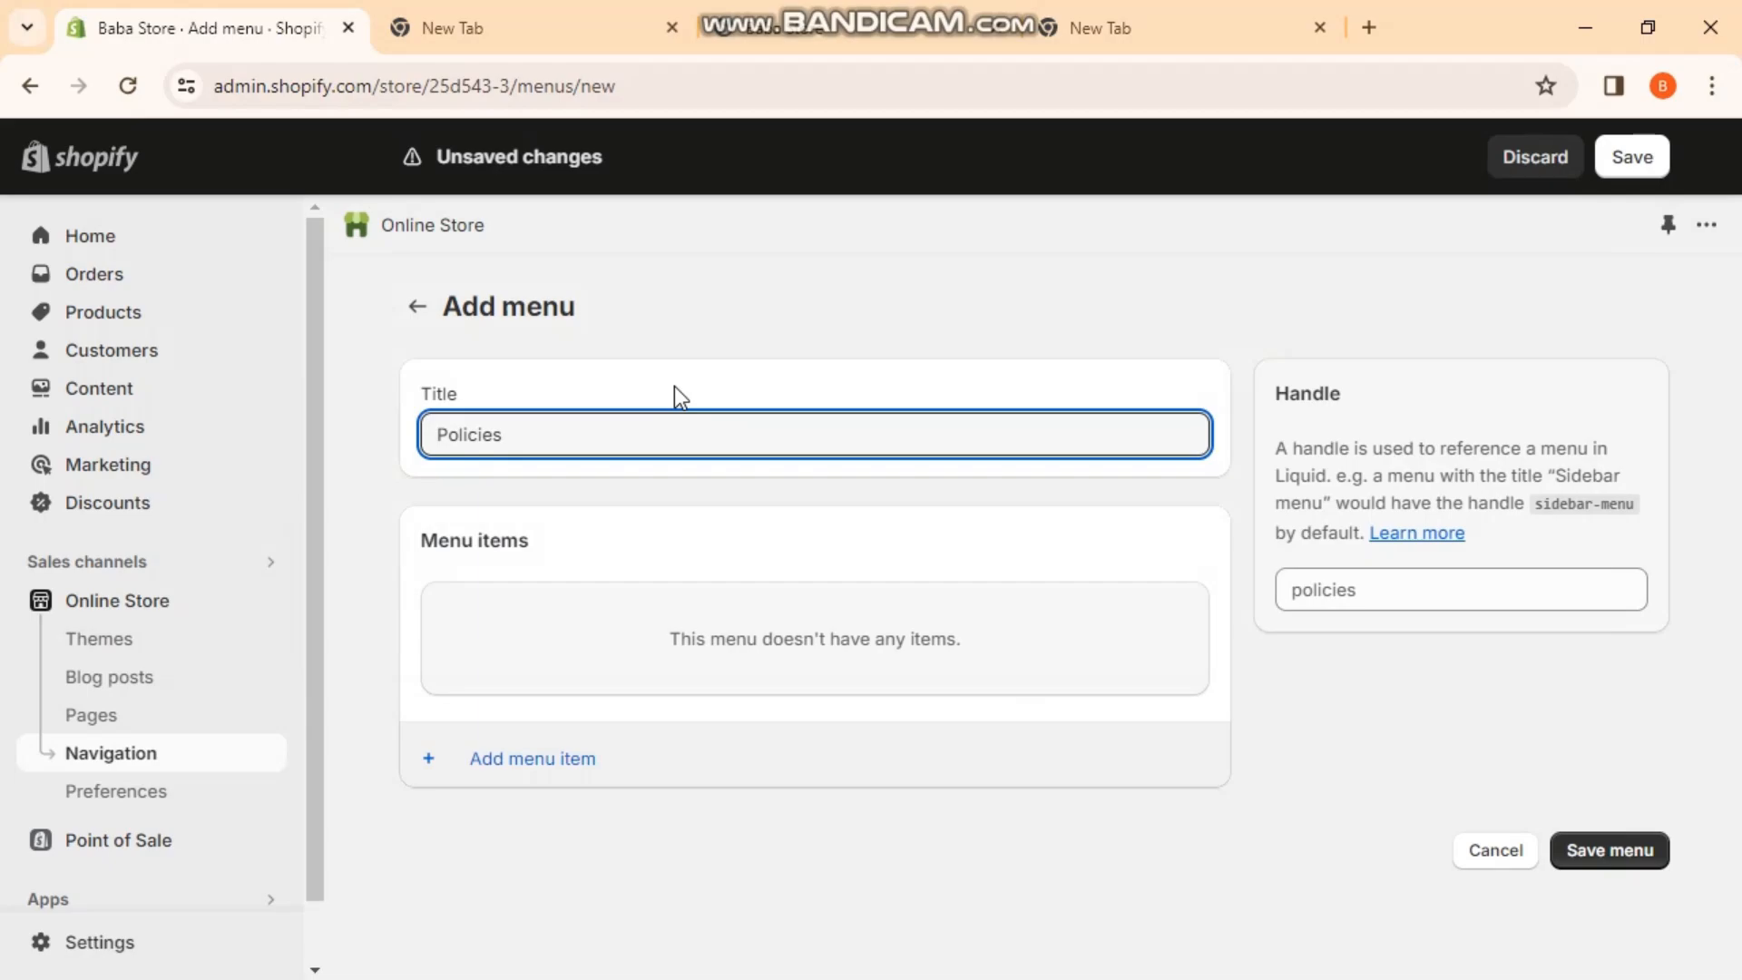
- Save the Policies menu and review the footer links of Engrave Elegance and Abeeha.pk for reference
{"action": "left_click", "coordinate": [1587, 843]}
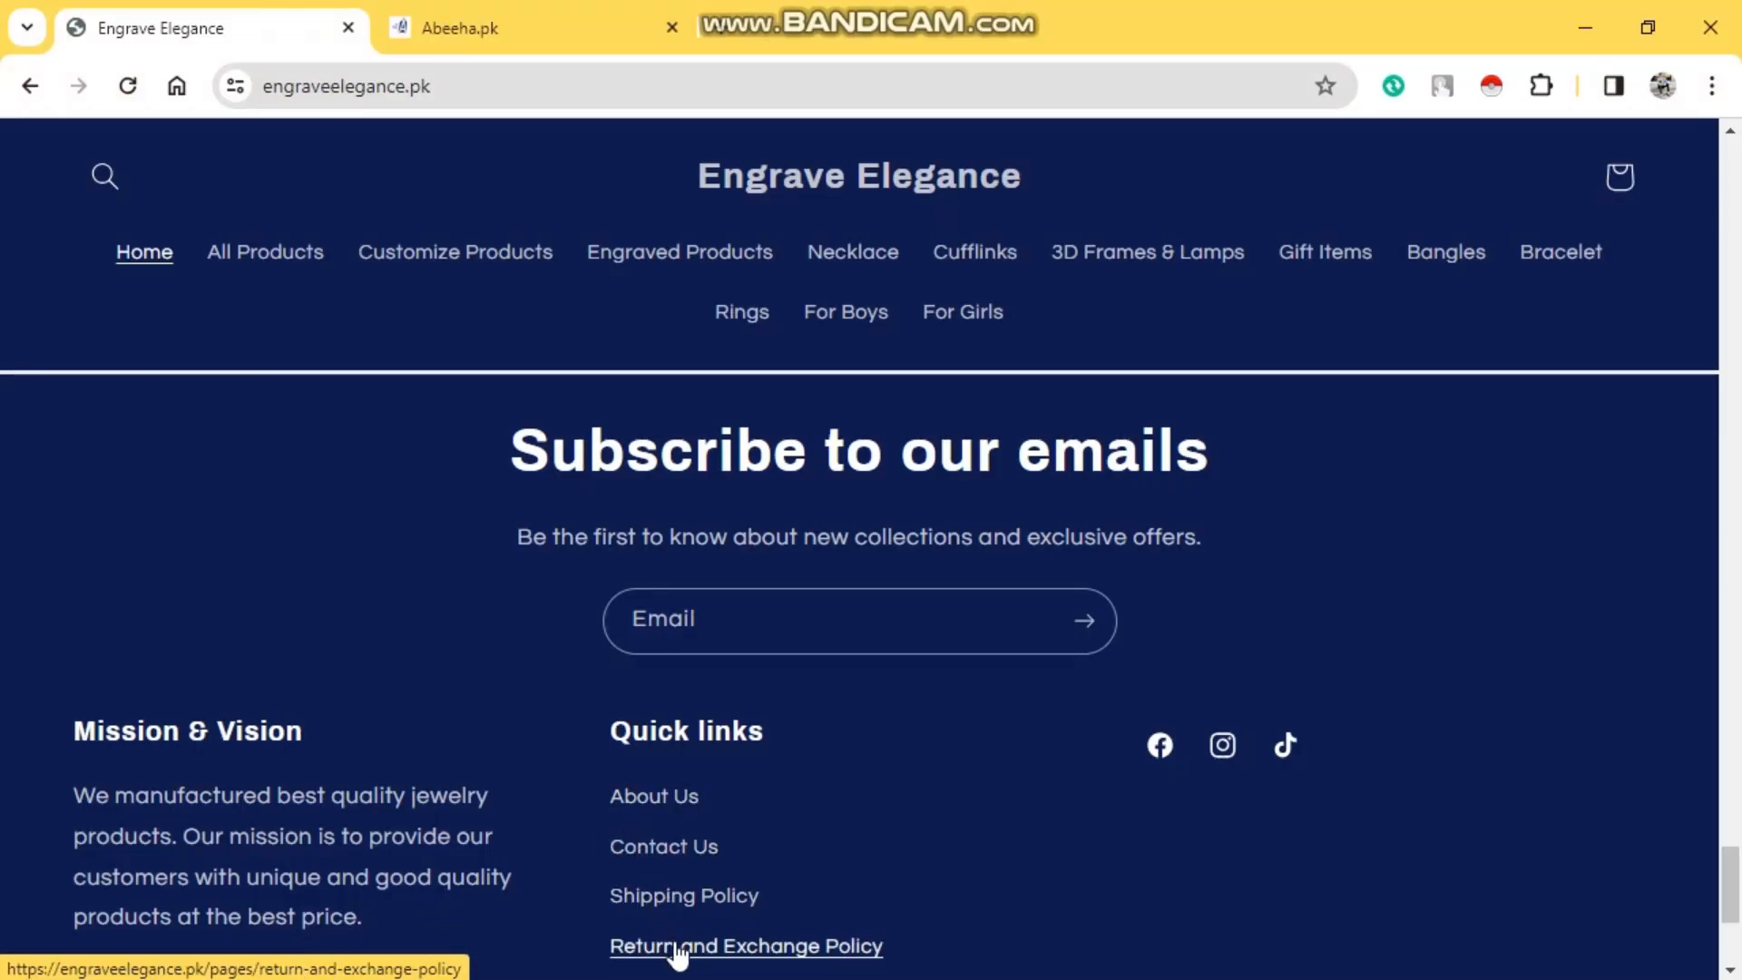
{"action": "left_click", "coordinate": [540, 2]}
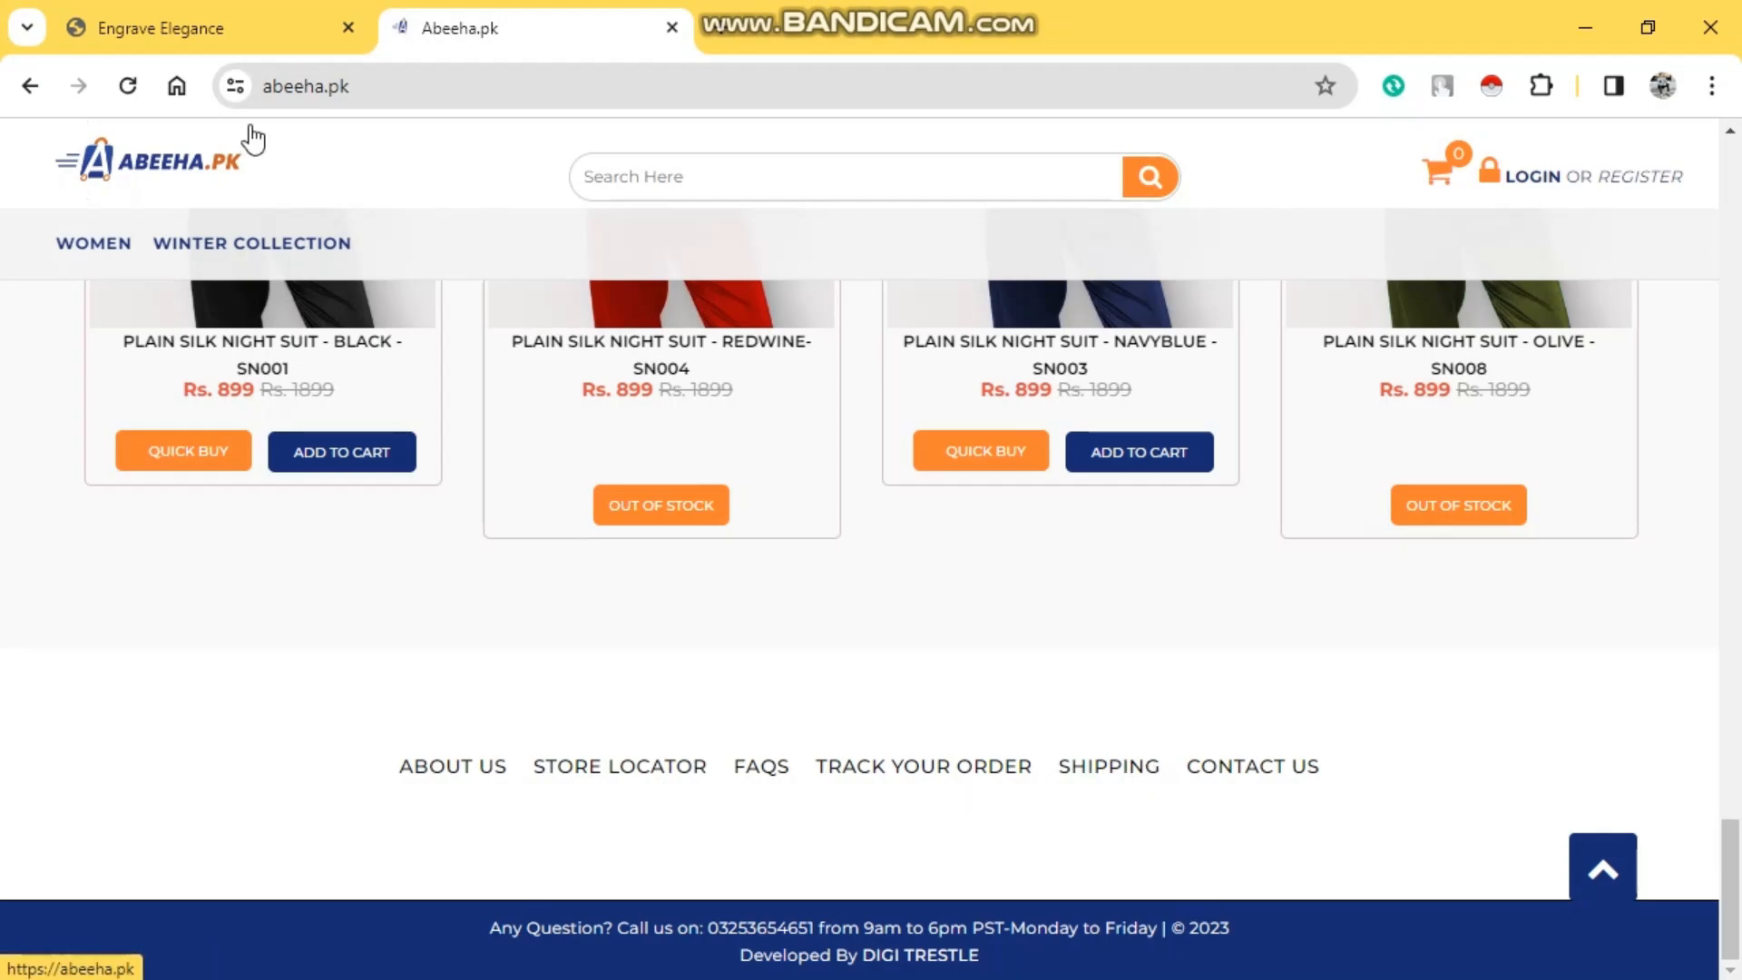
{"action": "left_click", "coordinate": [245, 29]}
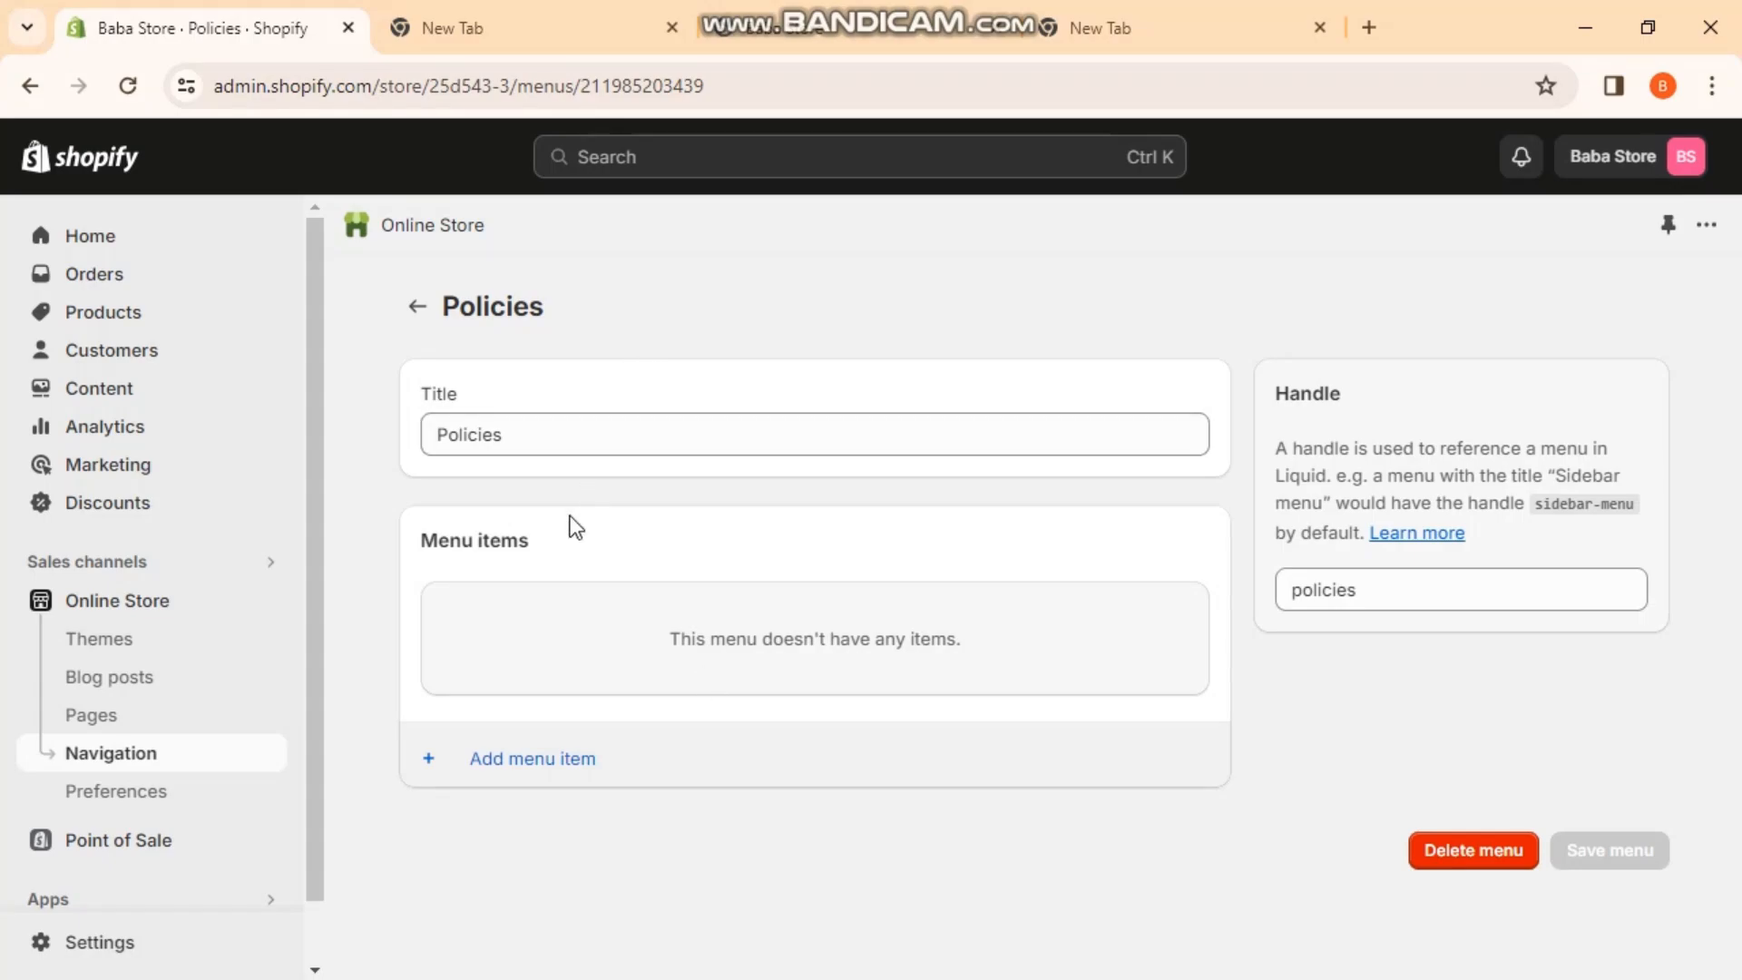
- Start a new item in the Policies menu, name it About Us, and link it to the Privacy Policy
{"action": "left_click", "coordinate": [539, 761]}
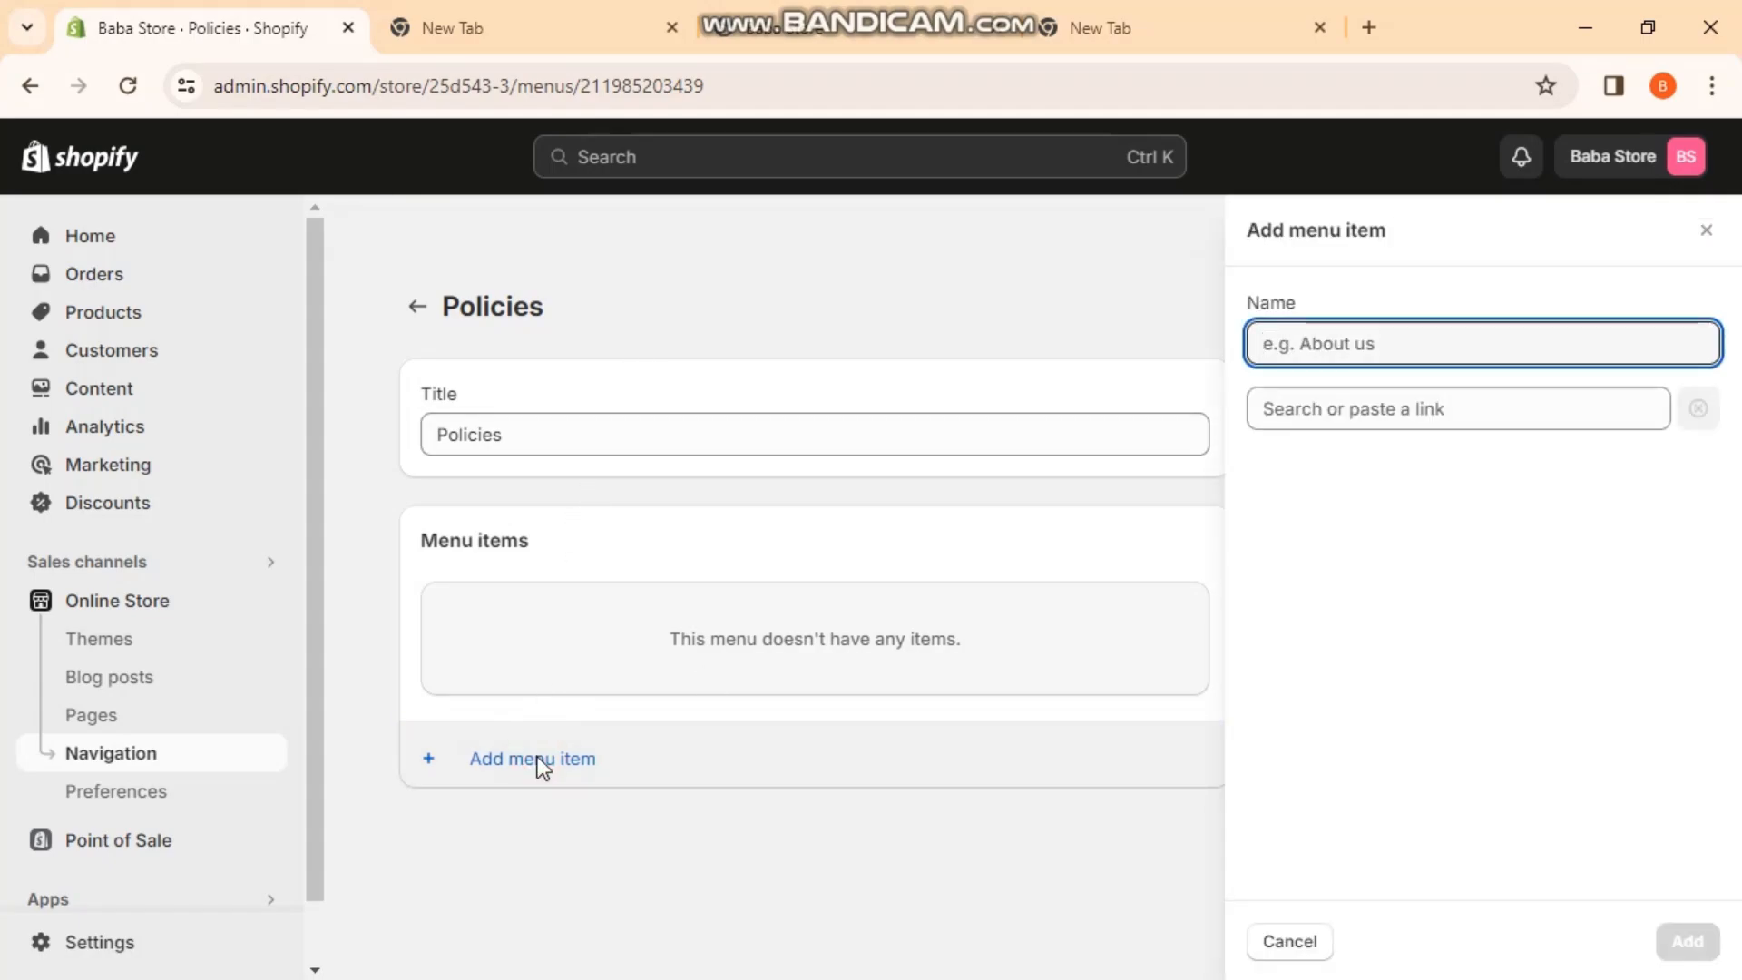
{"action": "type", "text": "About Us"}
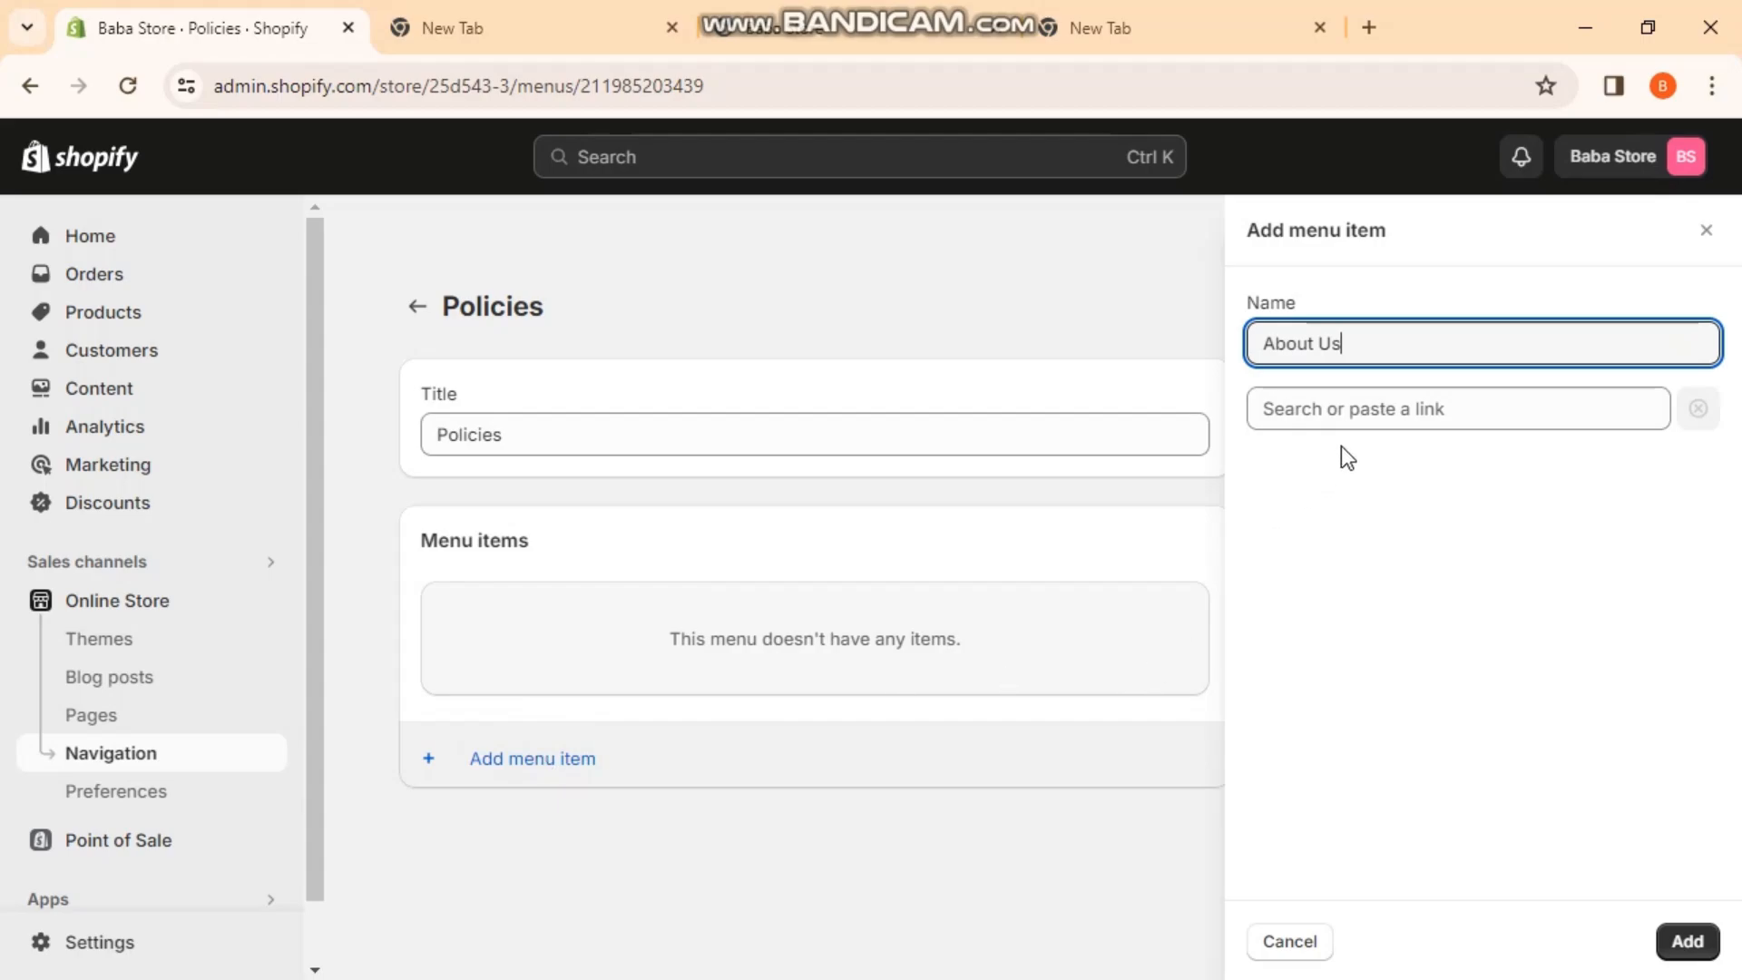
{"action": "left_click", "coordinate": [1352, 409]}
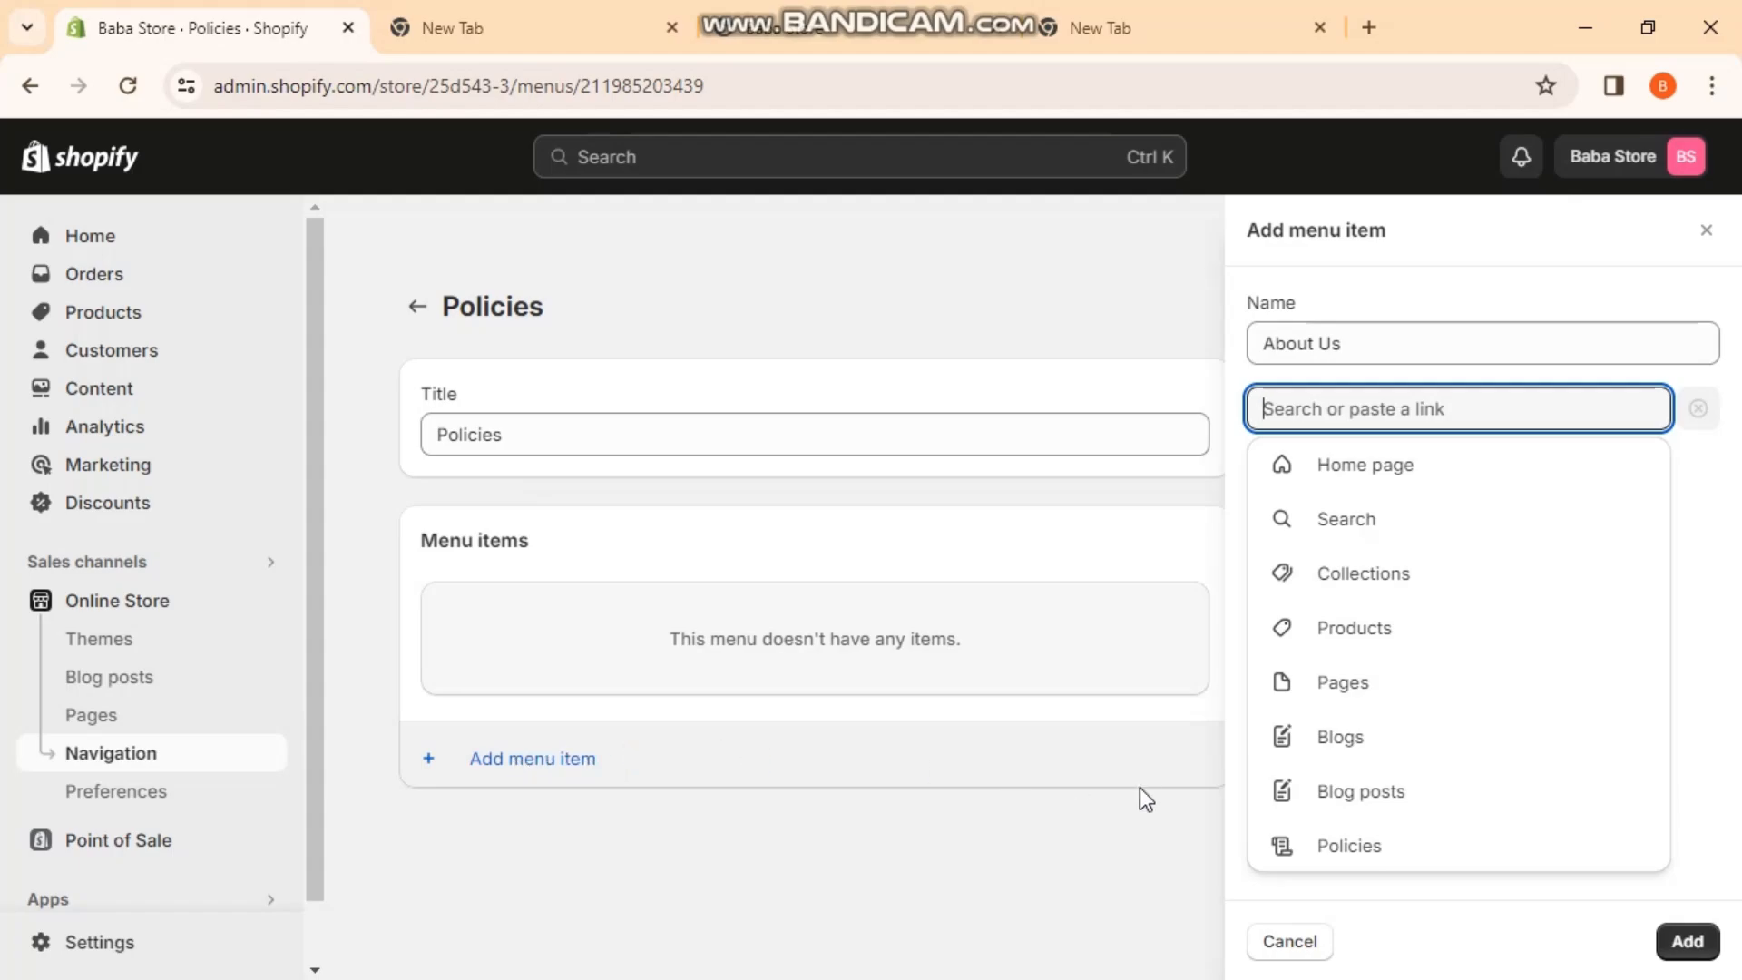
{"action": "left_click", "coordinate": [1368, 860]}
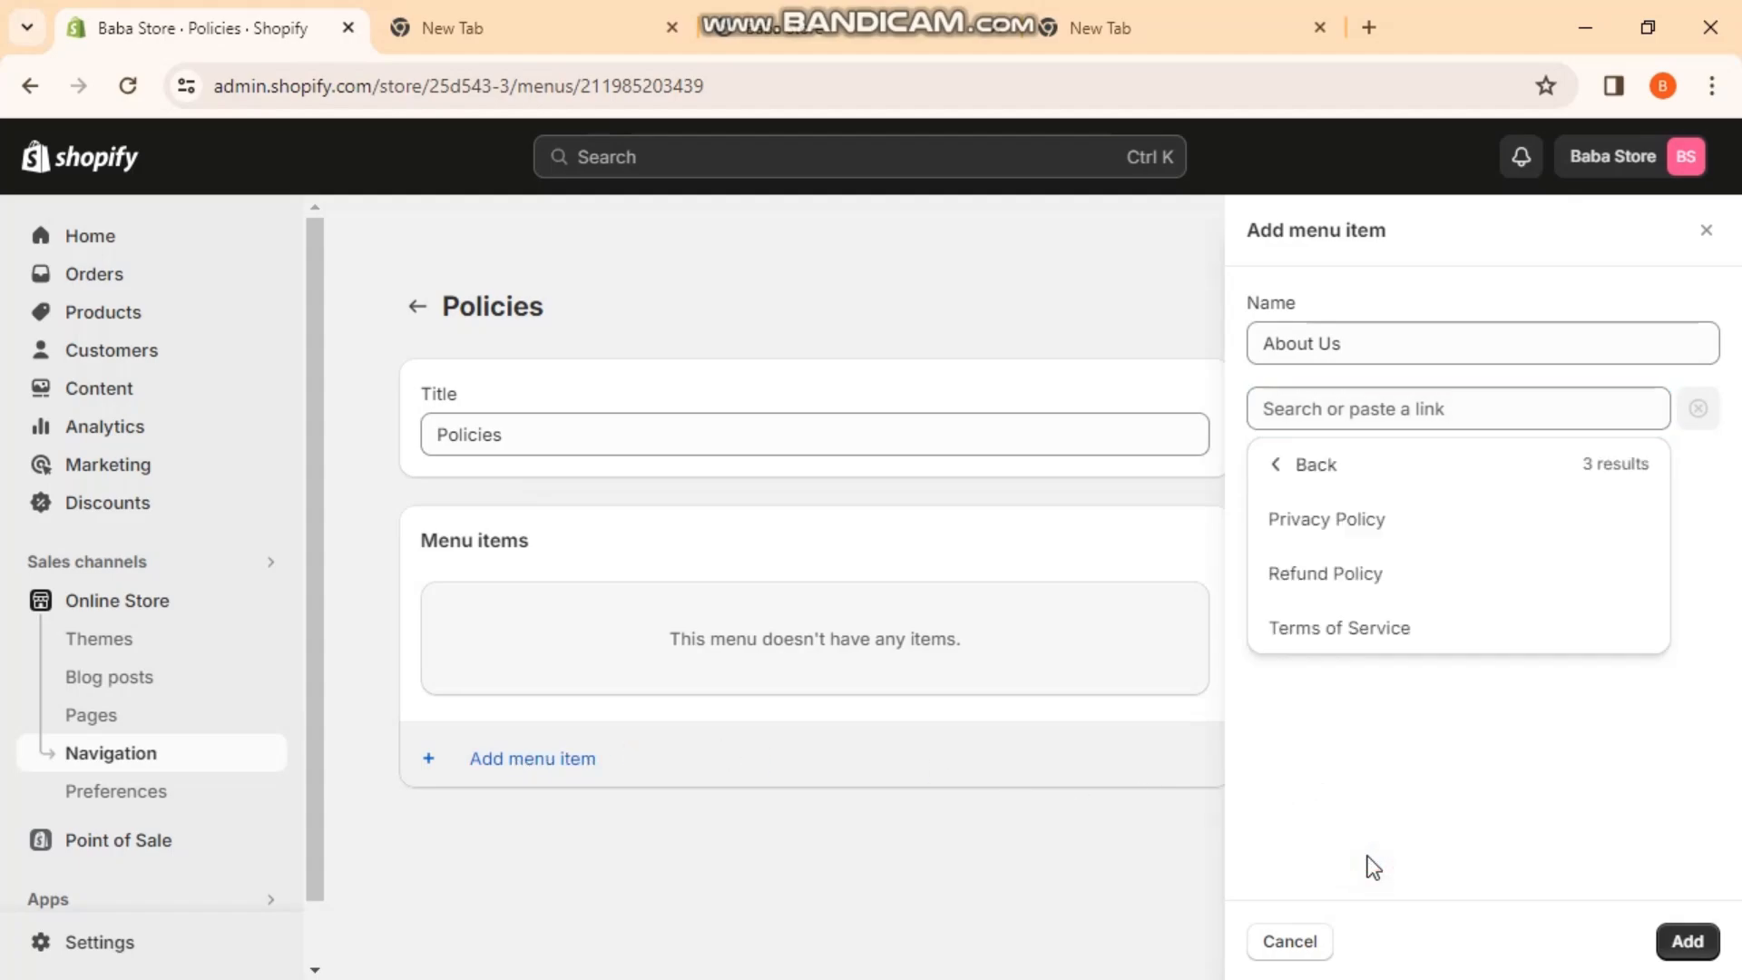
{"action": "left_click", "coordinate": [1360, 524]}
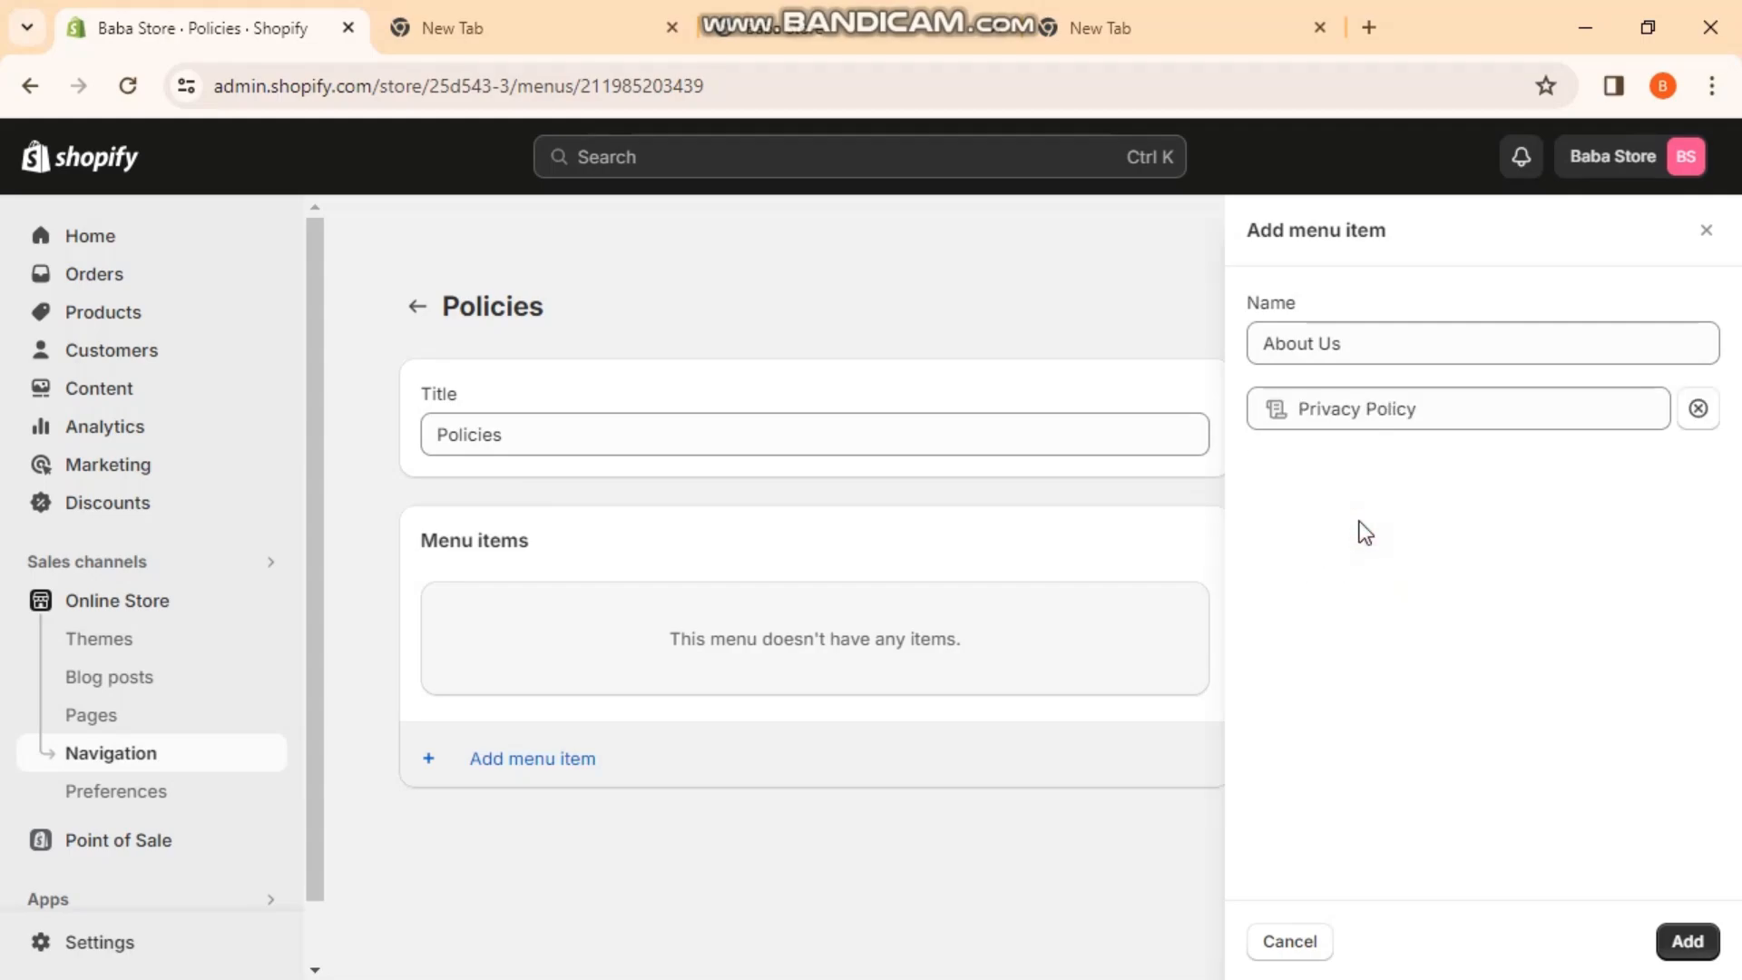
- Change the new item's name to Privacy Policy and add it to the menu
{"action": "triple_click", "coordinate": [1352, 336]}
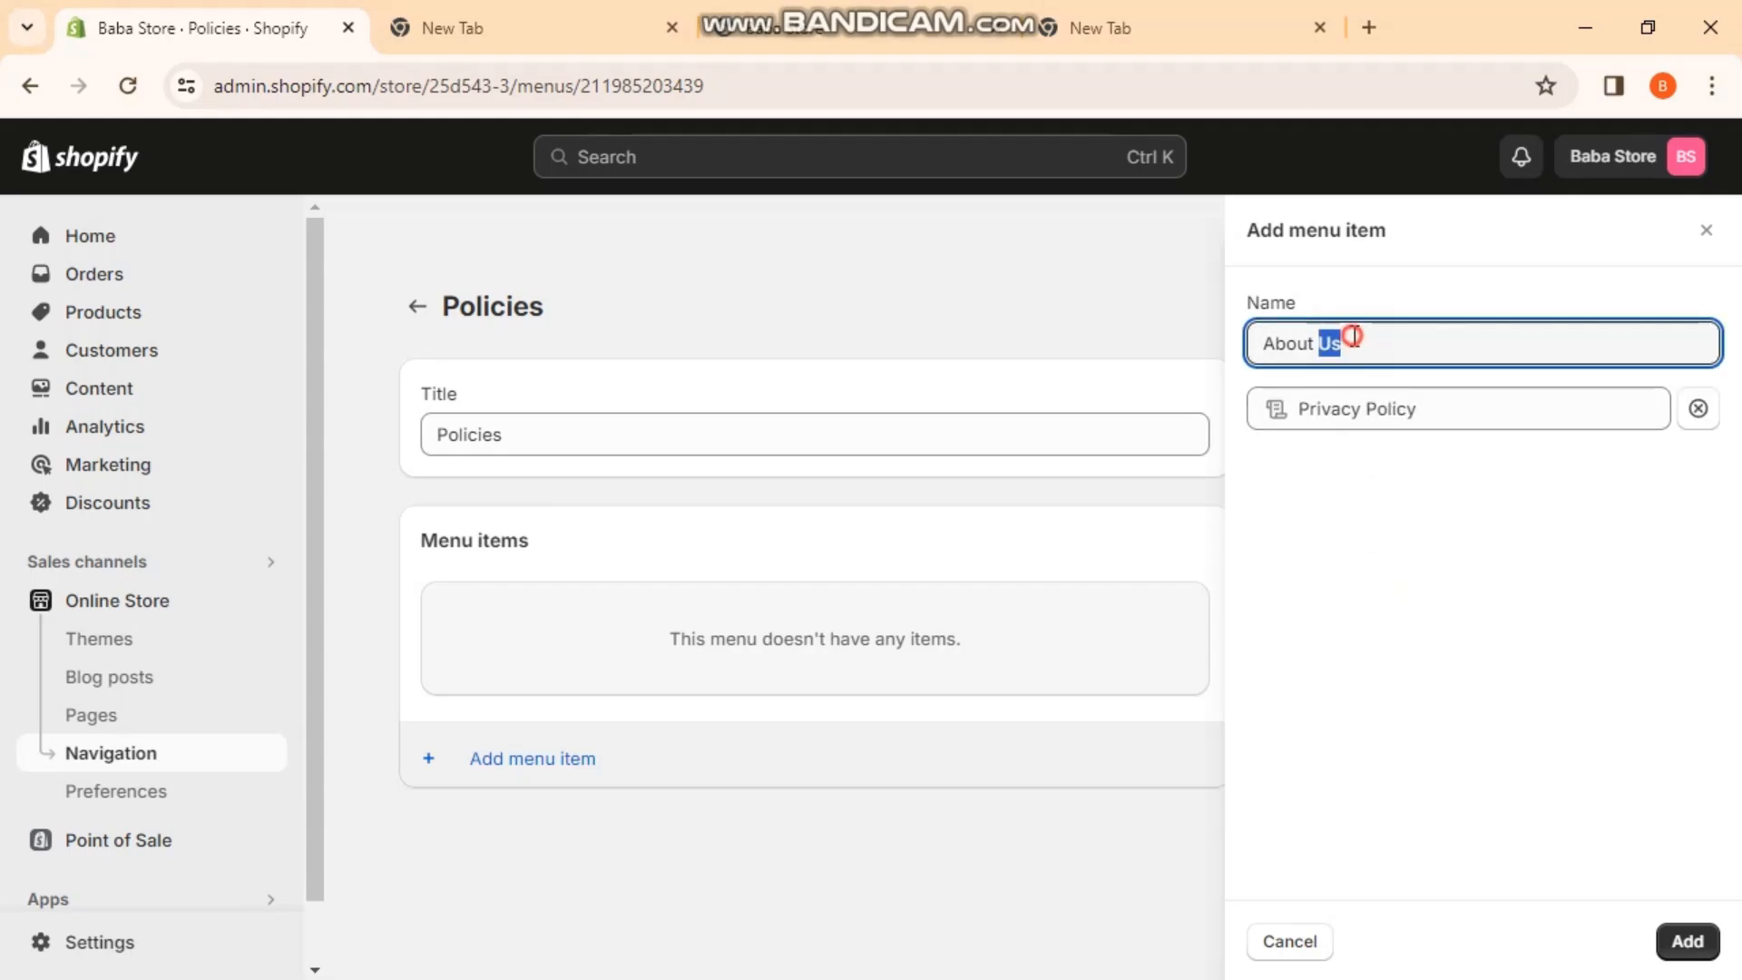
{"action": "type", "text": "Pri"}
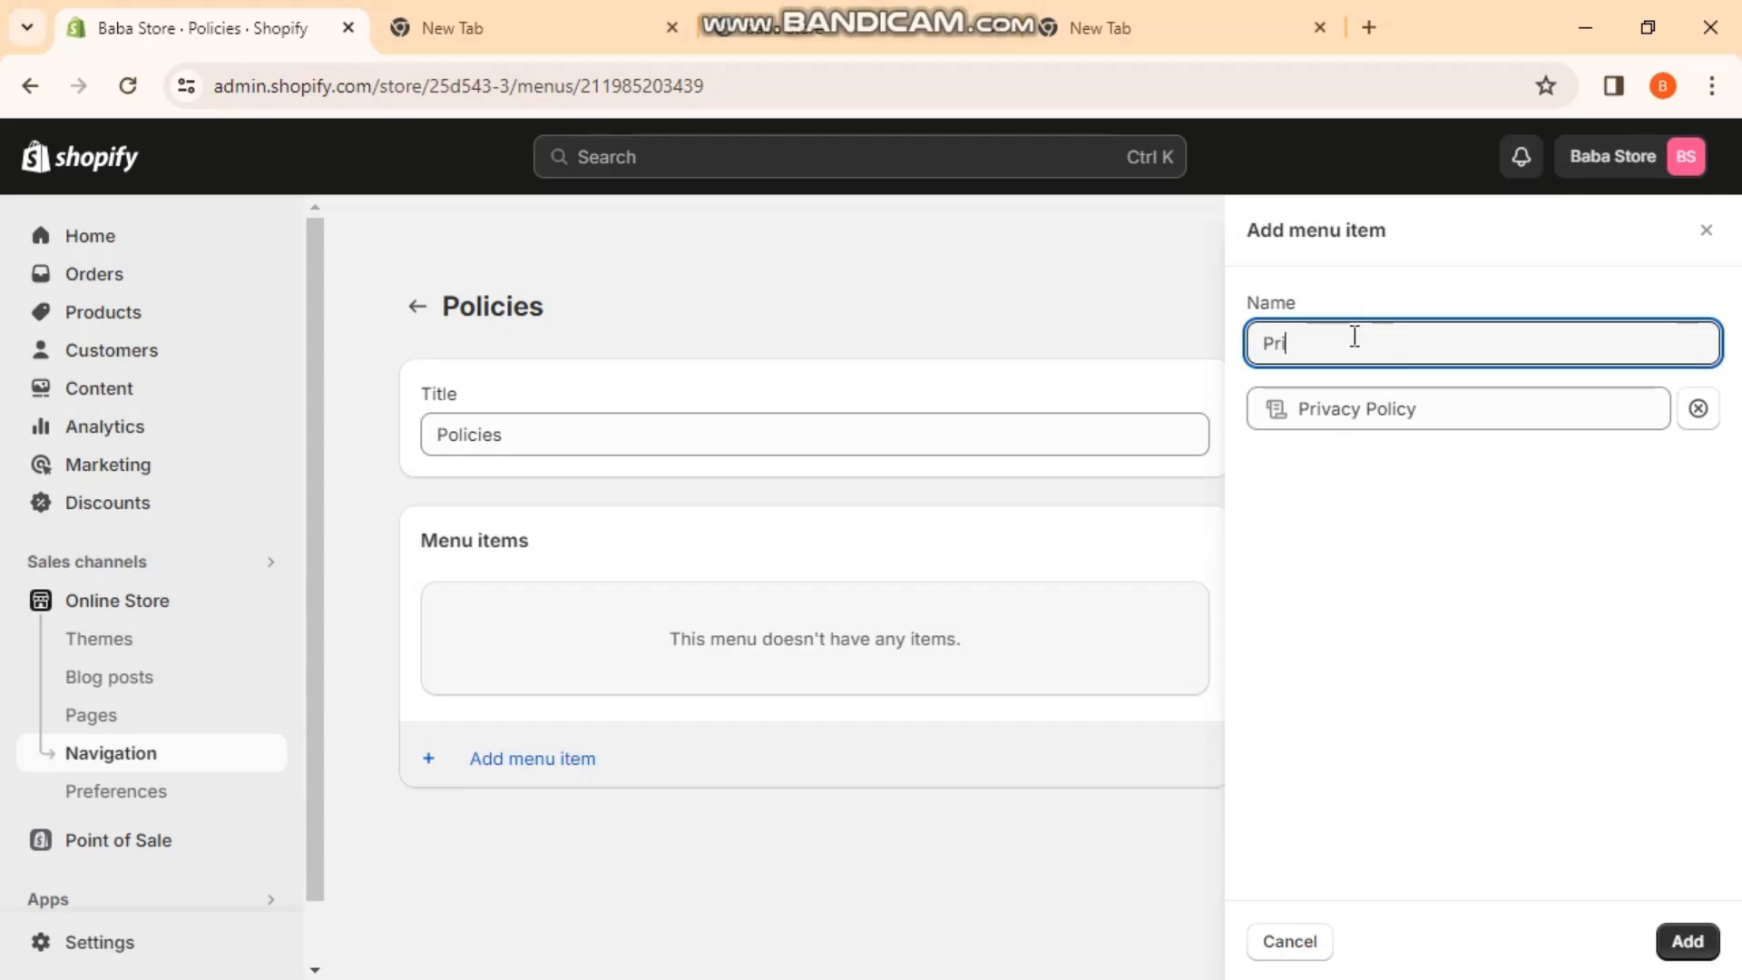
{"action": "type", "text": "vacy Policy"}
{"action": "left_click", "coordinate": [1687, 940]}
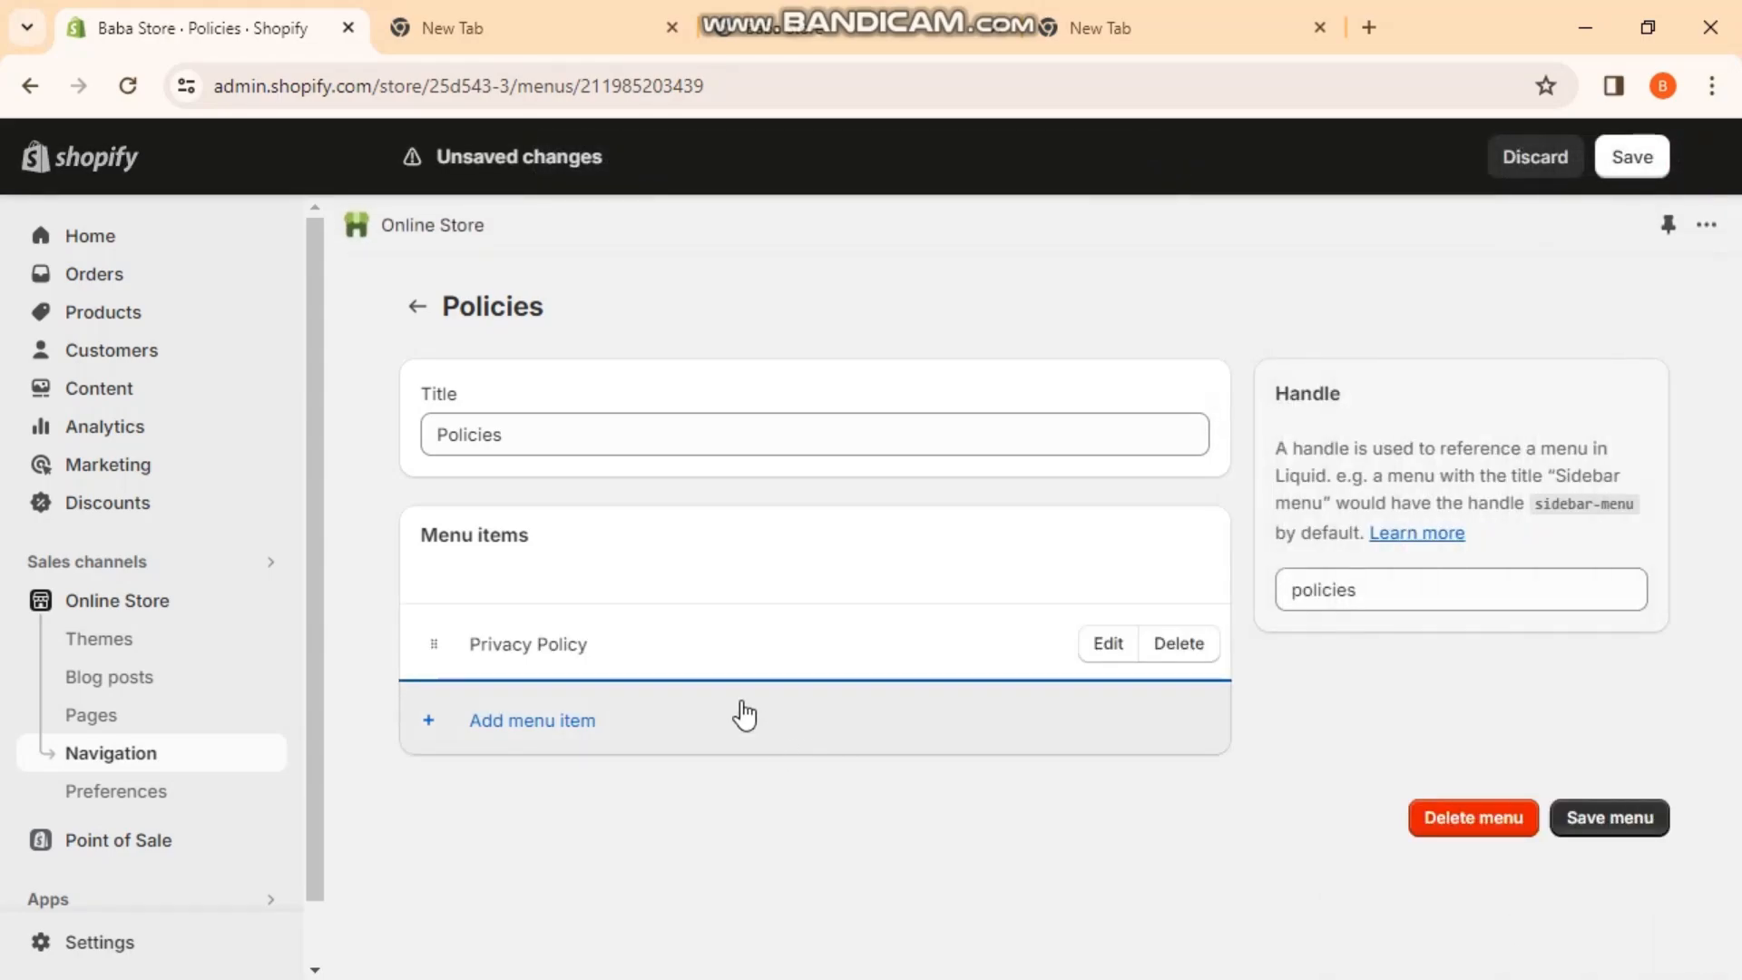
- Add a second menu item named Refund Policy that links to the store's Refund Policy
{"action": "left_click", "coordinate": [581, 716]}
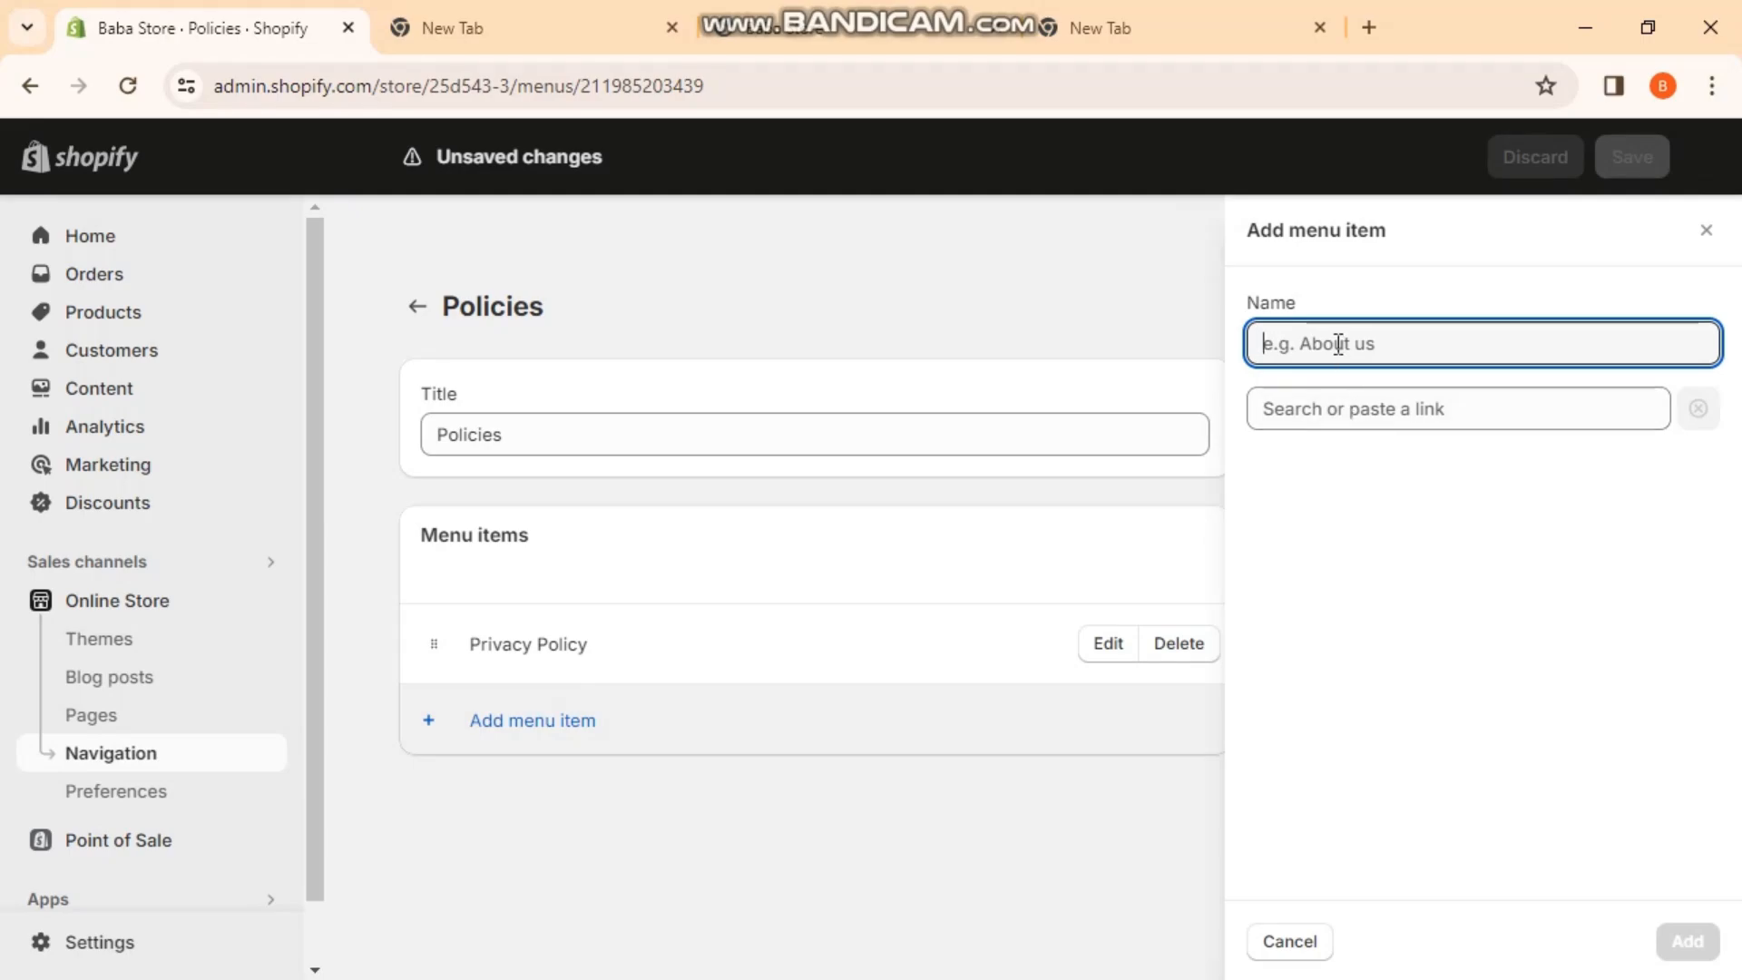
{"action": "type", "text": "Refund Policy"}
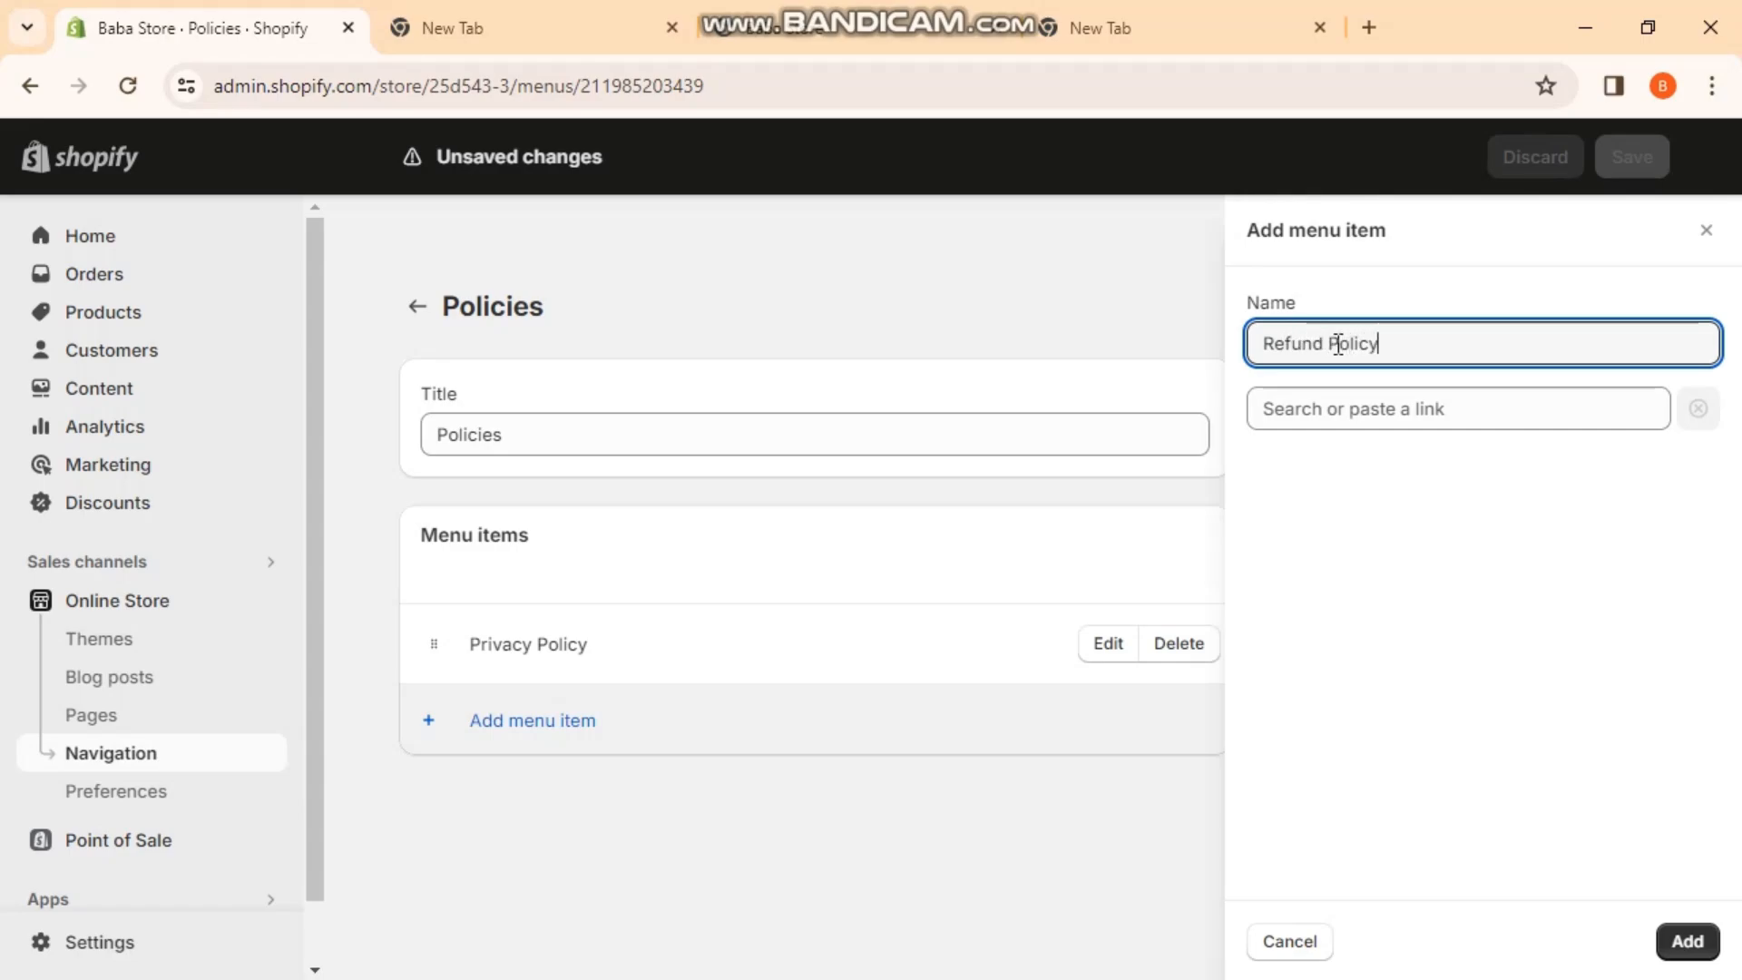
{"action": "left_click", "coordinate": [1370, 414]}
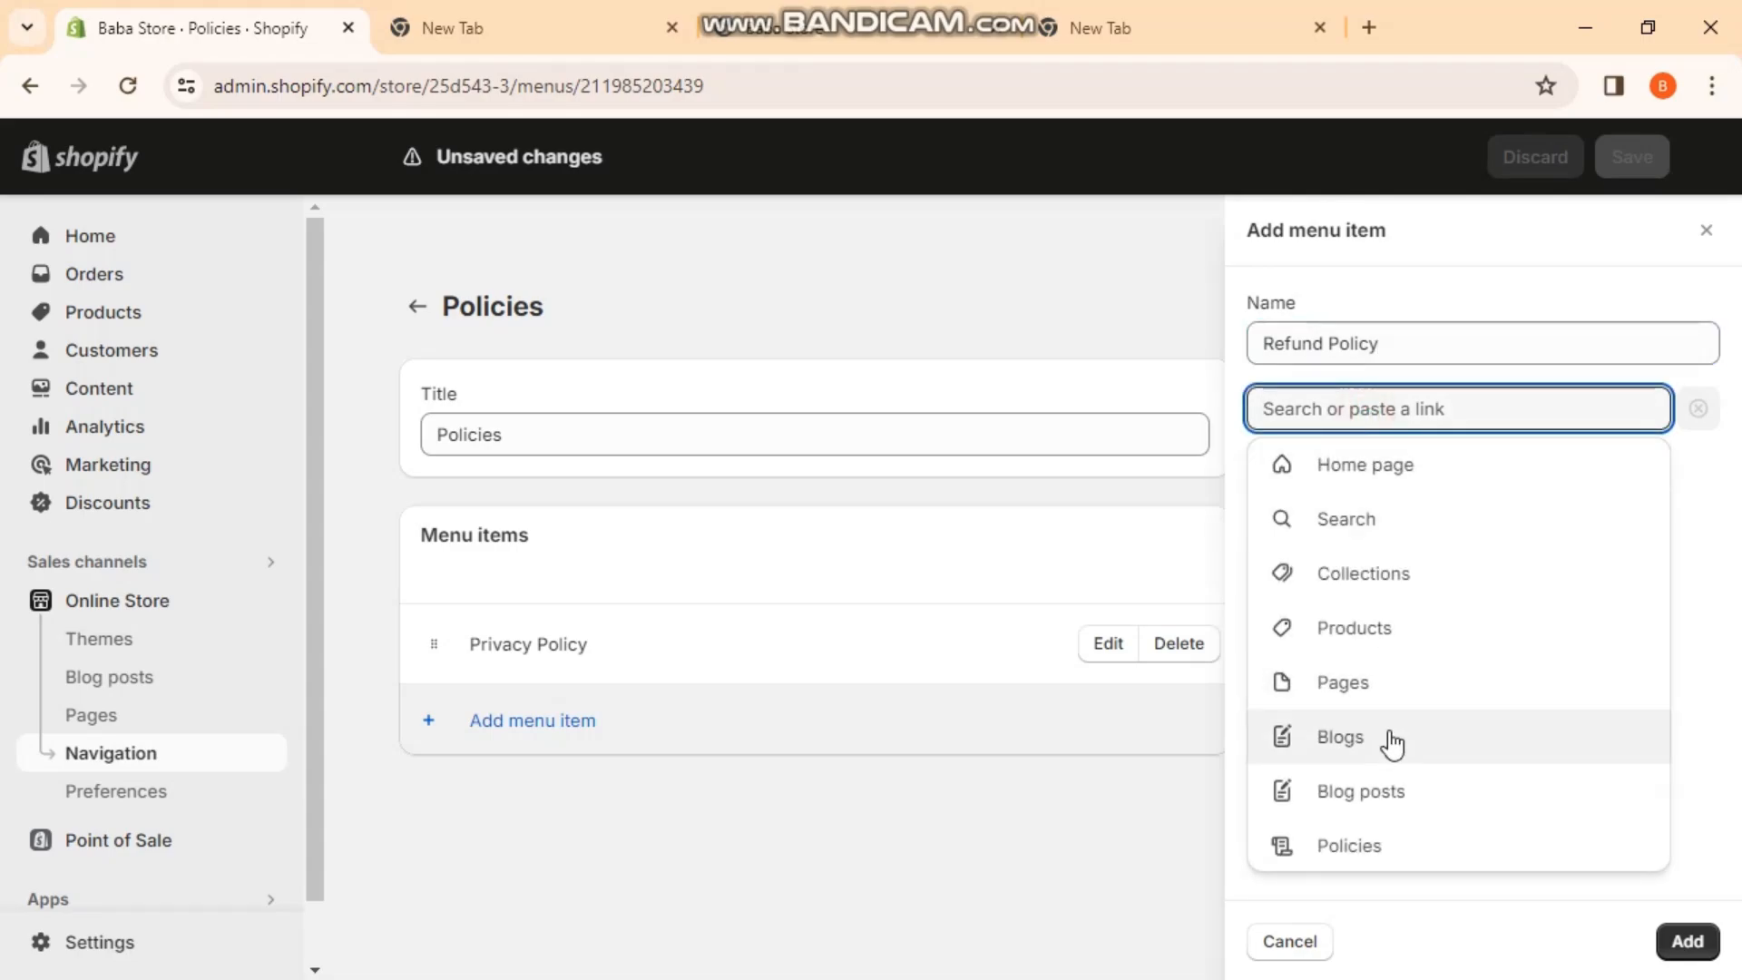
{"action": "left_click", "coordinate": [1378, 853]}
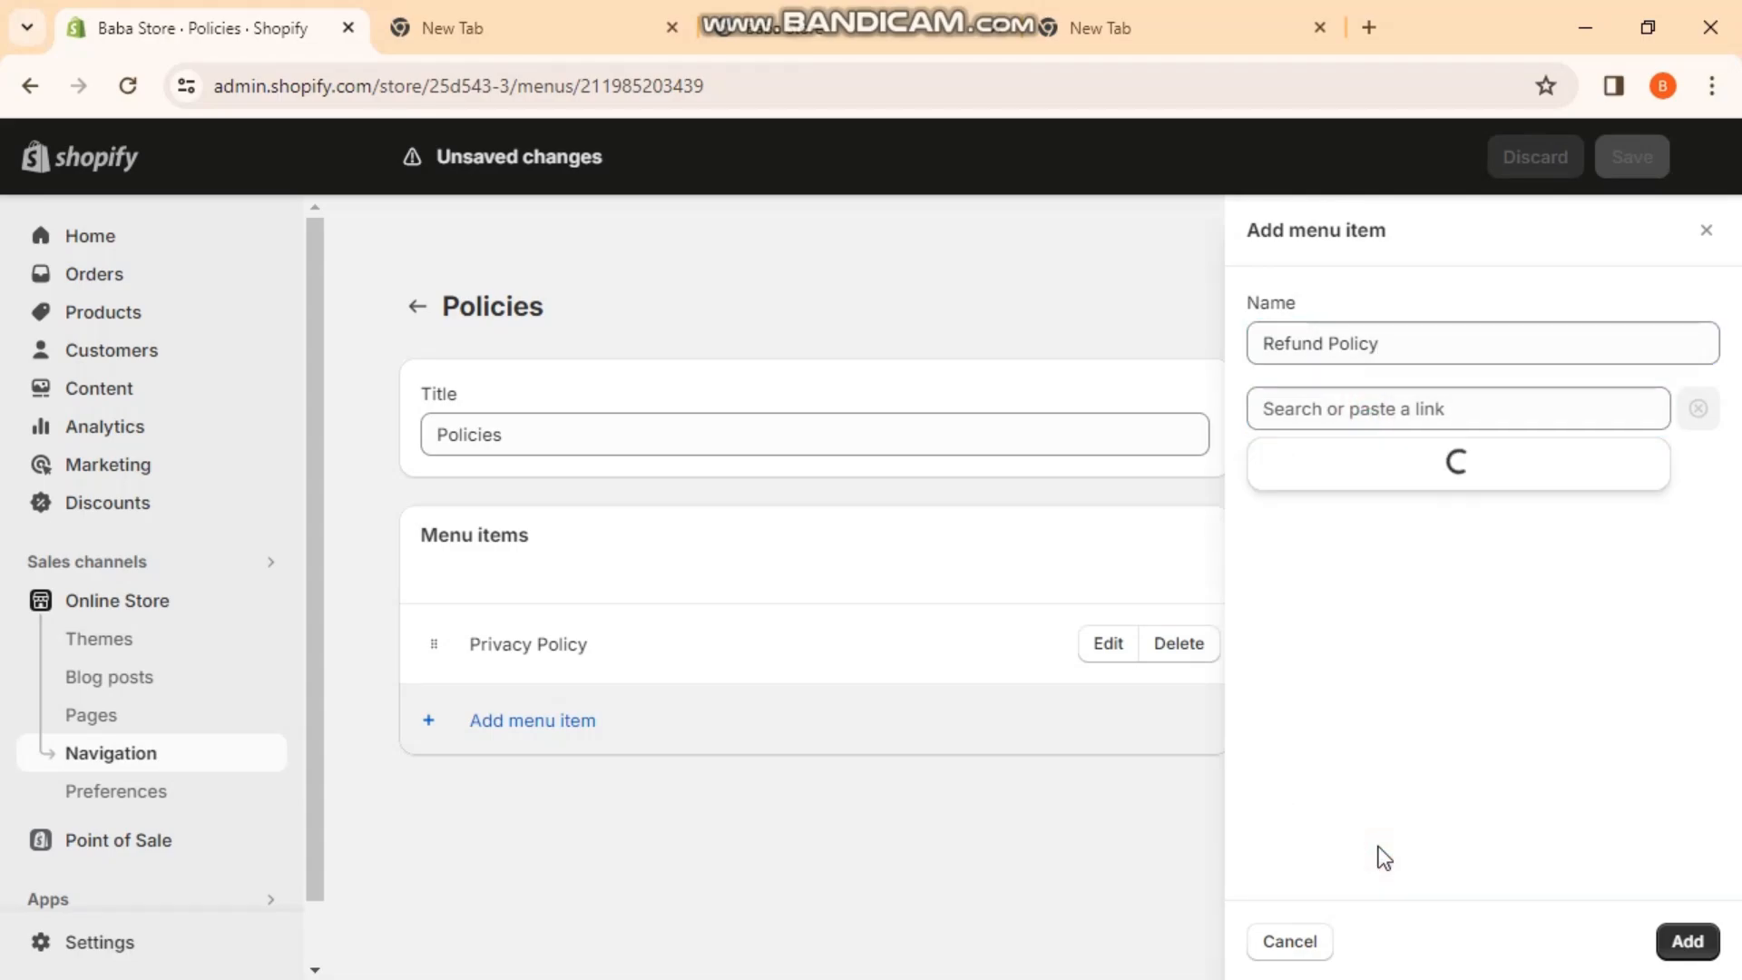
{"action": "left_click", "coordinate": [1355, 580]}
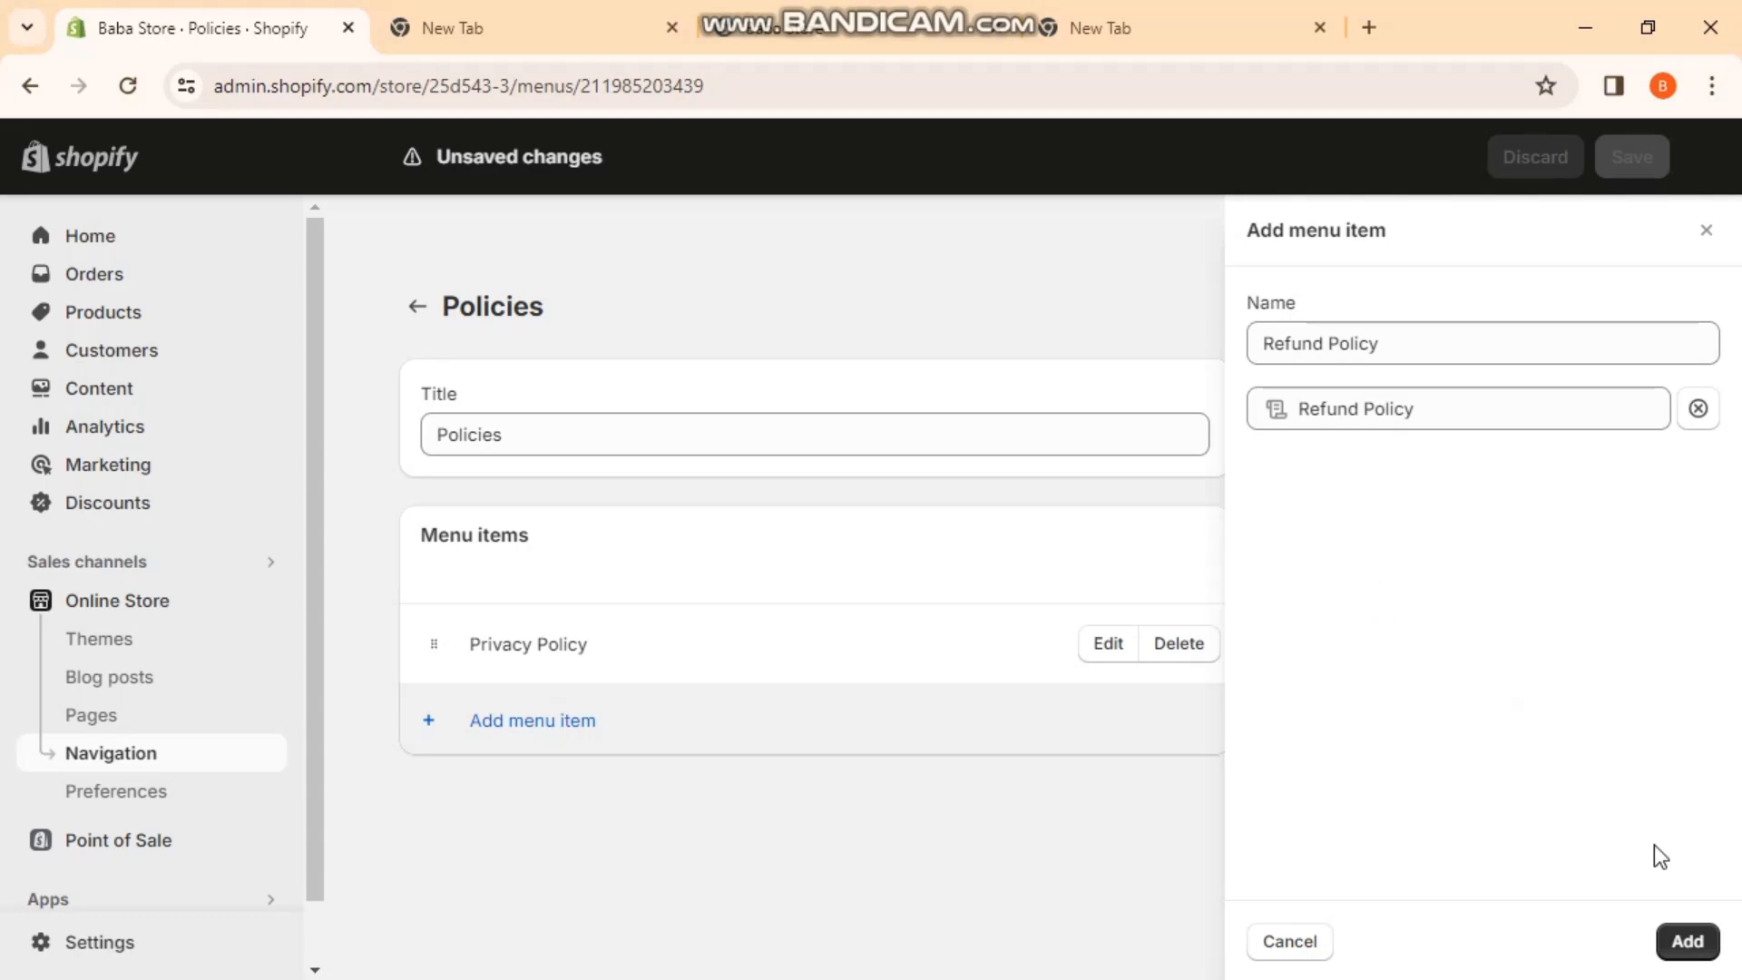
{"action": "left_click", "coordinate": [1688, 941]}
{"action": "left_click", "coordinate": [501, 802]}
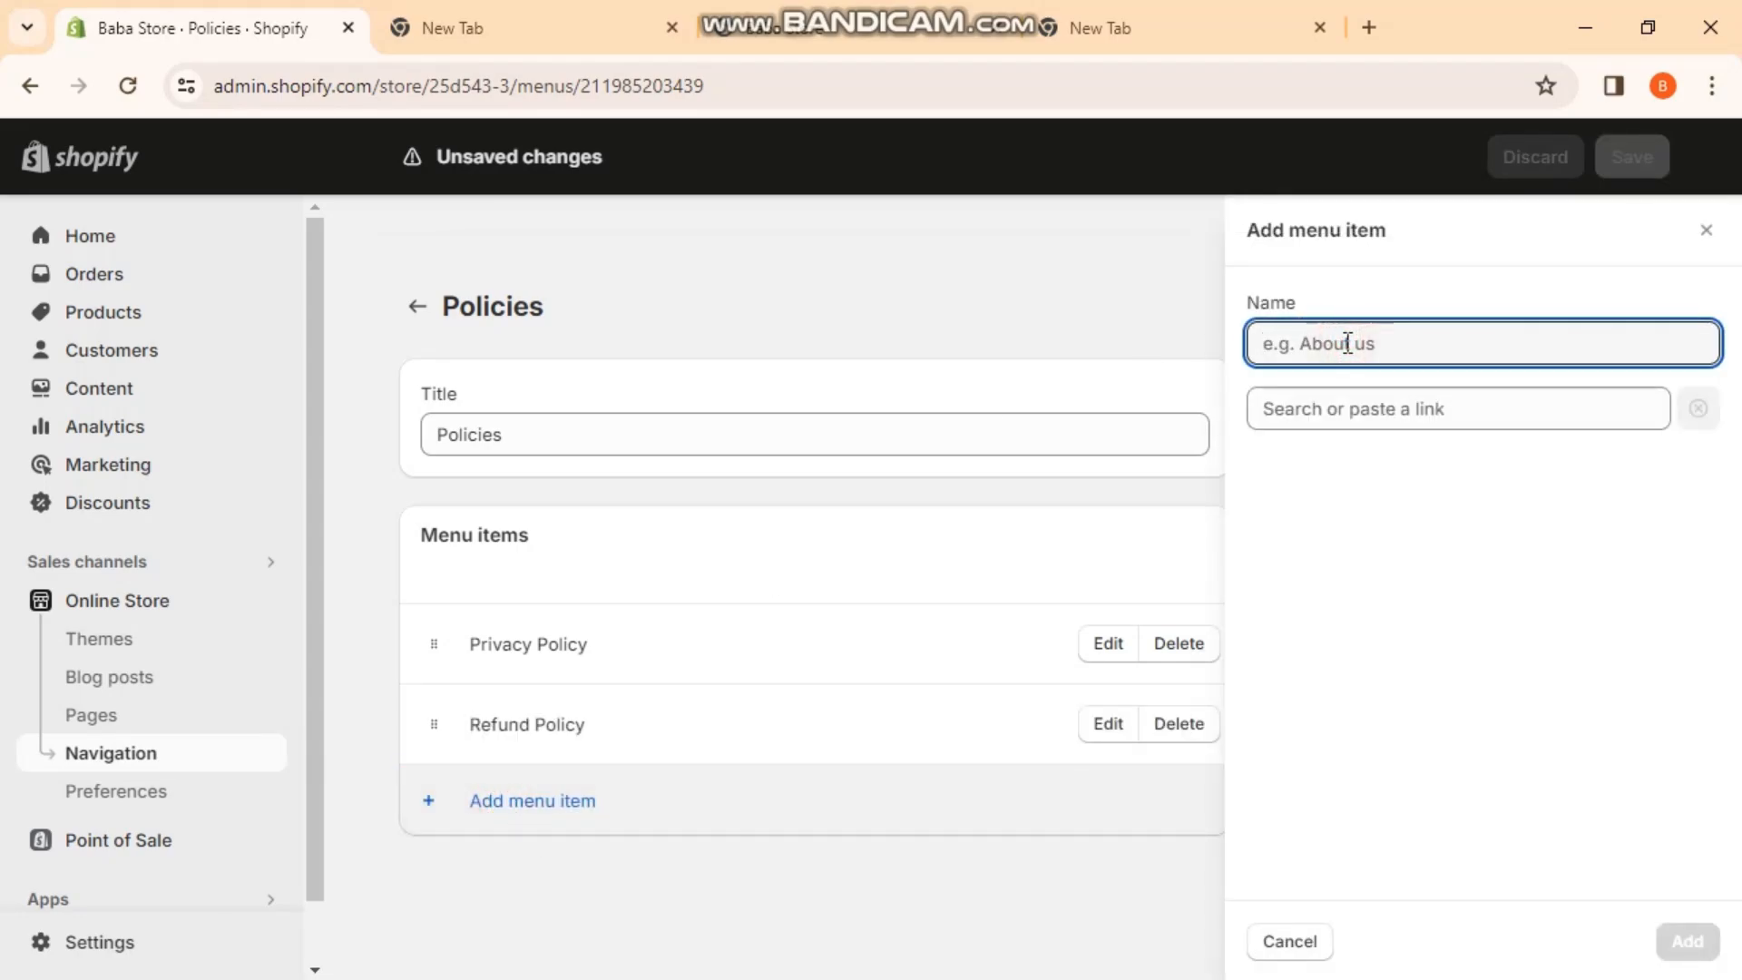
{"action": "left_click", "coordinate": [1357, 408]}
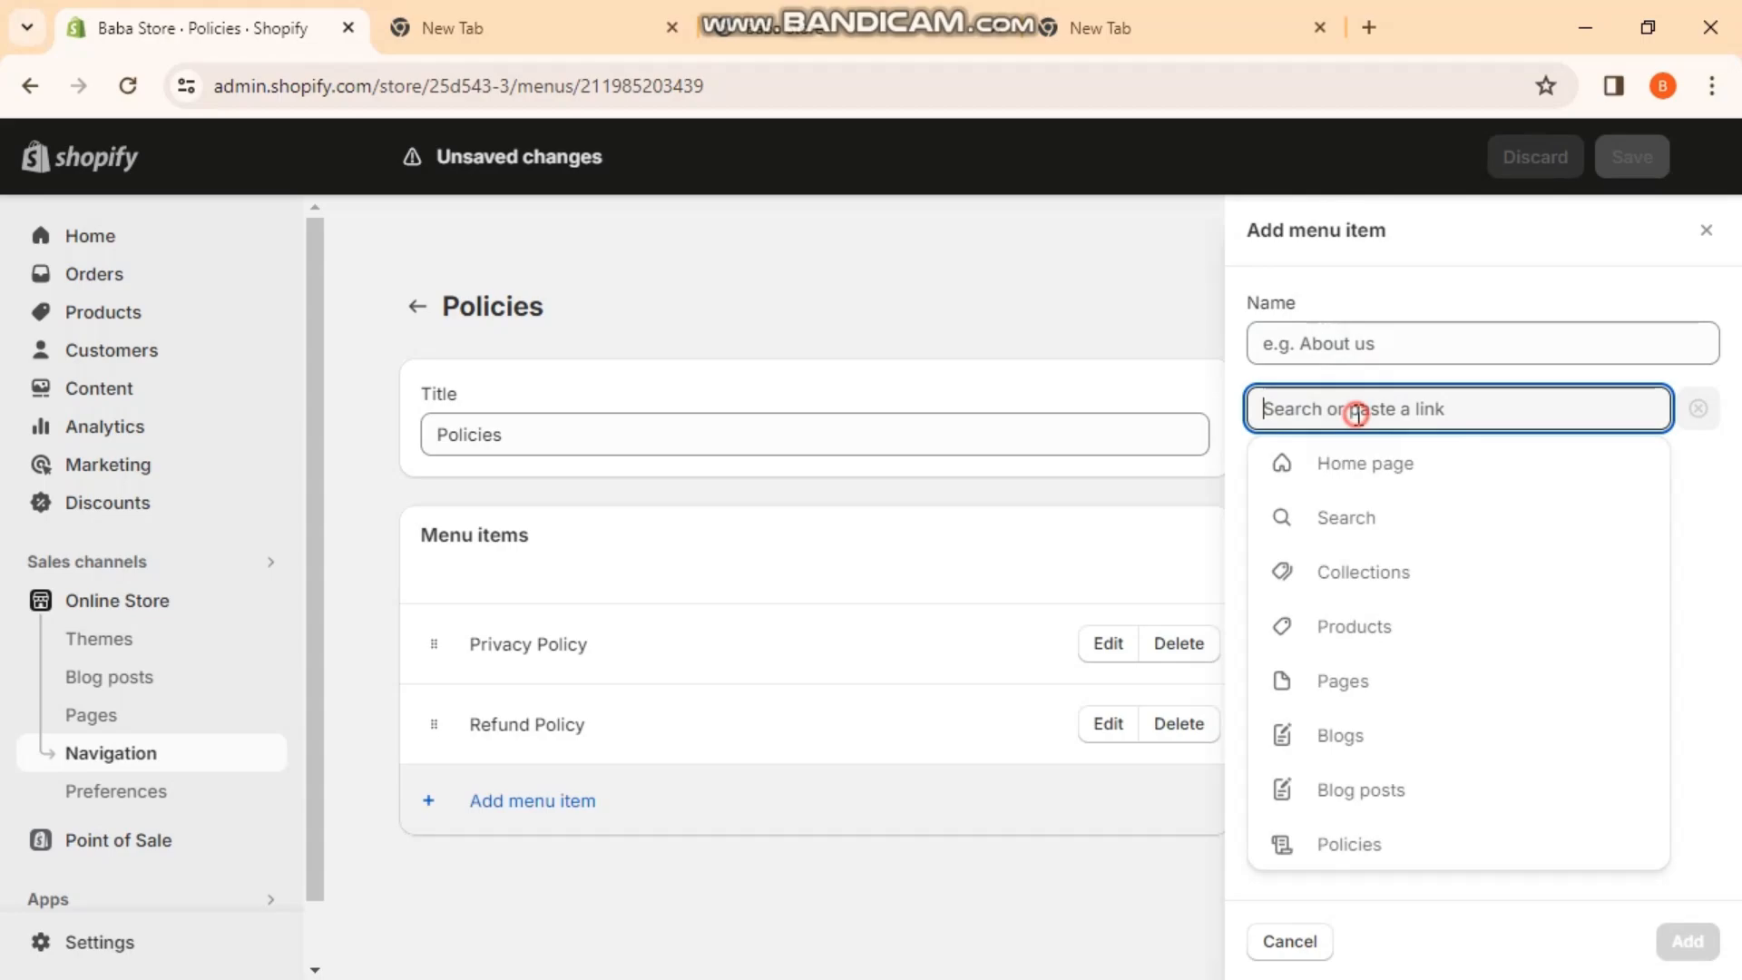
{"action": "left_click", "coordinate": [1365, 851]}
{"action": "left_click", "coordinate": [1361, 342]}
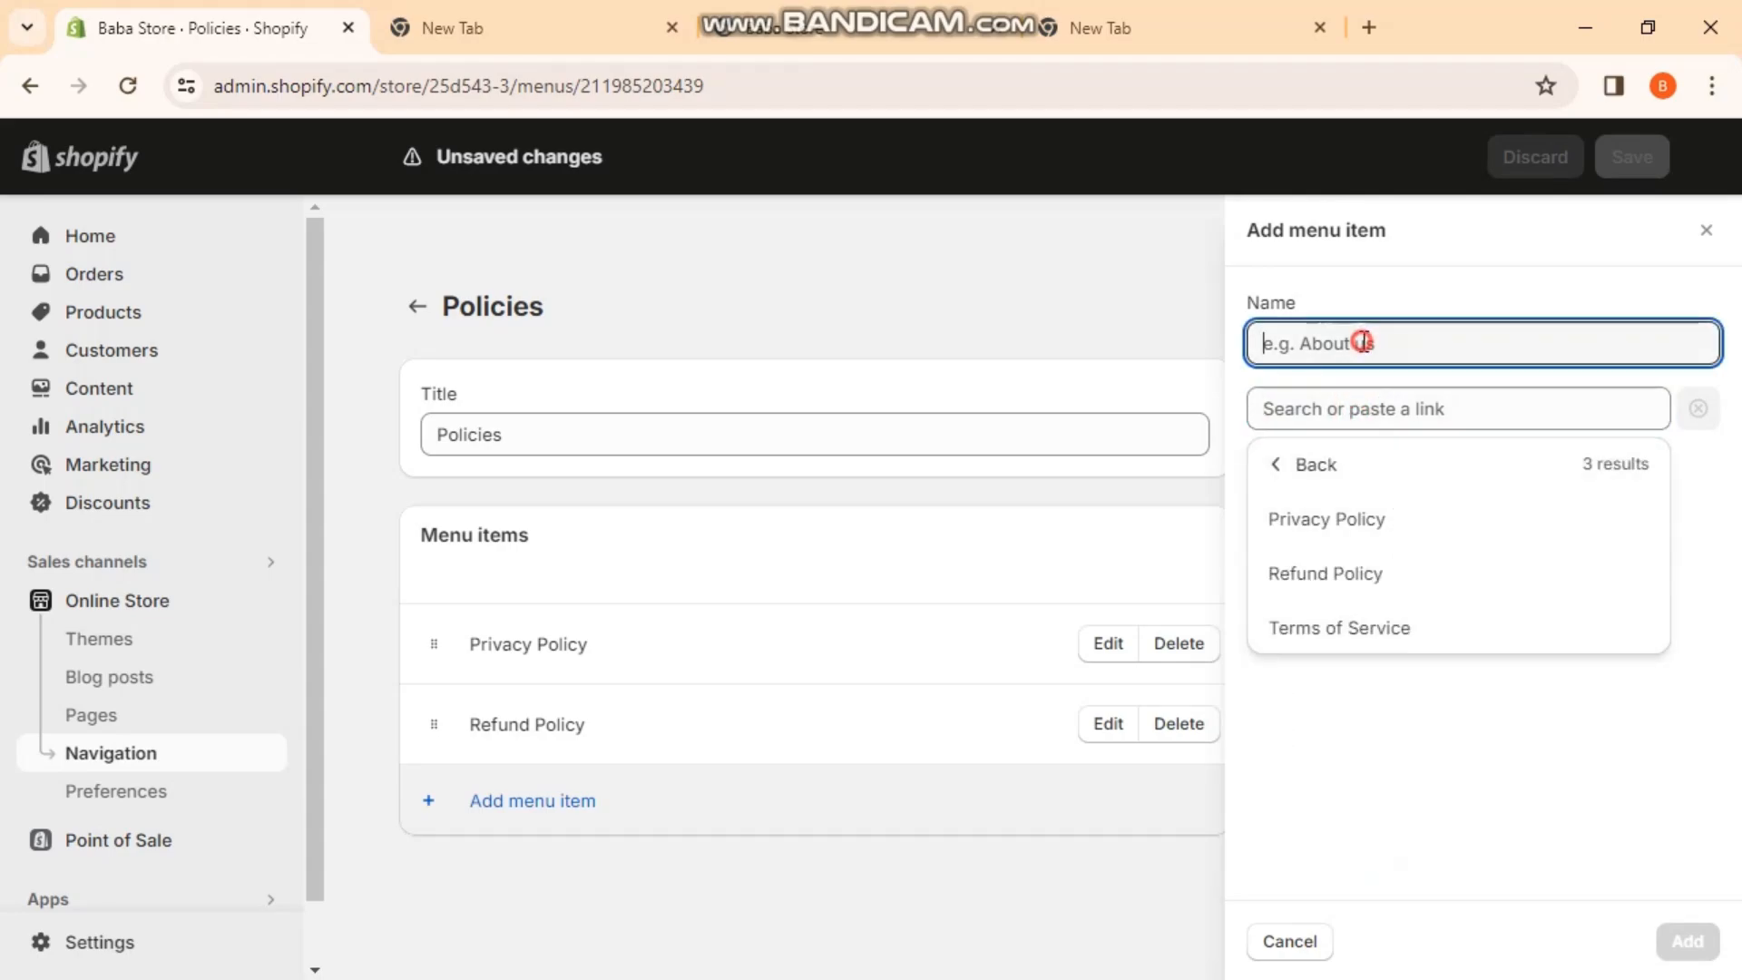
{"action": "left_click", "coordinate": [1102, 309]}
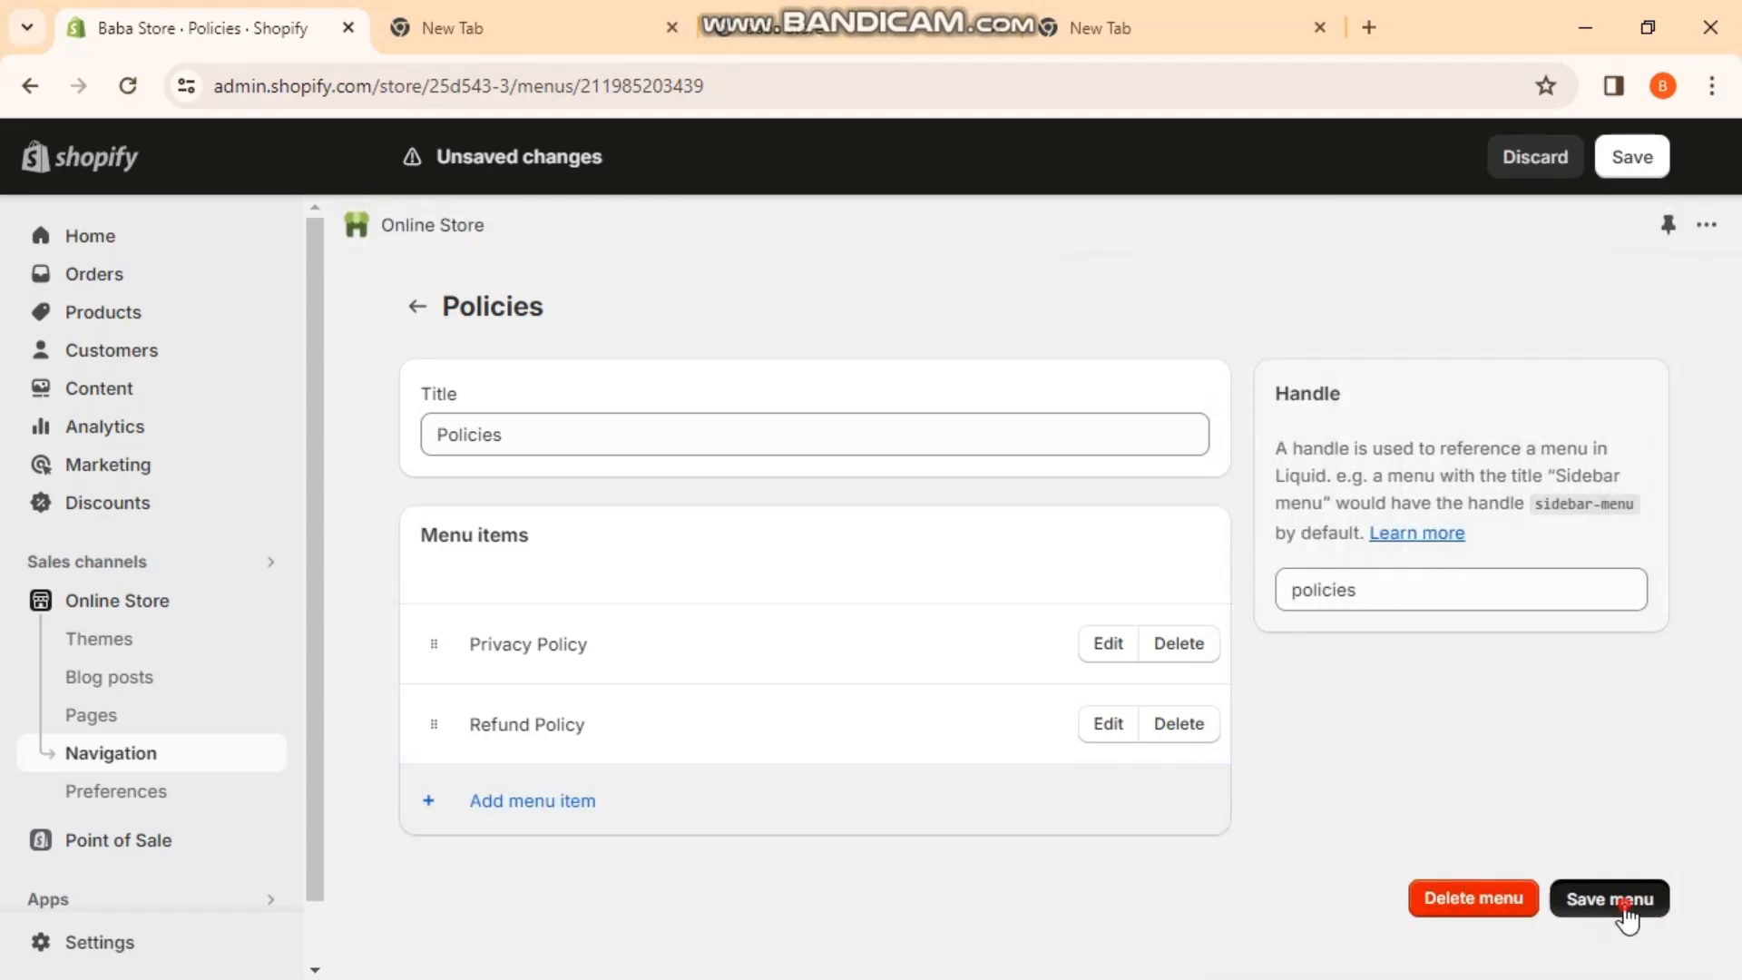
- Save the Policies menu, and look through the online store's Pages, Preferences and Navigation sections
{"action": "left_click", "coordinate": [1624, 905]}
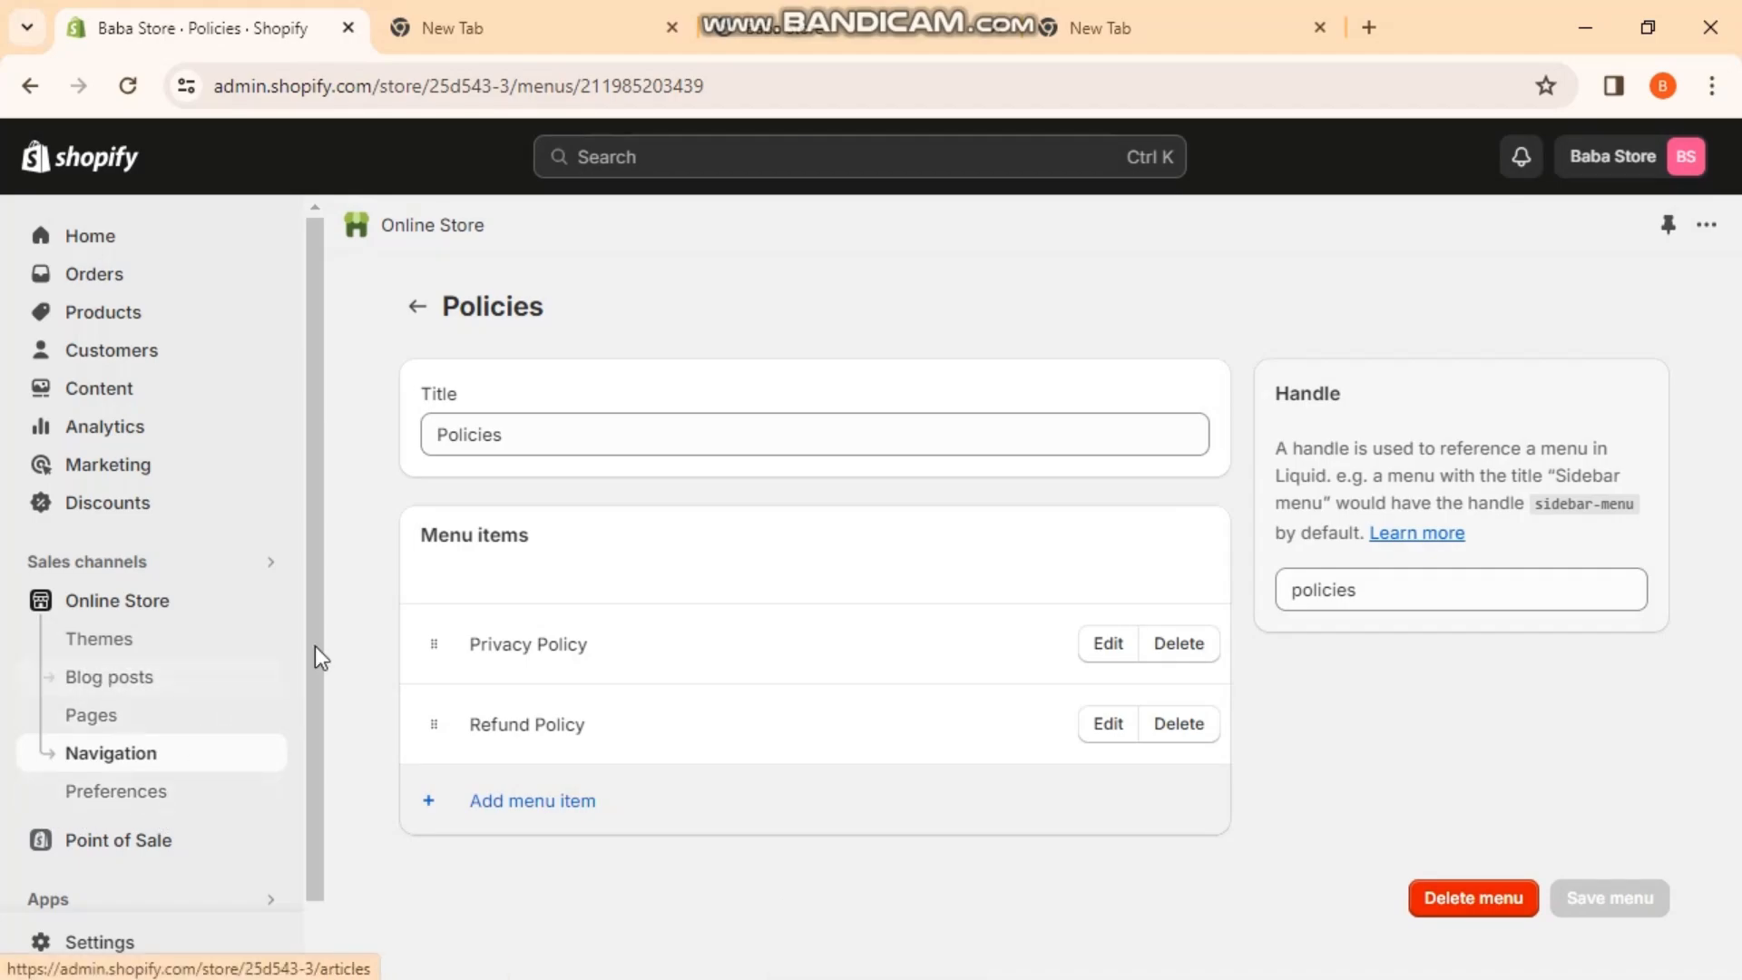
{"action": "left_click", "coordinate": [113, 718]}
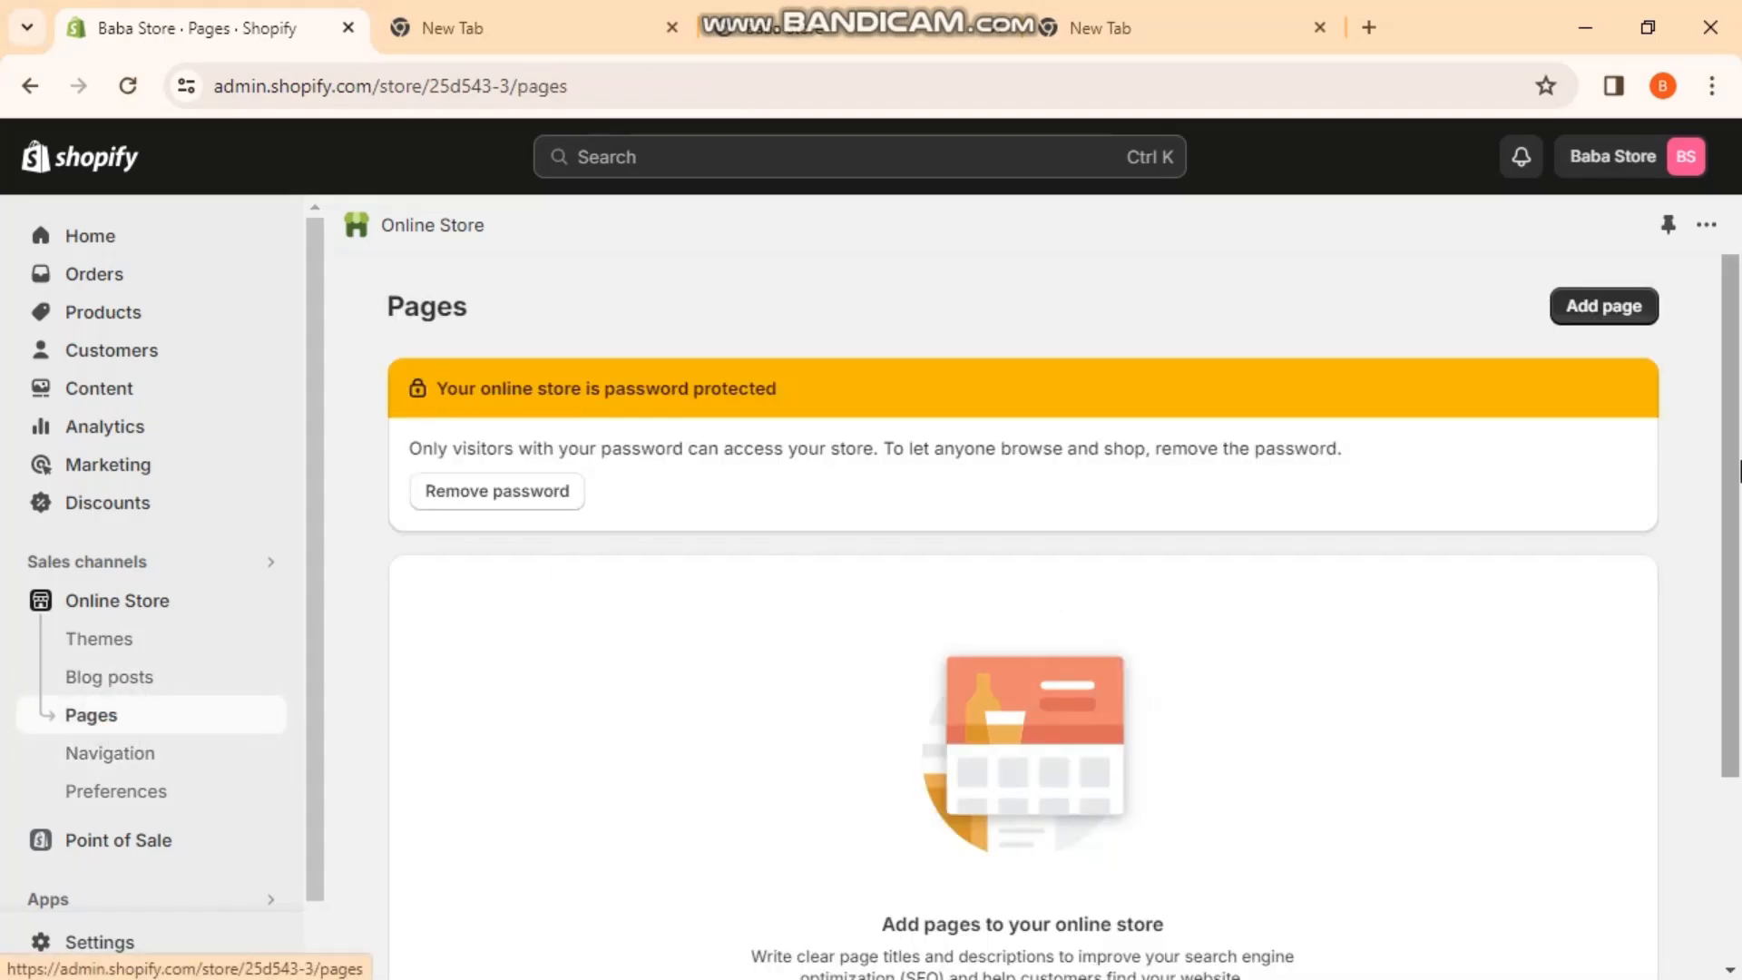
{"action": "scroll", "coordinate": [1738, 705], "scroll_direction": "down", "scroll_amount": 3}
{"action": "scroll", "coordinate": [1738, 705], "scroll_direction": "up", "scroll_amount": 3}
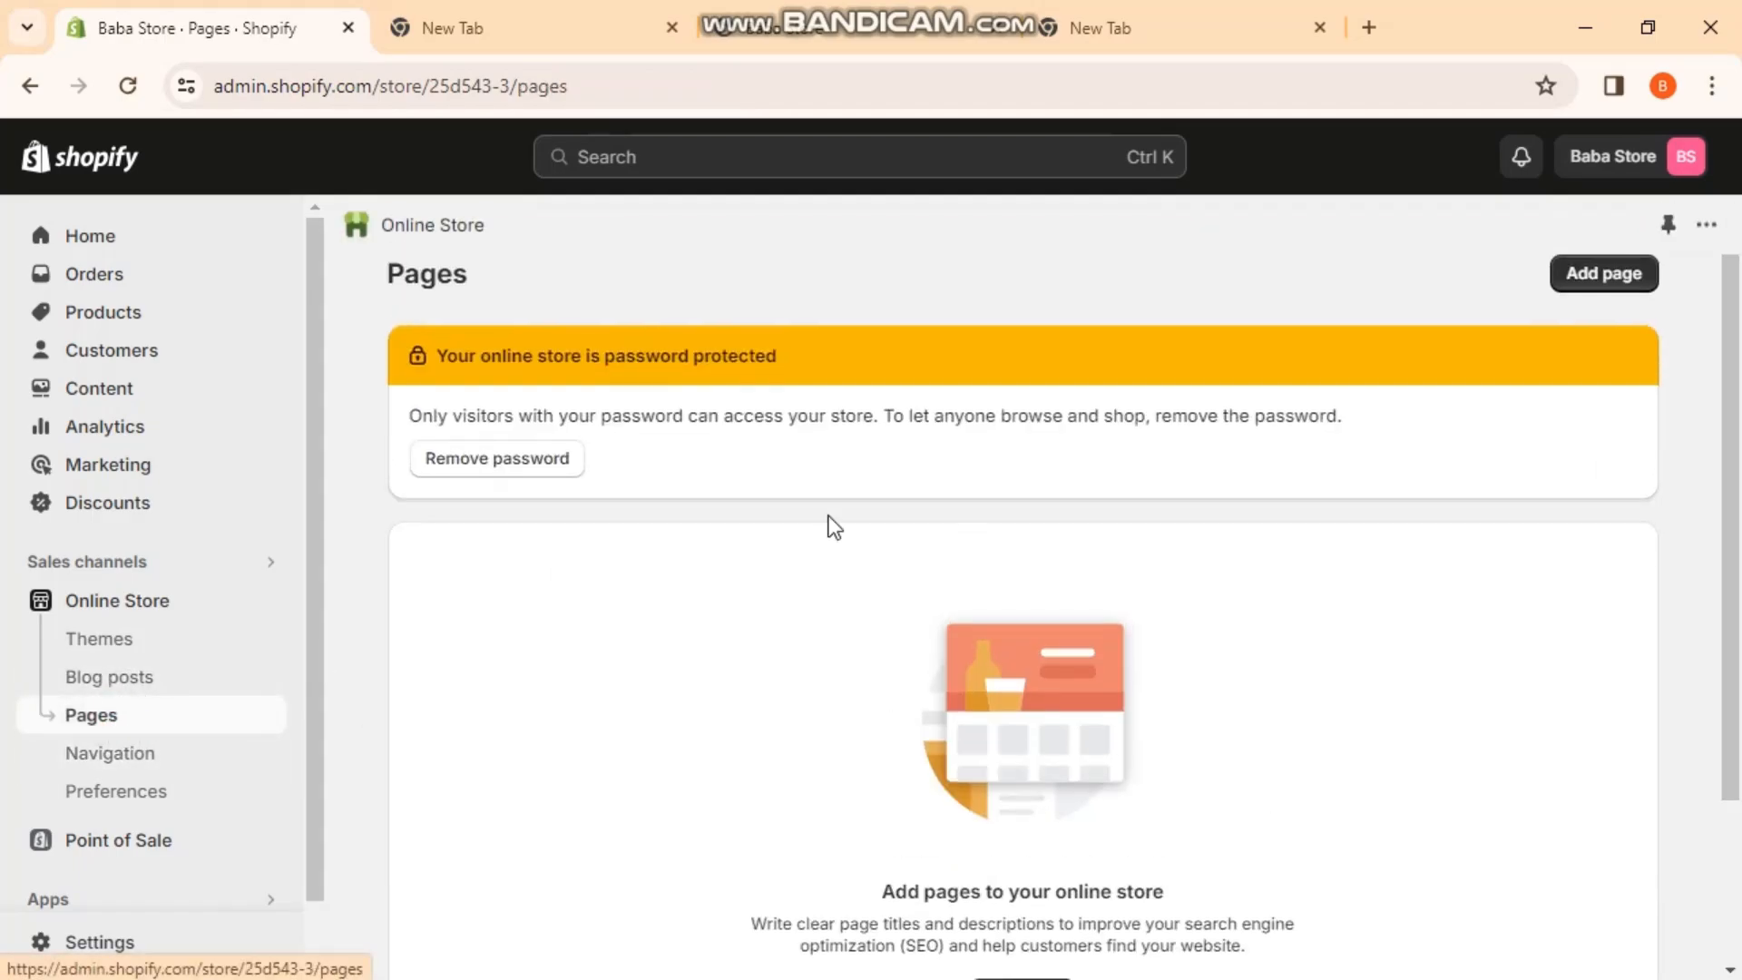
{"action": "left_click", "coordinate": [145, 805]}
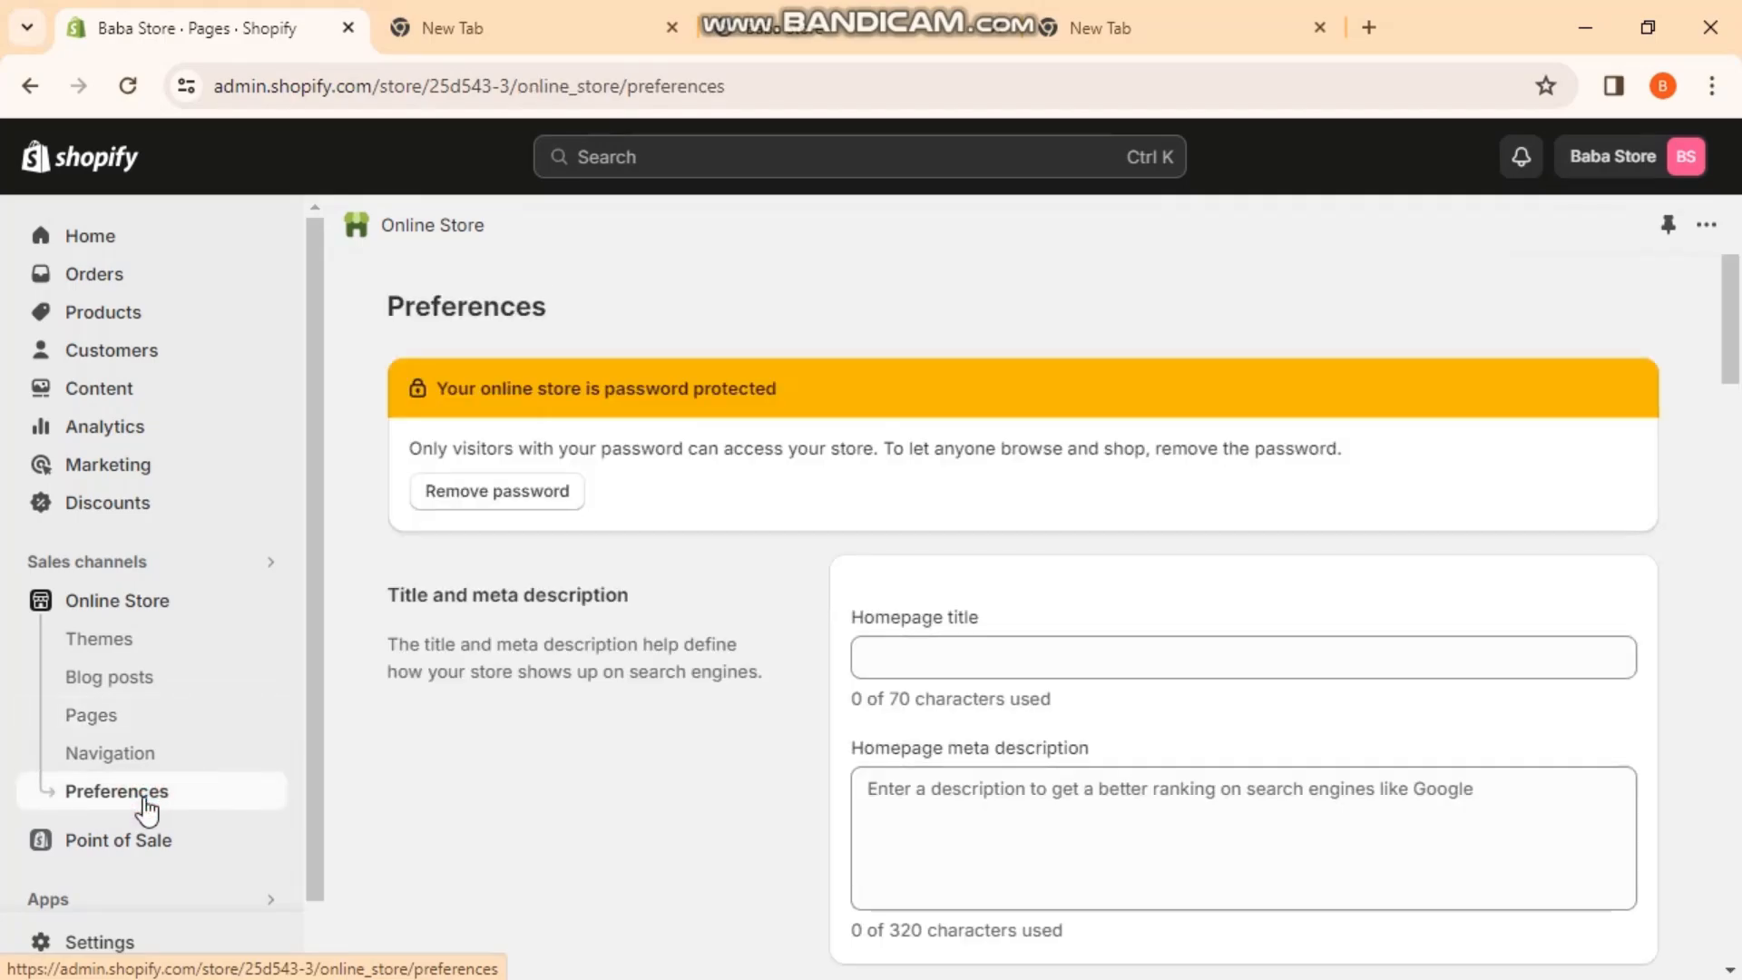
{"action": "left_click", "coordinate": [140, 751]}
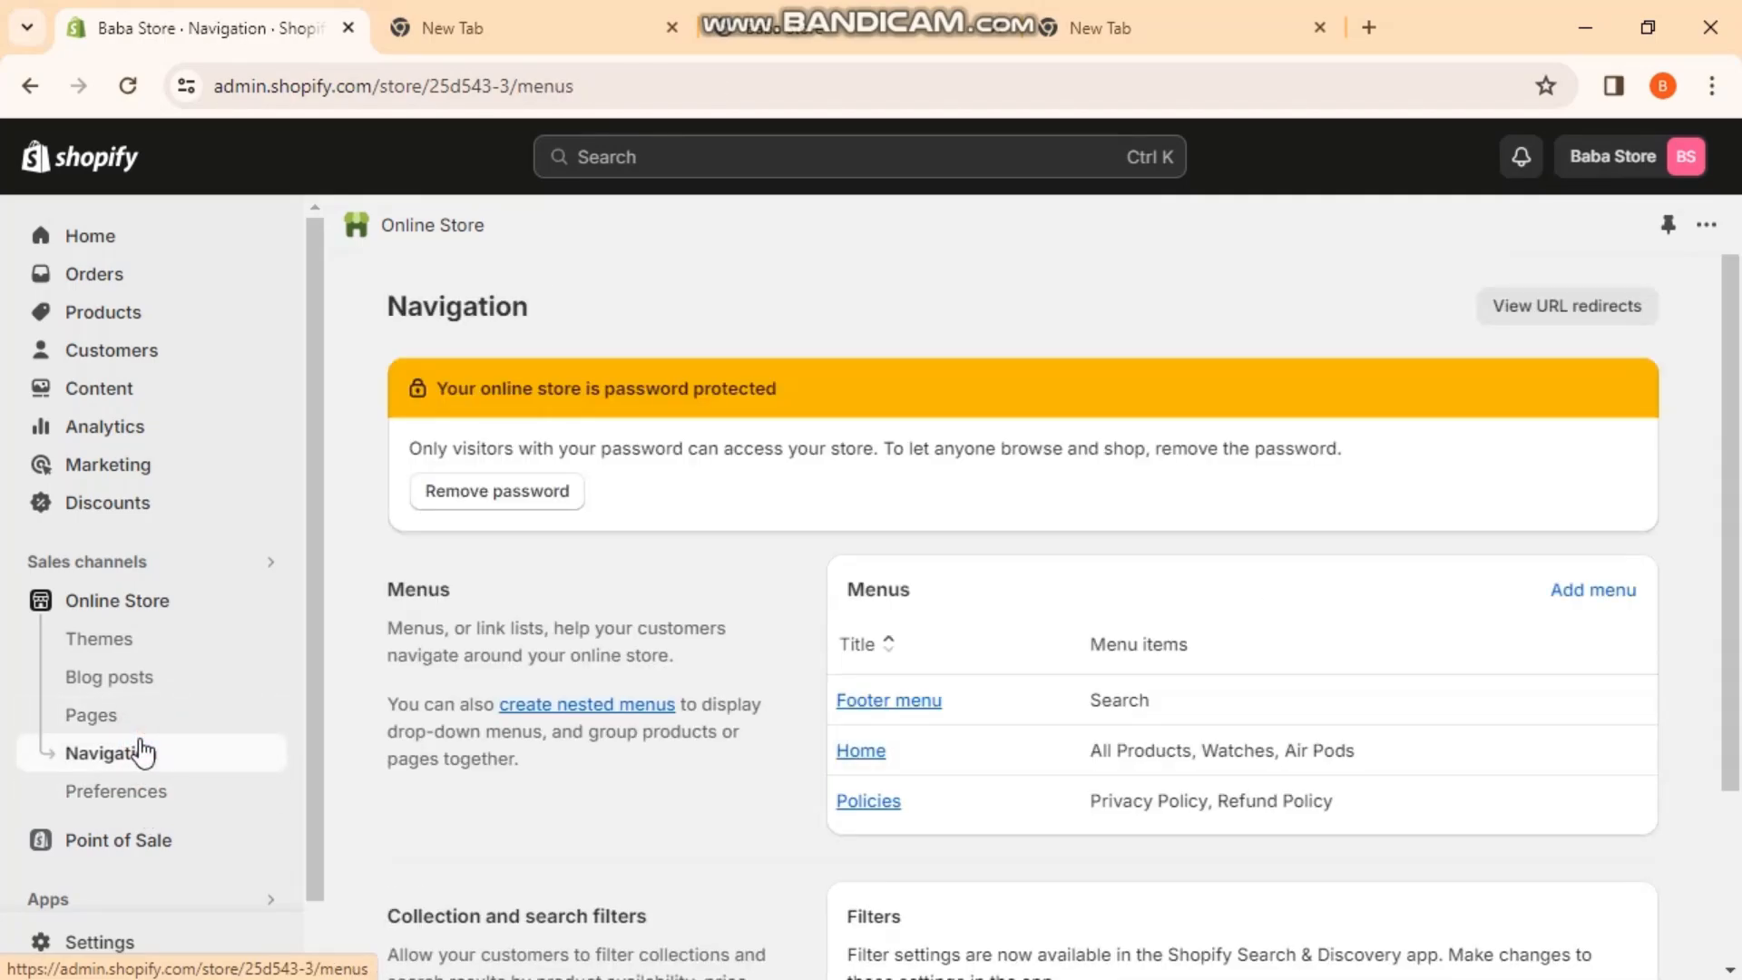
- Create a new online store page and title it About Us
{"action": "left_click", "coordinate": [128, 716]}
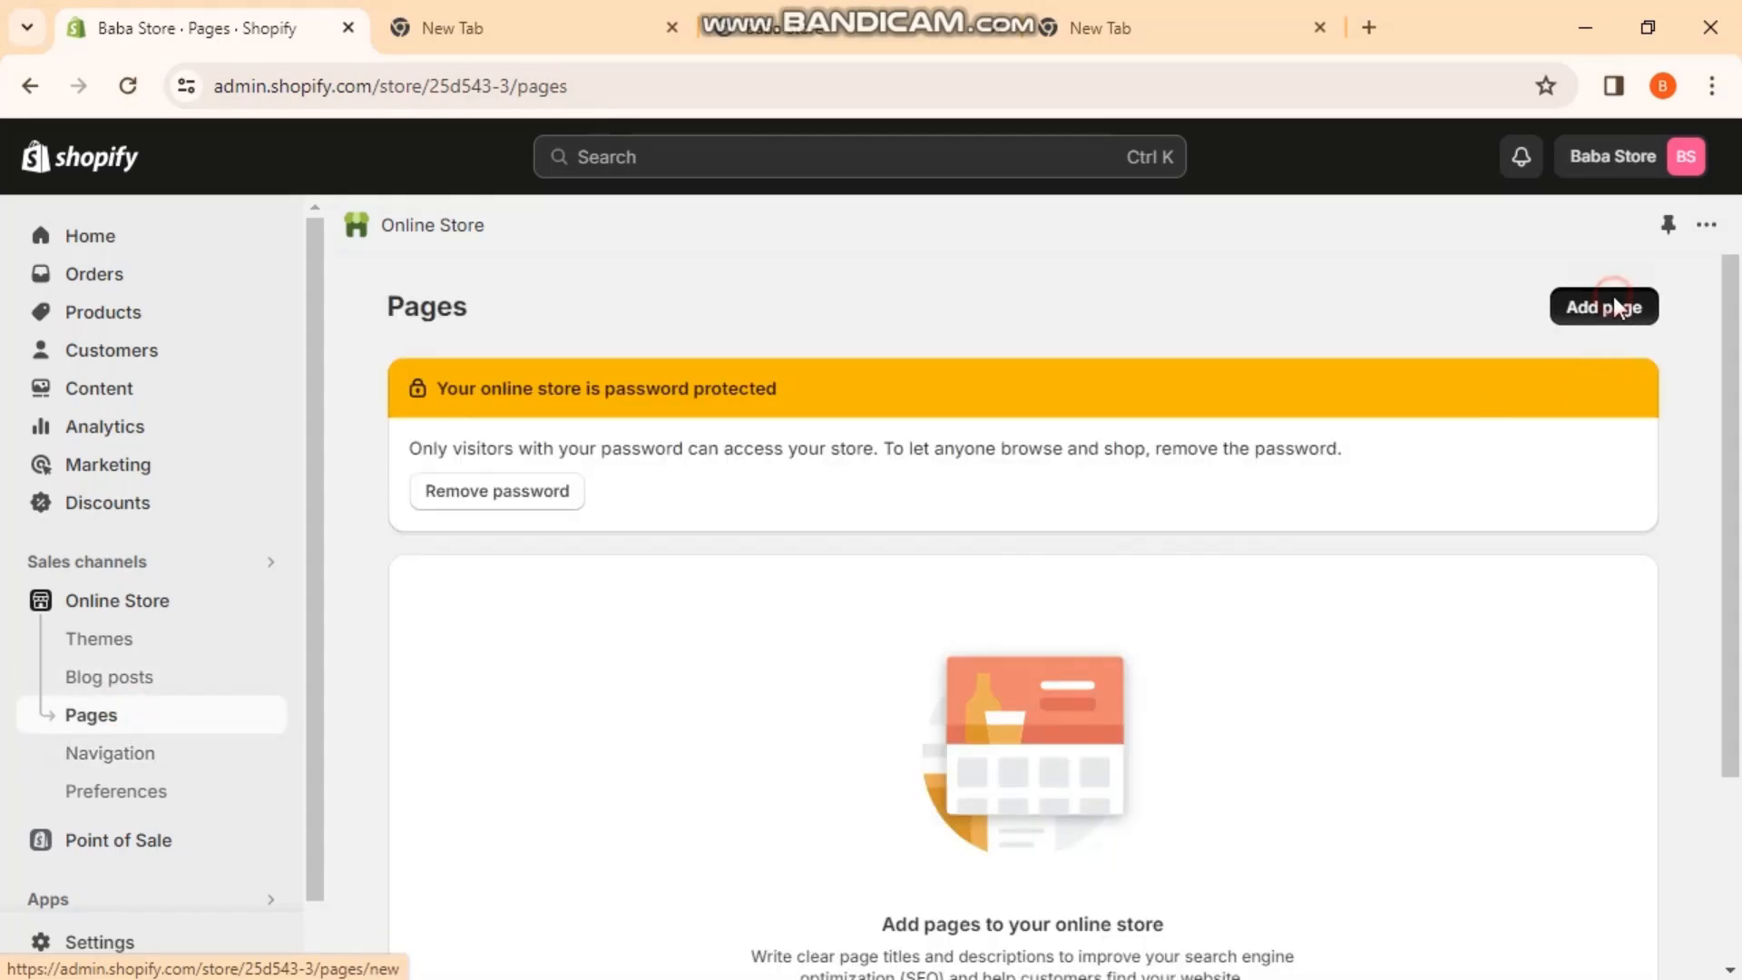
{"action": "left_click", "coordinate": [1611, 299]}
{"action": "left_click", "coordinate": [595, 427]}
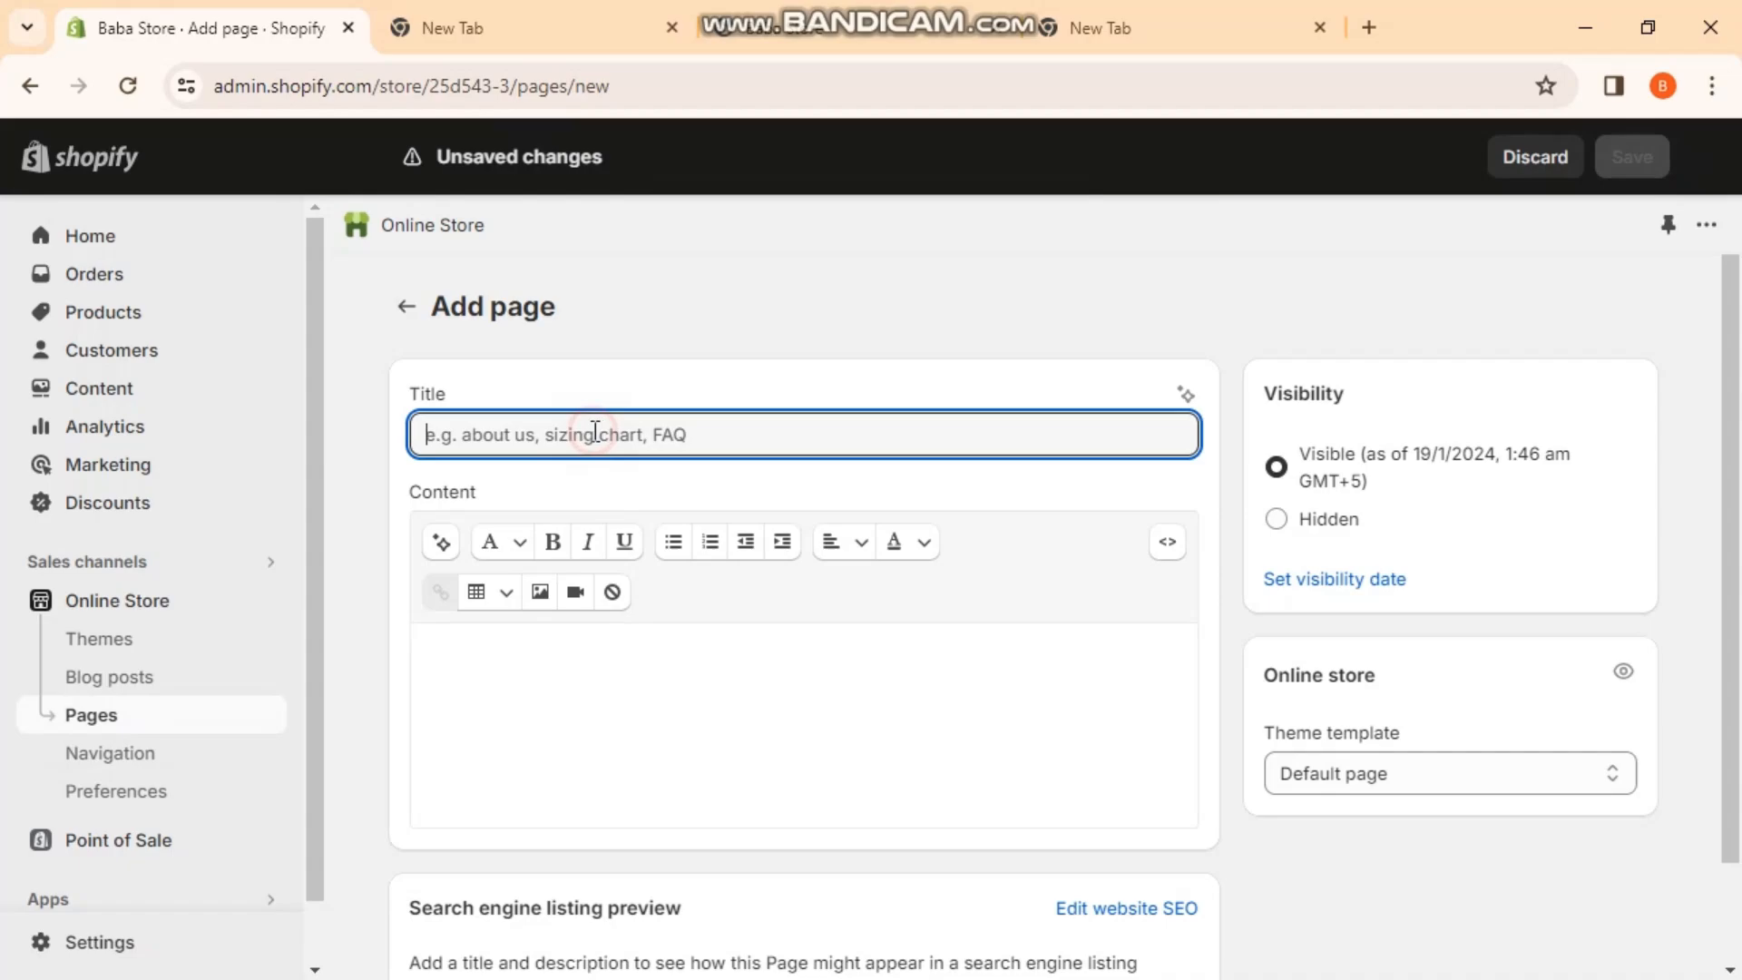
{"action": "type", "text": "Ab"}
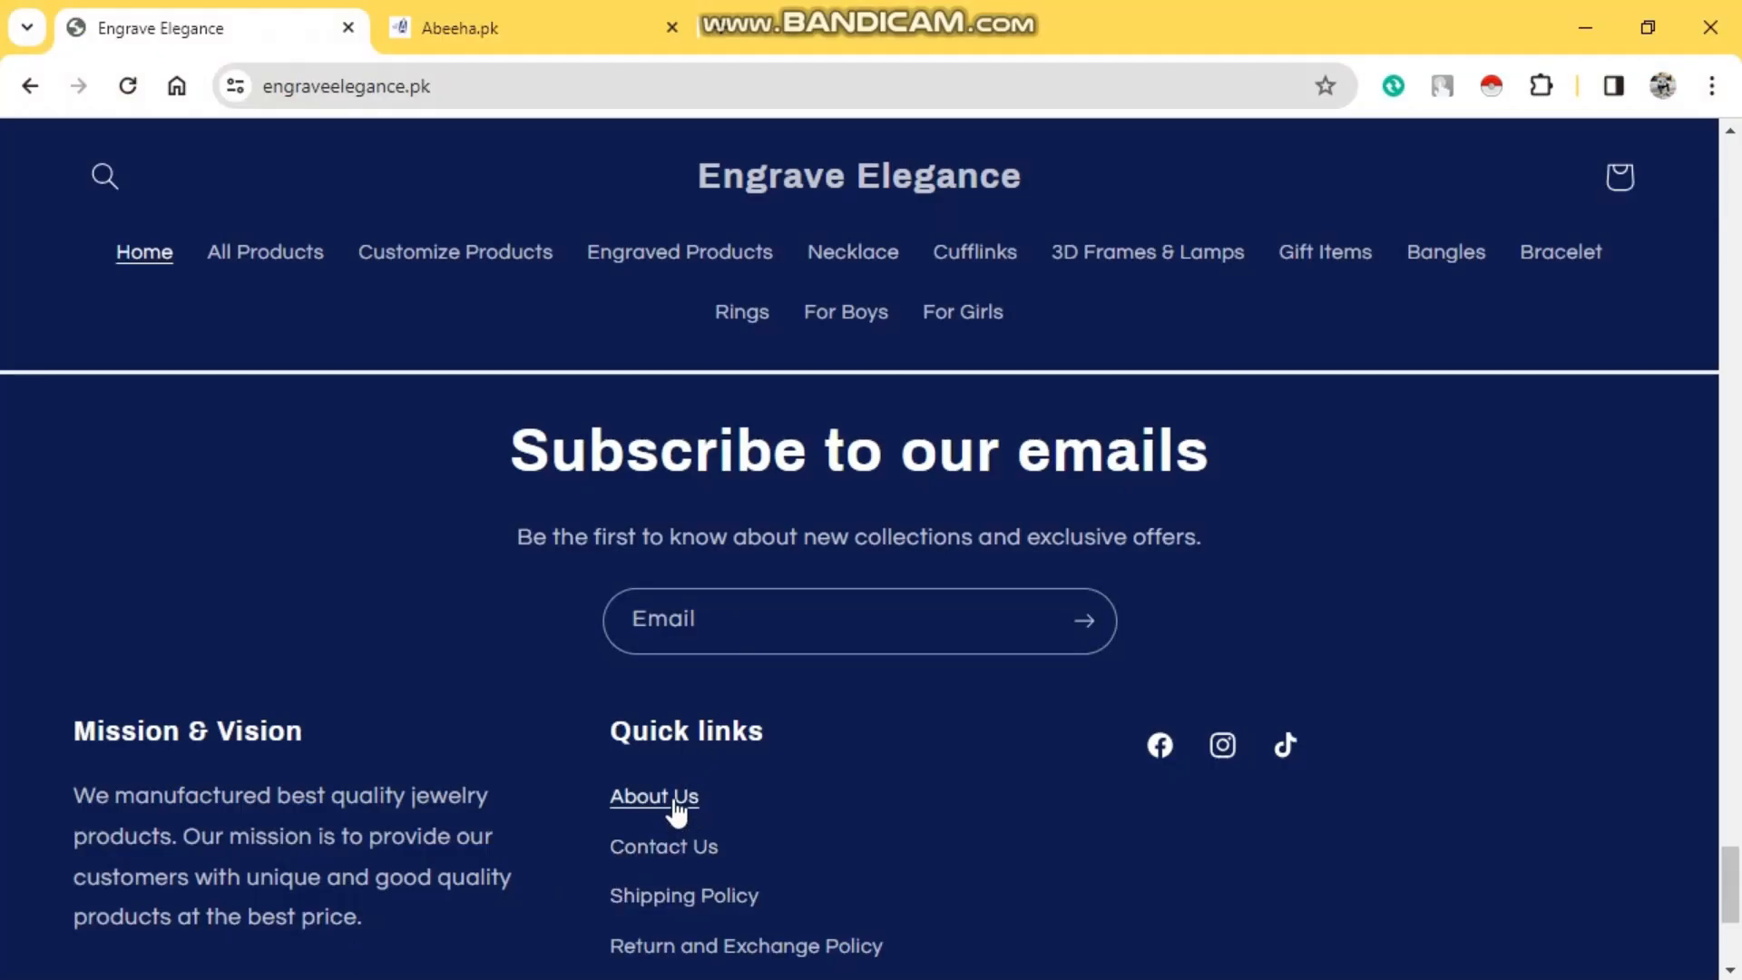
- Copy the About Us paragraph from the Abeeha.pk site and paste it into the new page's content
{"action": "left_click", "coordinate": [462, 26]}
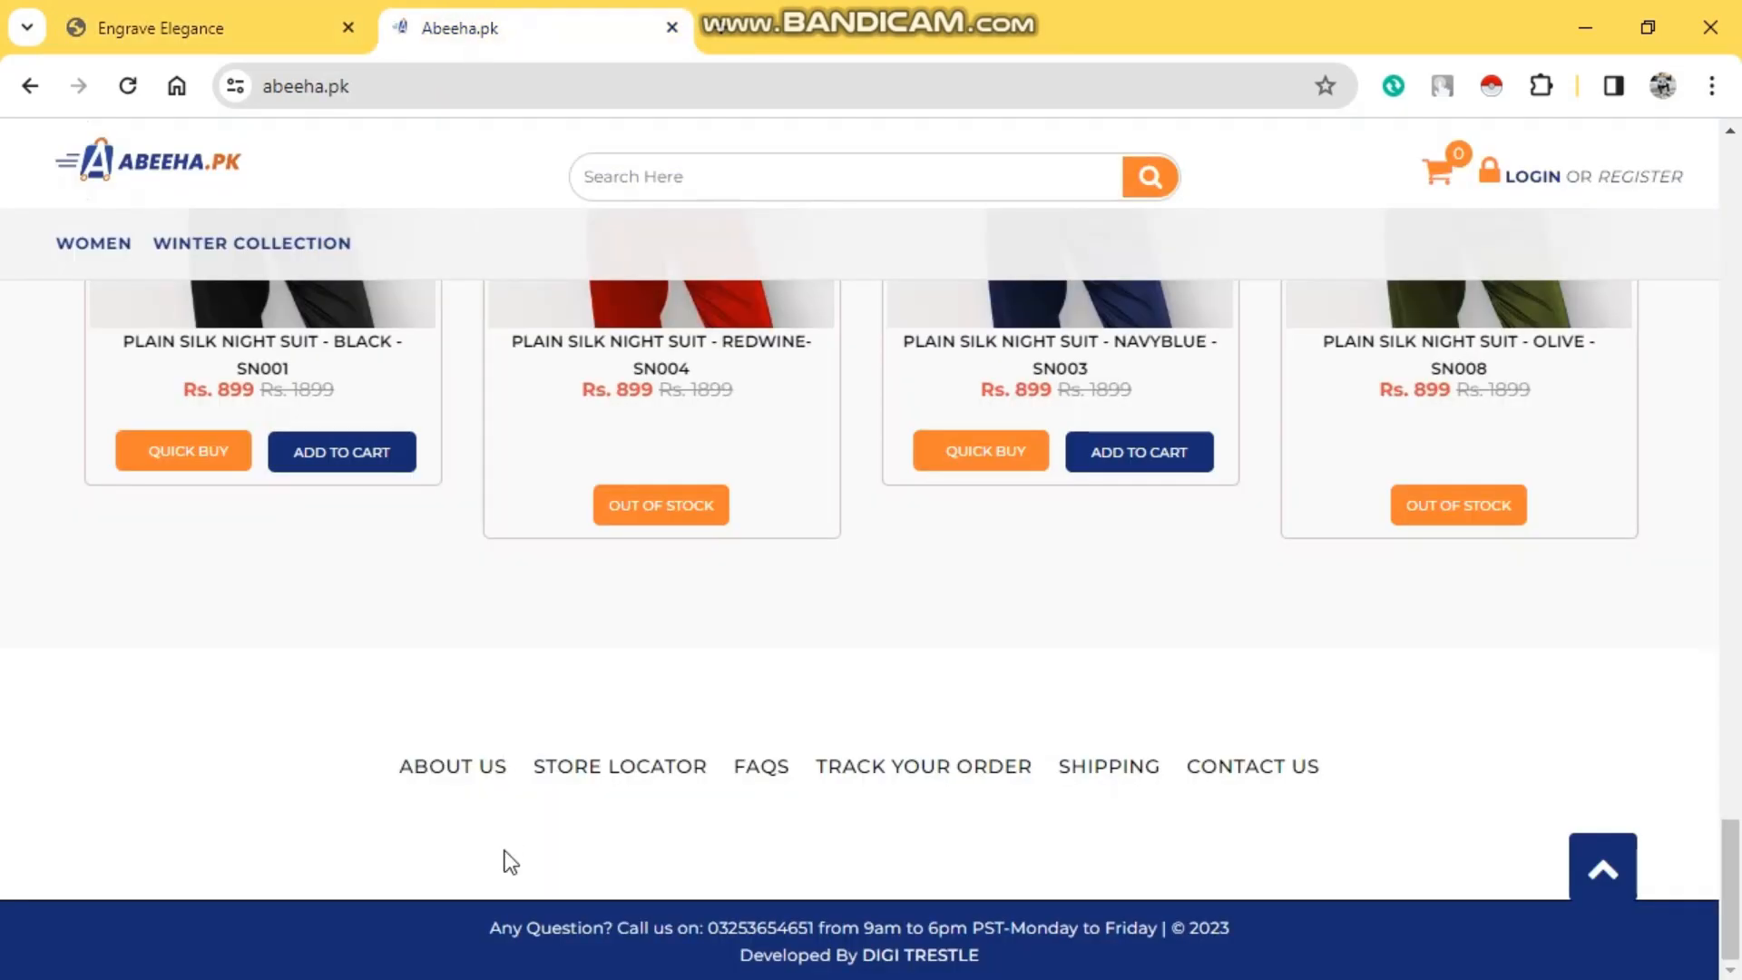
{"action": "left_click", "coordinate": [464, 771]}
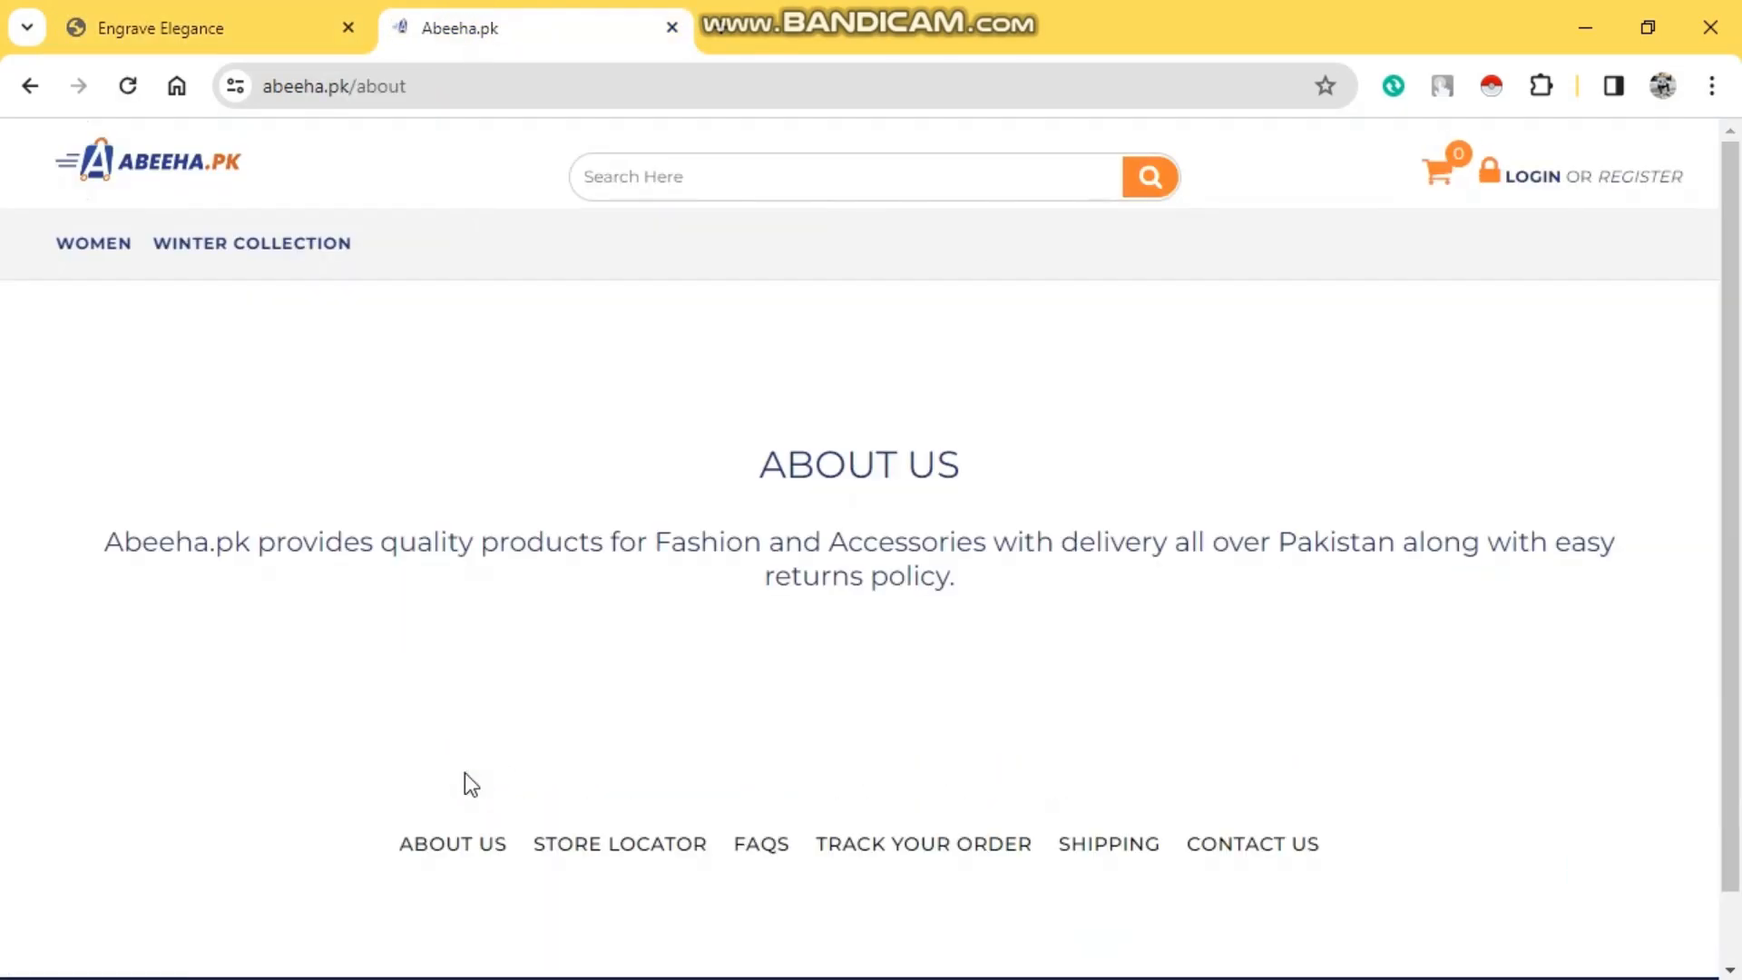
{"action": "triple_click", "coordinate": [867, 576]}
{"action": "key", "text": "ctrl+c"}
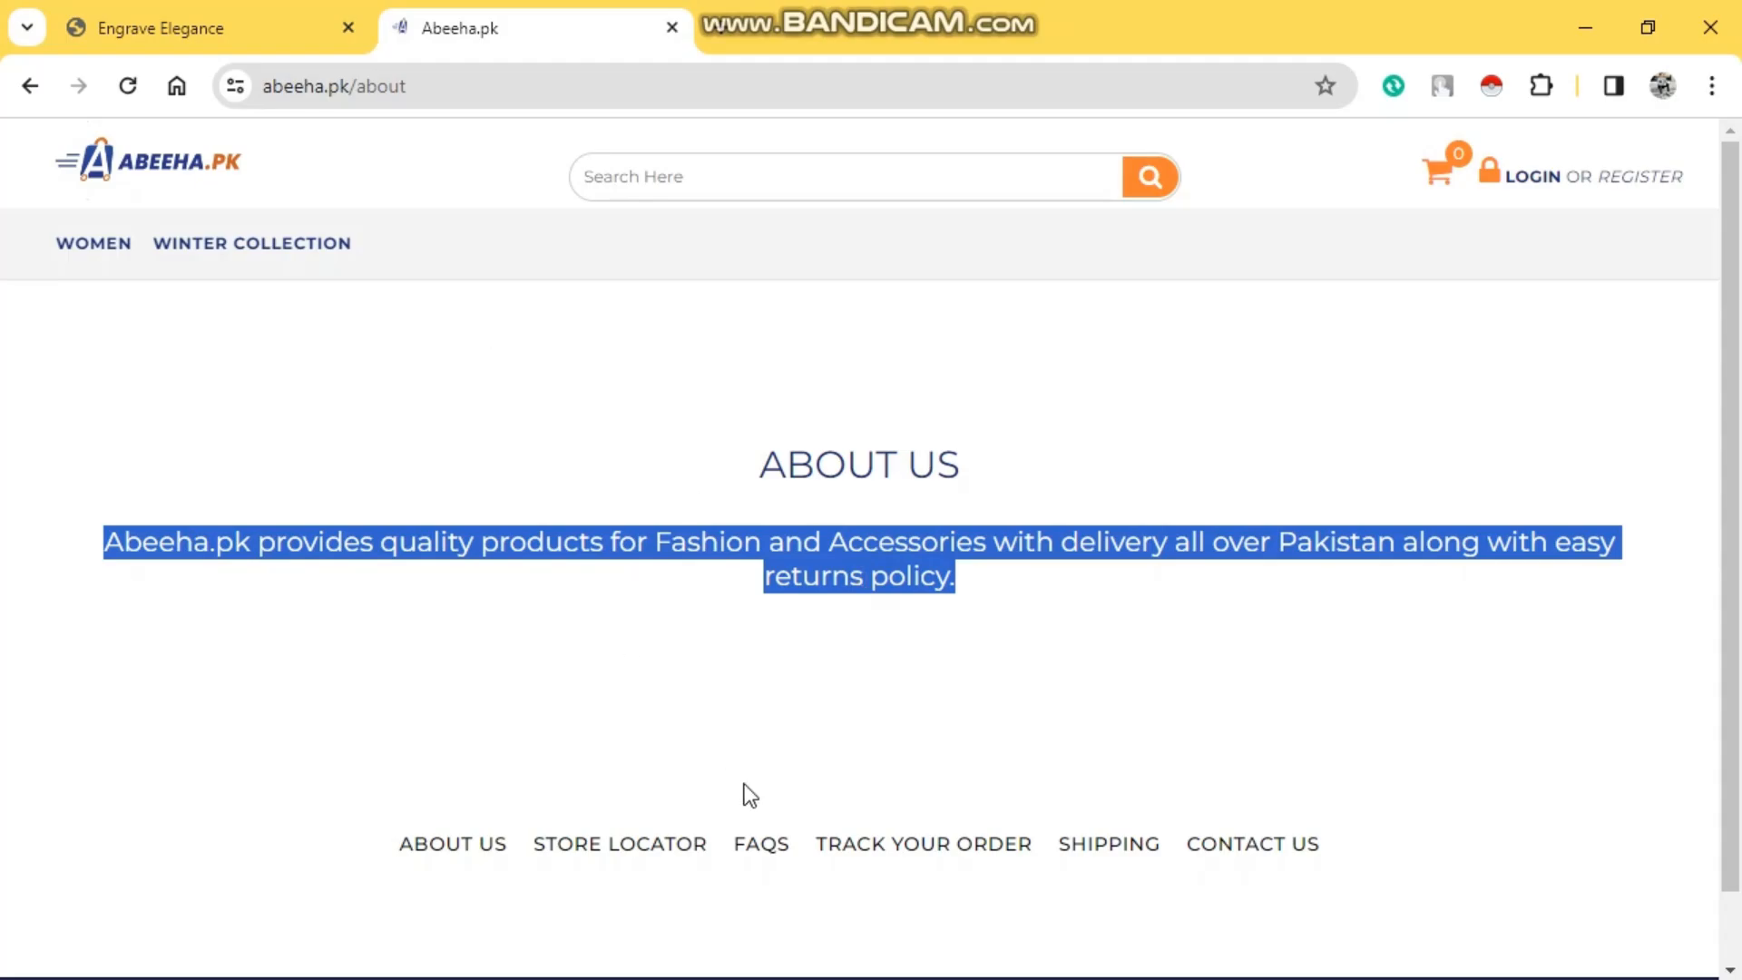
{"action": "left_click", "coordinate": [744, 978]}
{"action": "left_click", "coordinate": [556, 663]}
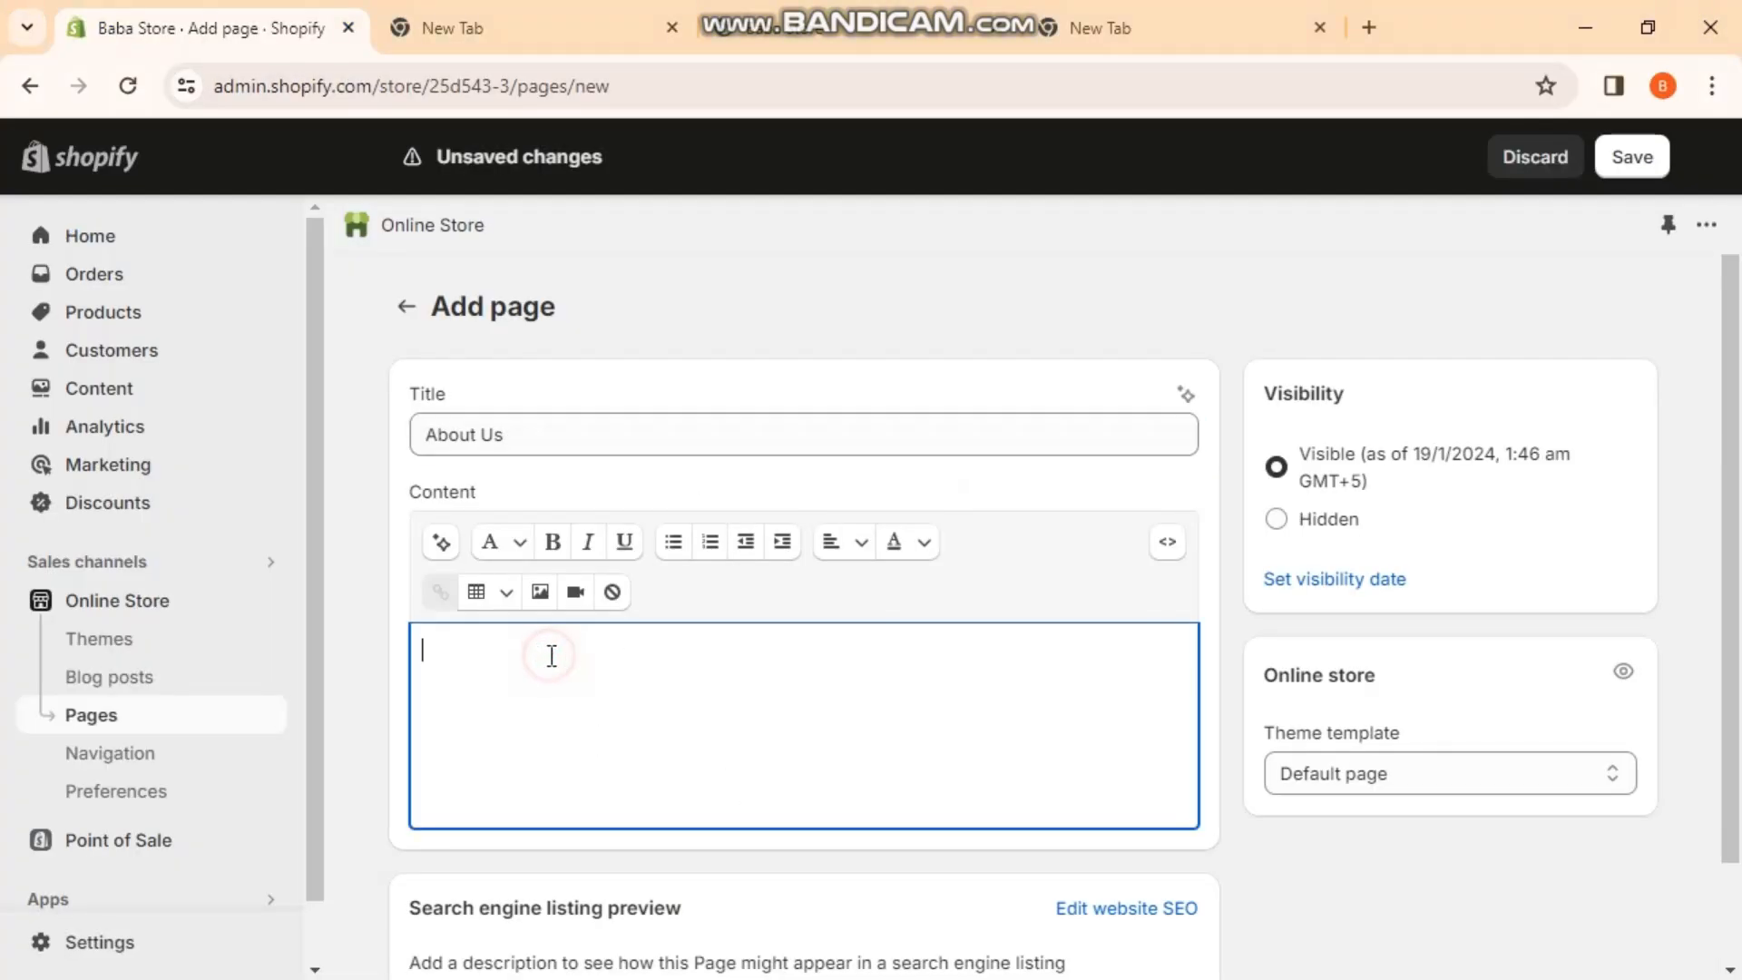
{"action": "key", "text": "ctrl+v"}
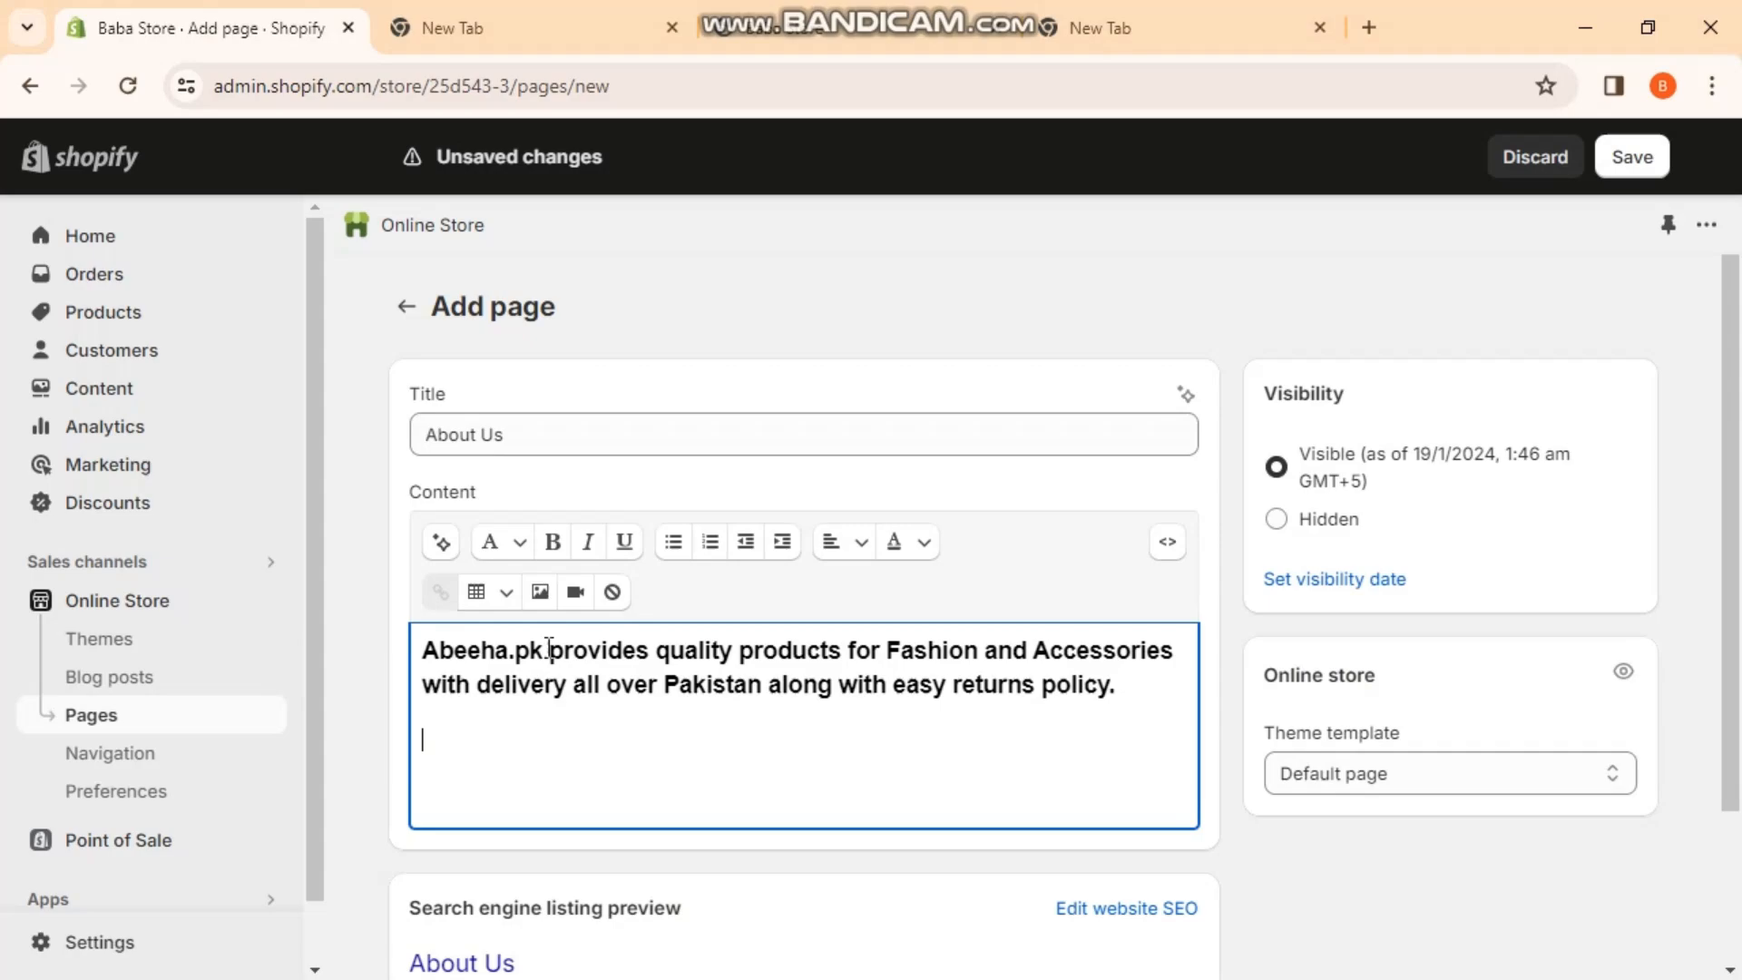
- Replace the company name Abeeha.pk at the start of the pasted paragraph with Baba Store
{"action": "left_click_drag", "start_coordinate": [548, 650], "coordinate": [419, 650]}
{"action": "type", "text": "Baba"}
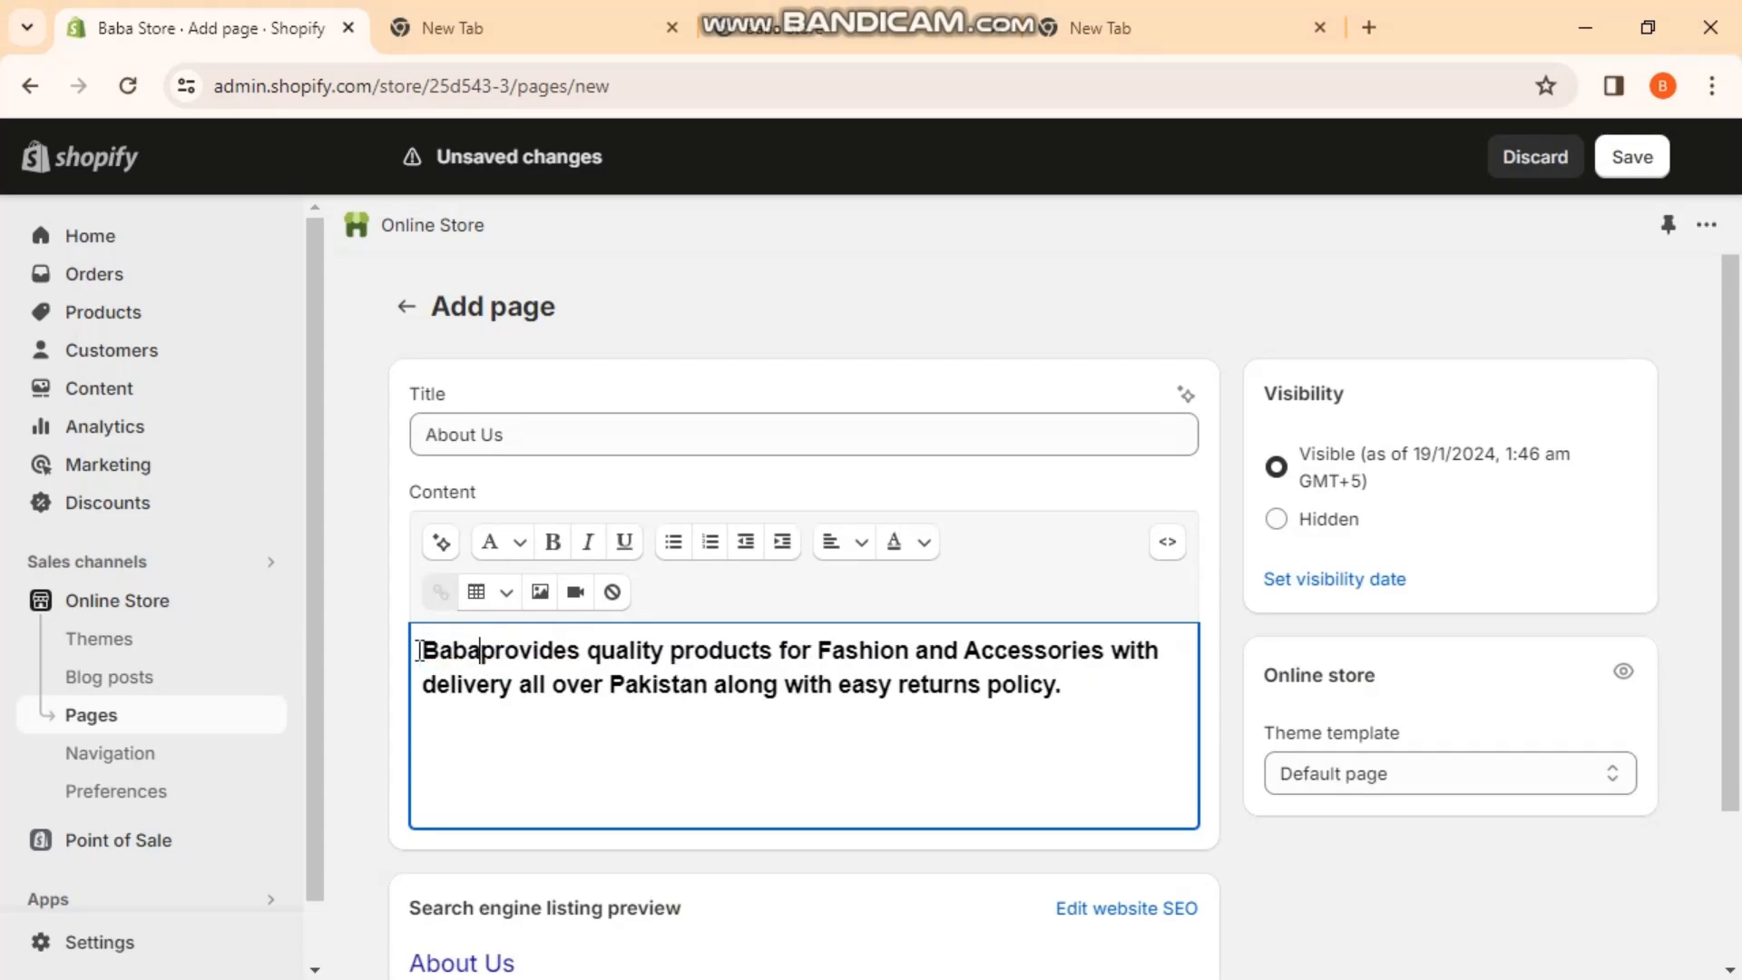
{"action": "type", "text": "Store"}
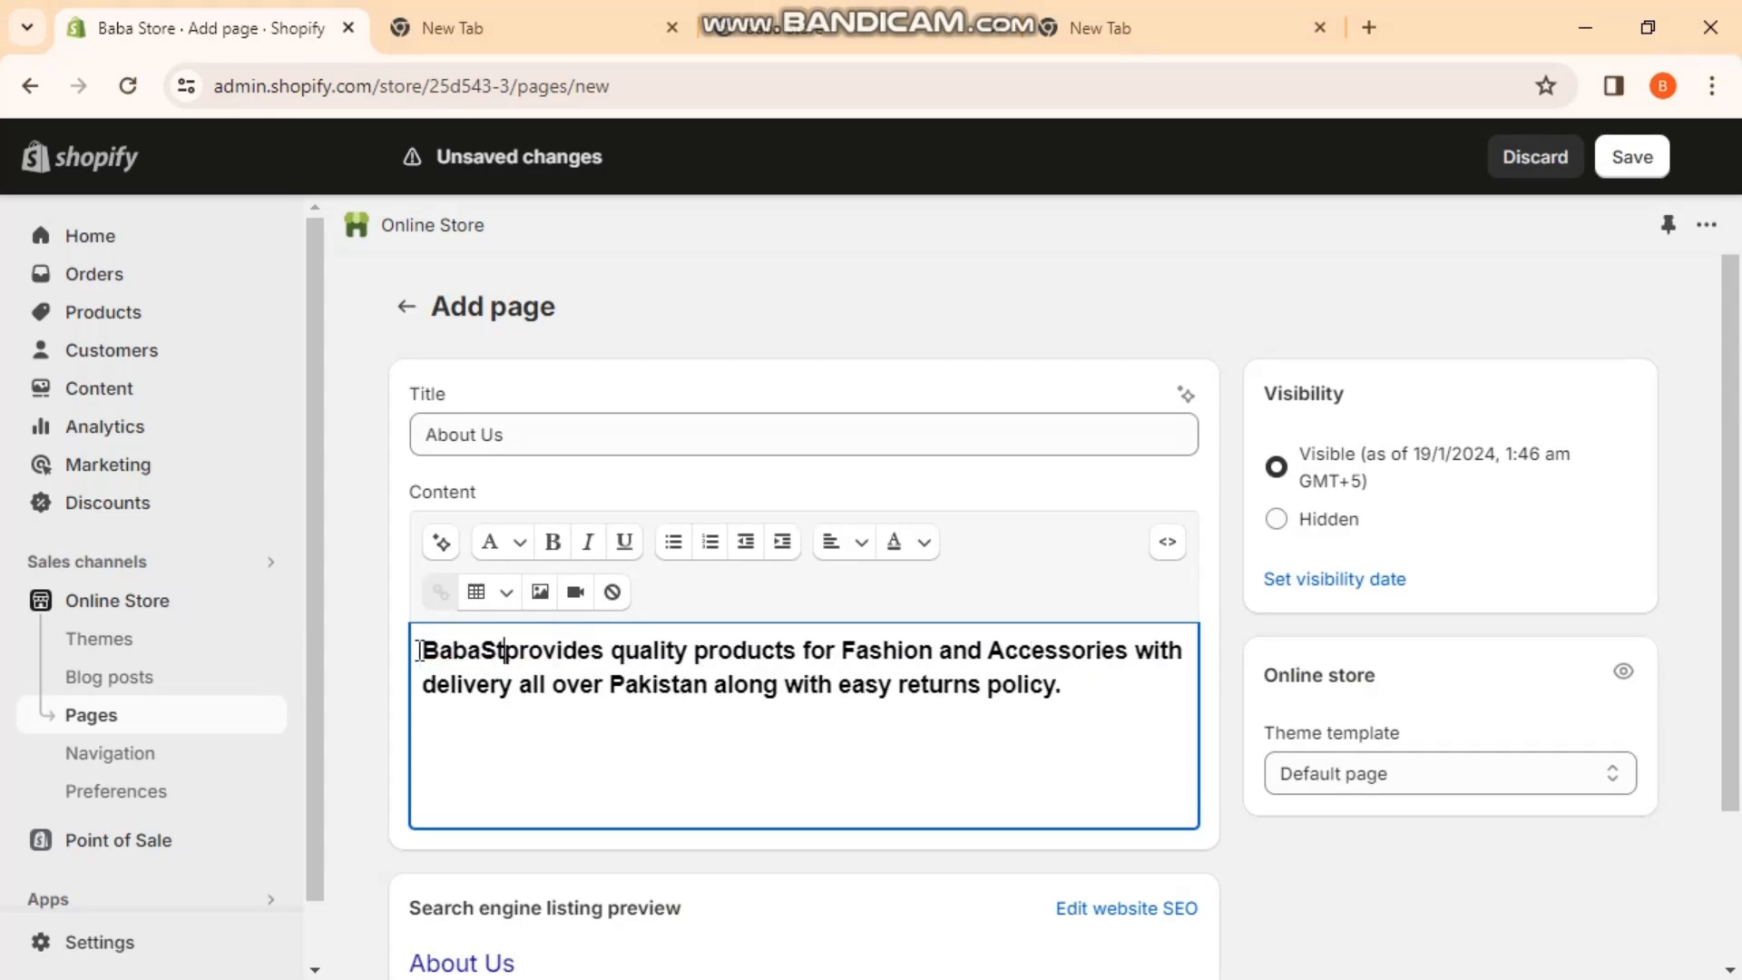
{"action": "right_click", "coordinate": [472, 653]}
{"action": "left_click", "coordinate": [710, 778]}
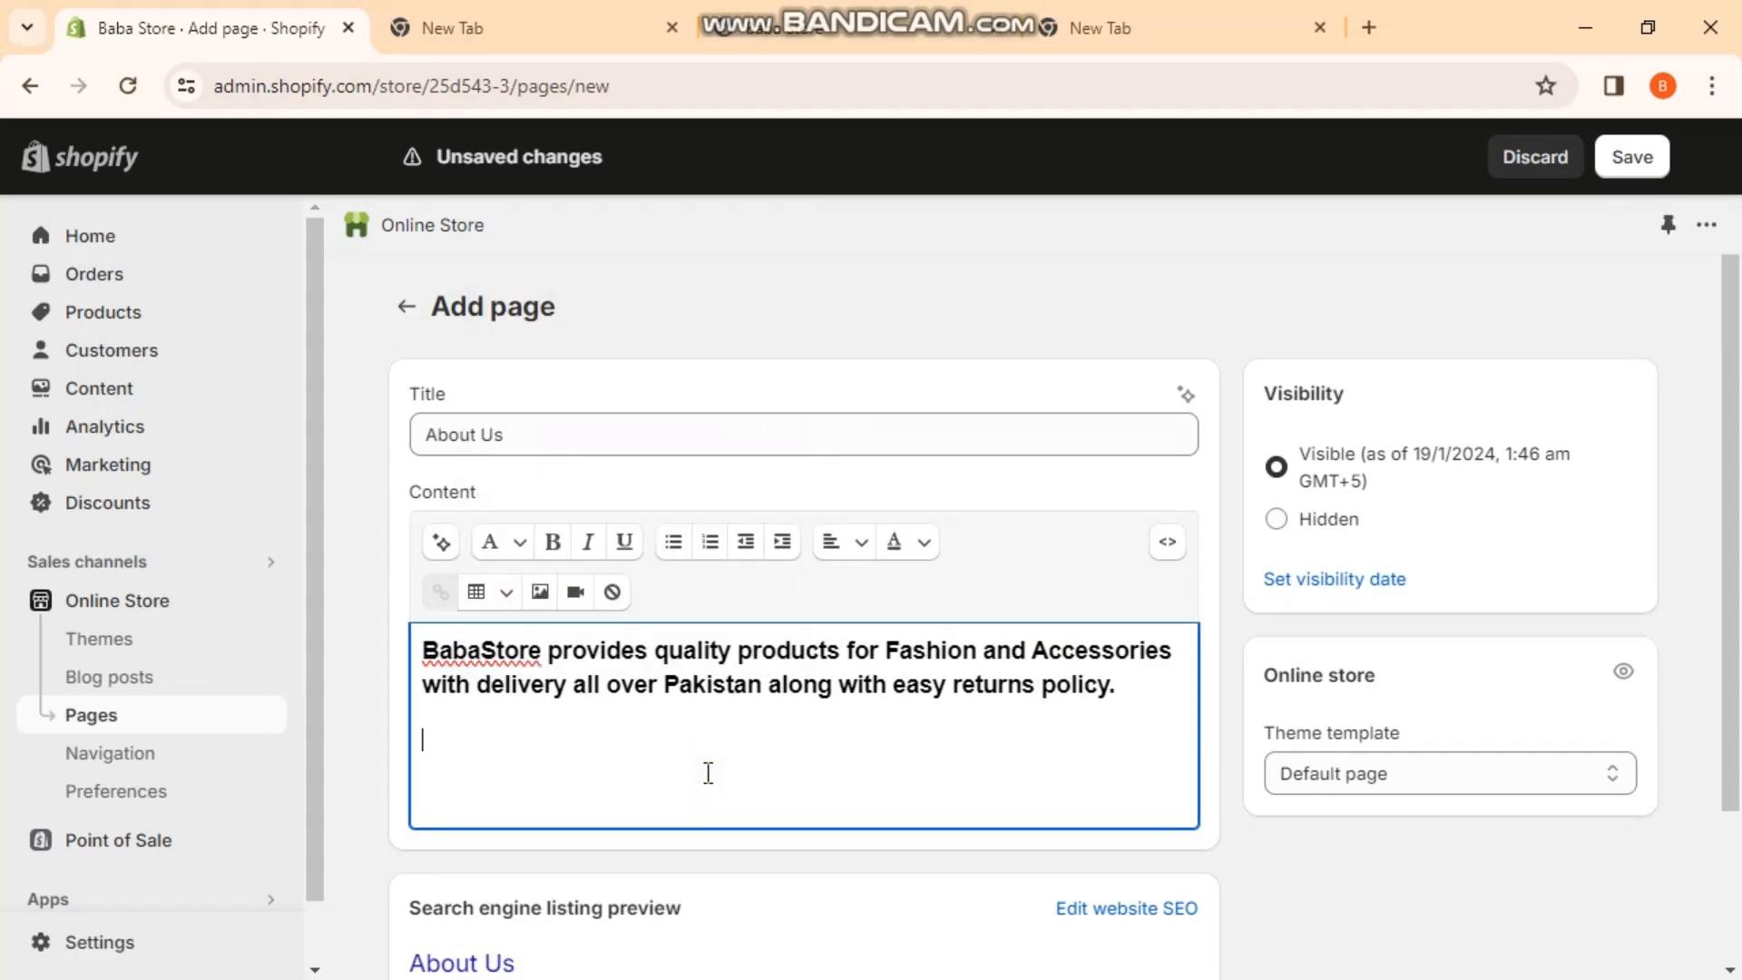
{"action": "left_click", "coordinate": [483, 651]}
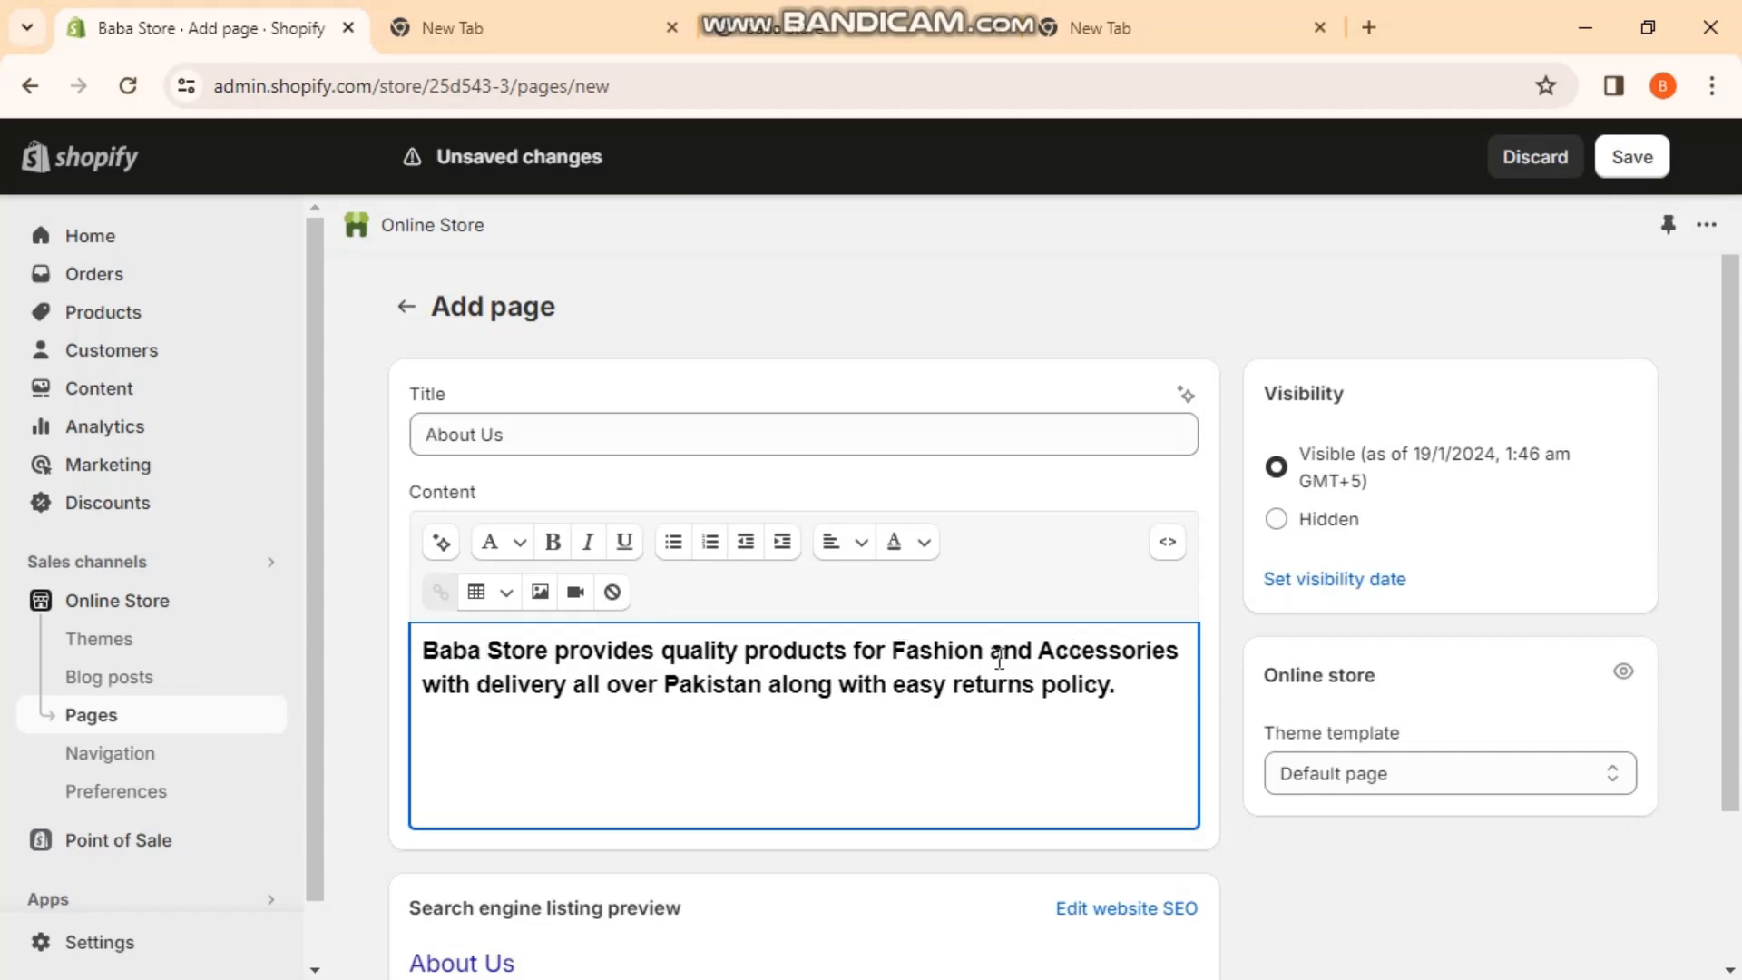
- Remove the words "Fashion and" before Accessories in the About Us page's content and save the page
{"action": "left_click", "coordinate": [1038, 648]}
{"action": "key", "text": "BackSpace"}
{"action": "key", "text": "BackSpace"}
{"action": "key", "text": "BackSpace"}
{"action": "key", "text": "BackSpace"}
{"action": "key", "text": "BackSpace"}
{"action": "key", "text": "BackSpace"}
{"action": "key", "text": "BackSpace"}
{"action": "key", "text": "BackSpace"}
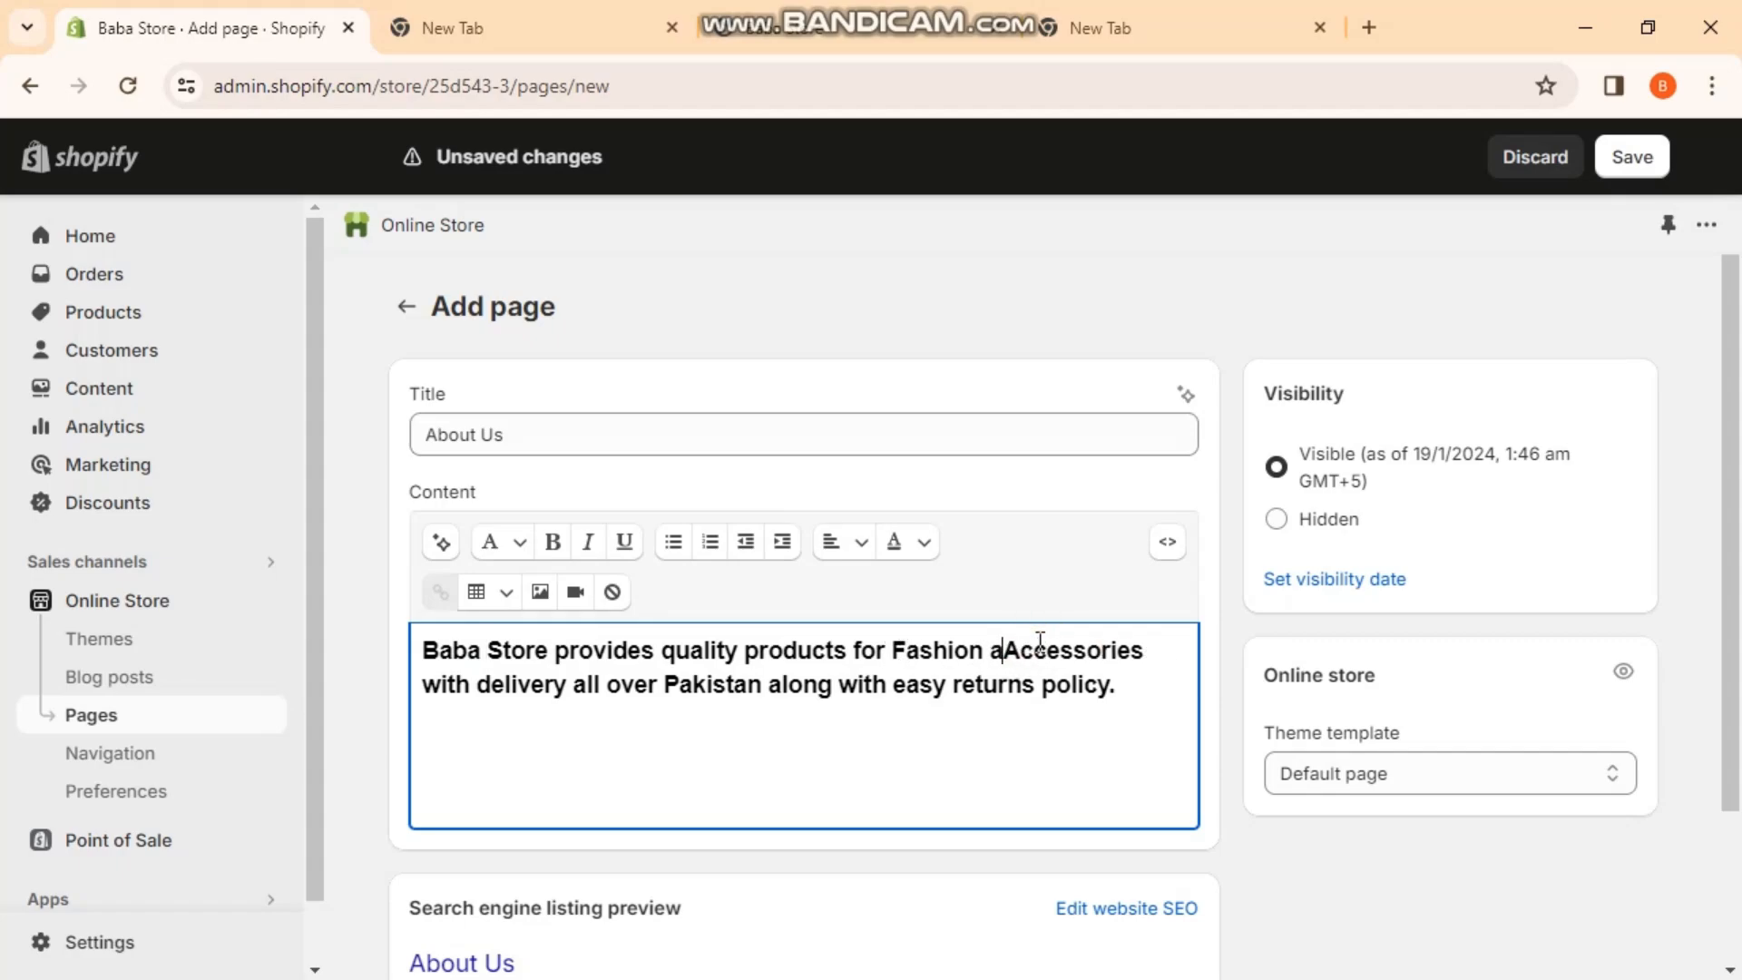
{"action": "key", "text": "BackSpace"}
{"action": "key", "text": "BackSpace"}
{"action": "key", "text": "BackSpace"}
{"action": "key", "text": "BackSpace"}
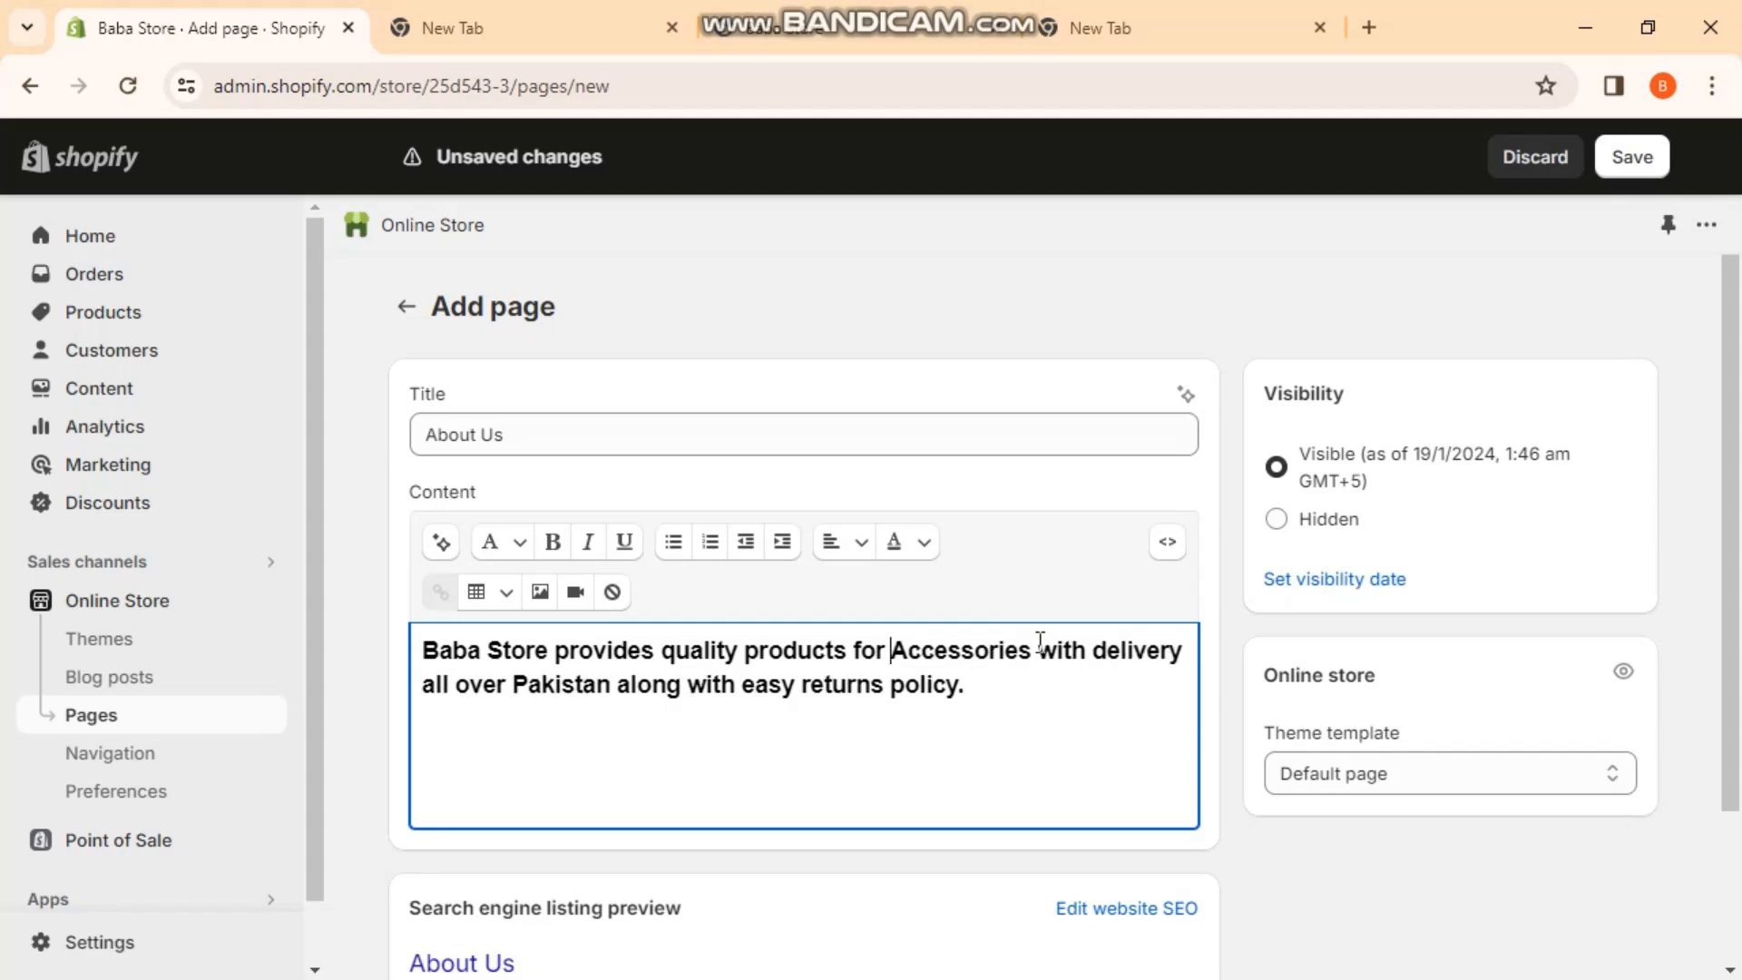
{"action": "left_click", "coordinate": [984, 723]}
{"action": "left_click", "coordinate": [1633, 156]}
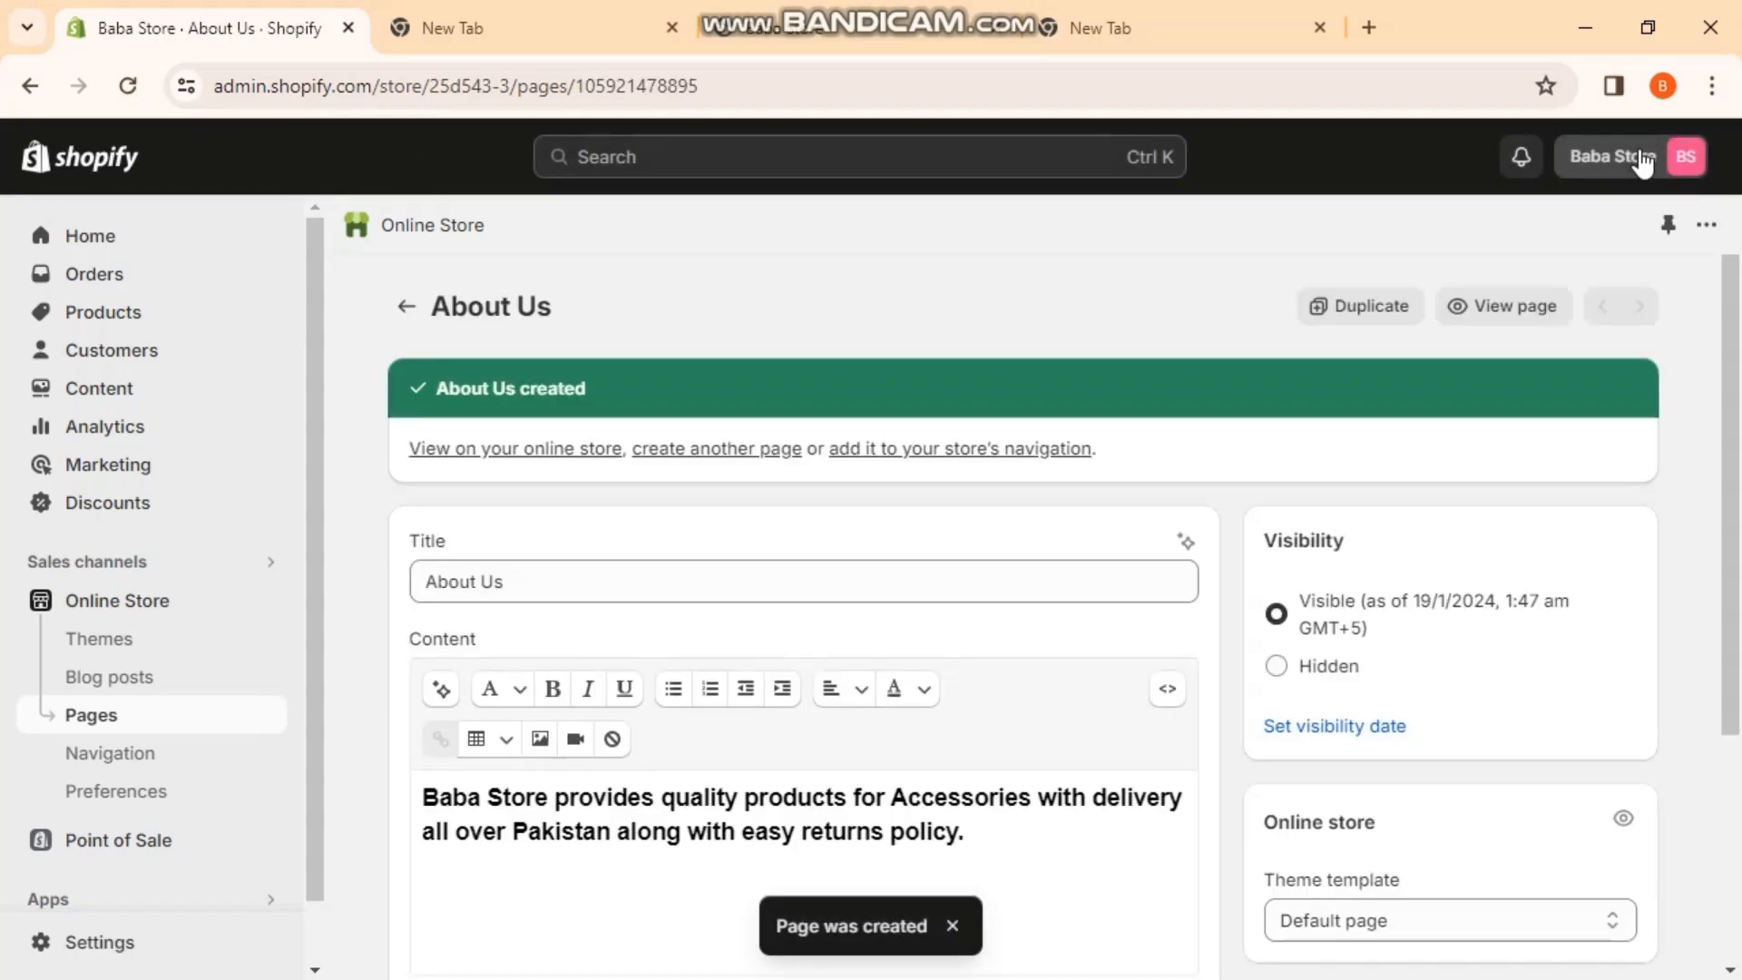
- Add an About Us item linked to the About Us page to the Policies menu, move it to first place, and save the menu
{"action": "left_click", "coordinate": [101, 764]}
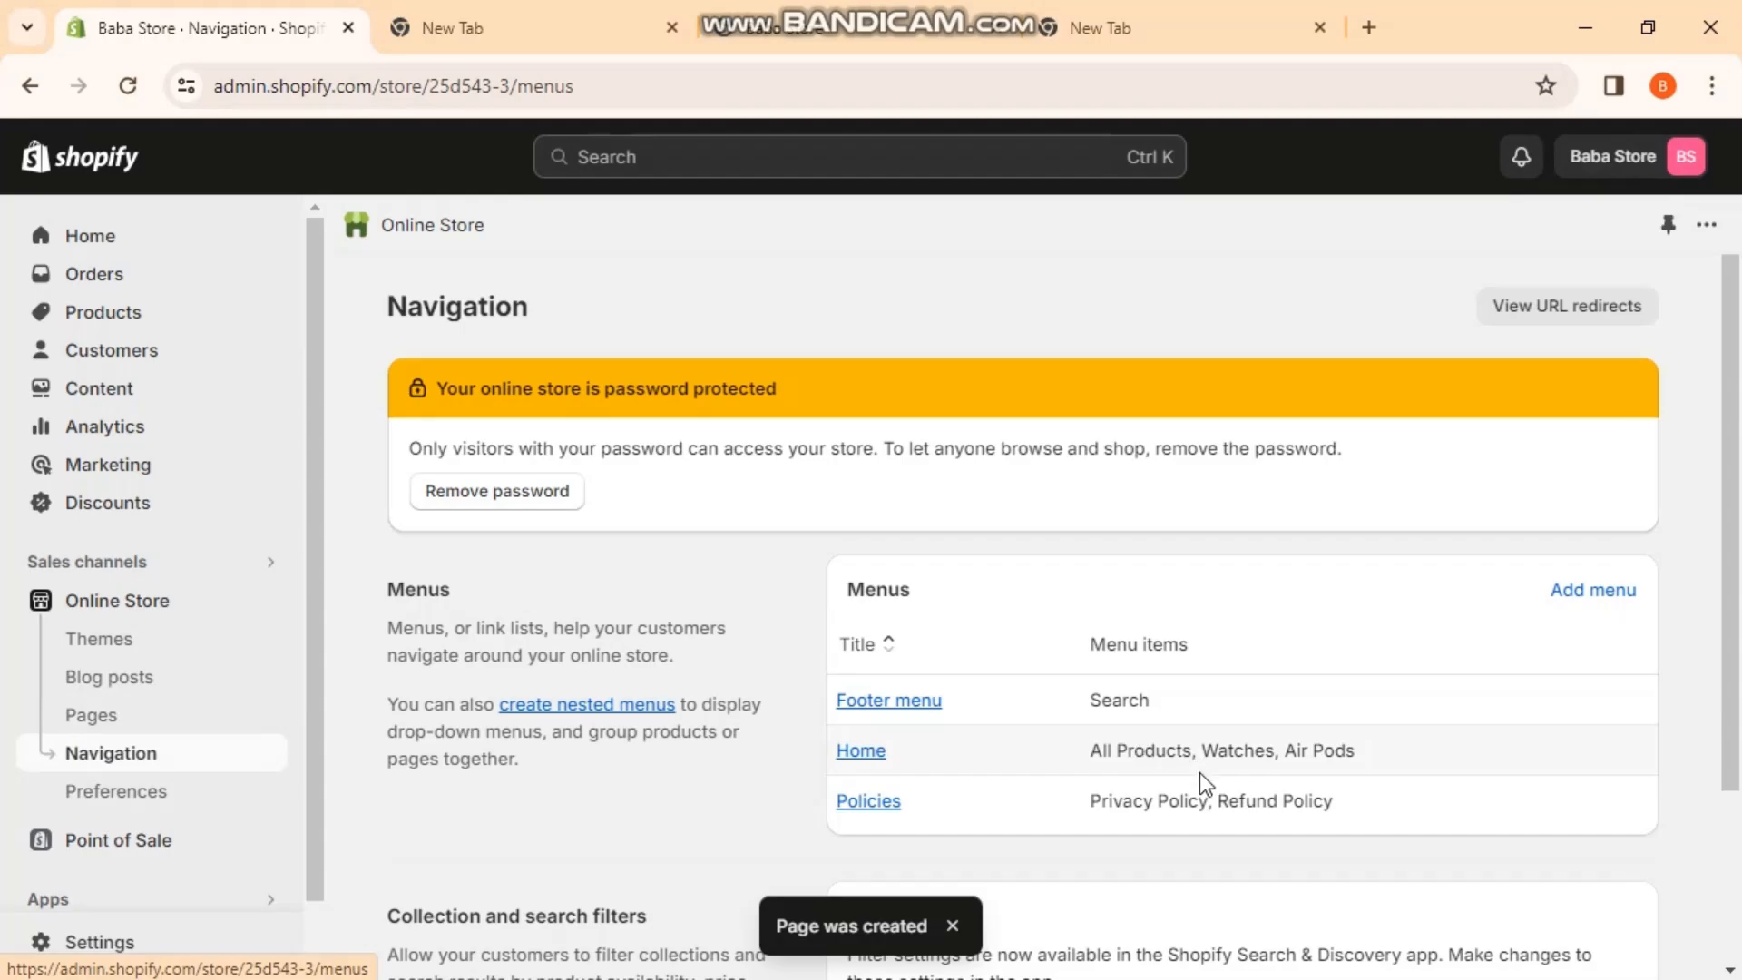
{"action": "left_click", "coordinate": [871, 801]}
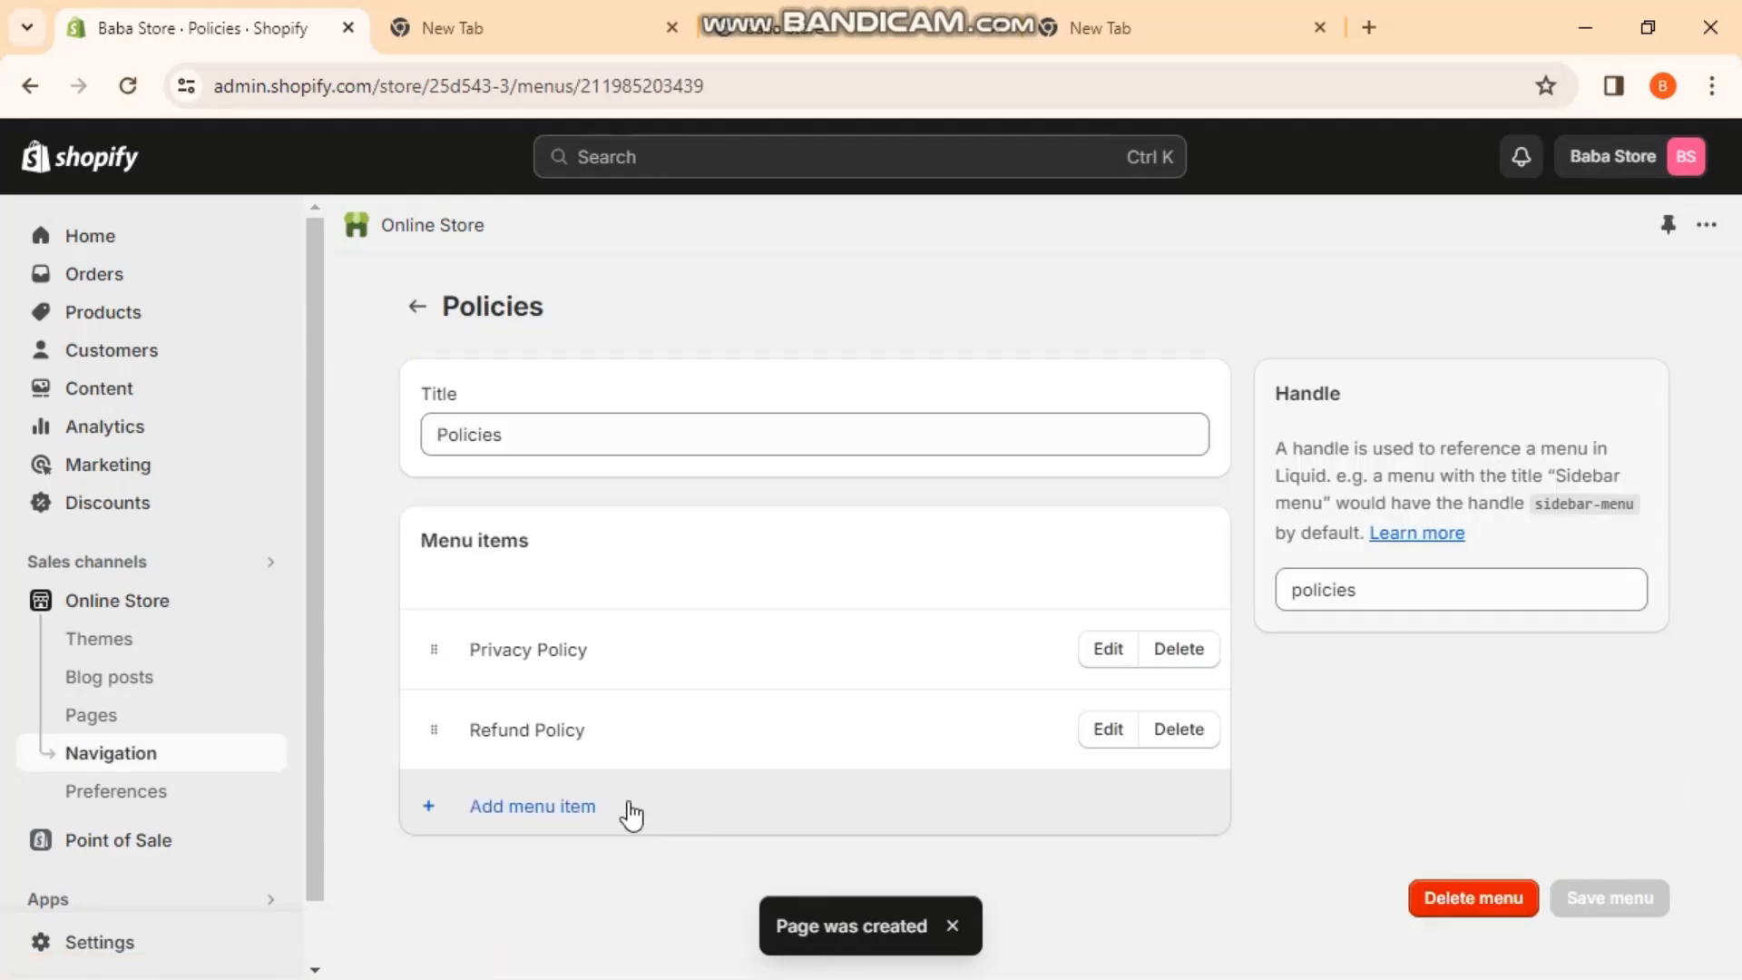
{"action": "left_click", "coordinate": [561, 805]}
{"action": "type", "text": "Ab"}
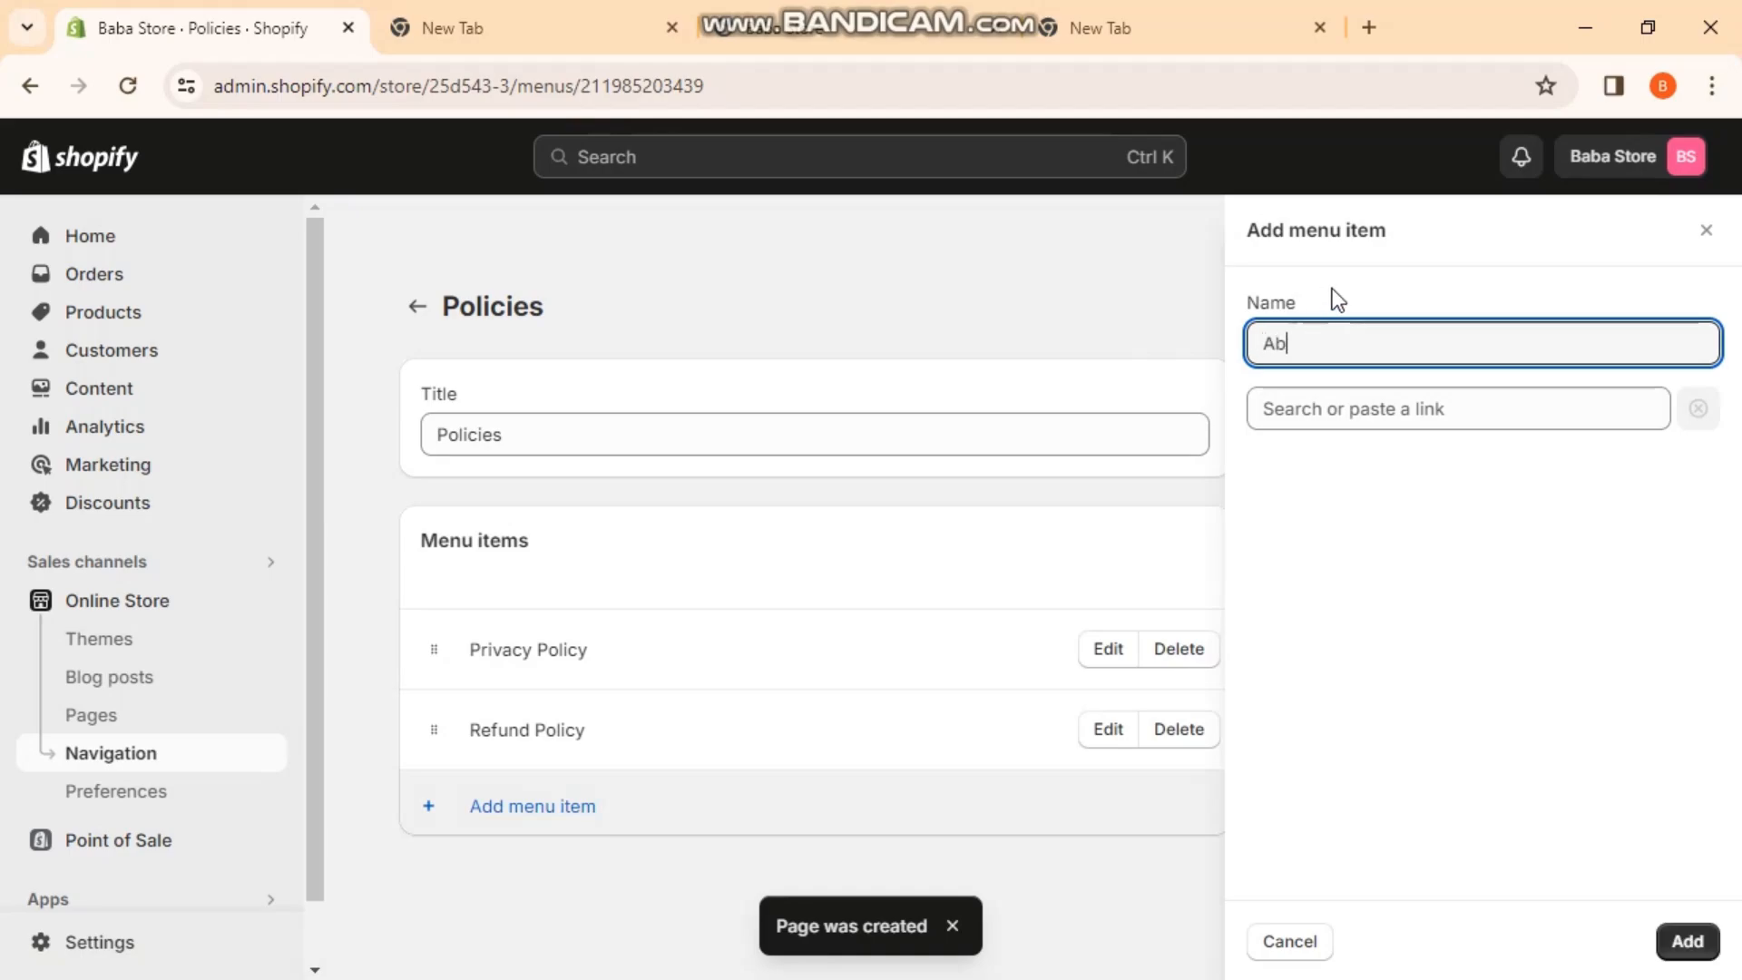
{"action": "type", "text": "out Us"}
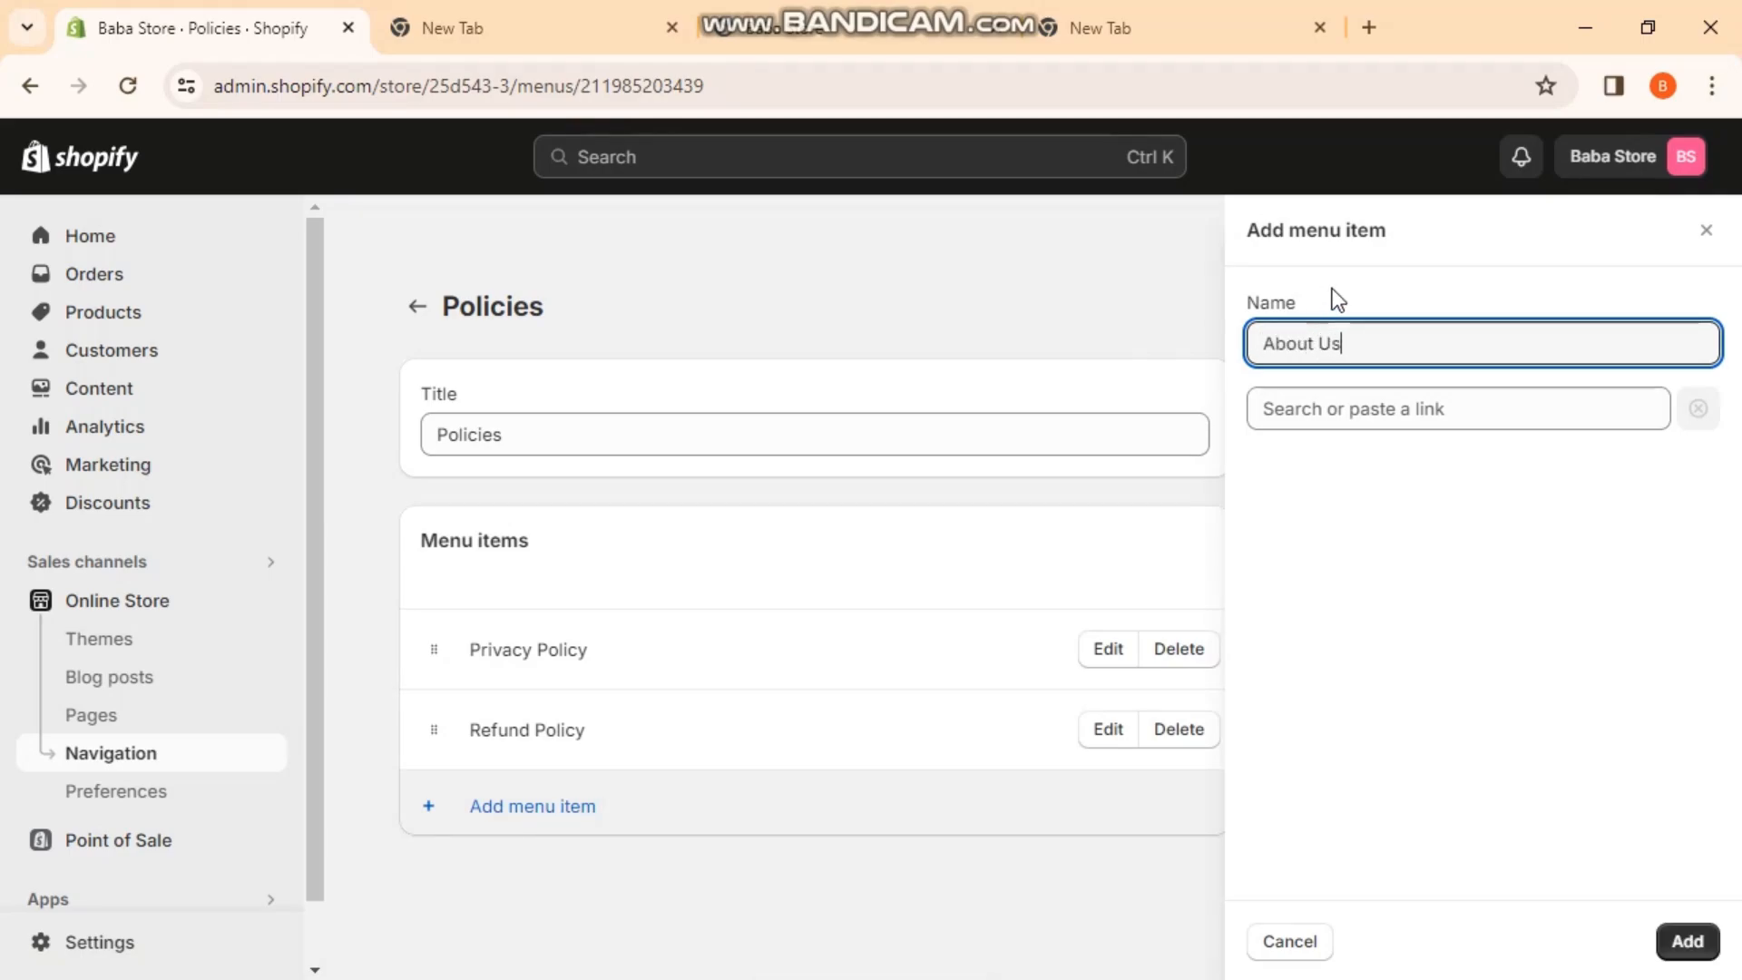
{"action": "left_click", "coordinate": [1394, 402]}
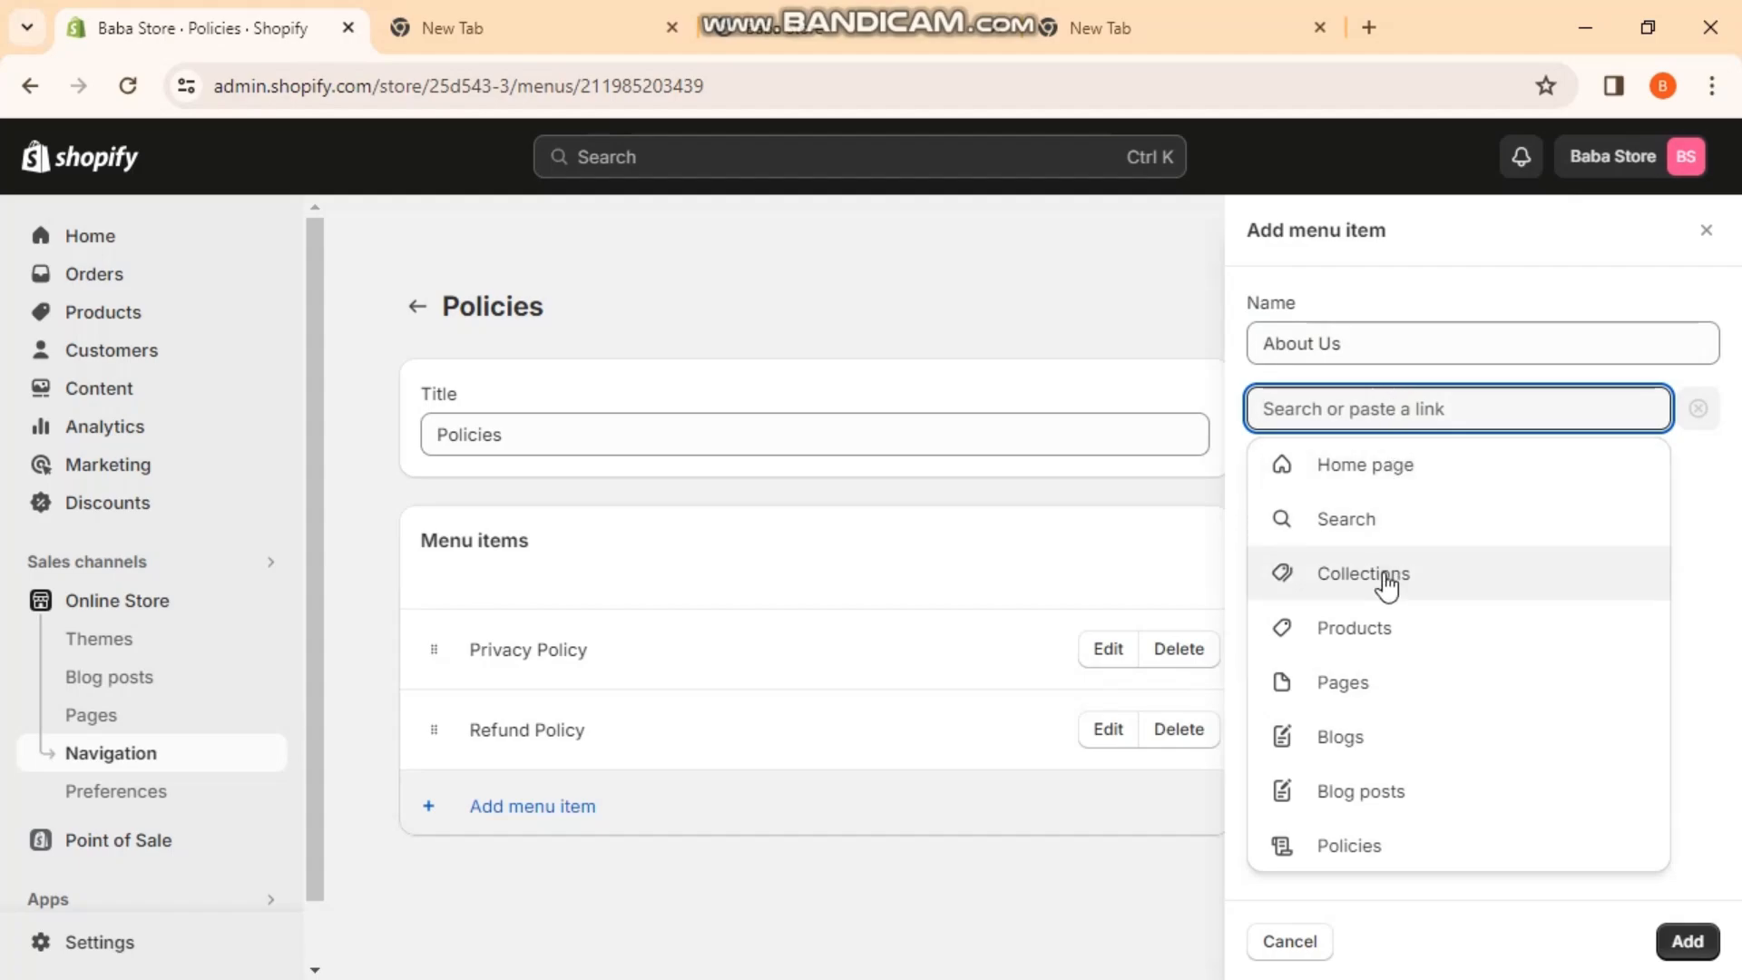
{"action": "left_click", "coordinate": [1371, 685]}
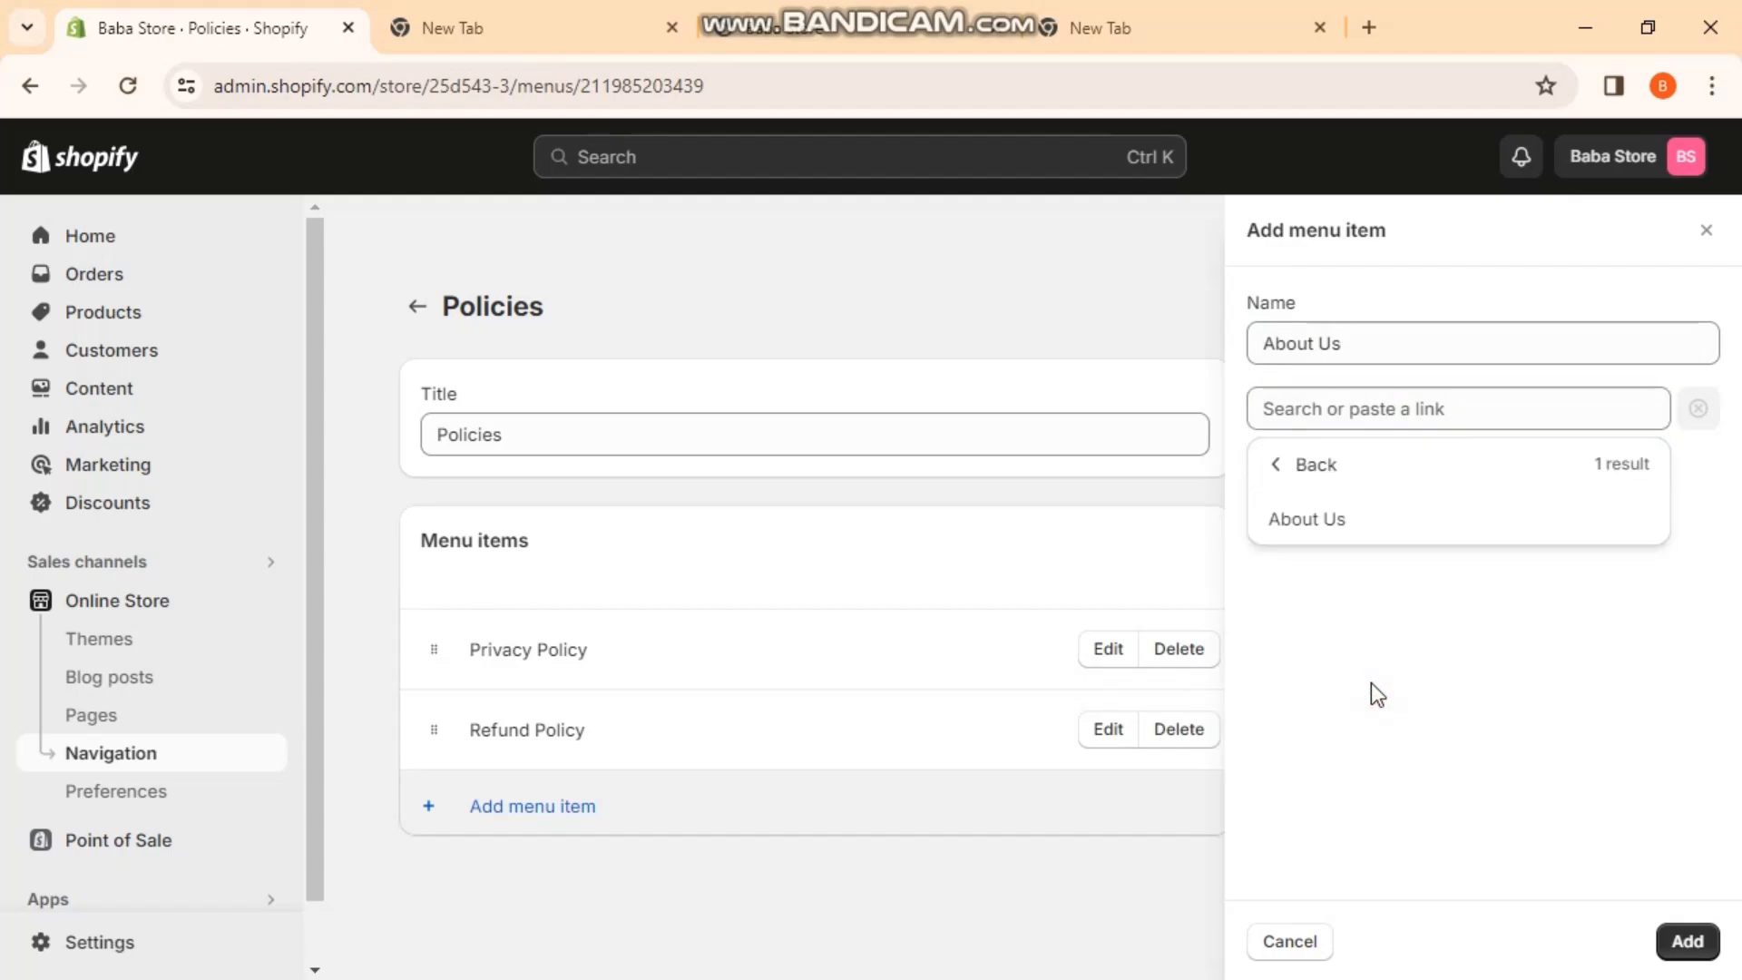
{"action": "left_click", "coordinate": [1326, 519]}
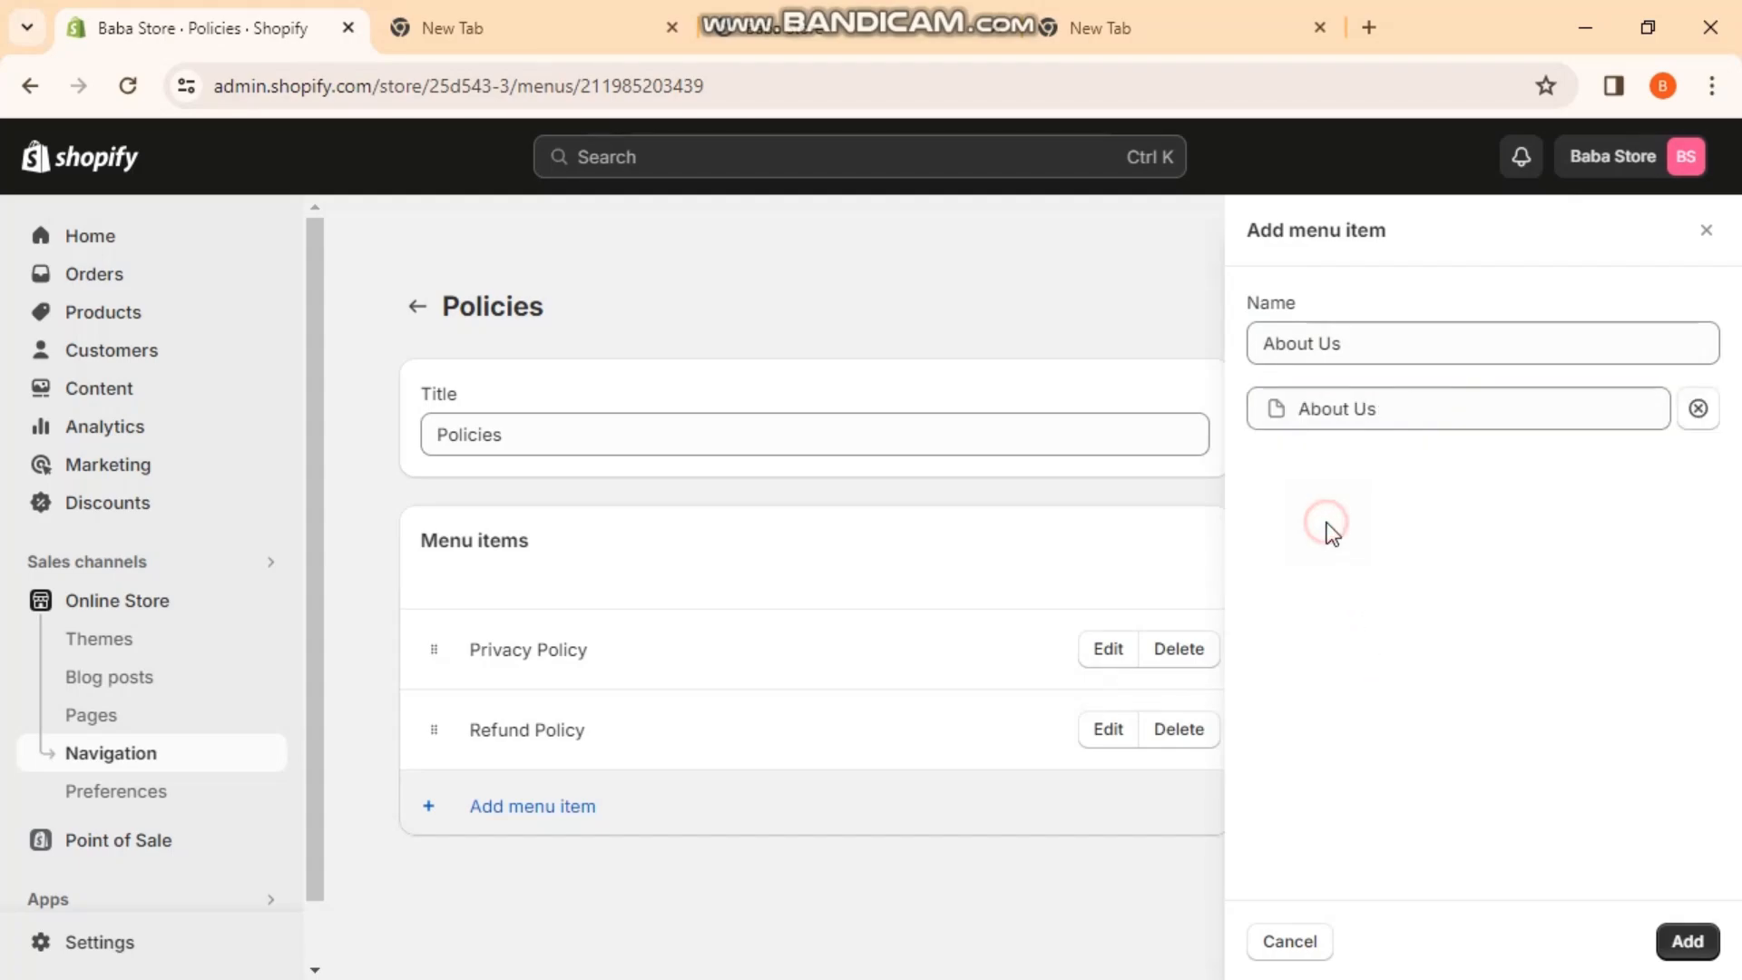
{"action": "left_click", "coordinate": [1689, 940]}
{"action": "left_click", "coordinate": [1578, 972]}
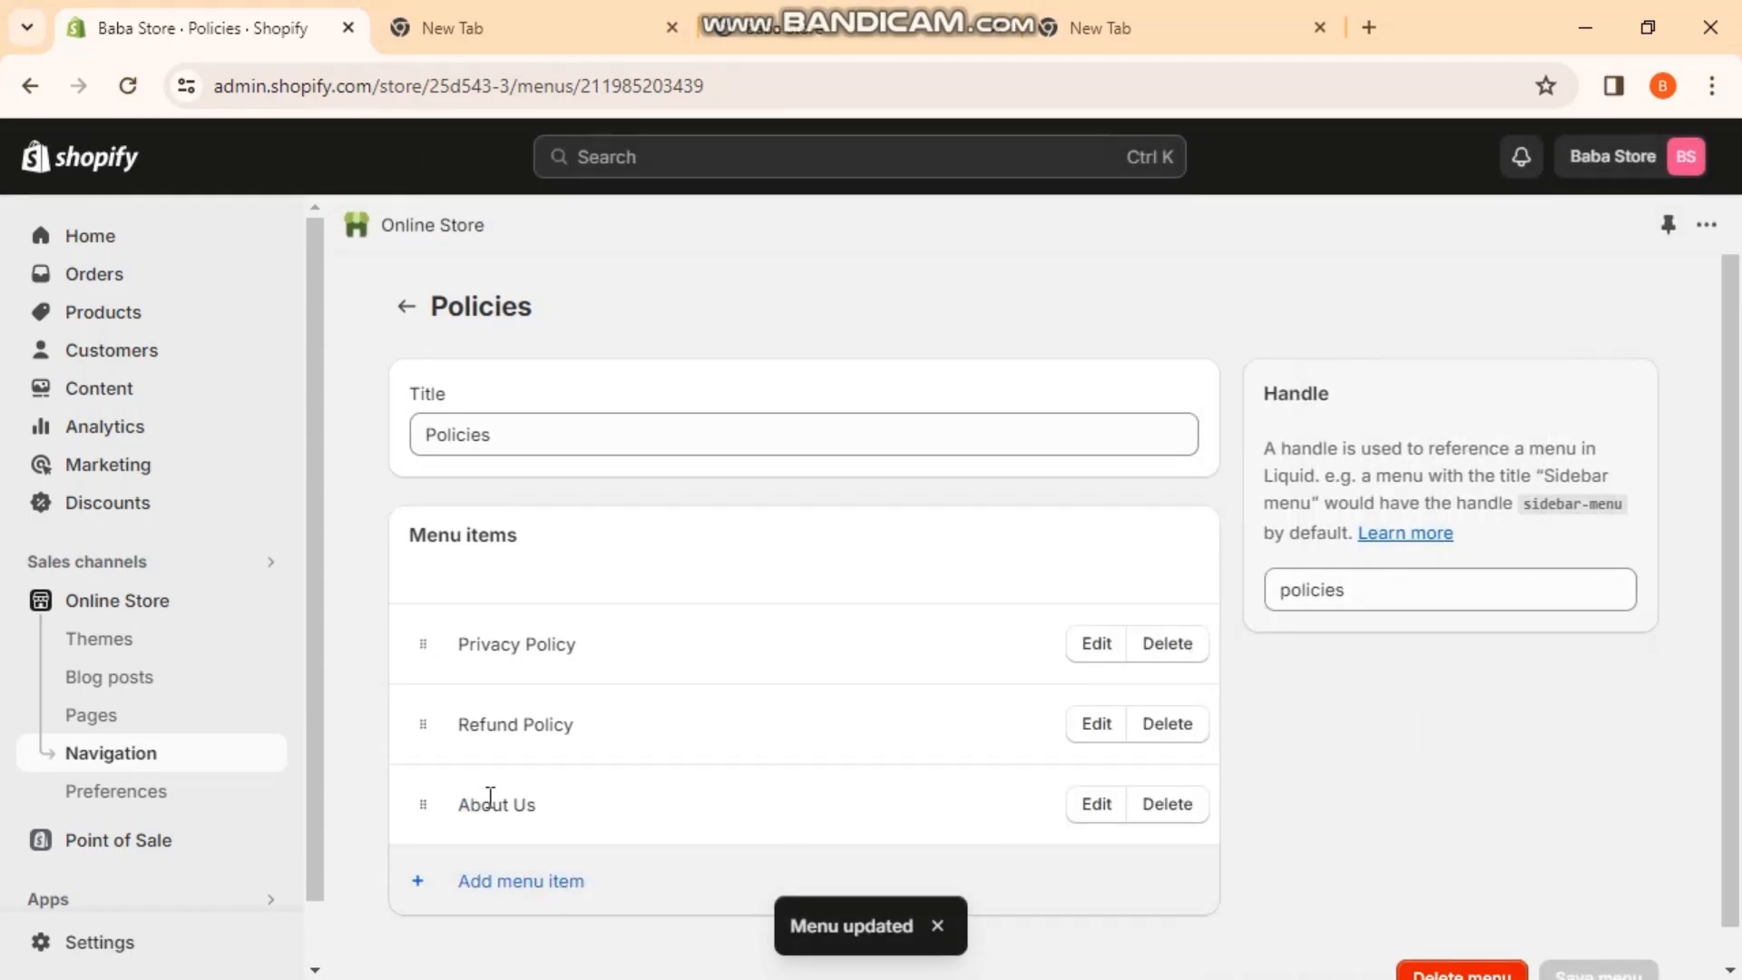
{"action": "left_click_drag", "start_coordinate": [422, 804], "coordinate": [423, 640]}
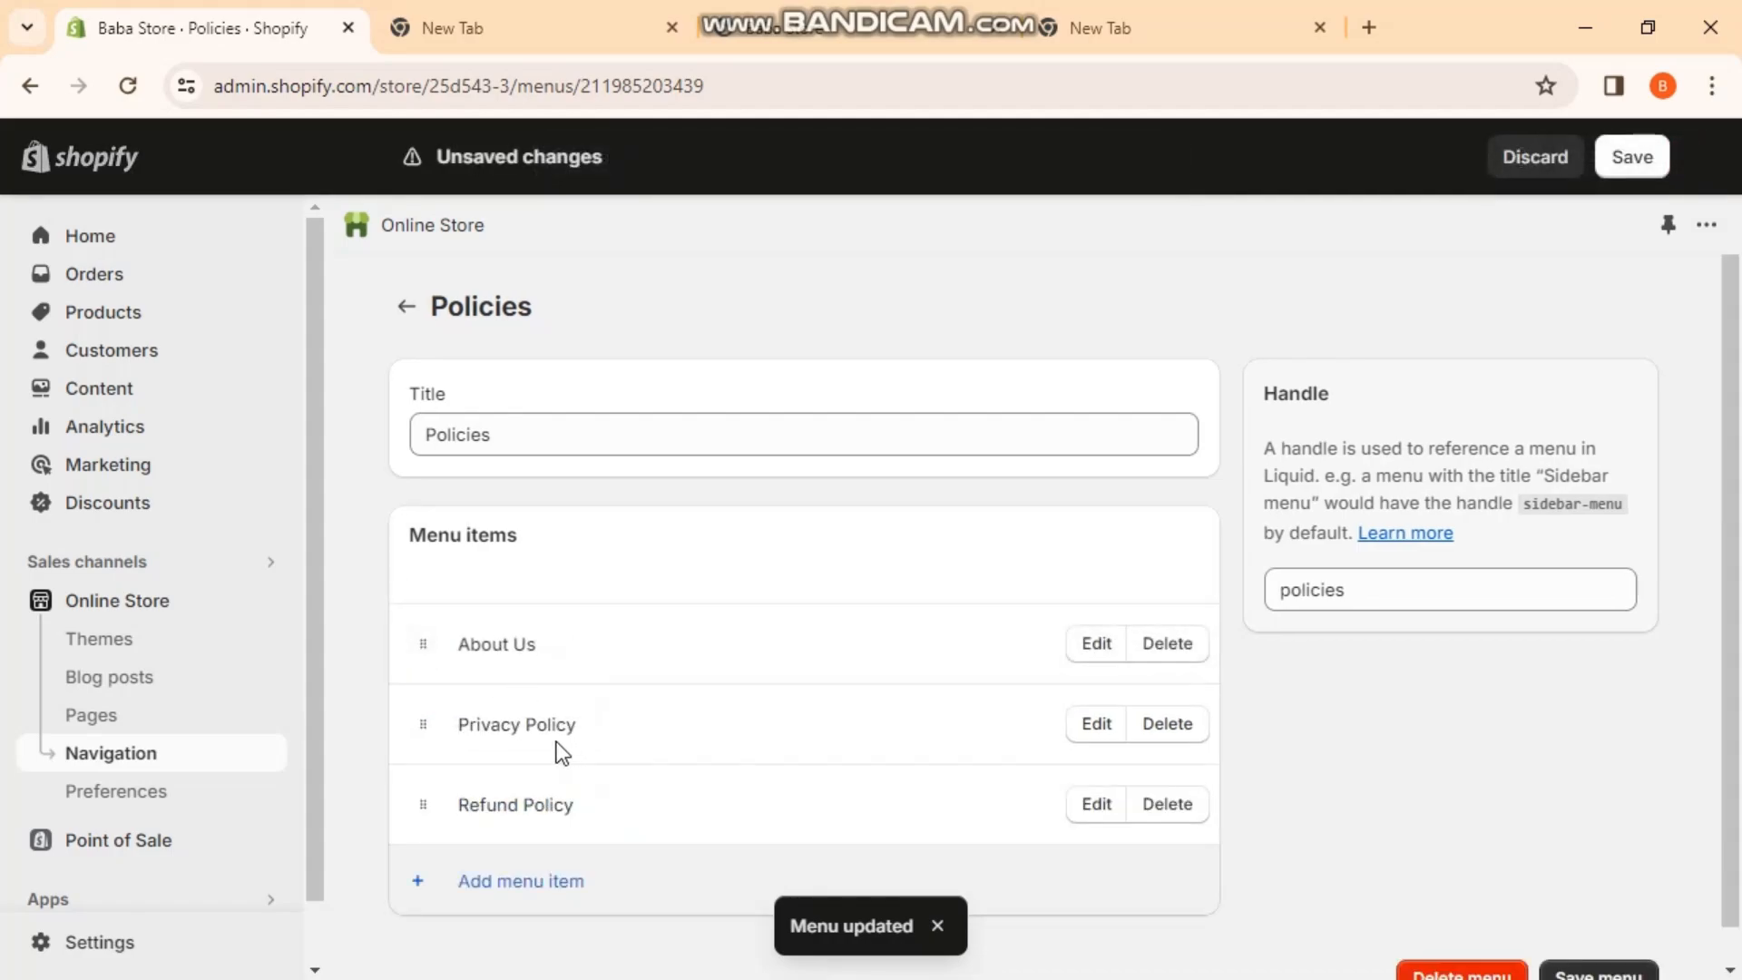
{"action": "left_click", "coordinate": [1576, 971]}
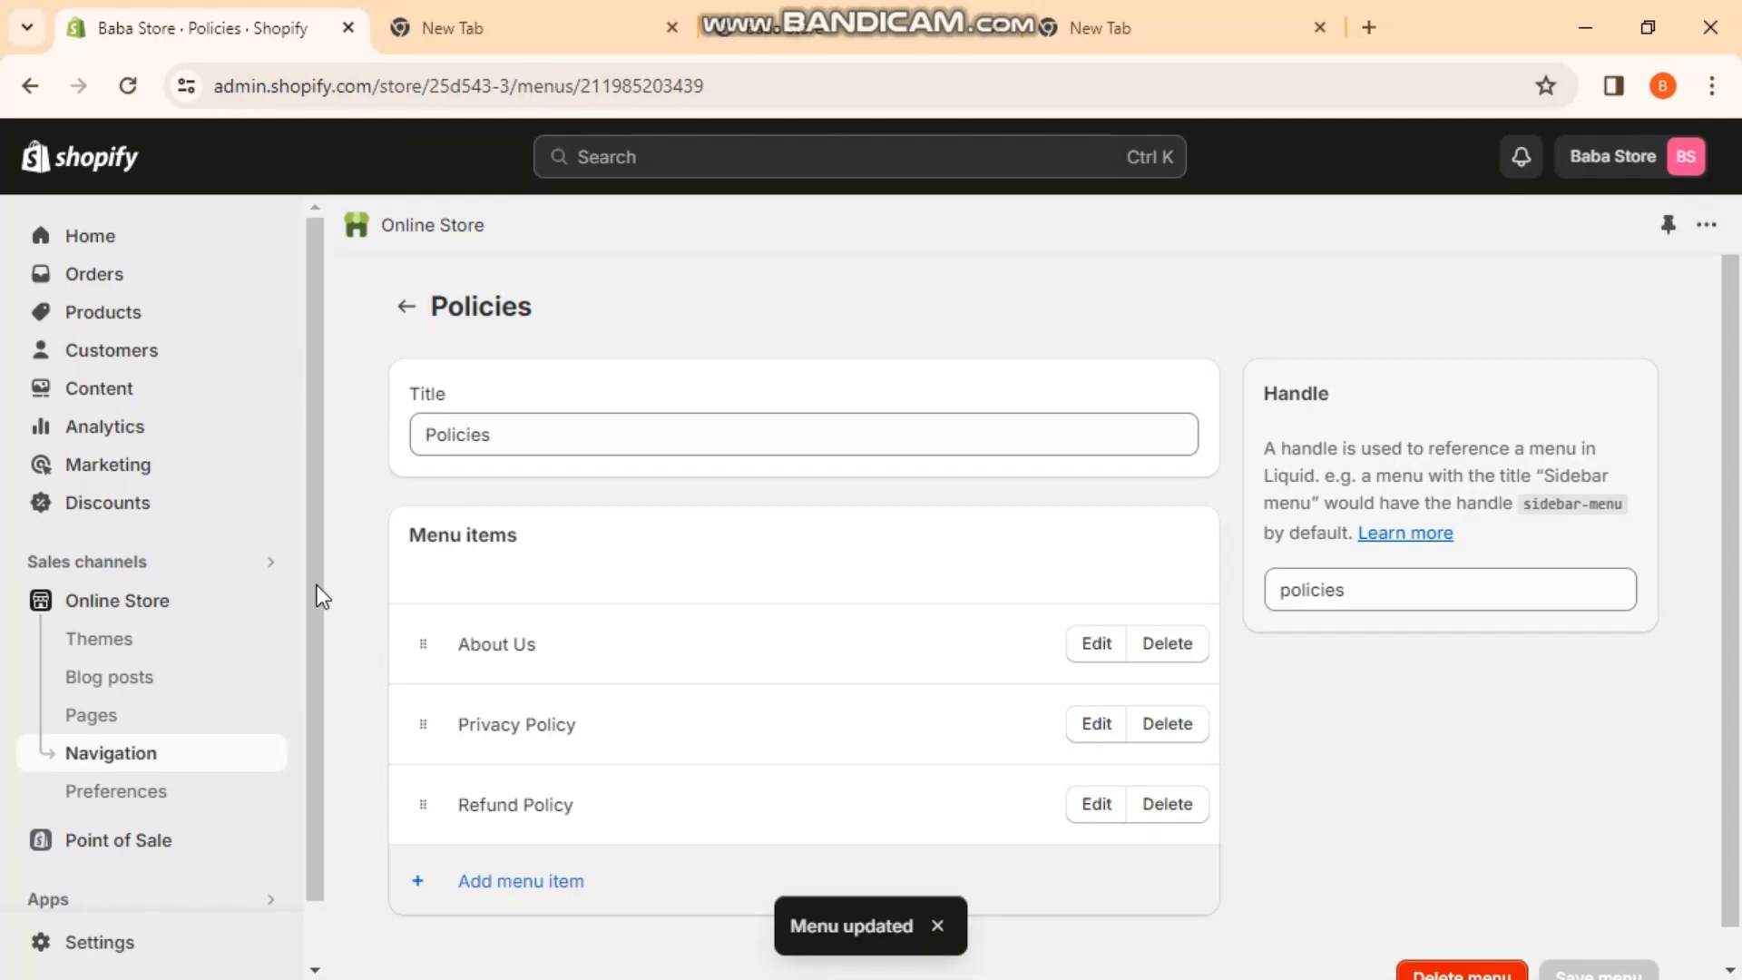
- Open the current Refresh theme for customization and add a Menu block to the home page's Footer section
{"action": "left_click", "coordinate": [172, 597]}
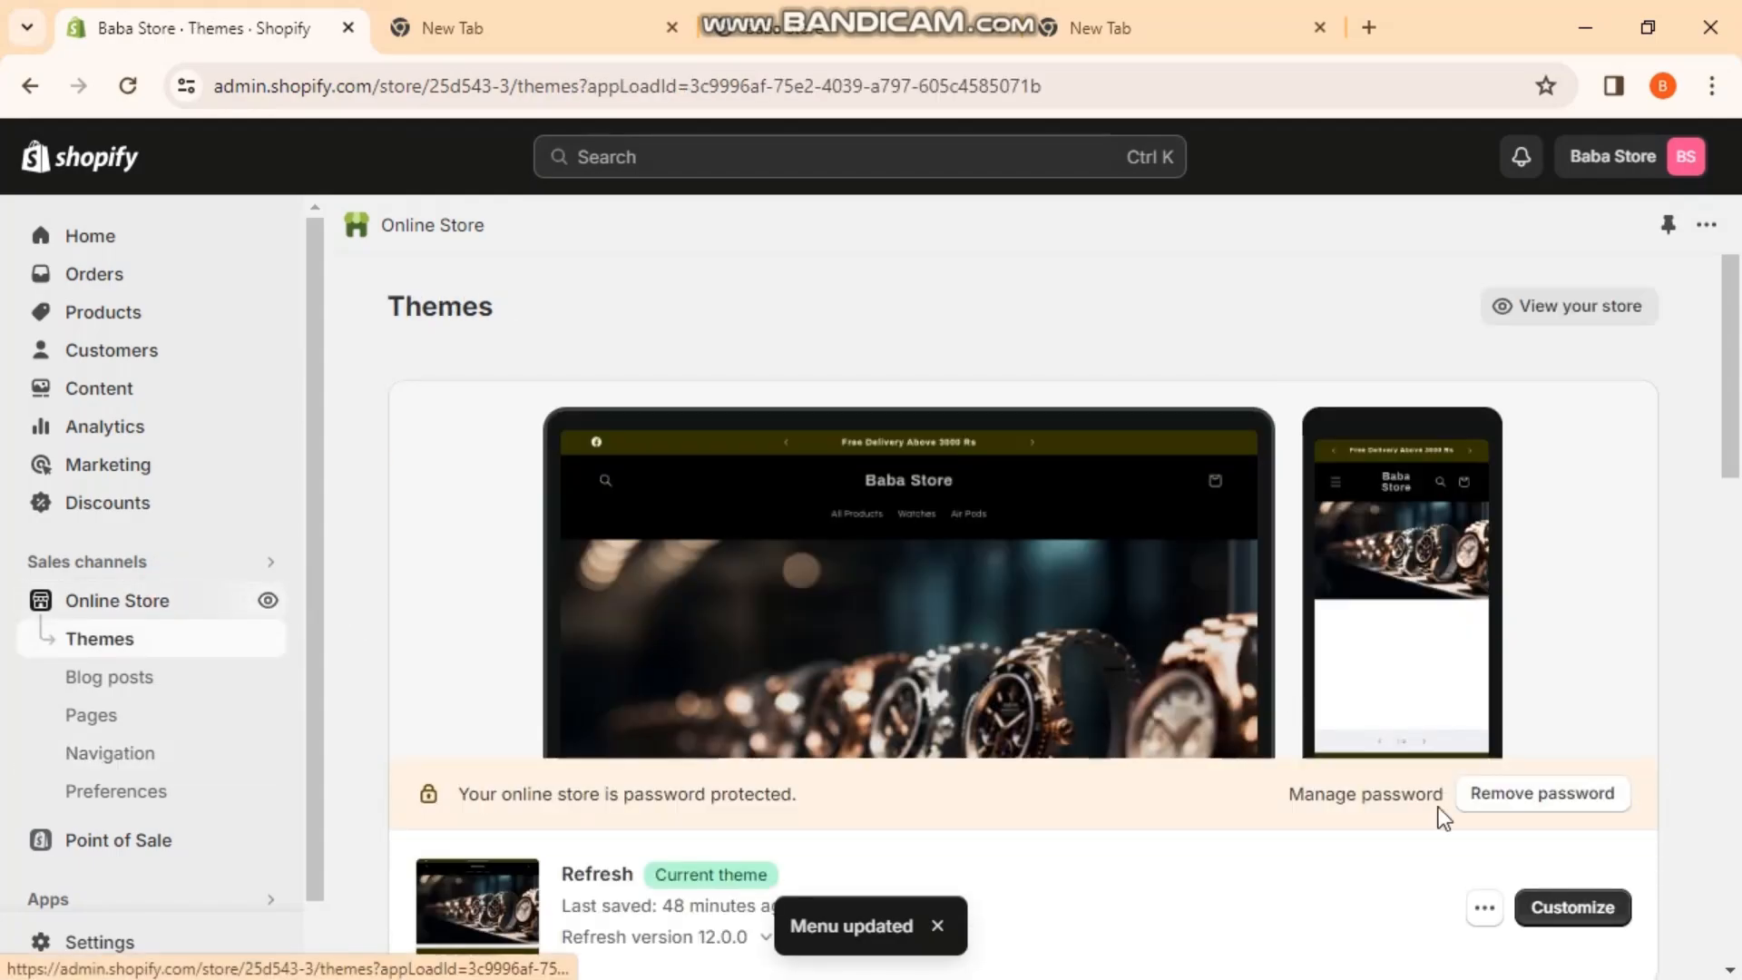
{"action": "left_click", "coordinate": [1574, 907]}
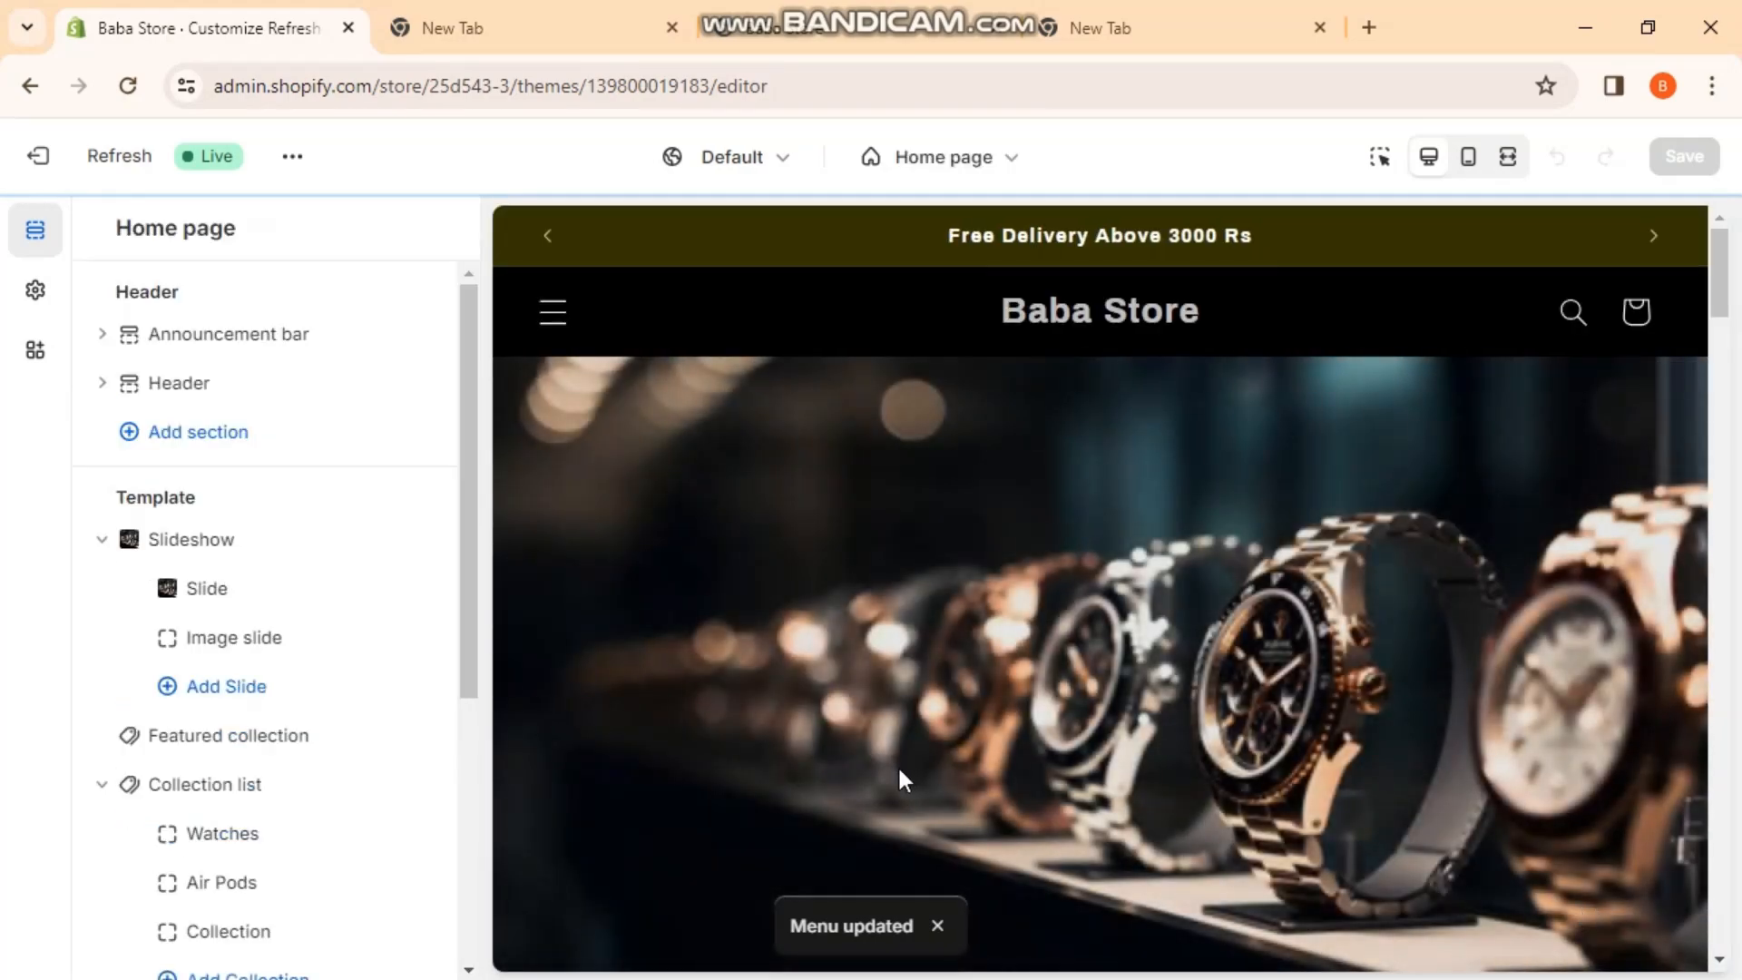
{"action": "left_click_drag", "start_coordinate": [463, 581], "coordinate": [478, 878]}
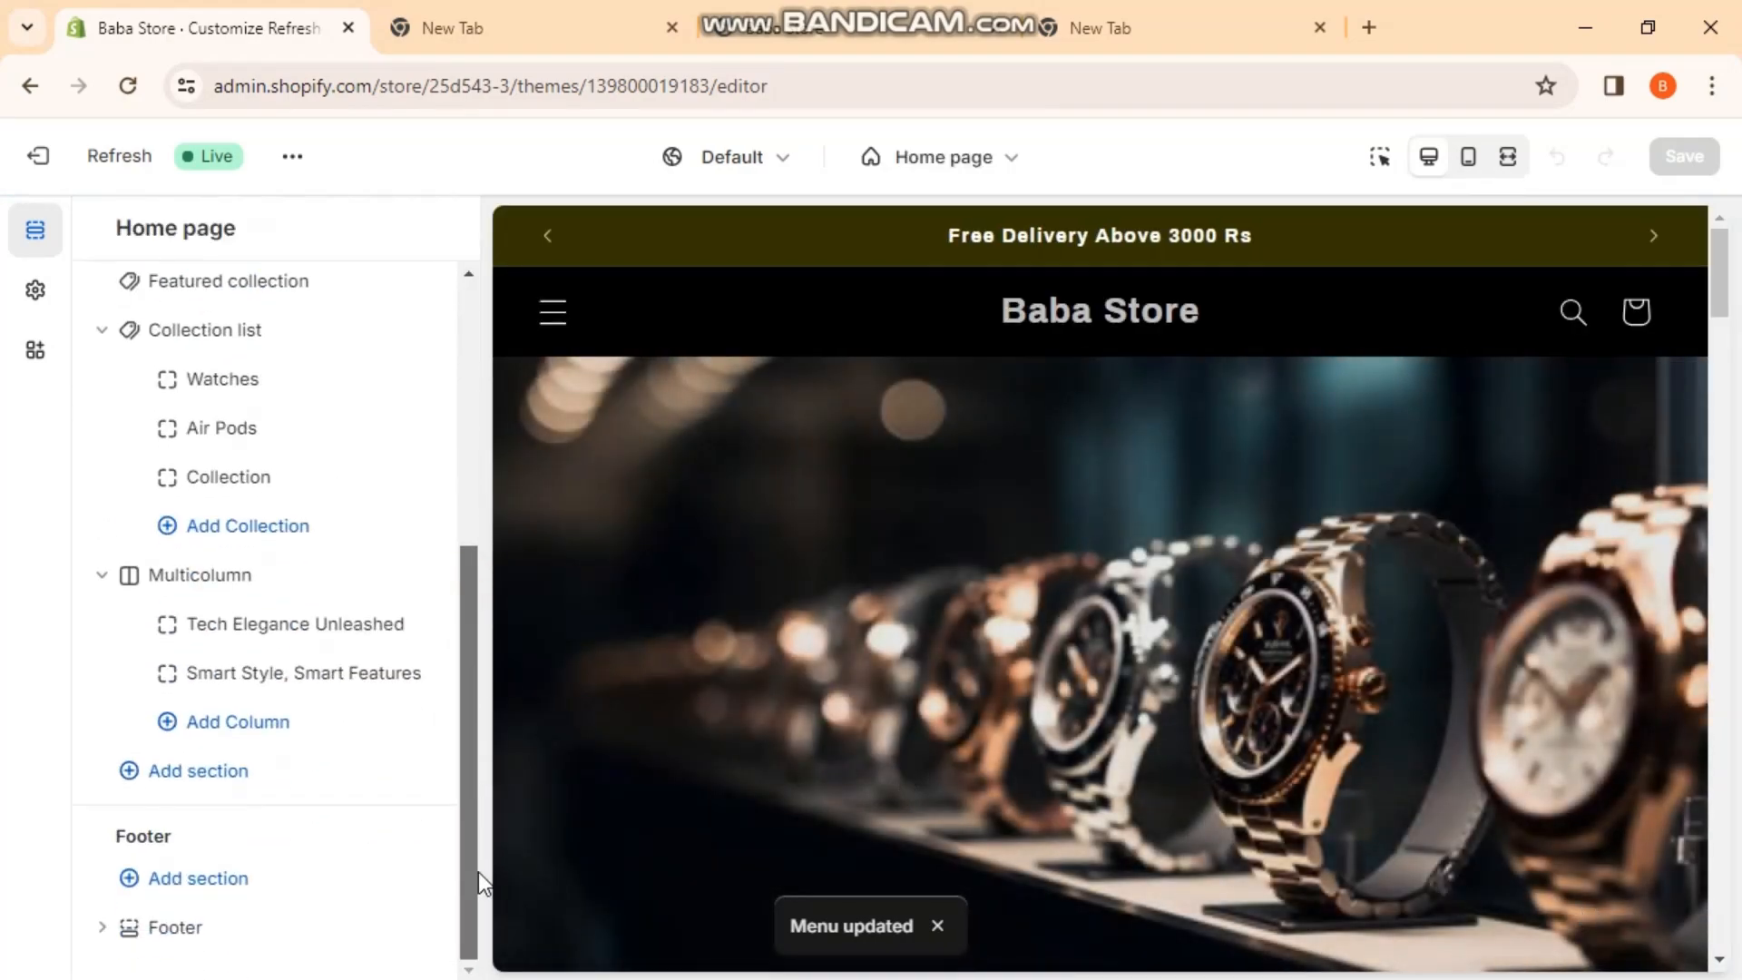
{"action": "left_click", "coordinate": [218, 930]}
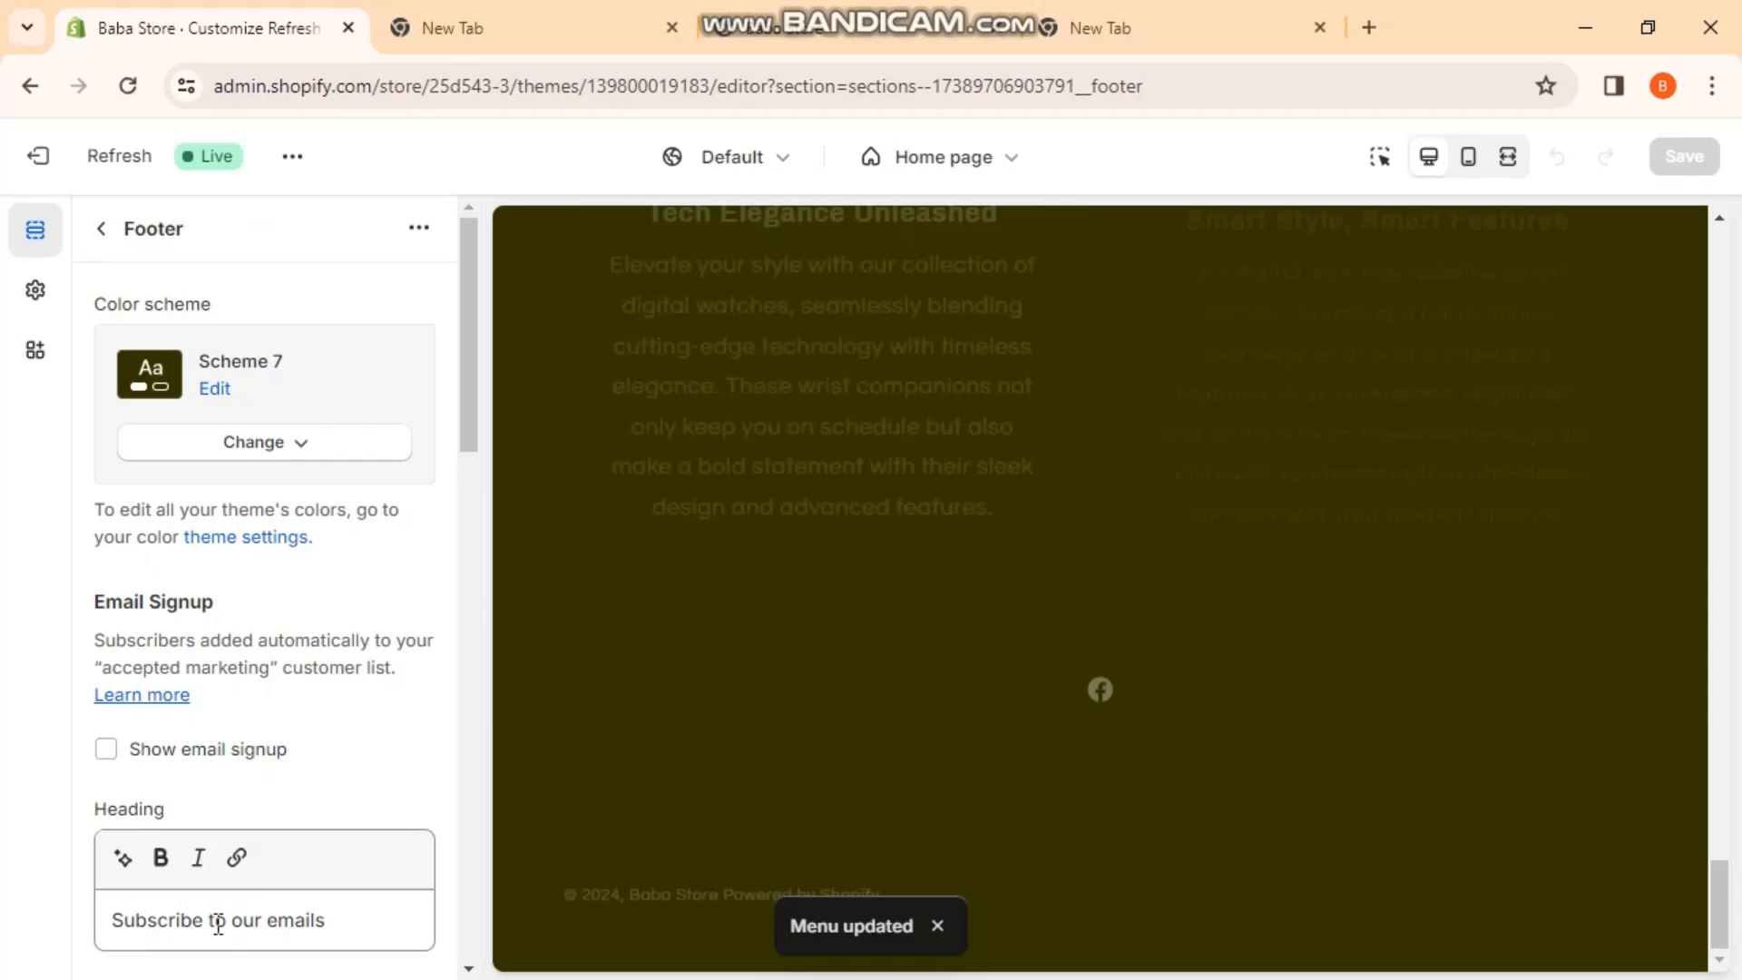
{"action": "left_click", "coordinate": [112, 238]}
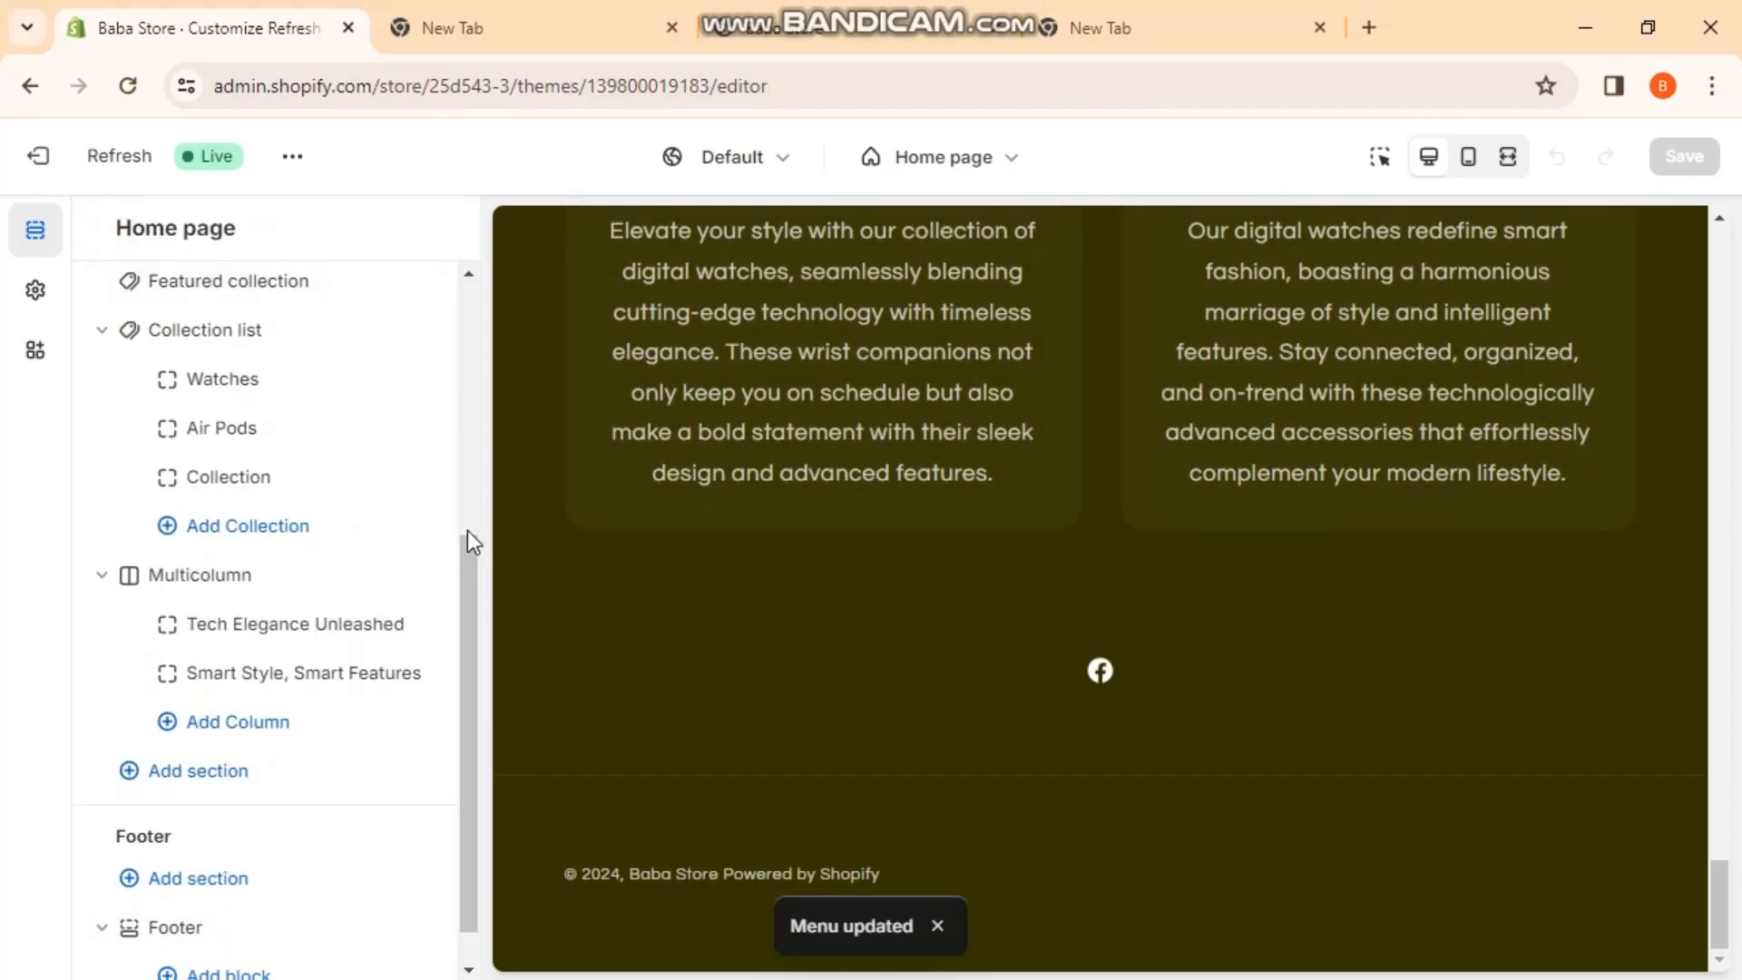
{"action": "left_click_drag", "start_coordinate": [467, 529], "coordinate": [464, 646]}
{"action": "left_click", "coordinate": [258, 929]}
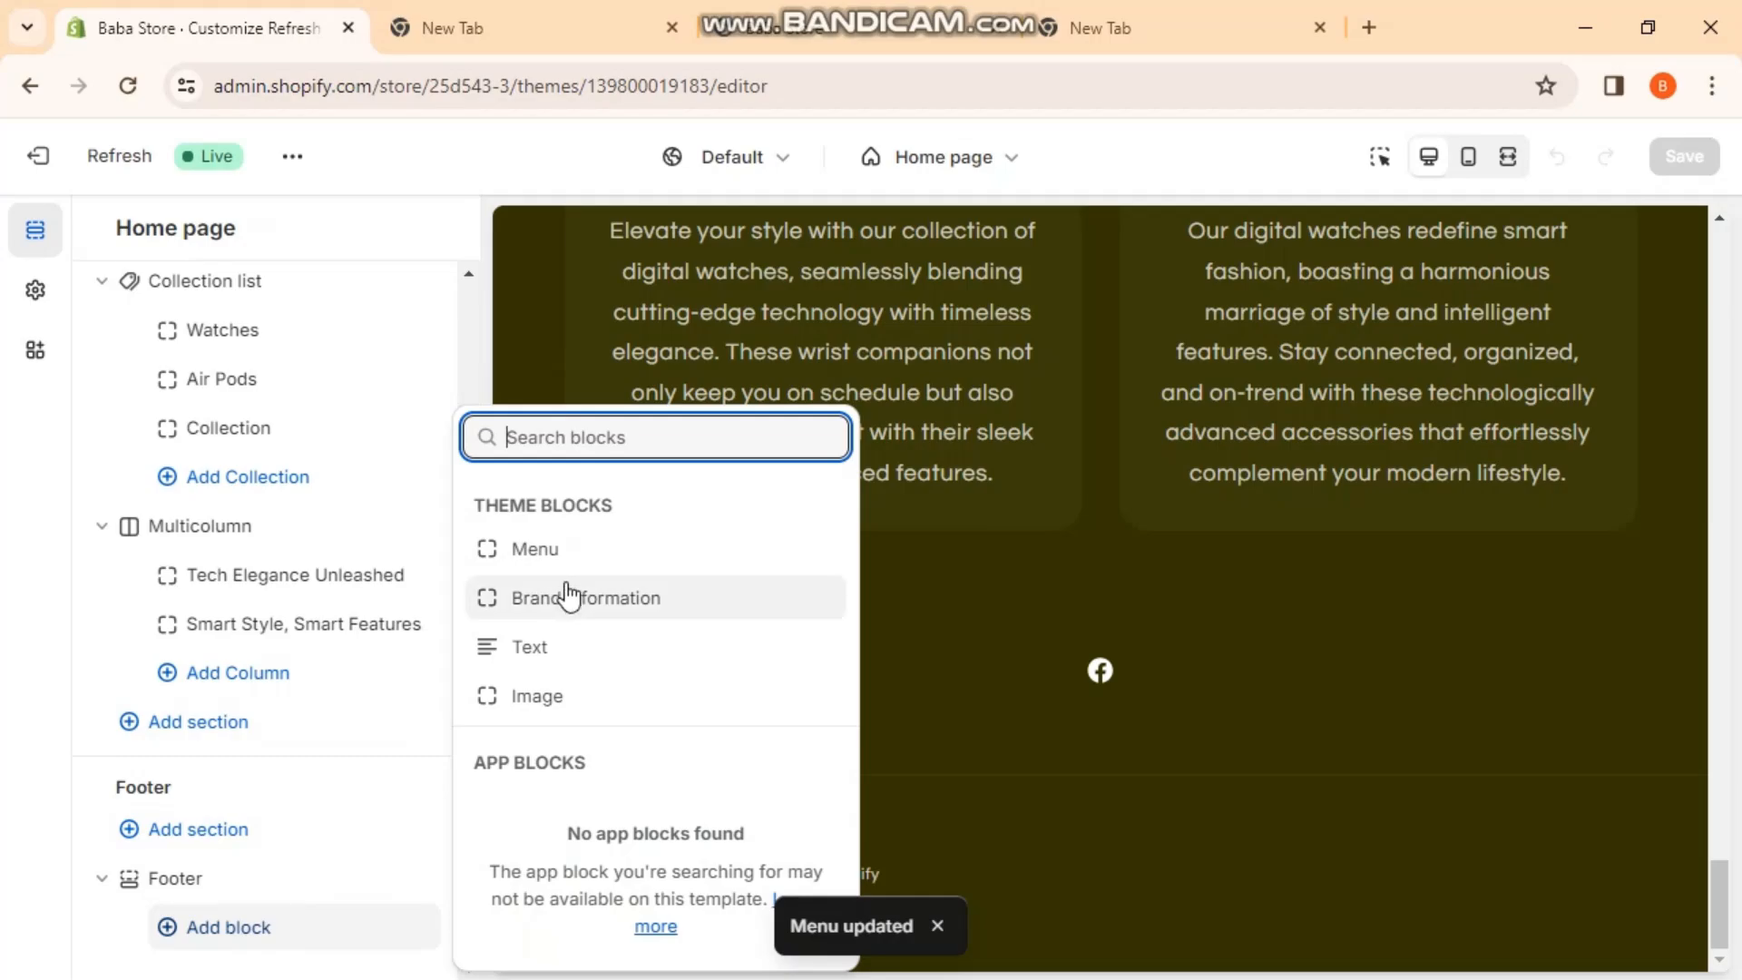
{"action": "left_click", "coordinate": [560, 563]}
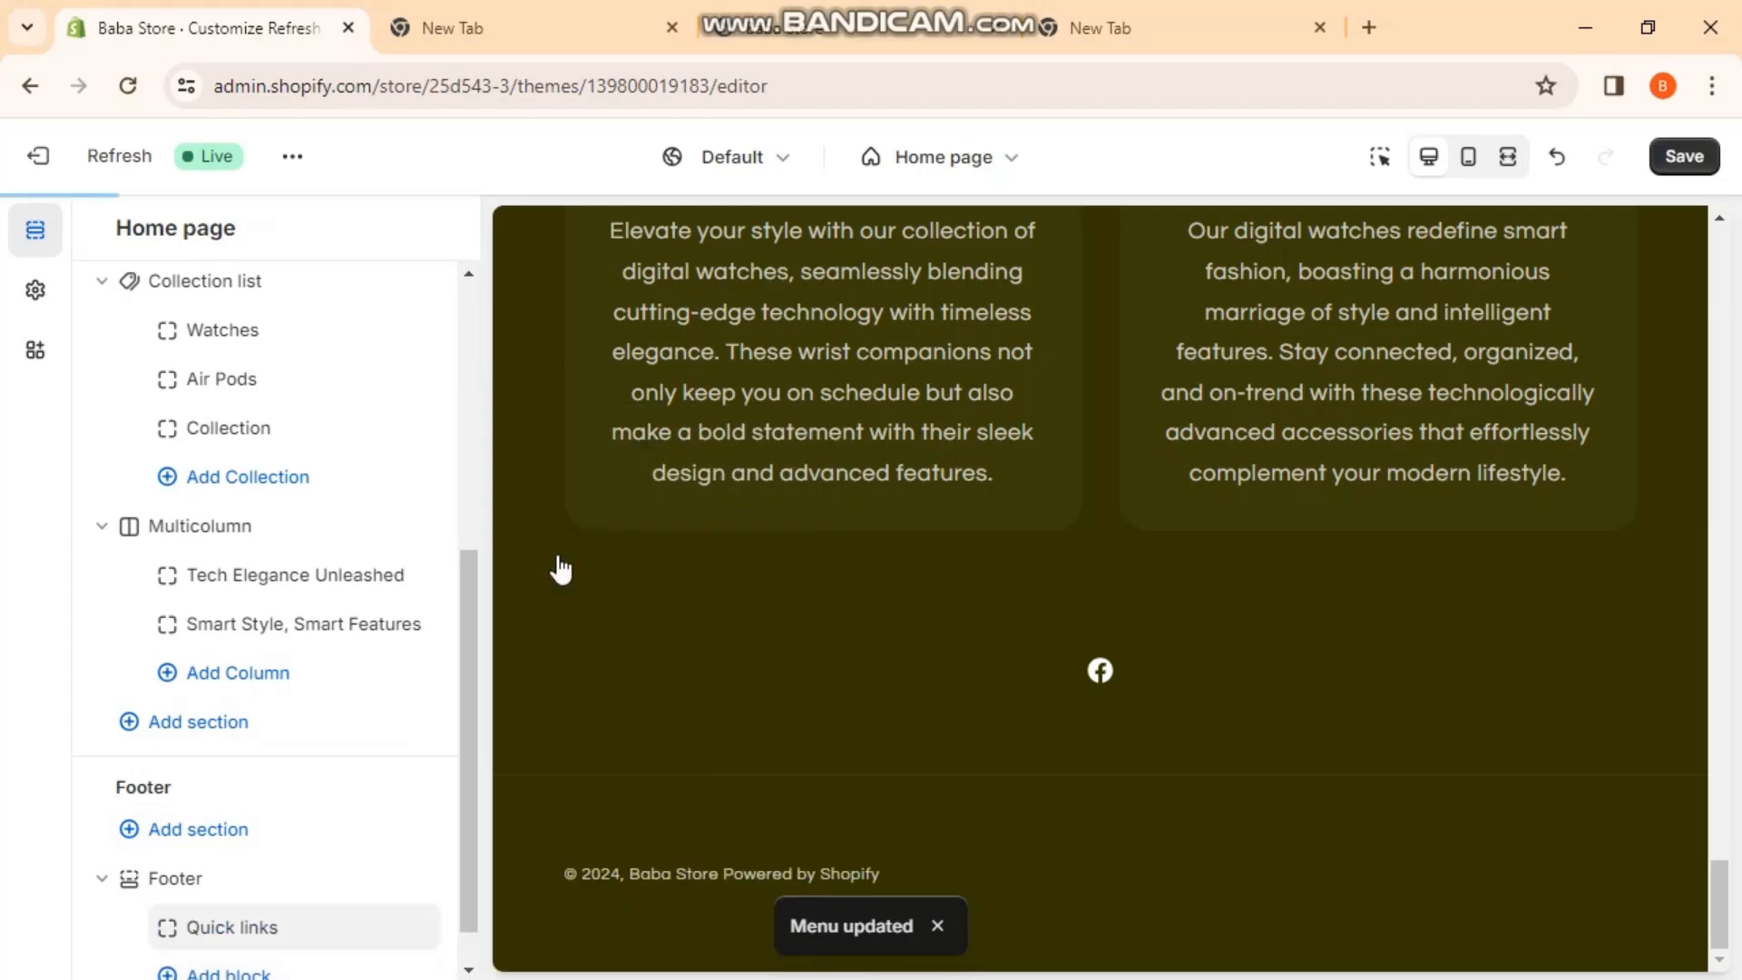
- Change the heading of the footer's new menu block to Baba Store
{"action": "left_click", "coordinate": [318, 923]}
{"action": "left_click_drag", "start_coordinate": [240, 402], "coordinate": [108, 415]}
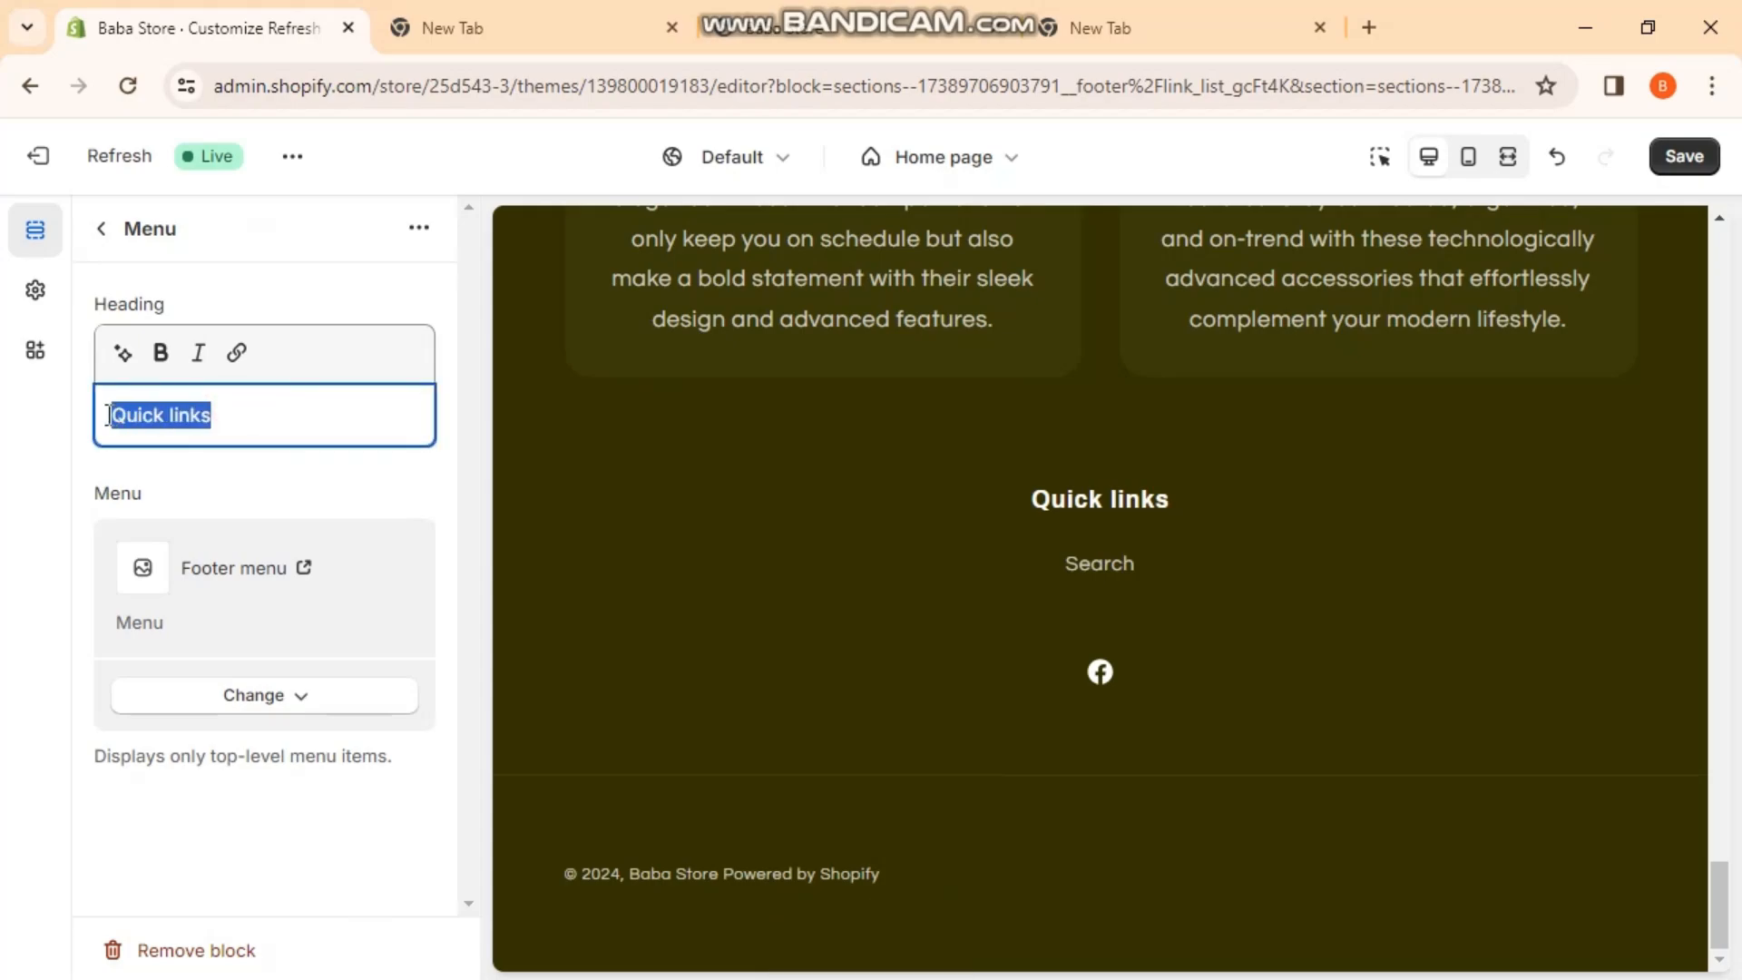
{"action": "type", "text": "Bab"}
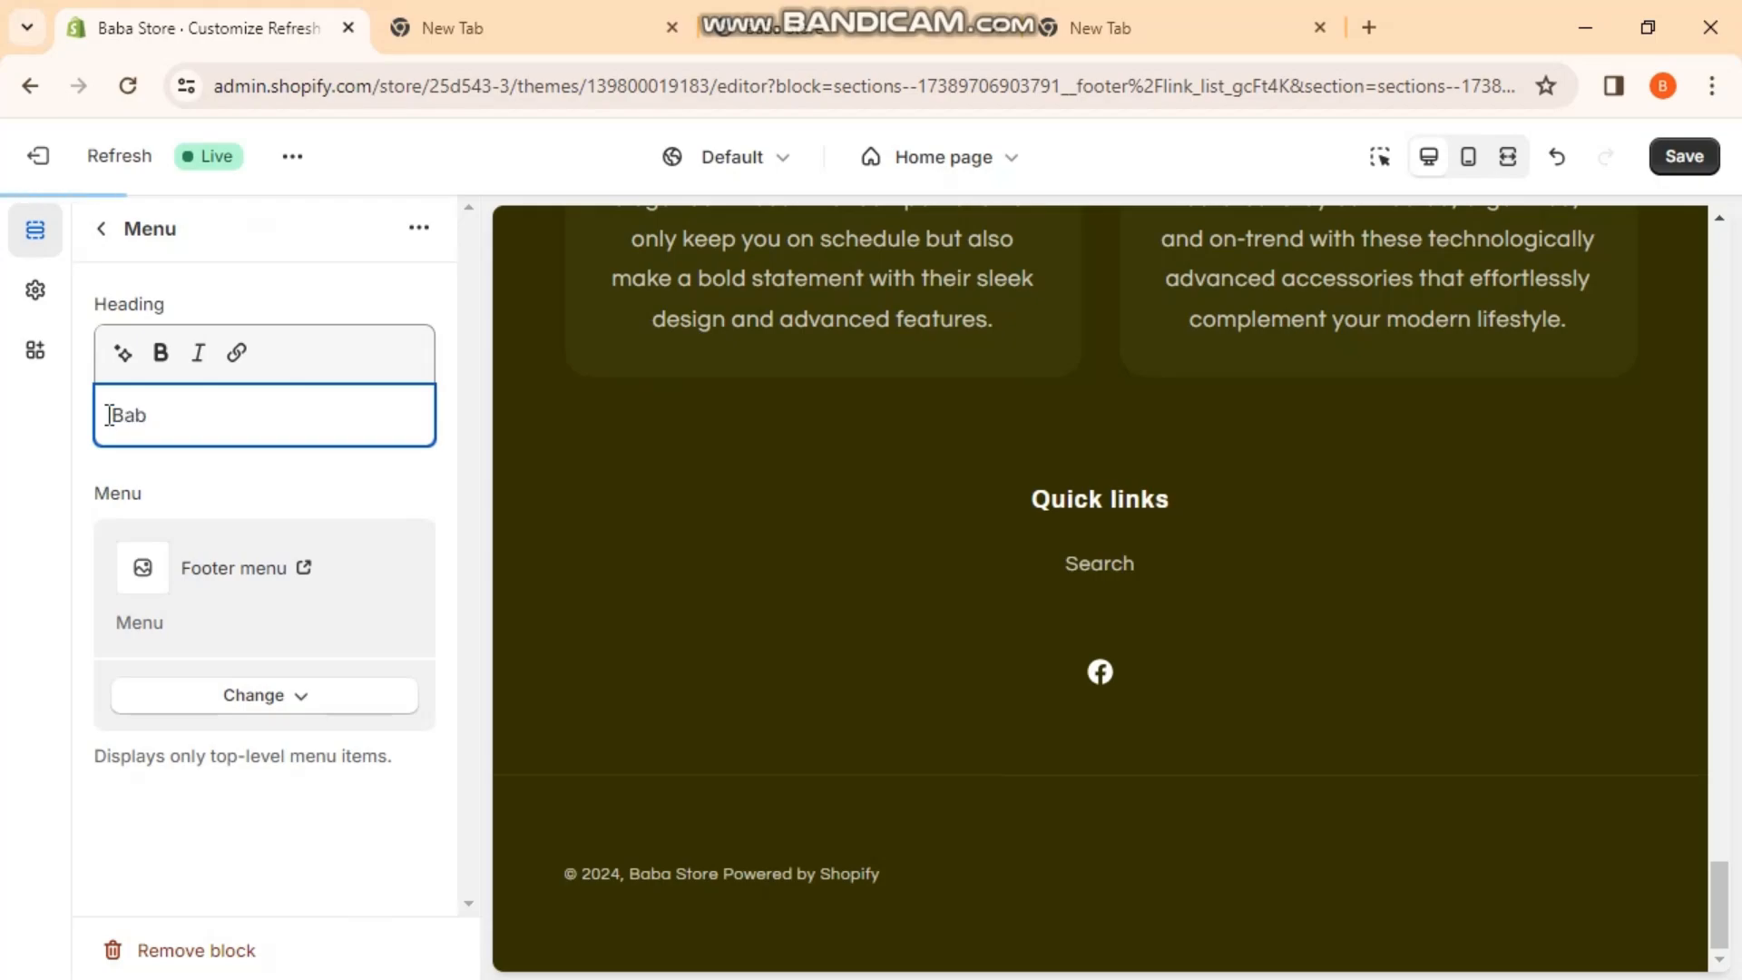
{"action": "type", "text": "a Store"}
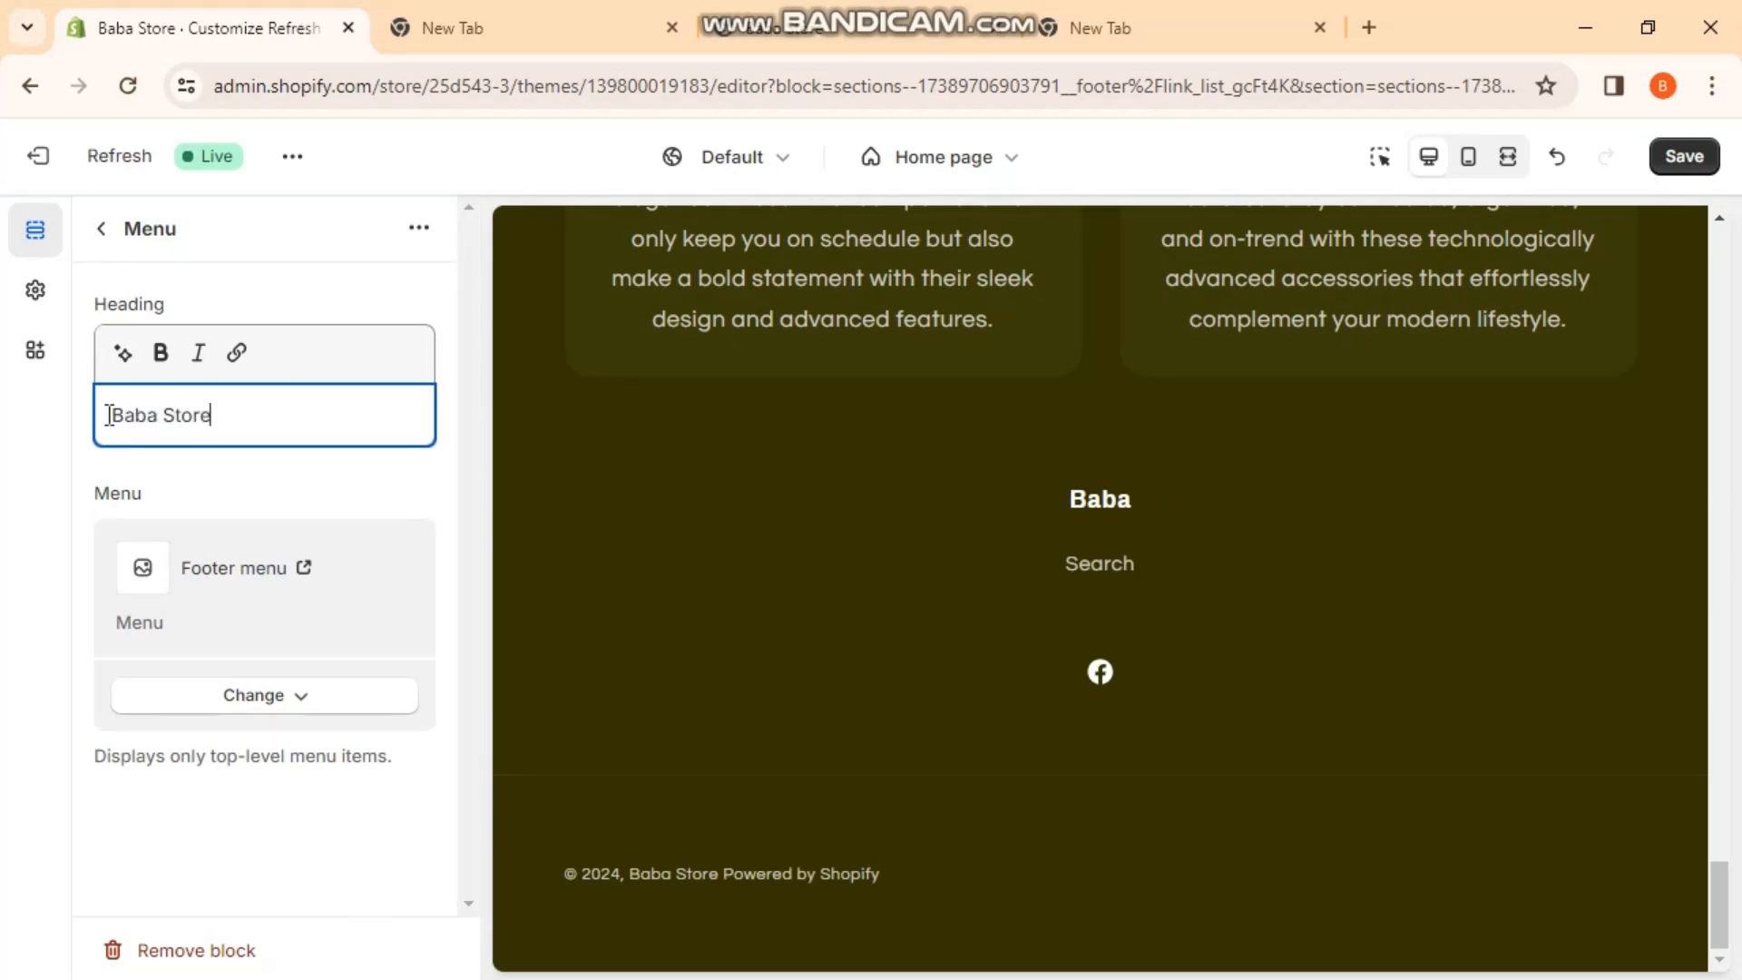
- Assign the Policies menu to the footer's menu block and save the theme changes
{"action": "left_click", "coordinate": [218, 701]}
{"action": "left_click", "coordinate": [232, 755]}
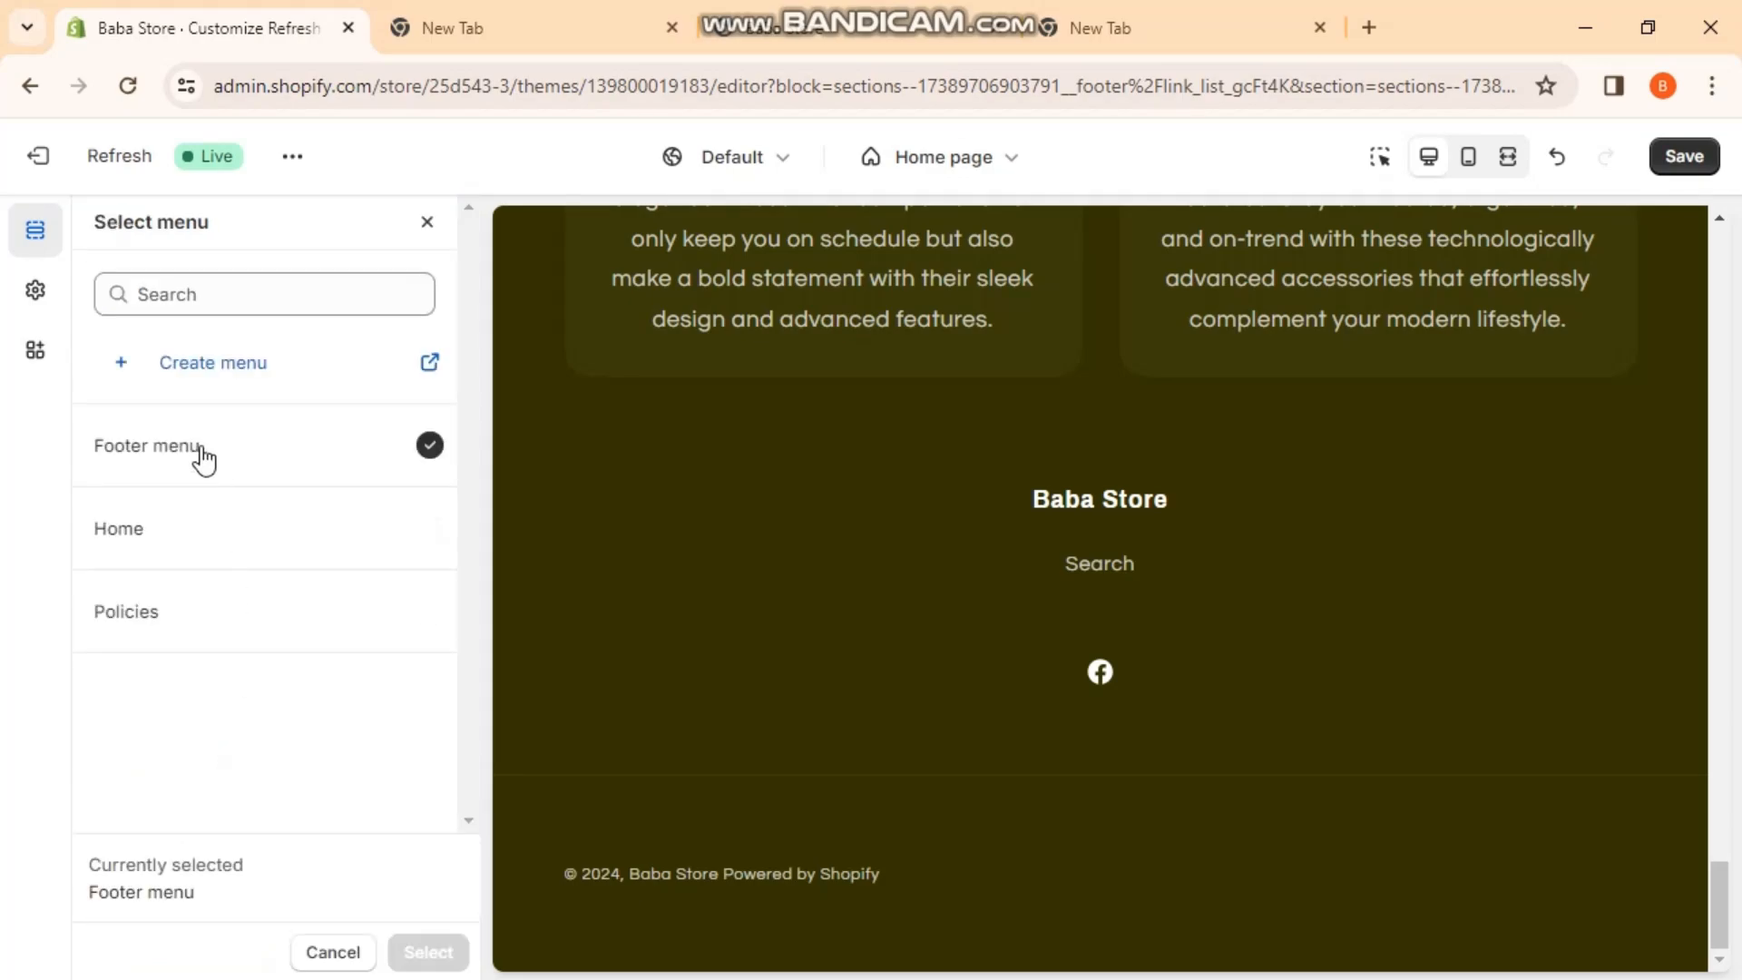
{"action": "left_click", "coordinate": [164, 621]}
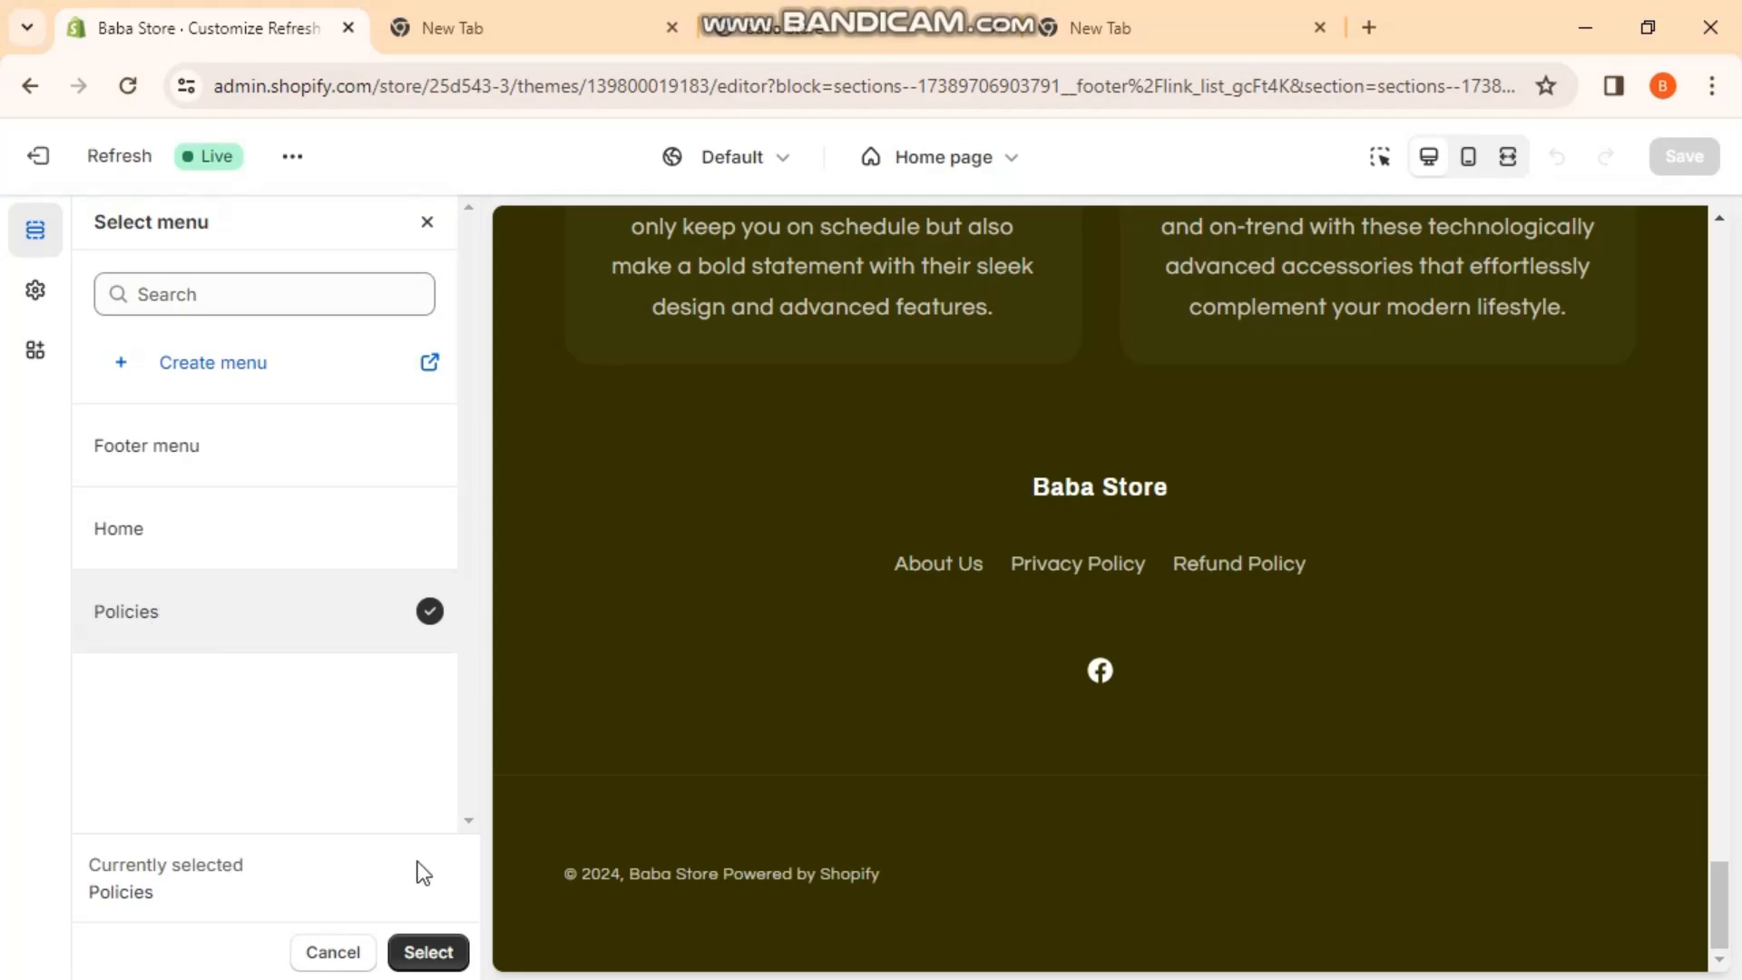
{"action": "left_click", "coordinate": [439, 952]}
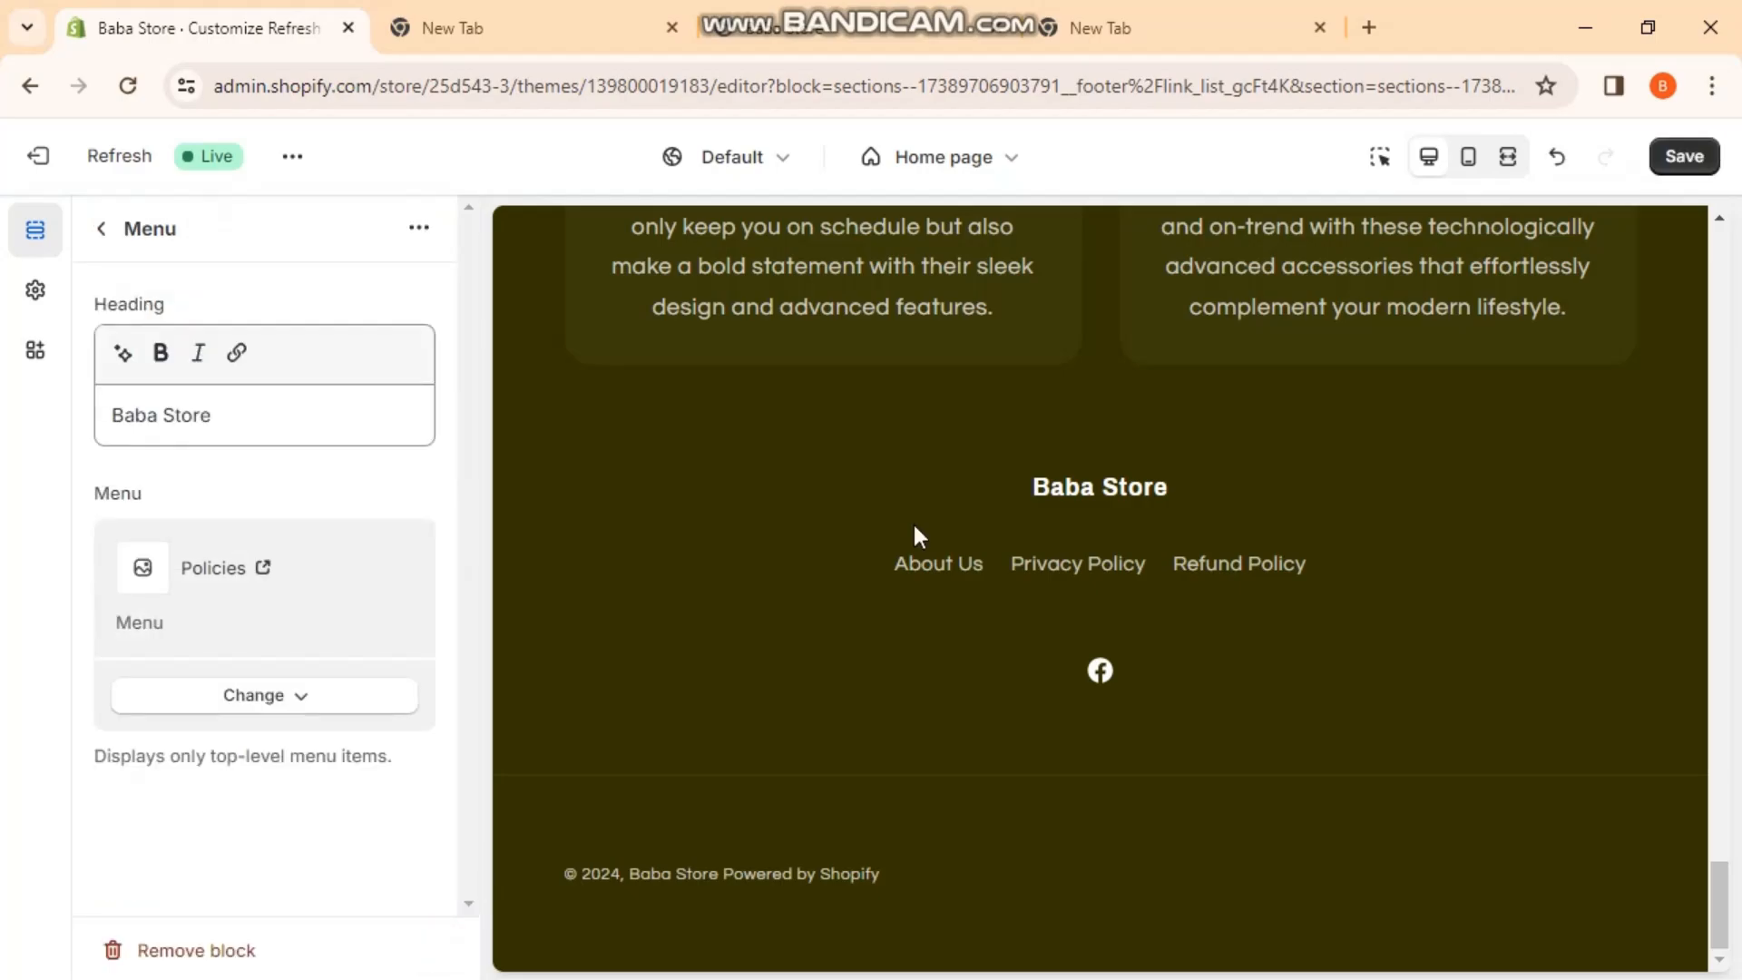
{"action": "left_click", "coordinate": [1683, 156]}
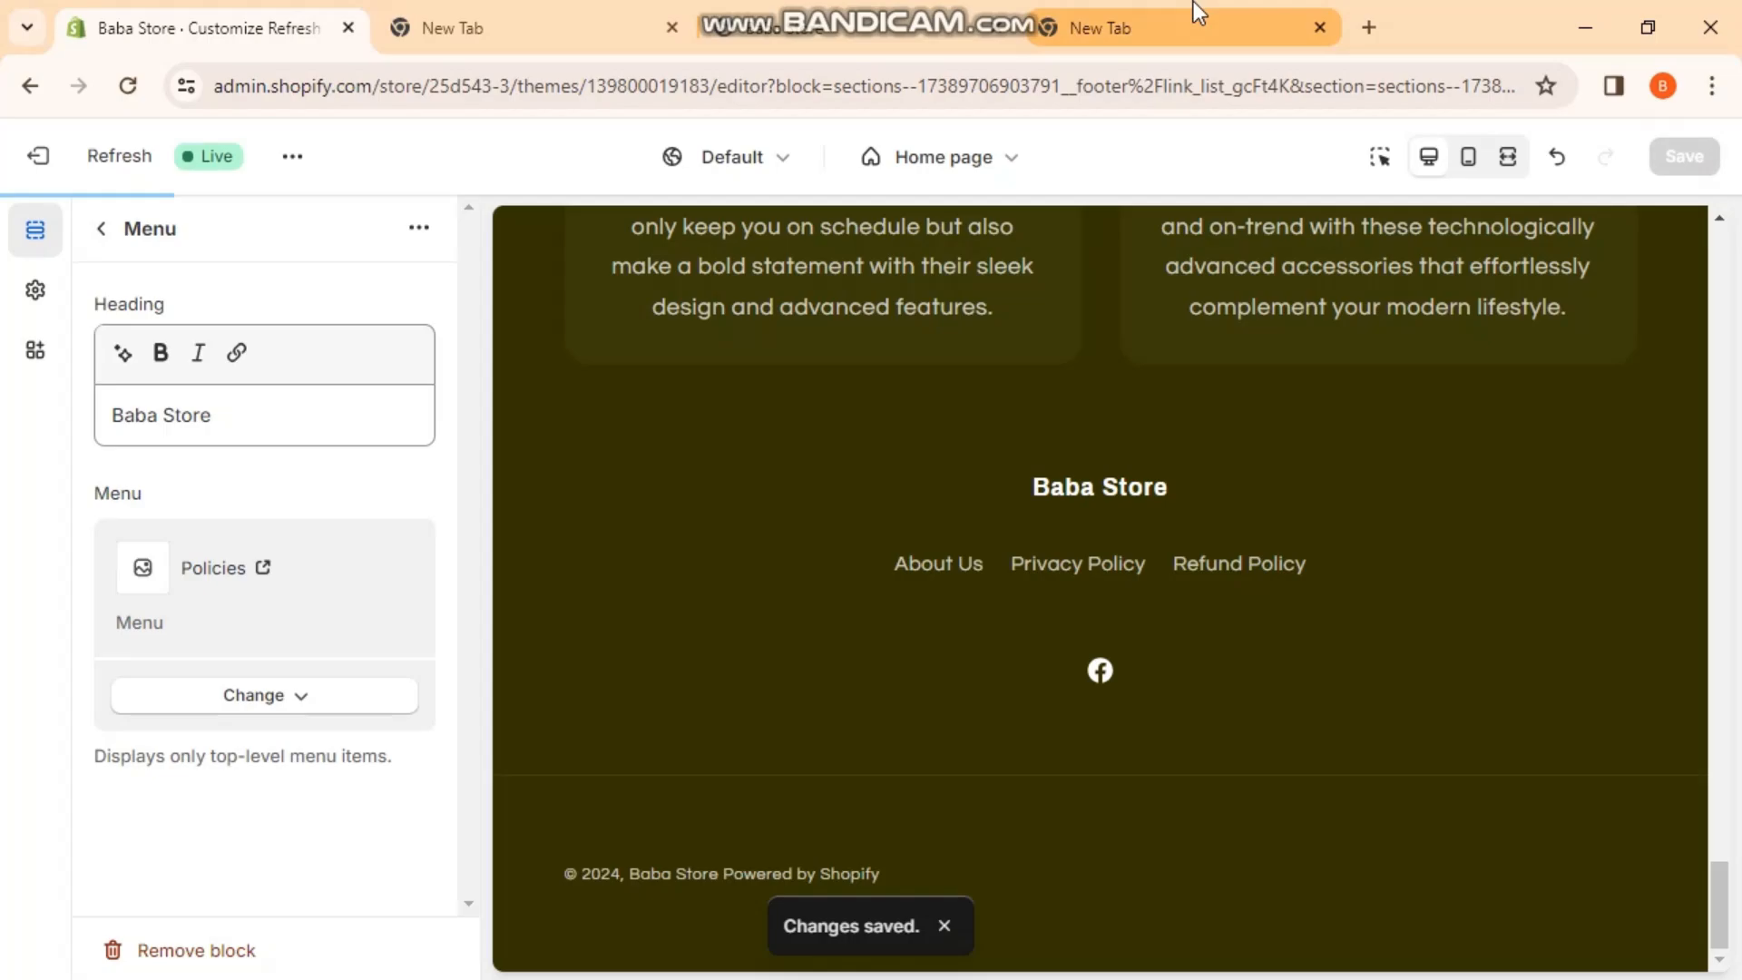
- Reload the live babastore.online storefront and check the footer's About Us and Privacy Policy links and their pages
{"action": "left_click", "coordinate": [907, 27]}
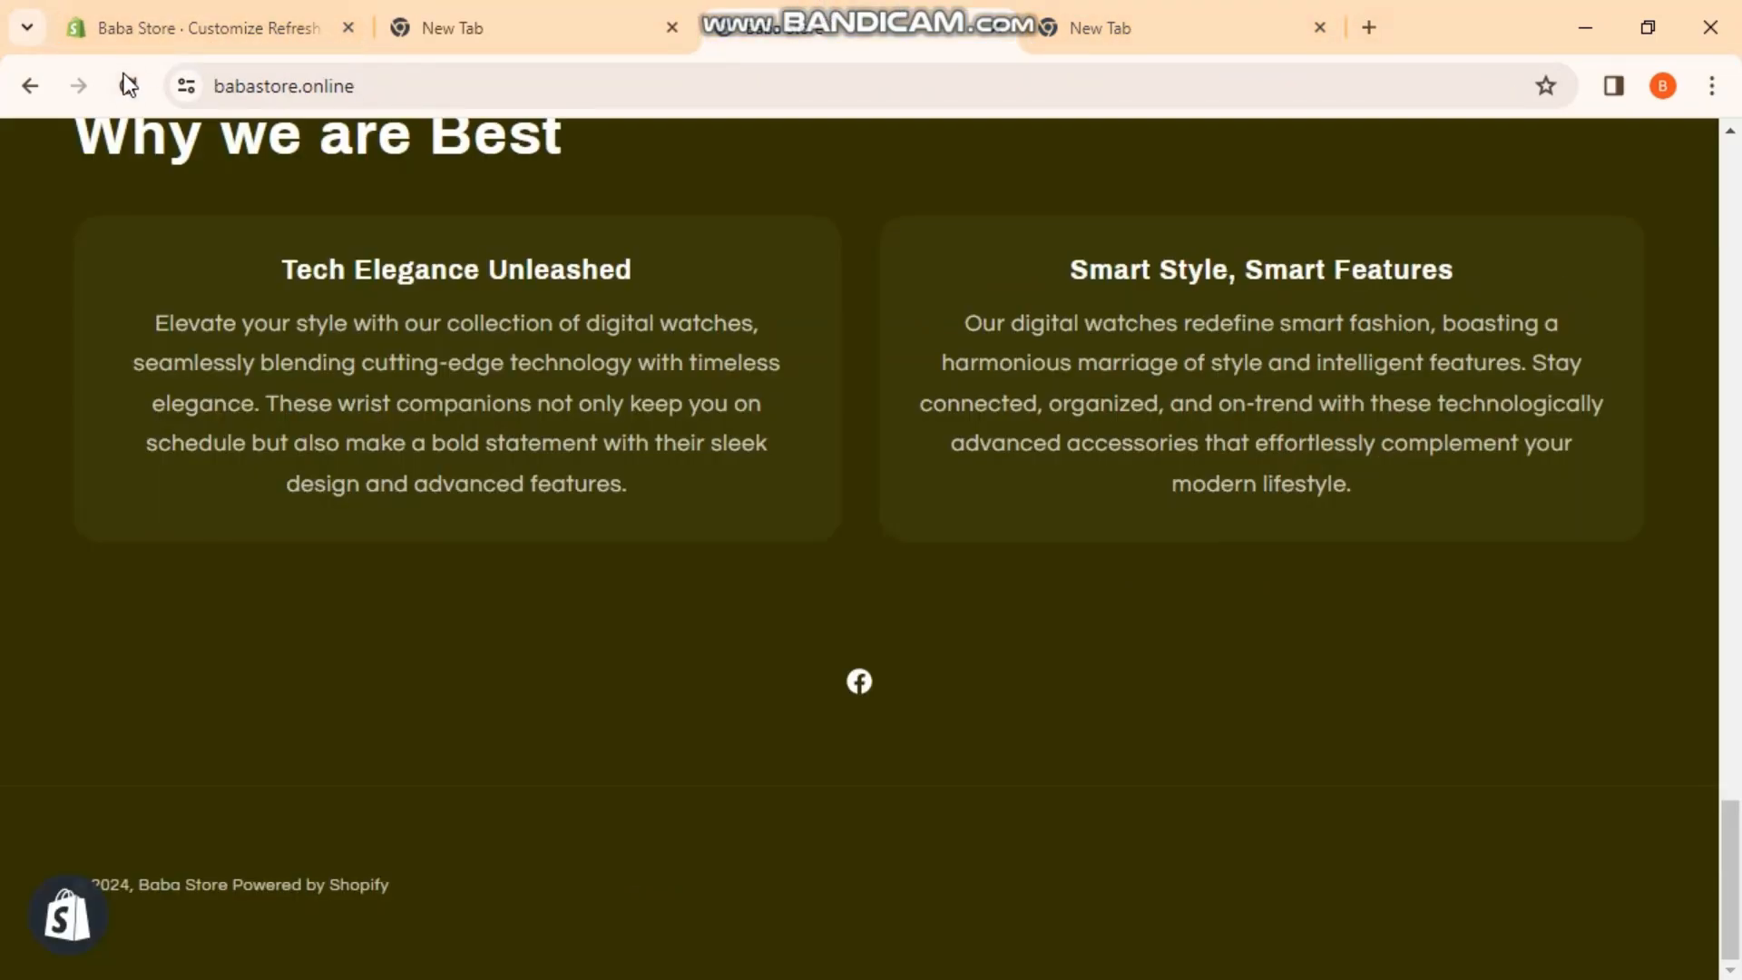
{"action": "left_click", "coordinate": [128, 85]}
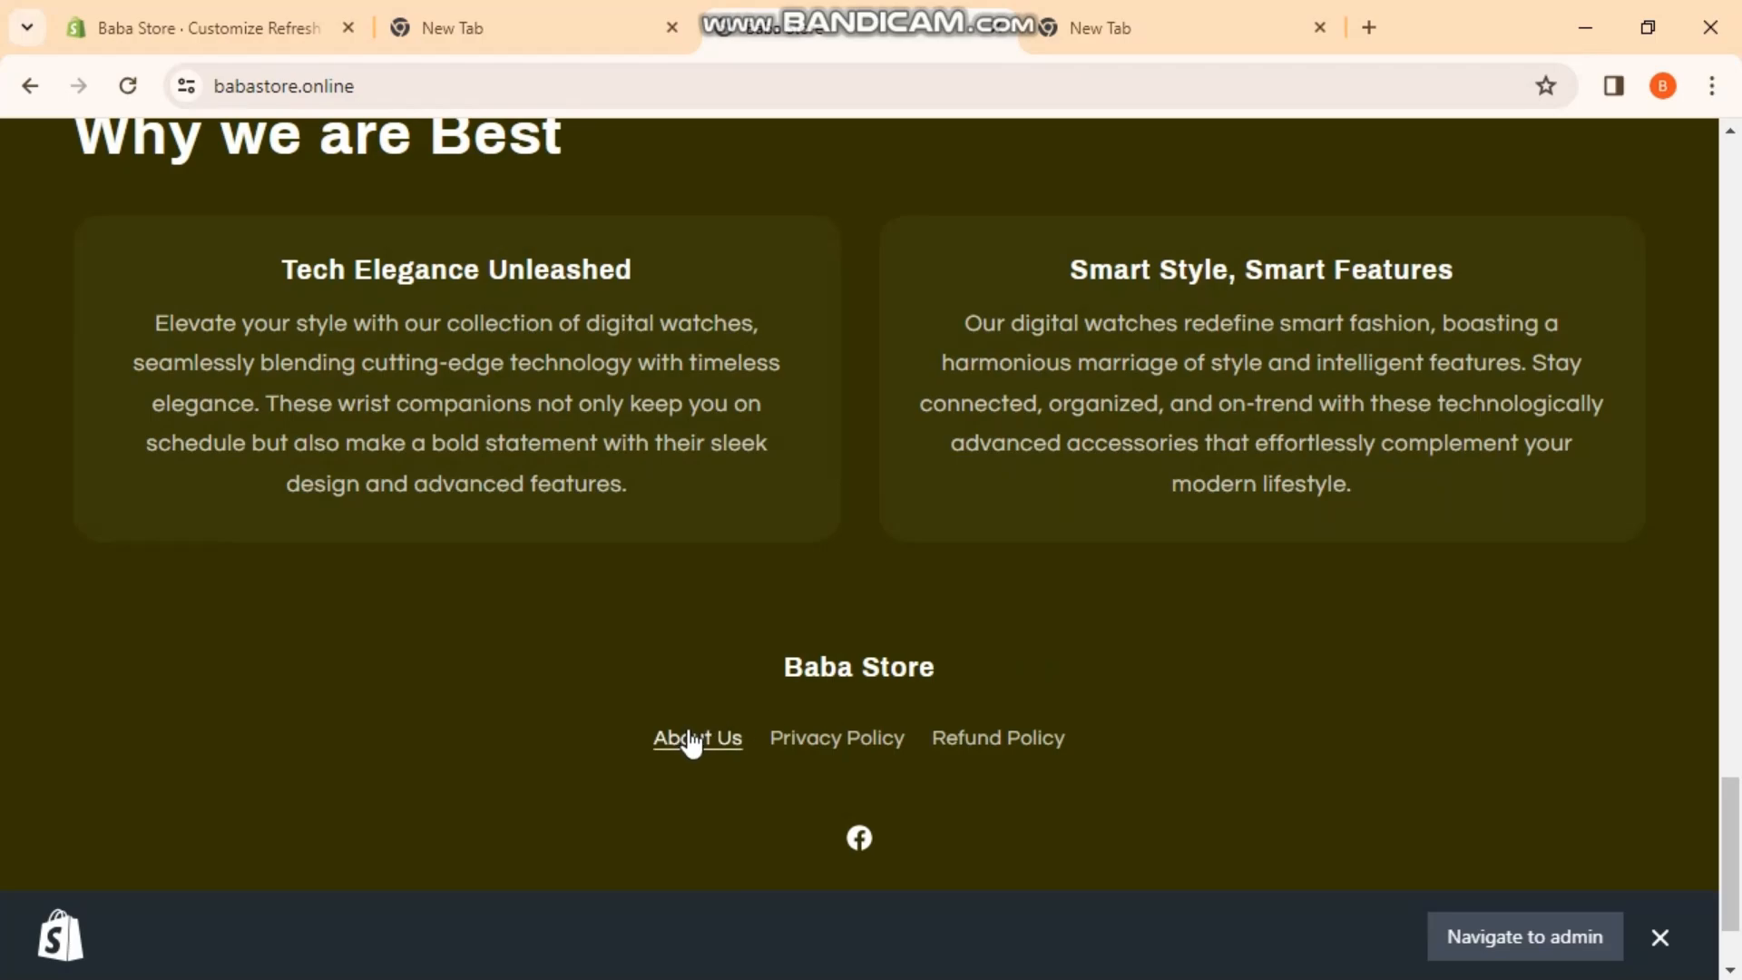
{"action": "left_click", "coordinate": [691, 739]}
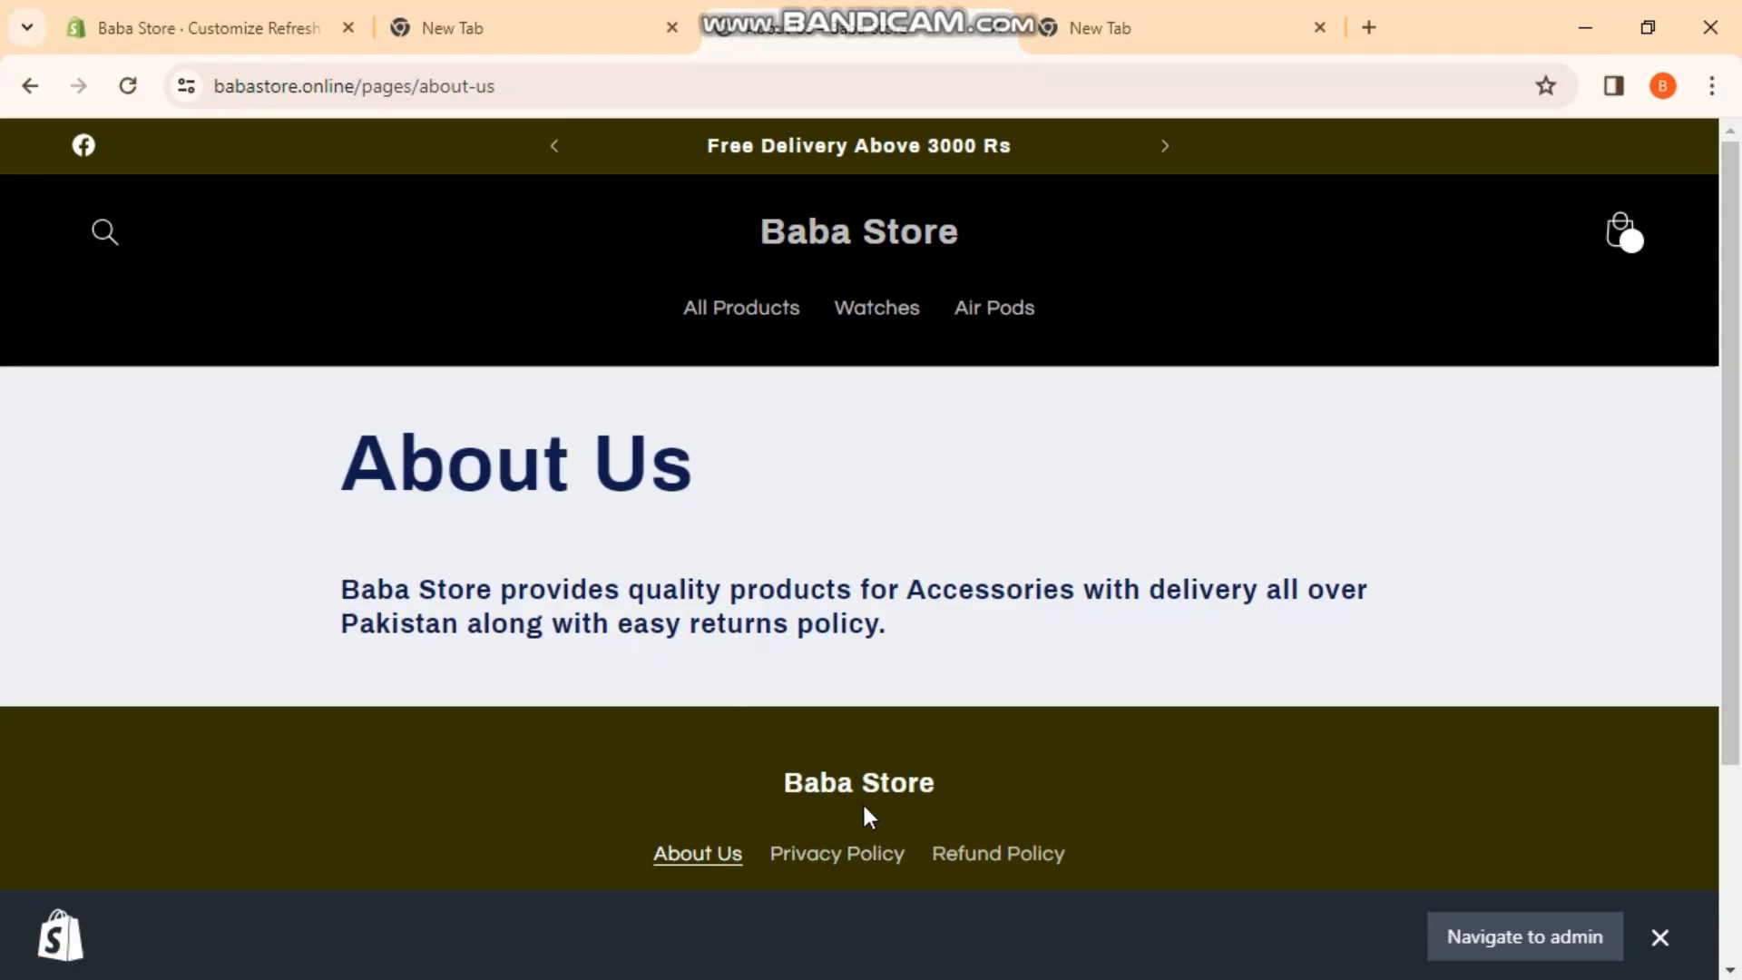
{"action": "left_click", "coordinate": [862, 853]}
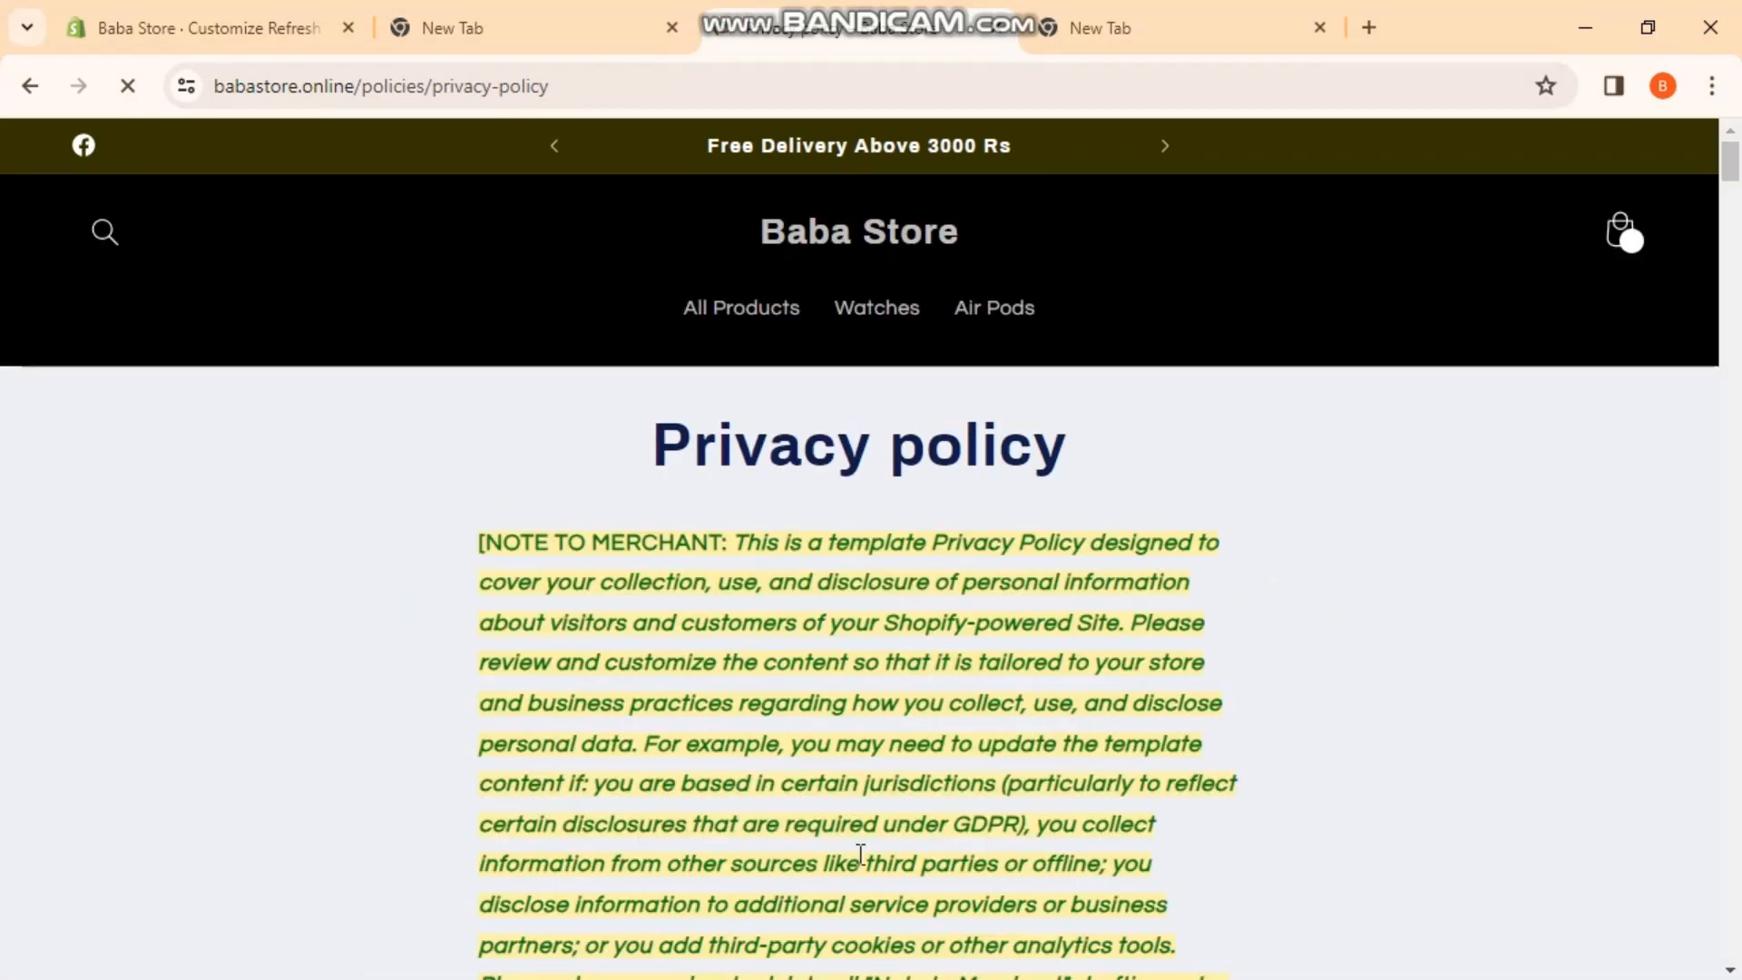
{"action": "left_click_drag", "start_coordinate": [1729, 163], "coordinate": [1735, 923]}
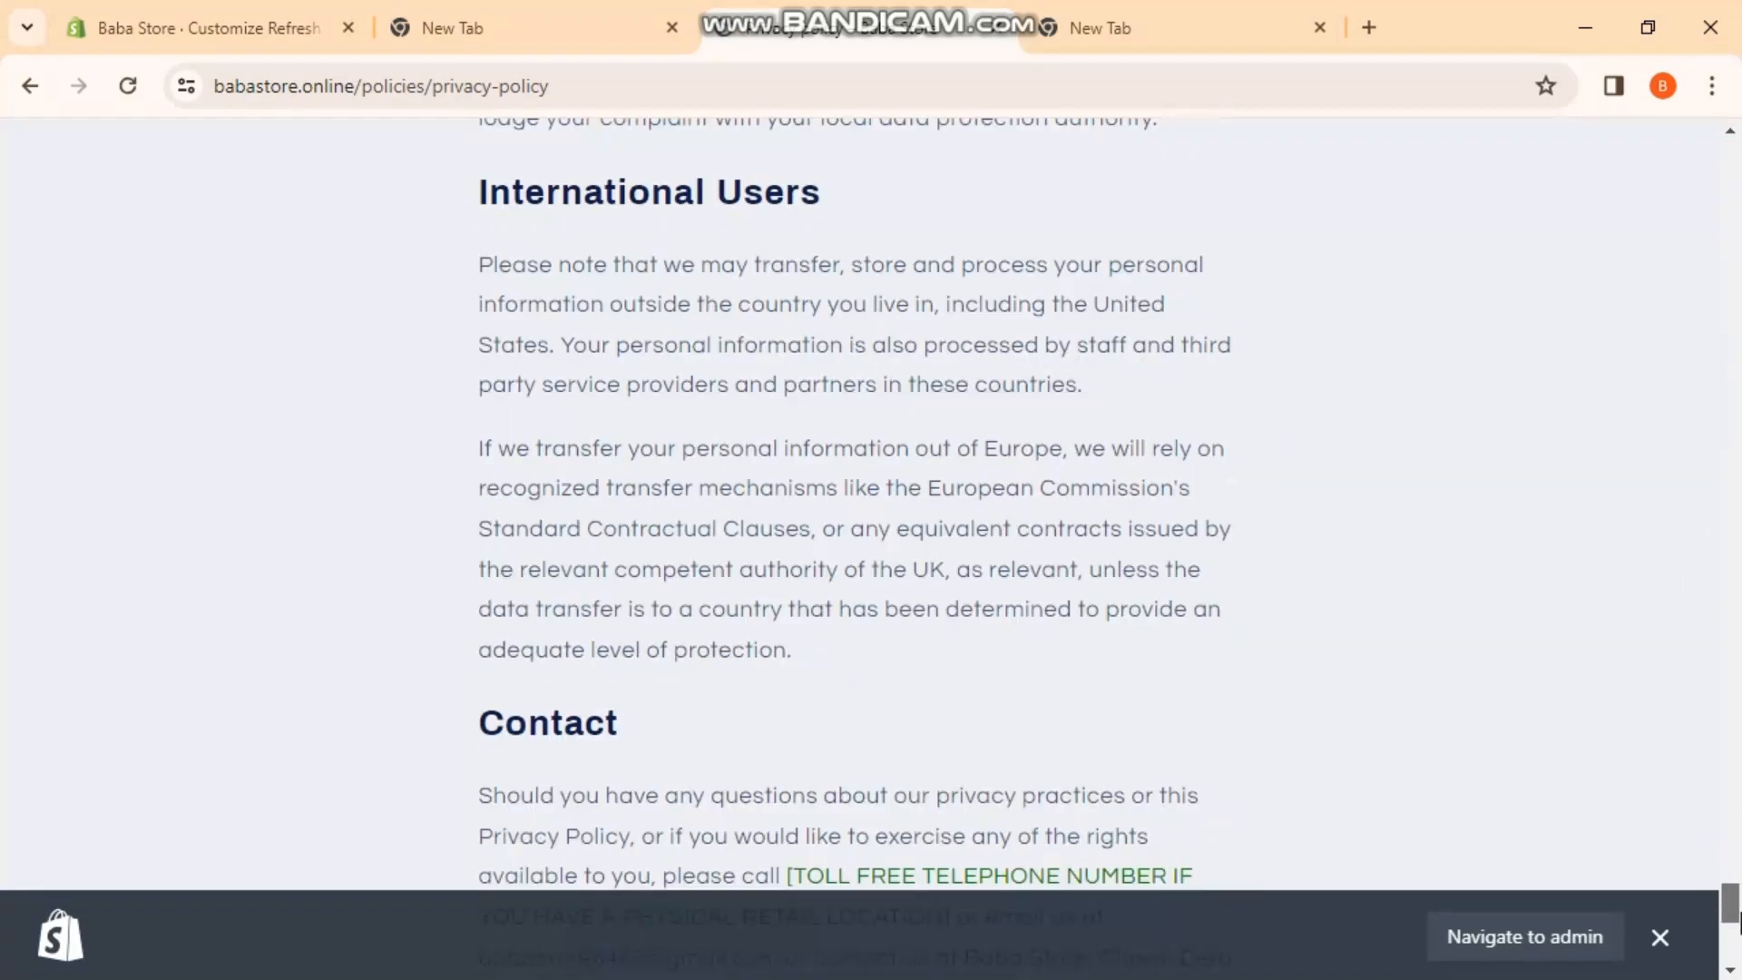
{"action": "left_click", "coordinate": [1659, 937]}
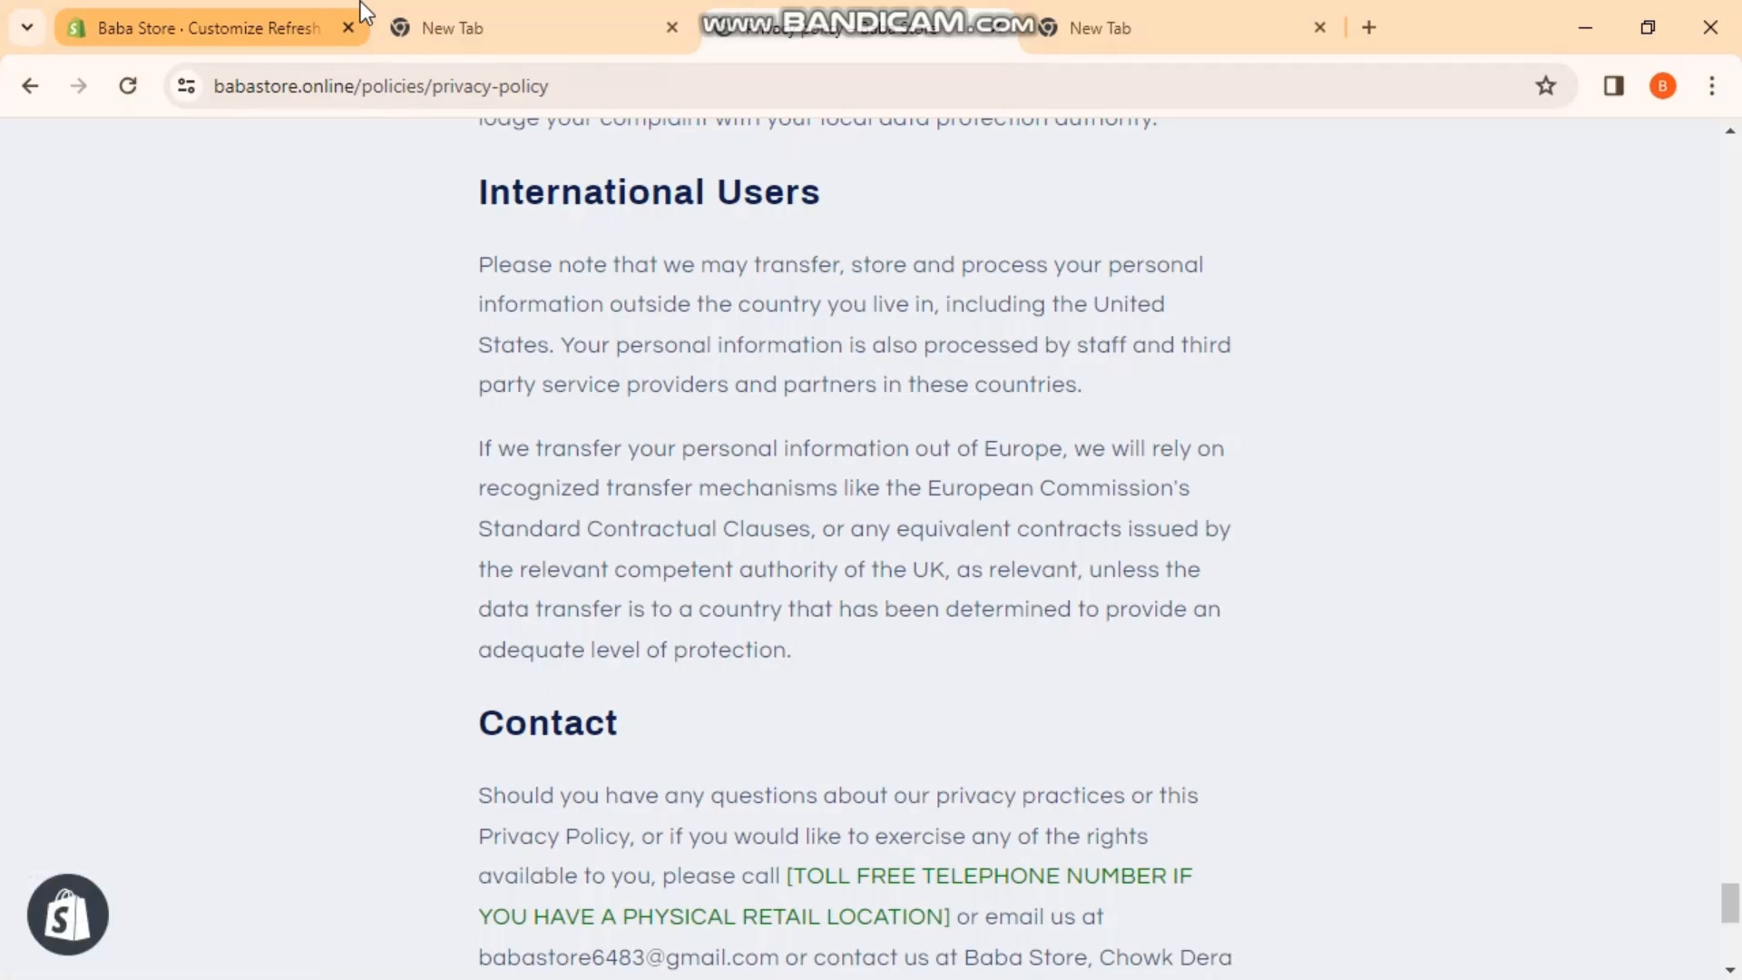
- Load babastore.online in a separate tab and view the Refund Policy page linked in the storefront's footer
{"action": "left_click", "coordinate": [505, 12]}
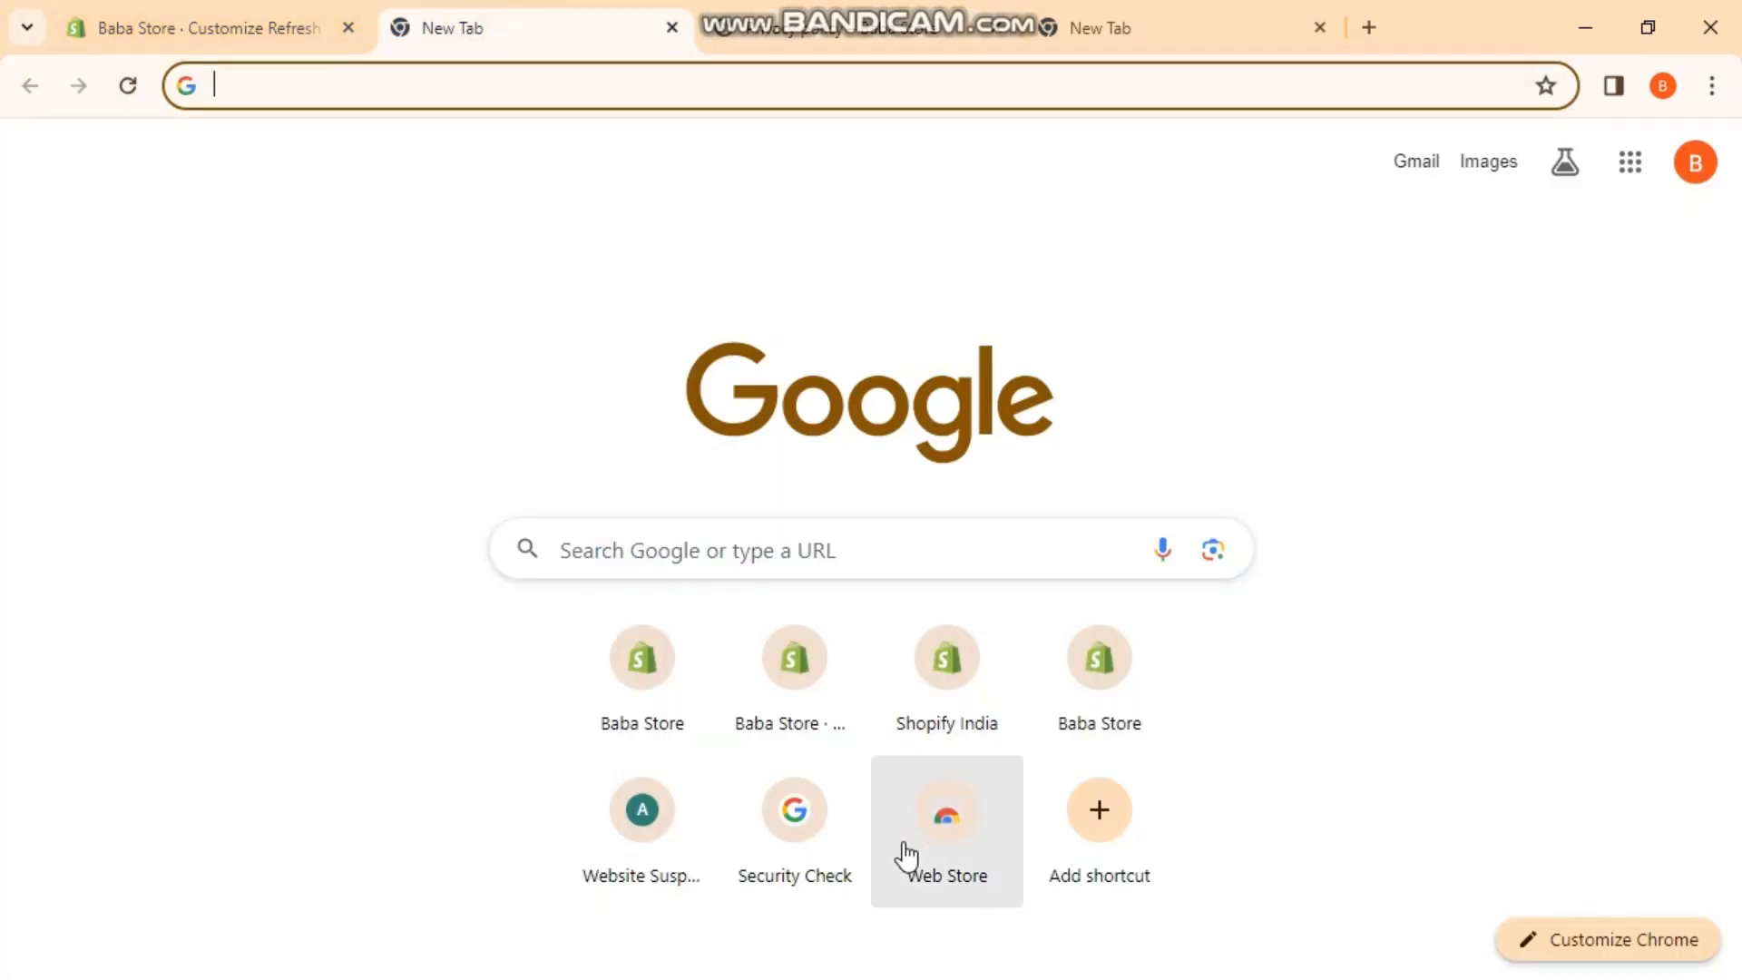
{"action": "left_click", "coordinate": [1157, 13]}
{"action": "key", "text": "ctrl+a"}
{"action": "type", "text": "b"}
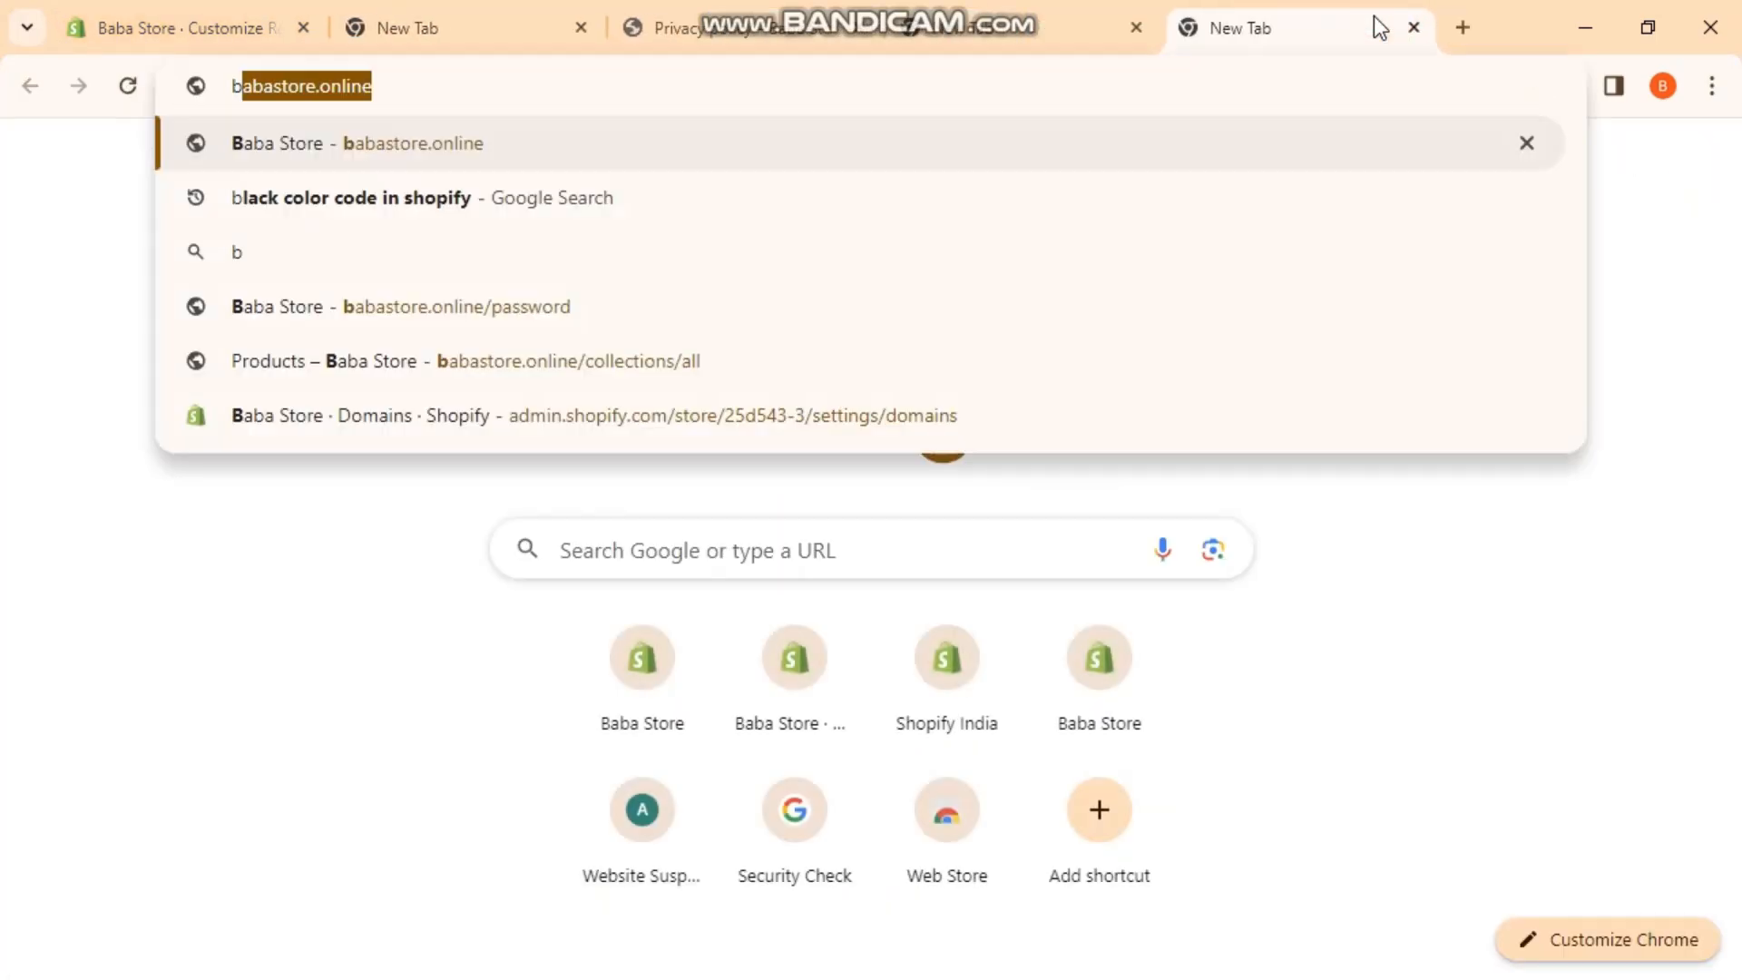
{"action": "key", "text": "Return"}
{"action": "scroll", "coordinate": [1379, 27], "scroll_direction": "down", "scroll_amount": 5}
{"action": "scroll", "coordinate": [1379, 27], "scroll_direction": "down", "scroll_amount": 15}
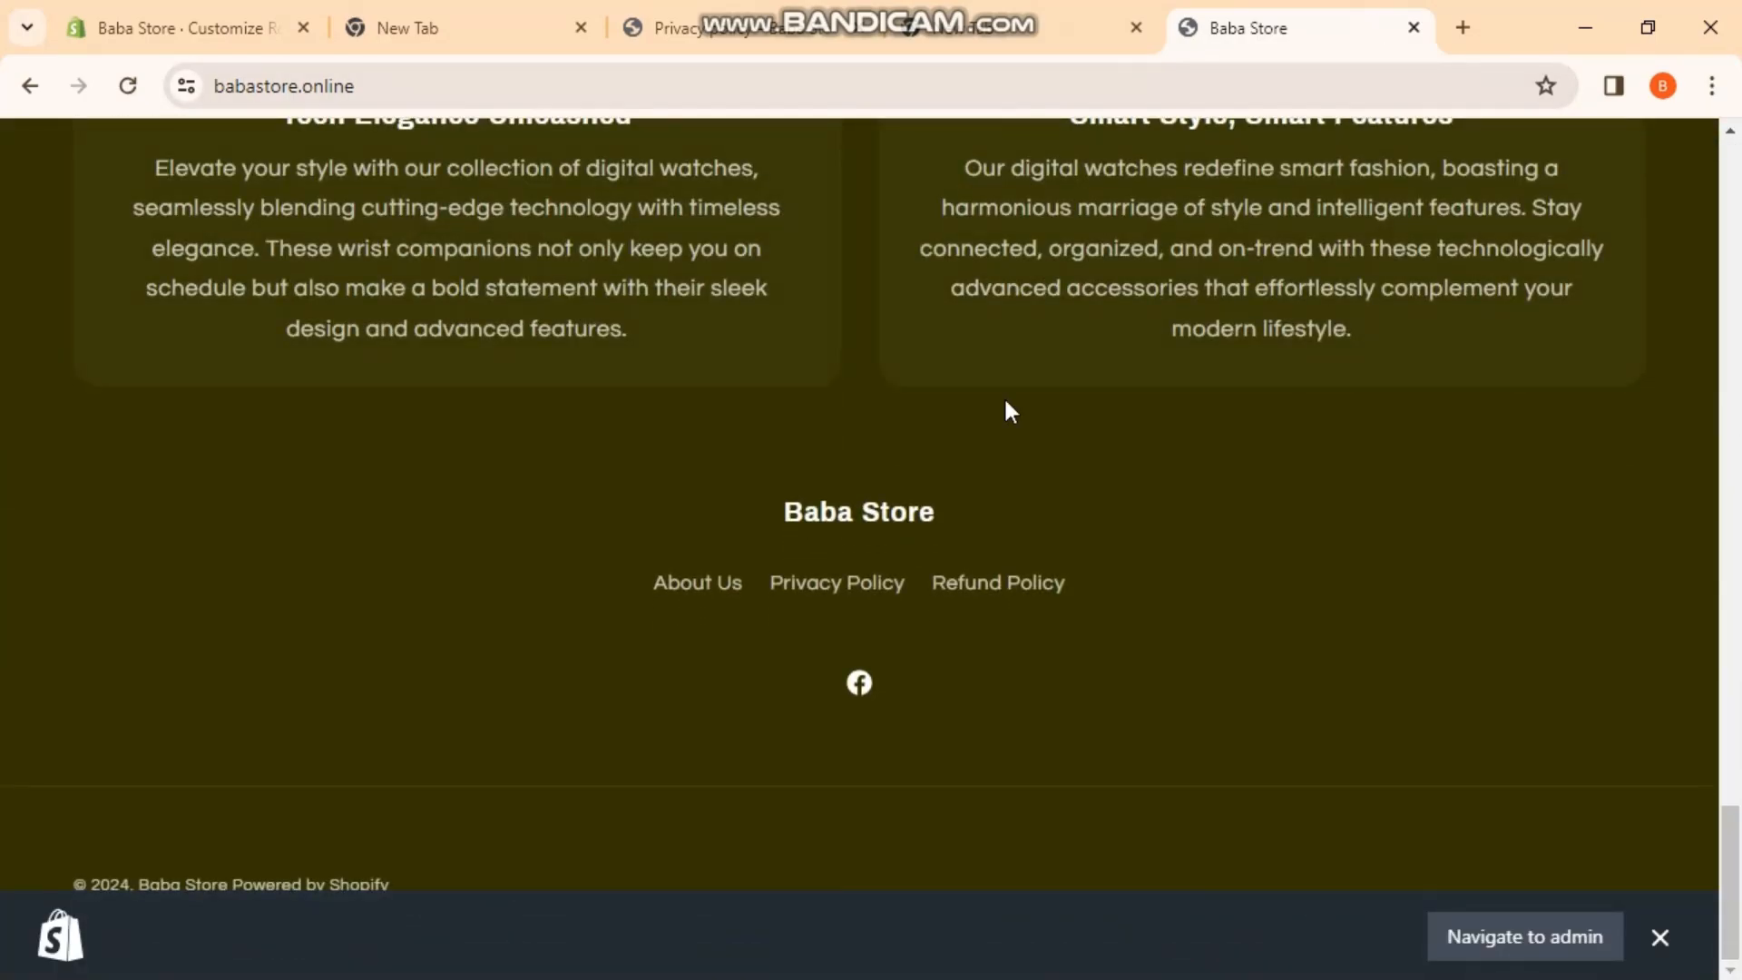
{"action": "left_click", "coordinate": [1007, 582]}
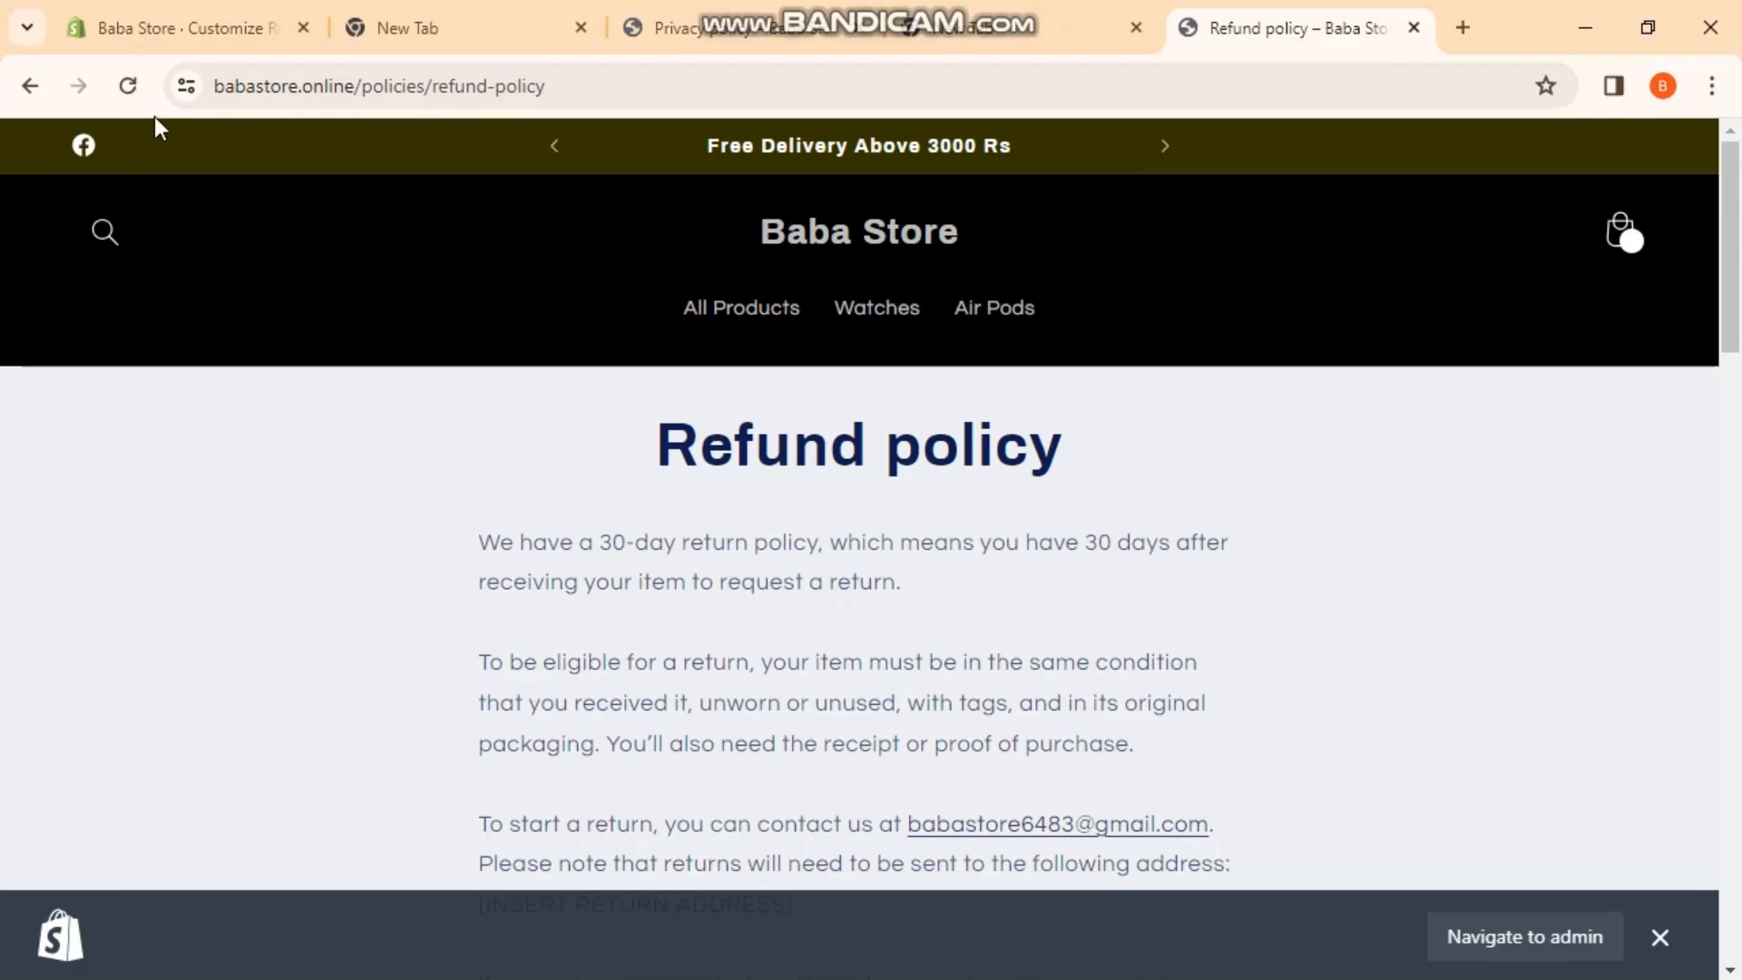
- Return to the theme editor's home page sections and check the Footer section's blocks and previewed policy links
{"action": "left_click", "coordinate": [172, 27]}
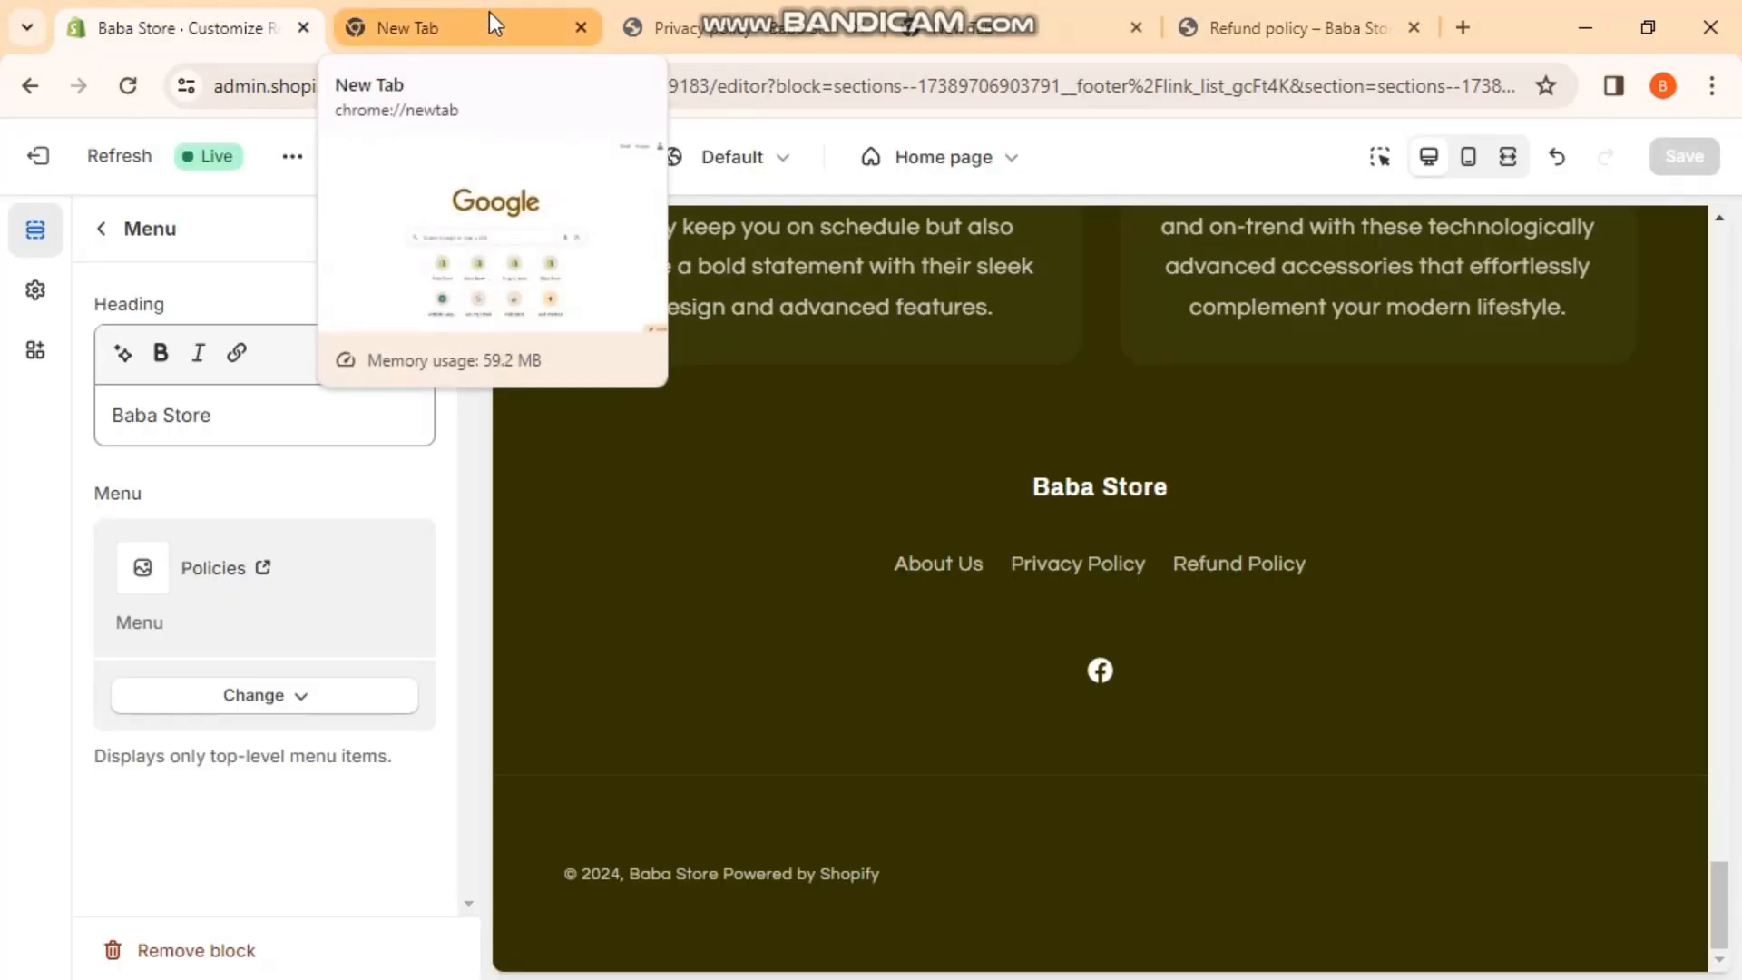
{"action": "left_click", "coordinate": [98, 229]}
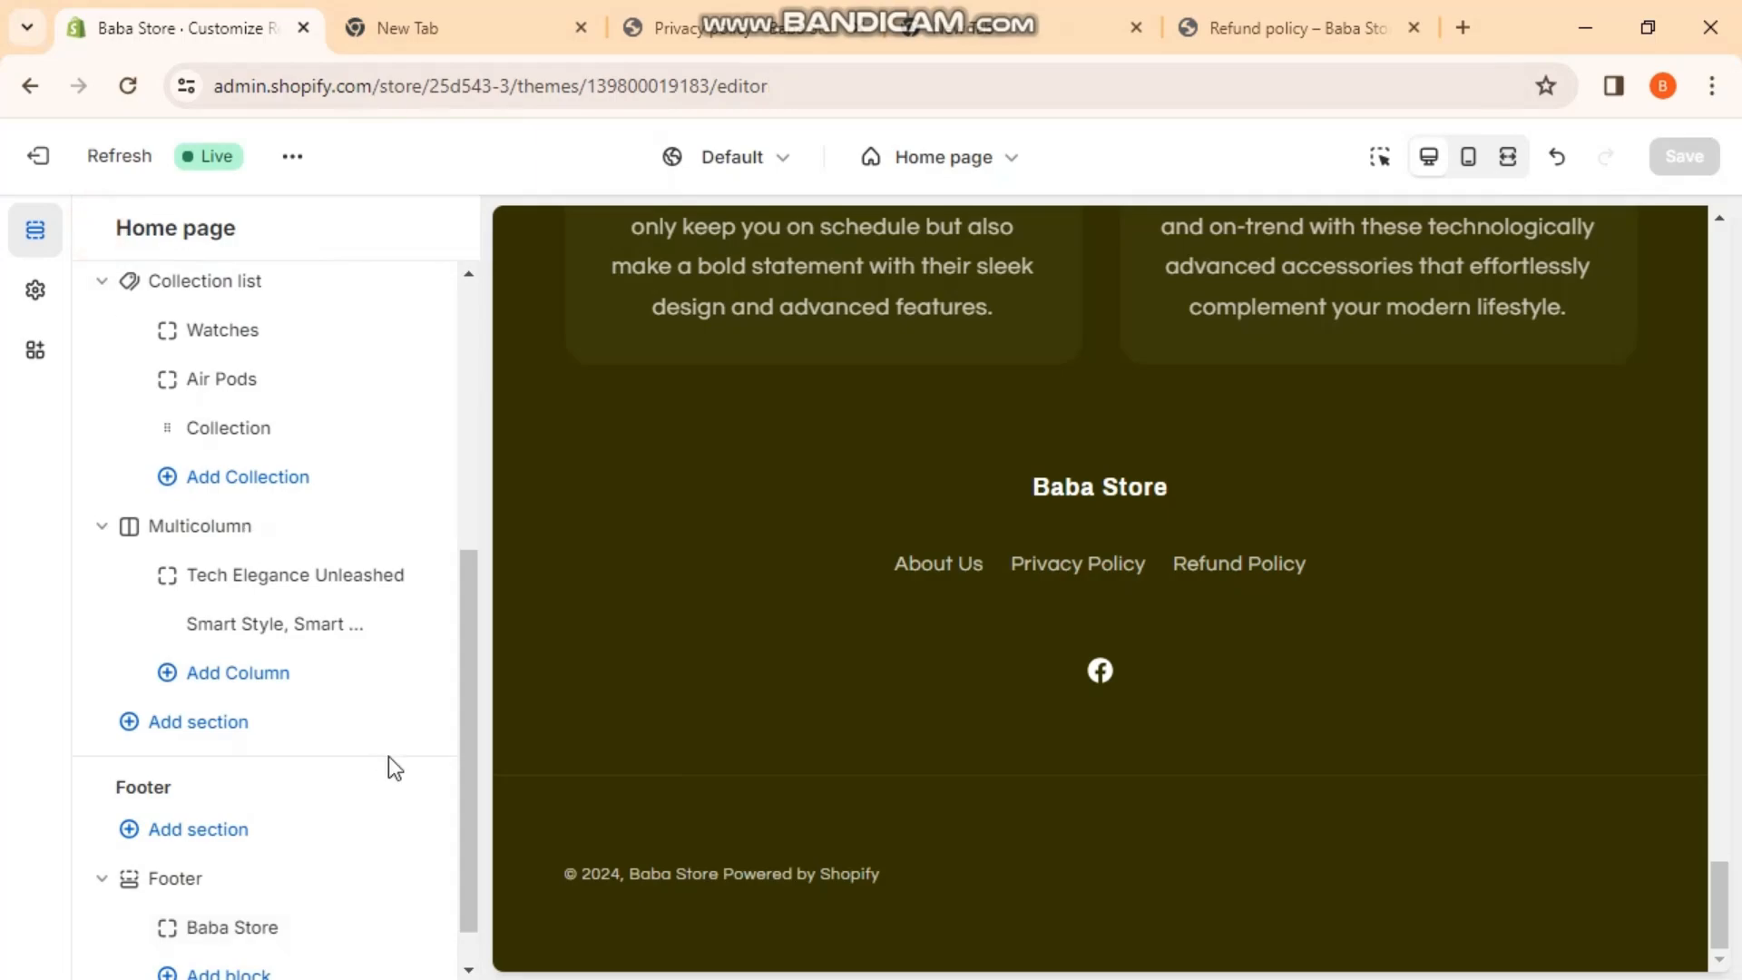
{"action": "scroll", "coordinate": [241, 940], "scroll_direction": "down", "scroll_amount": 1}
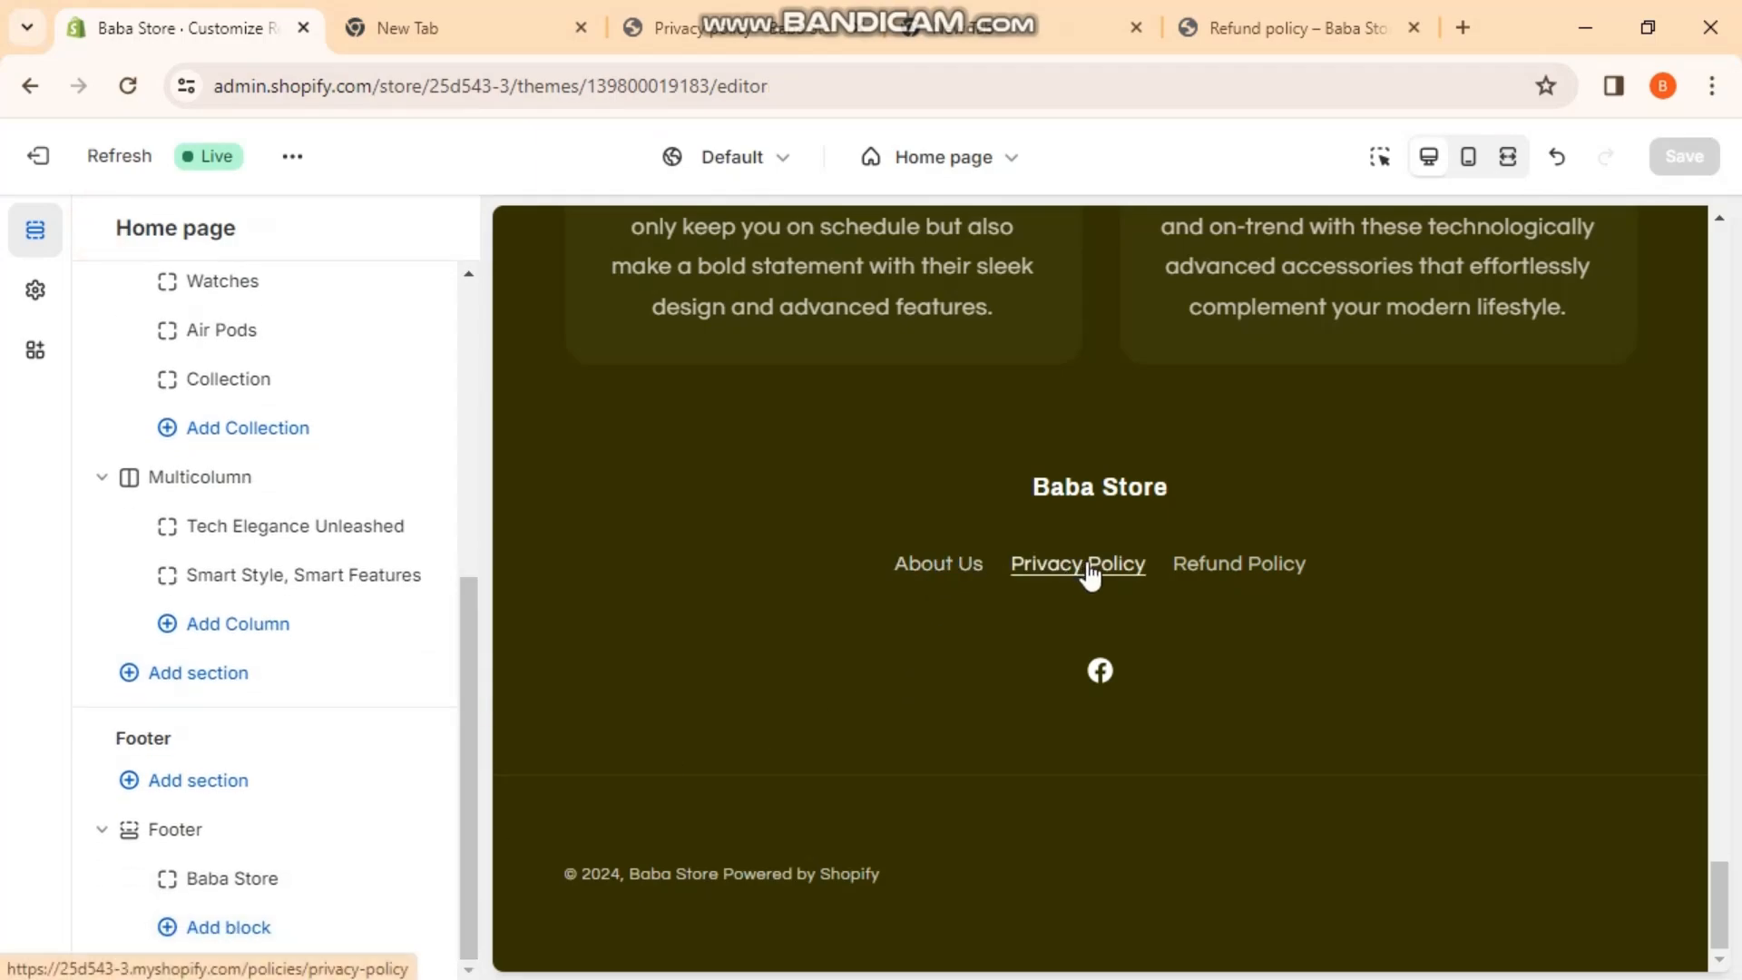
- Switch to the Abeeha.pk site and view its Track Your Order and Contact Us footer pages as a reference
{"action": "left_click", "coordinate": [1325, 20]}
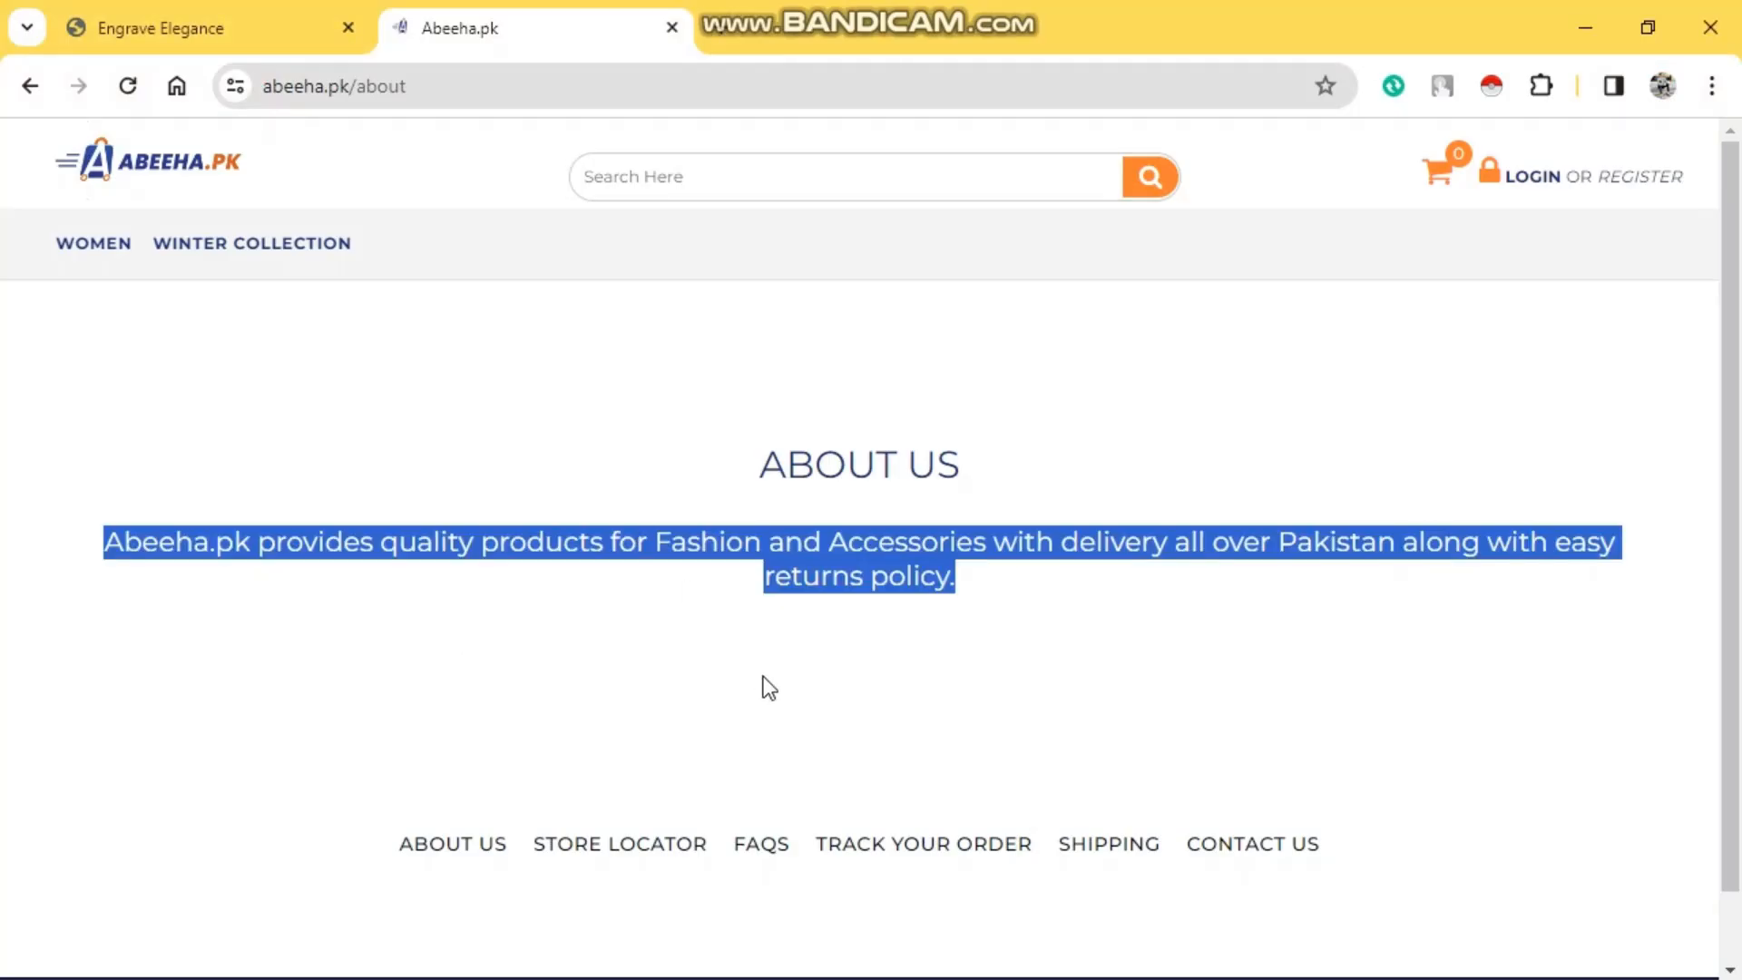
{"action": "left_click", "coordinate": [773, 695]}
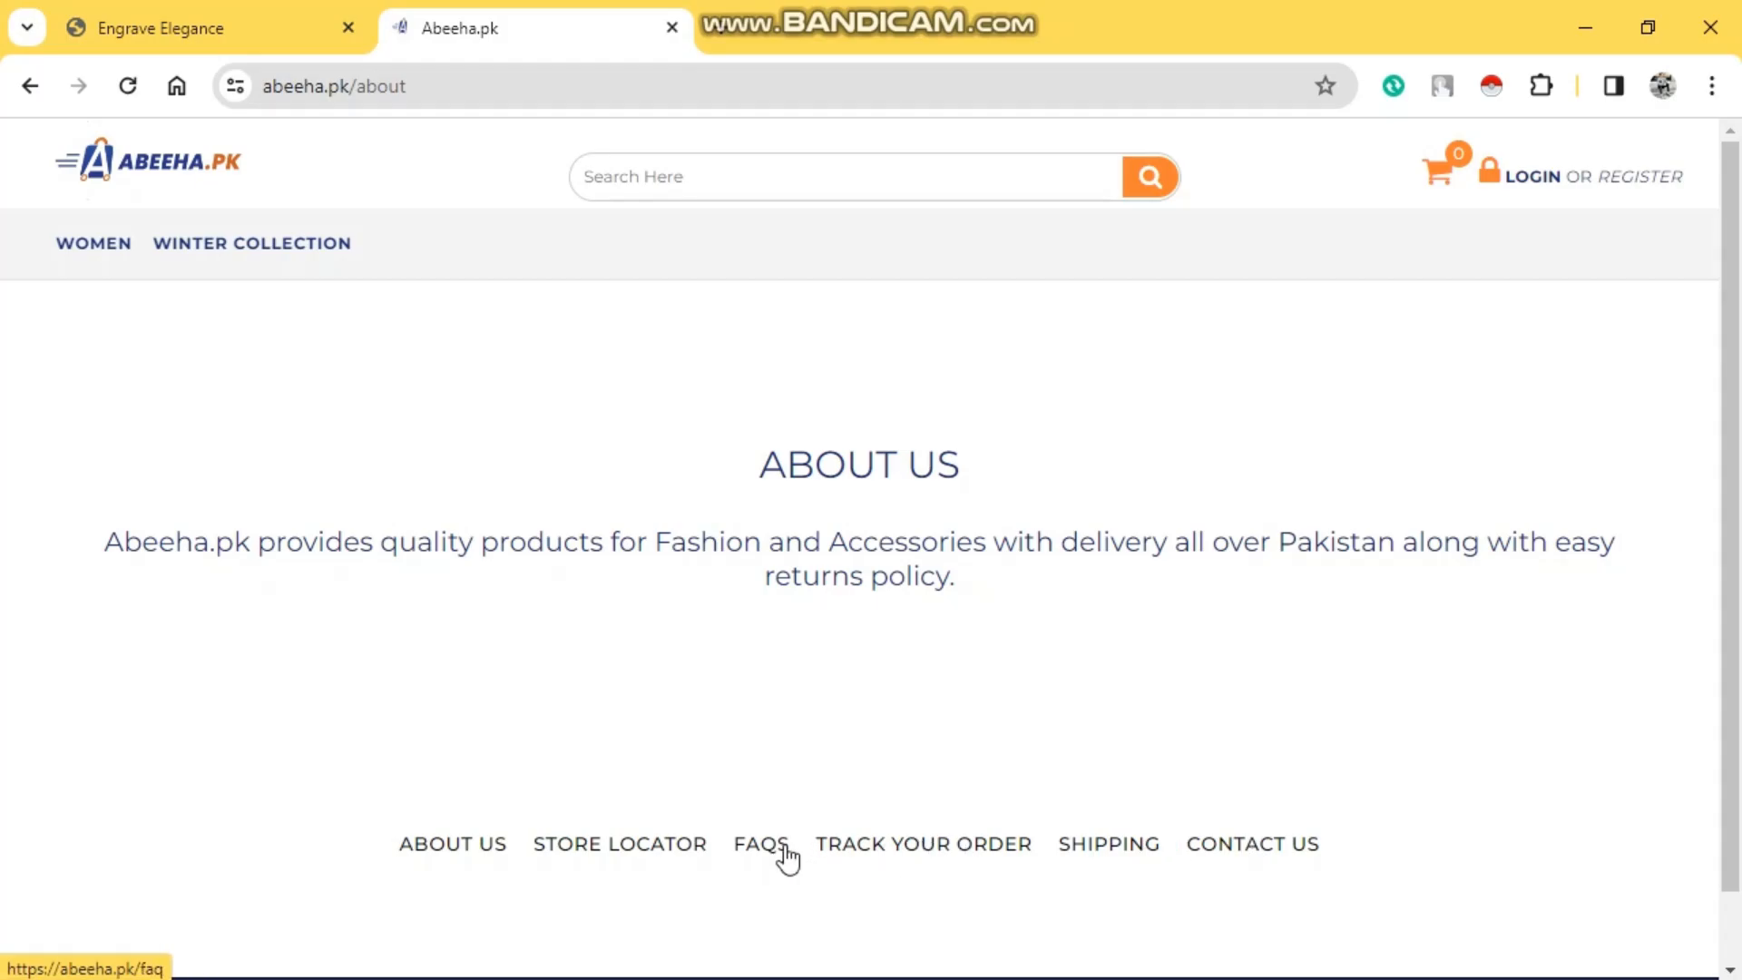
{"action": "left_click", "coordinate": [915, 851]}
{"action": "triple_click", "coordinate": [754, 525]}
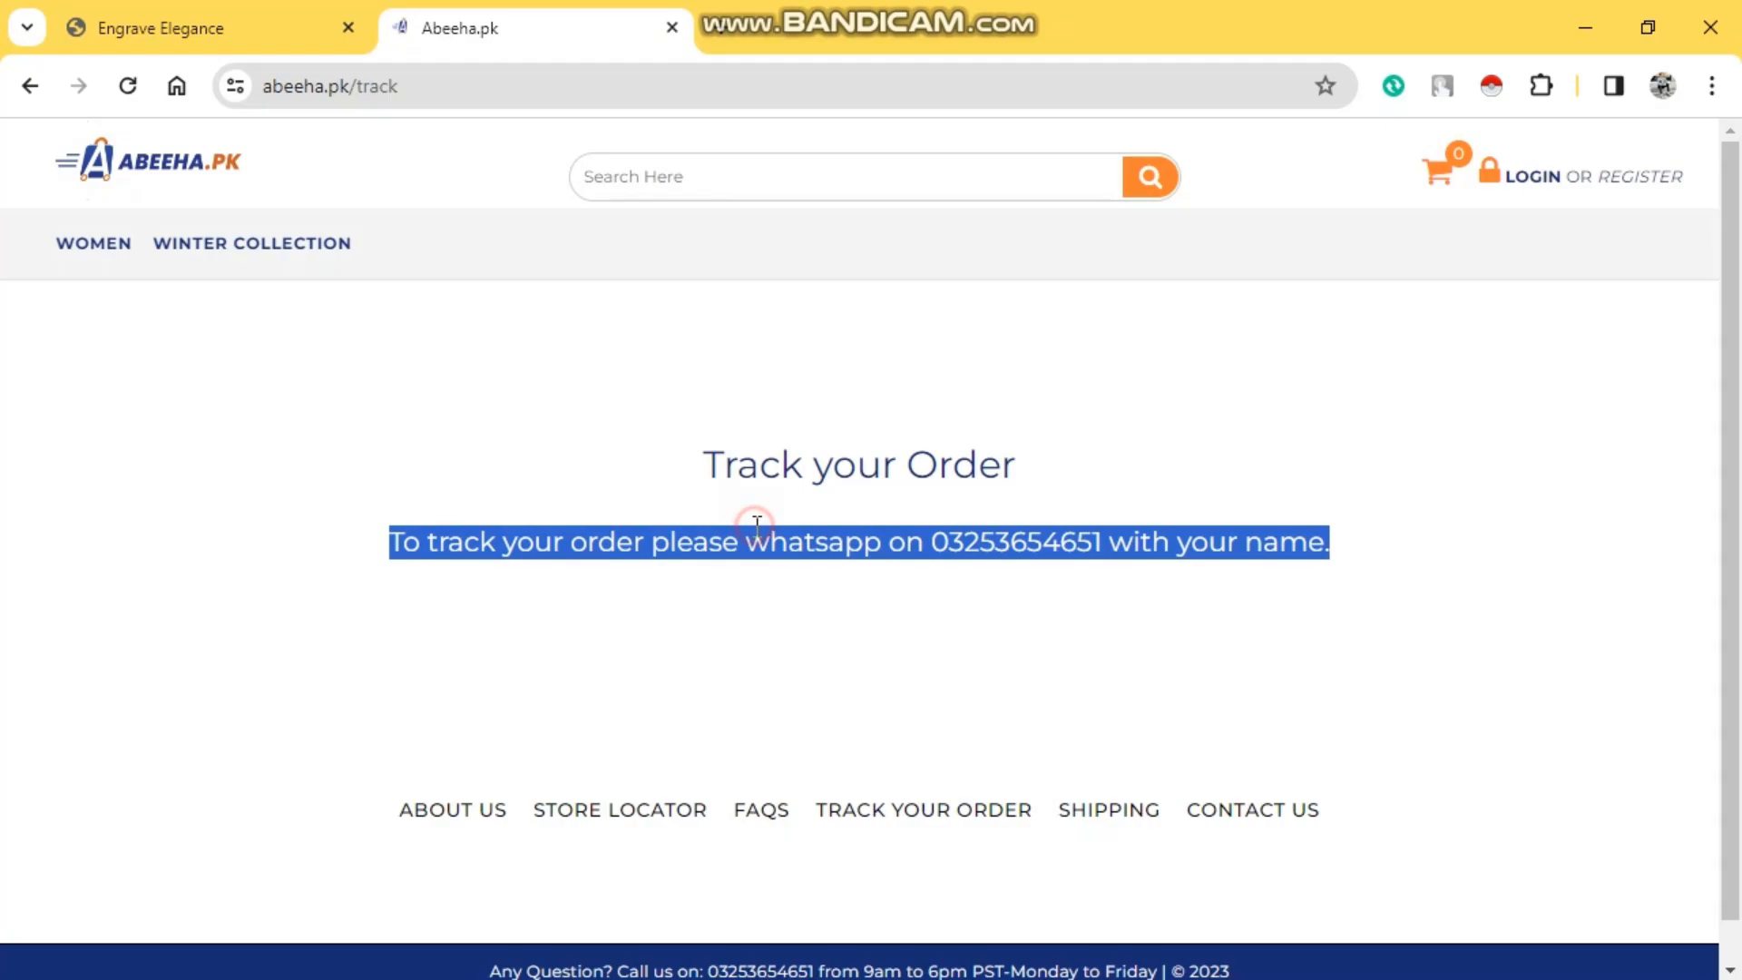
{"action": "left_click", "coordinate": [777, 617]}
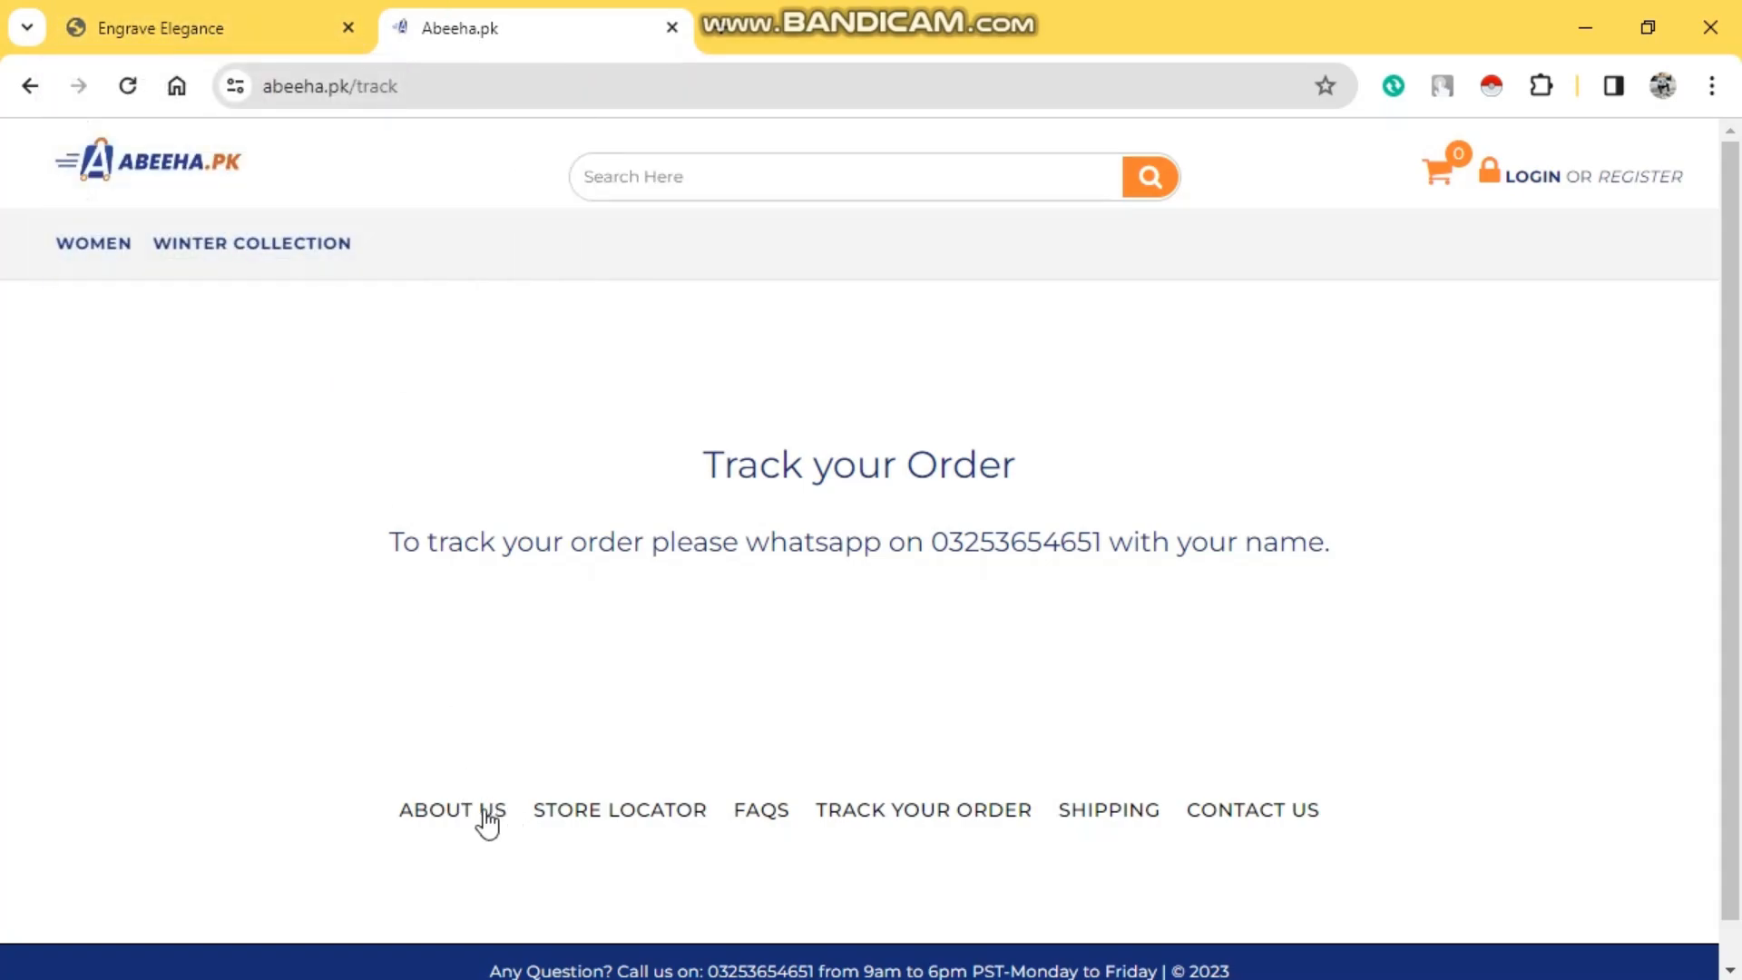
{"action": "left_click", "coordinate": [1284, 810]}
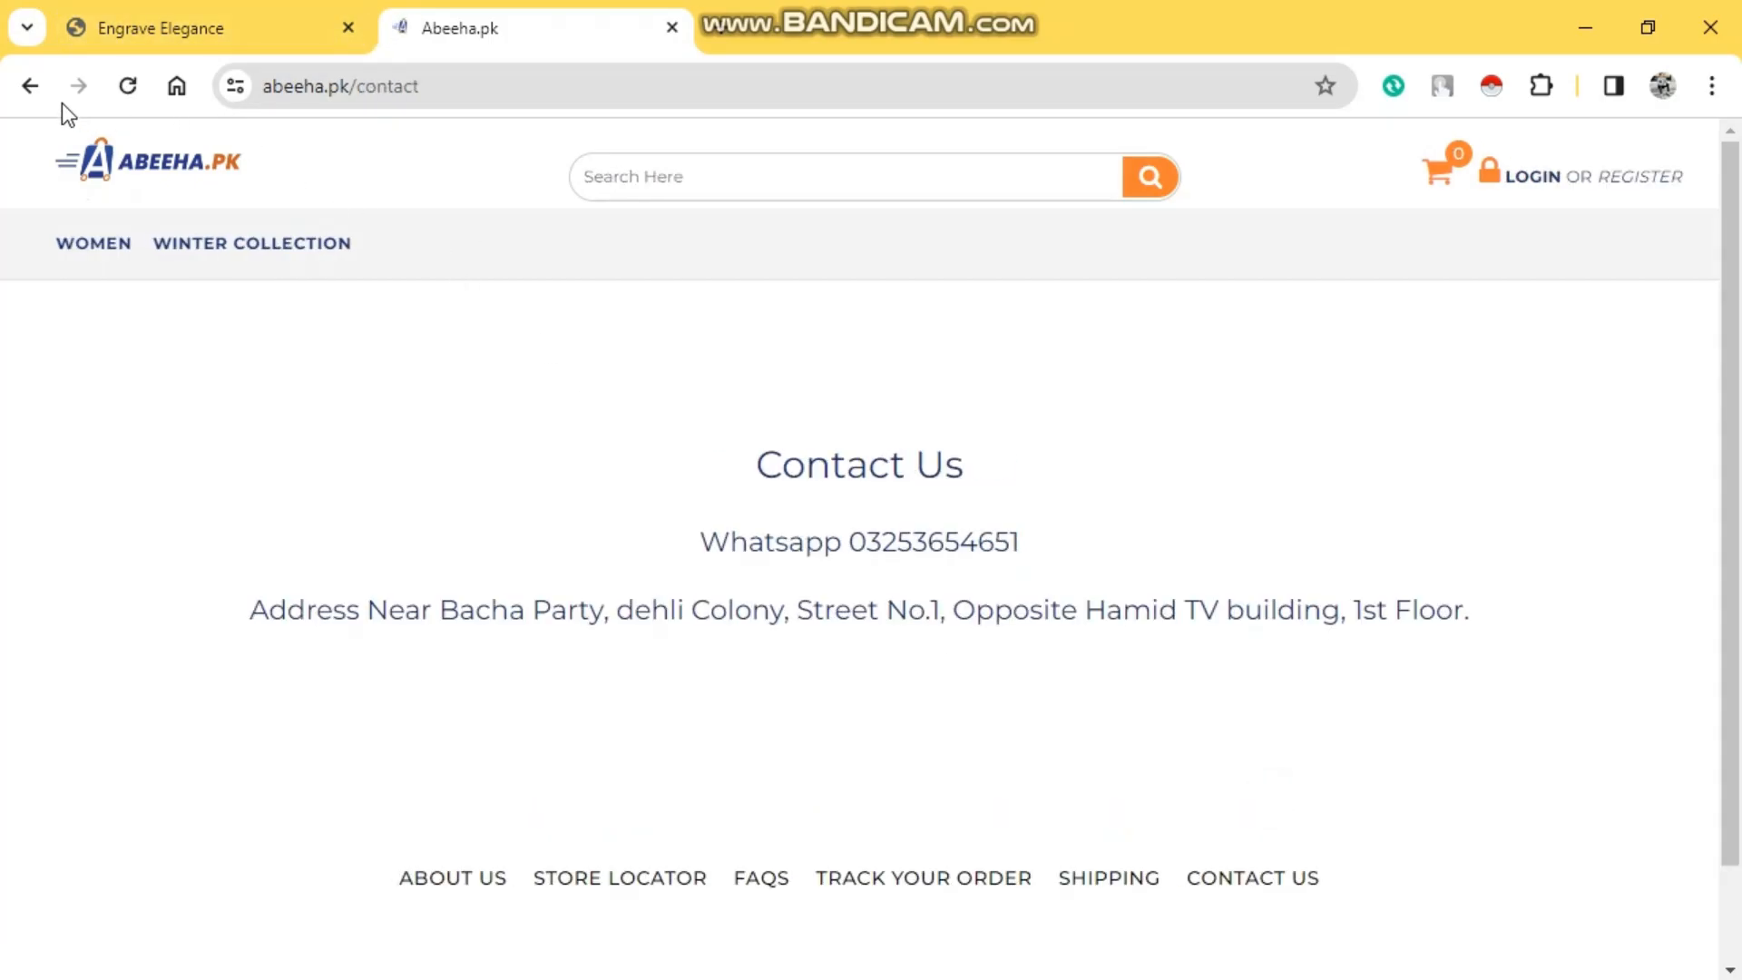
{"action": "left_click", "coordinate": [30, 87]}
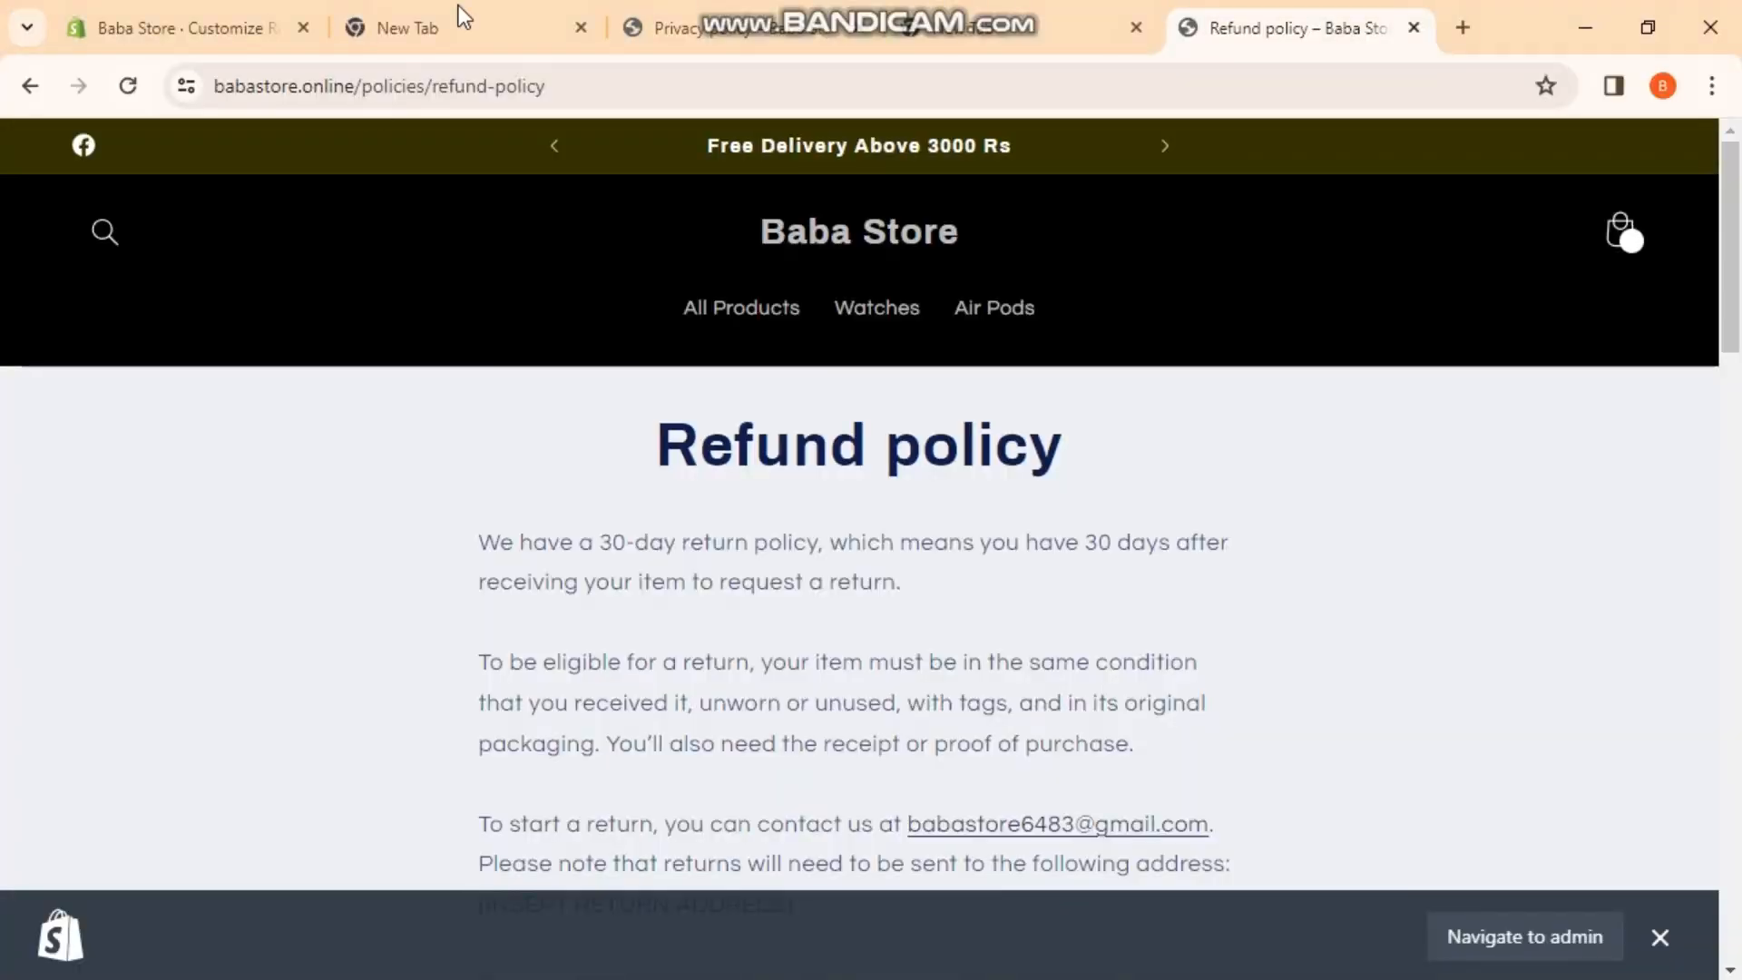
- Exit the Baba Store theme editor and open the Policies menu from the online store's Navigation page
{"action": "left_click", "coordinate": [255, 8]}
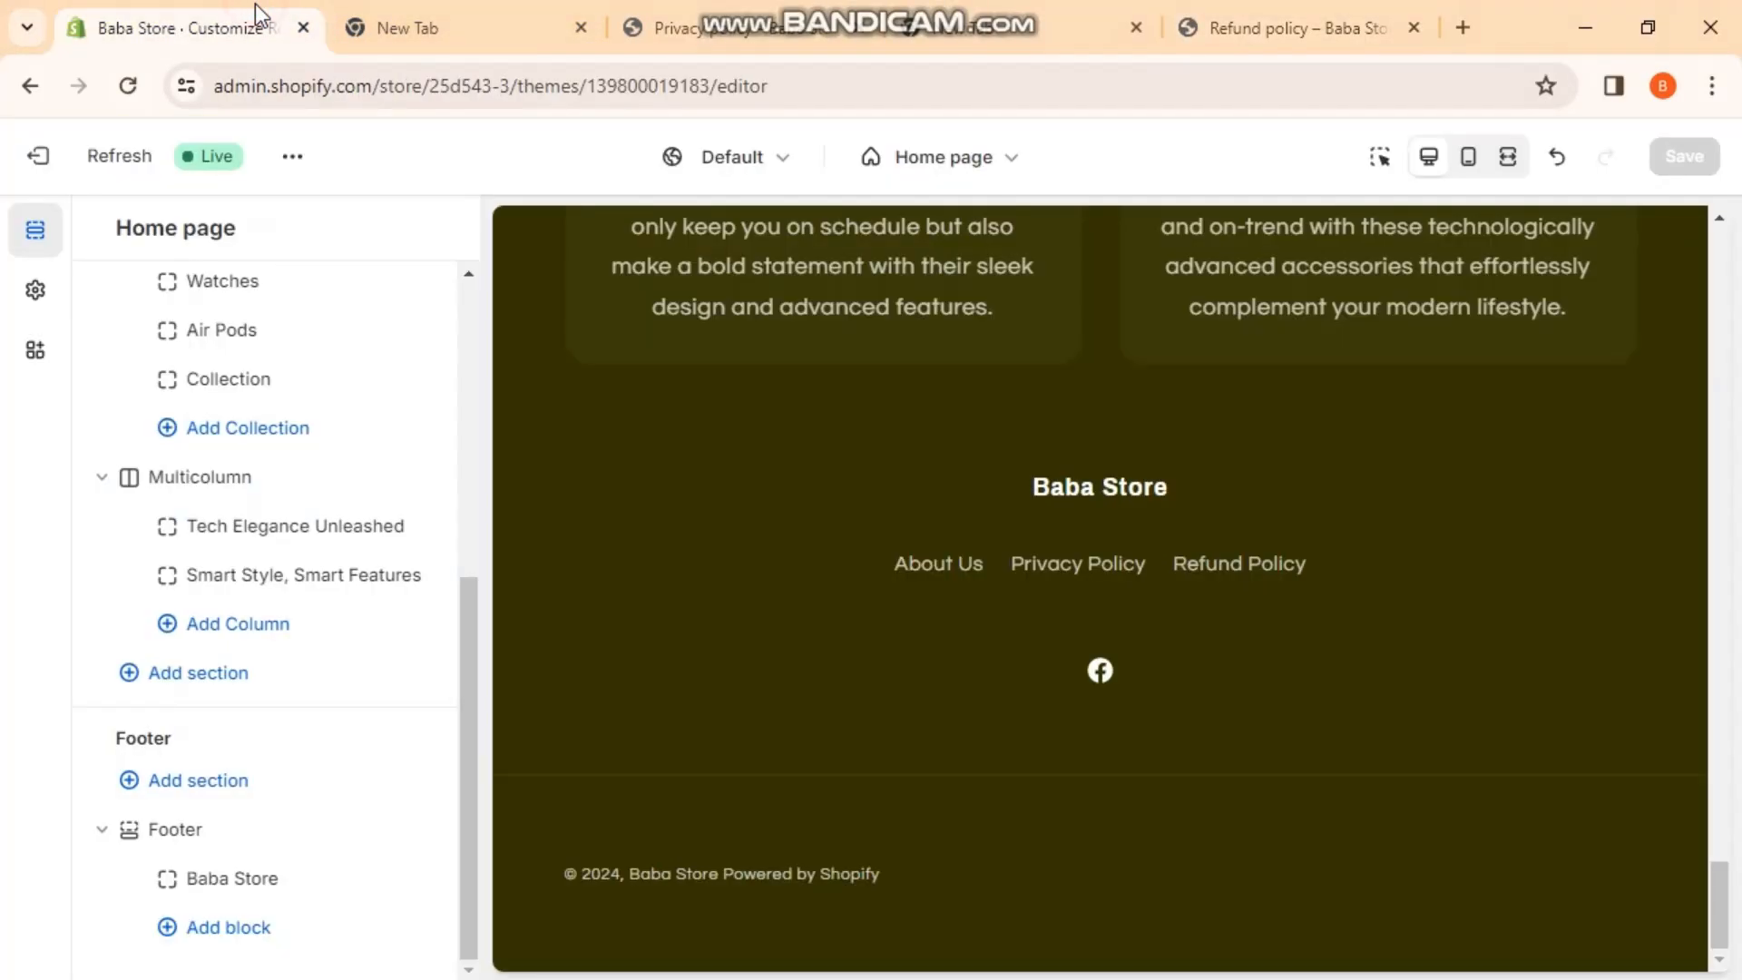
{"action": "left_click", "coordinate": [62, 158]}
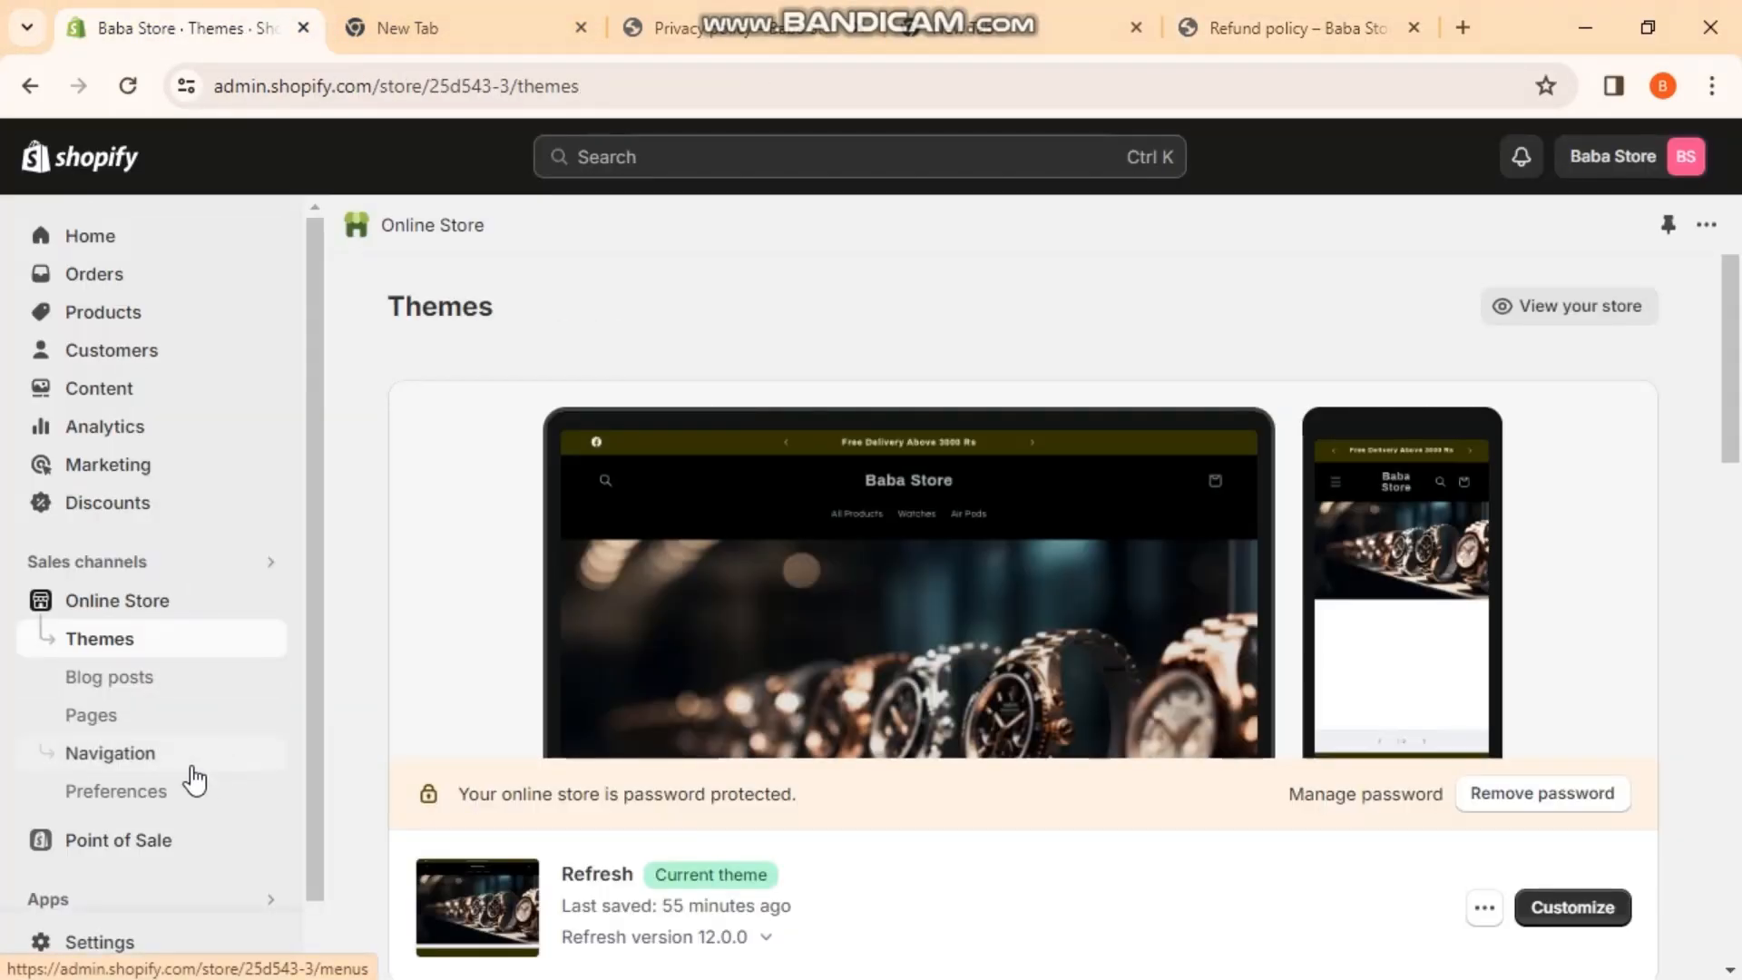
{"action": "left_click", "coordinate": [175, 757]}
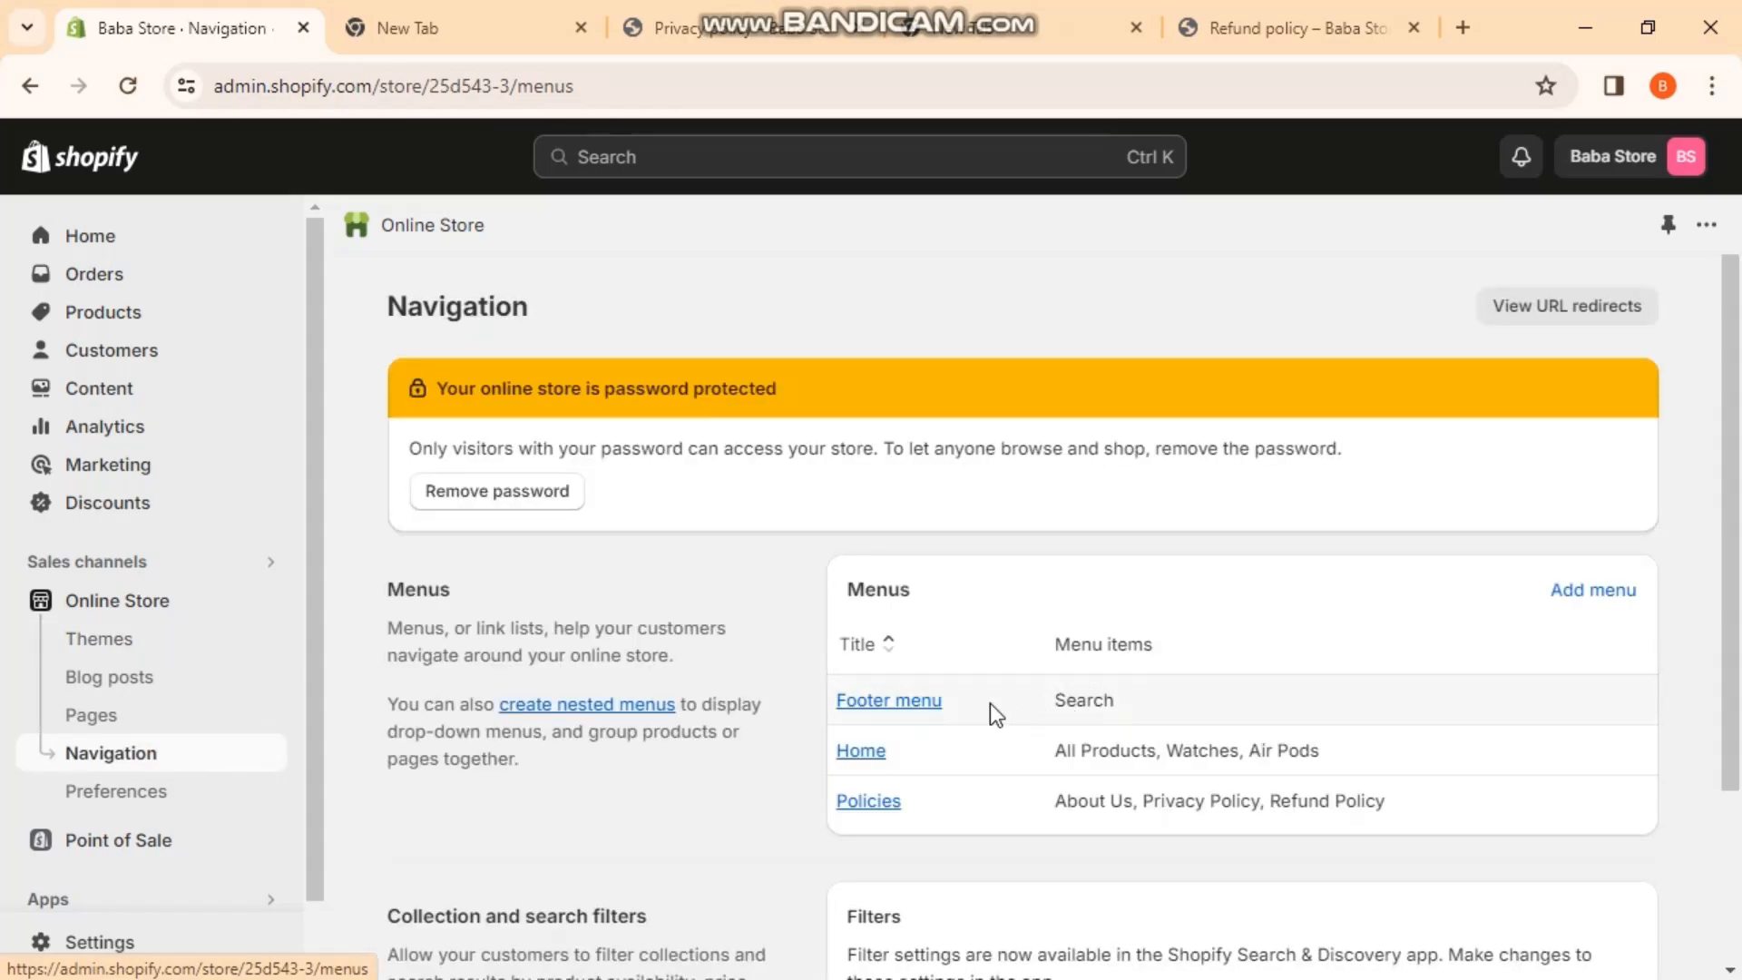
{"action": "left_click", "coordinate": [873, 802]}
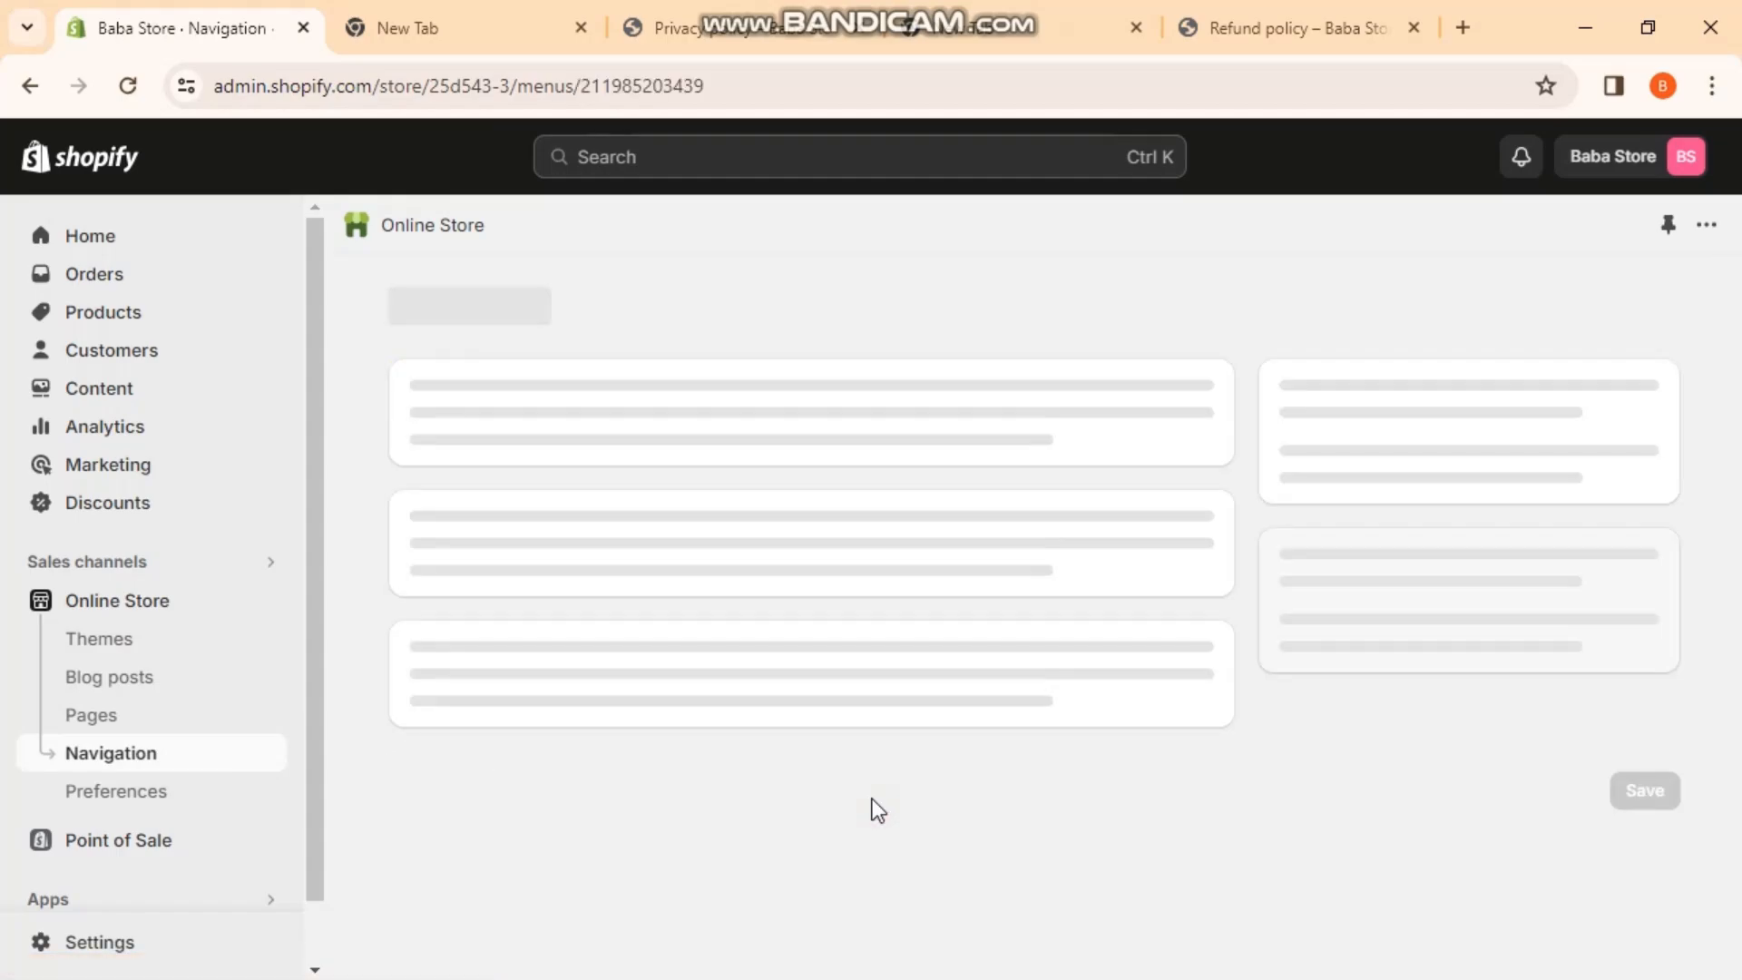
- Change the Policies menu's title to Footer and save the menu
{"action": "left_click", "coordinate": [495, 433]}
{"action": "double_click", "coordinate": [493, 432]}
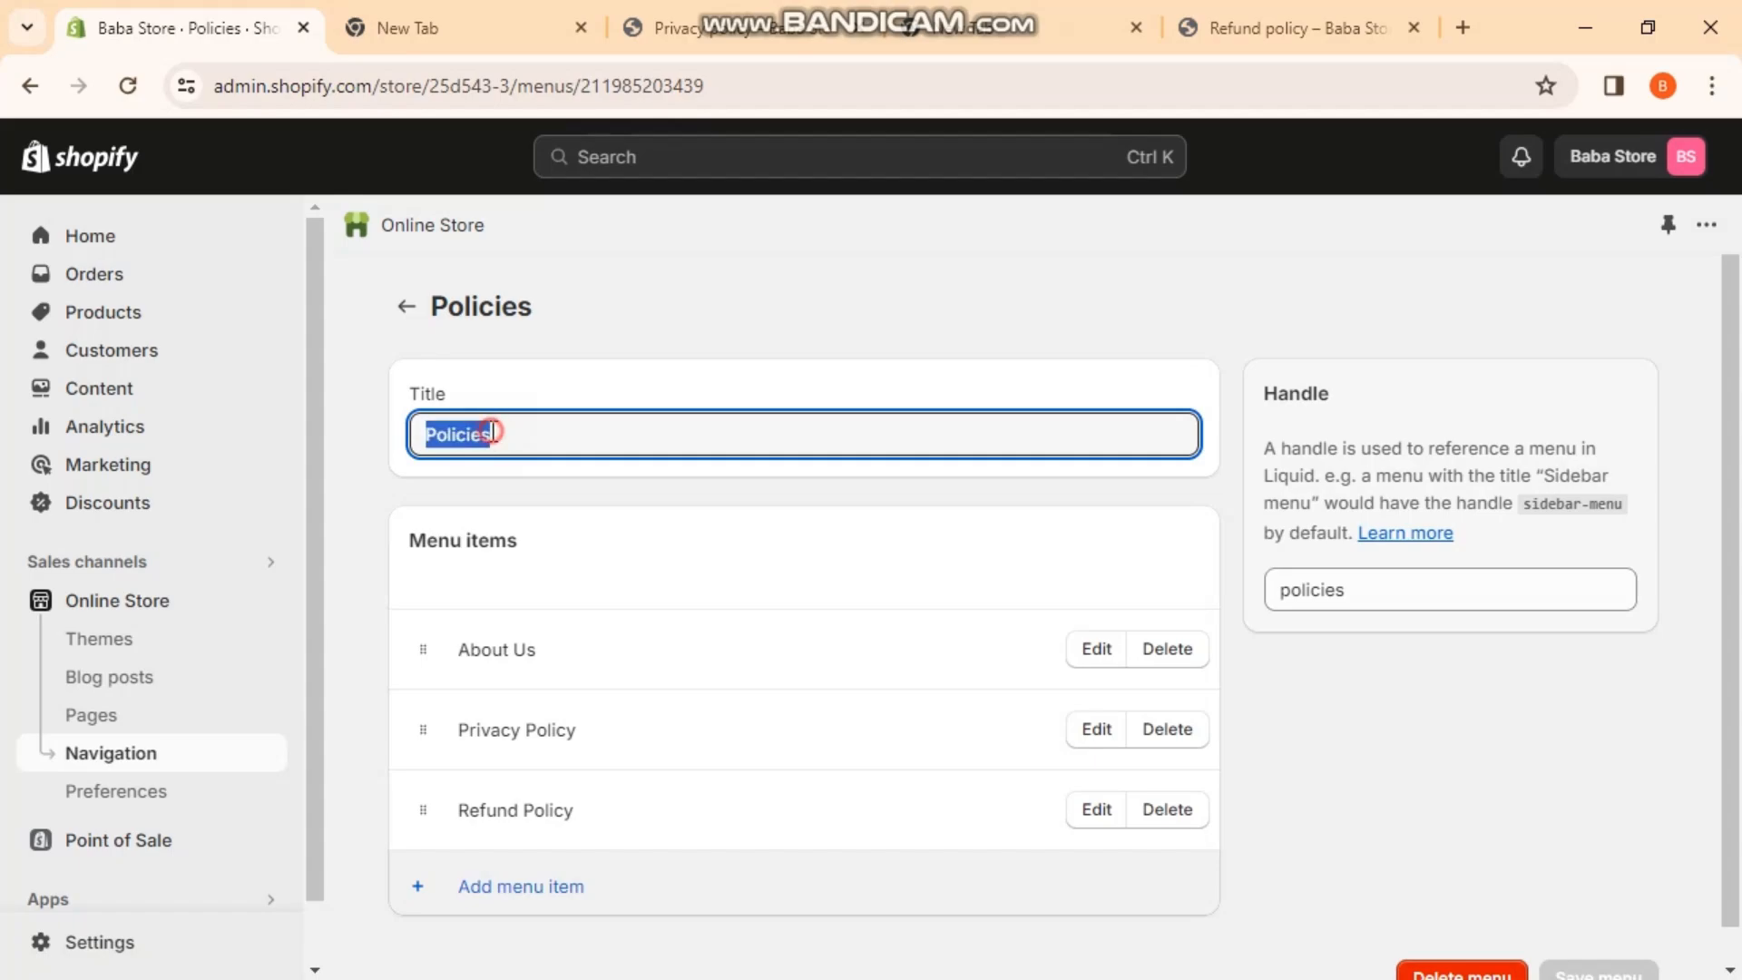
{"action": "type", "text": "foo"}
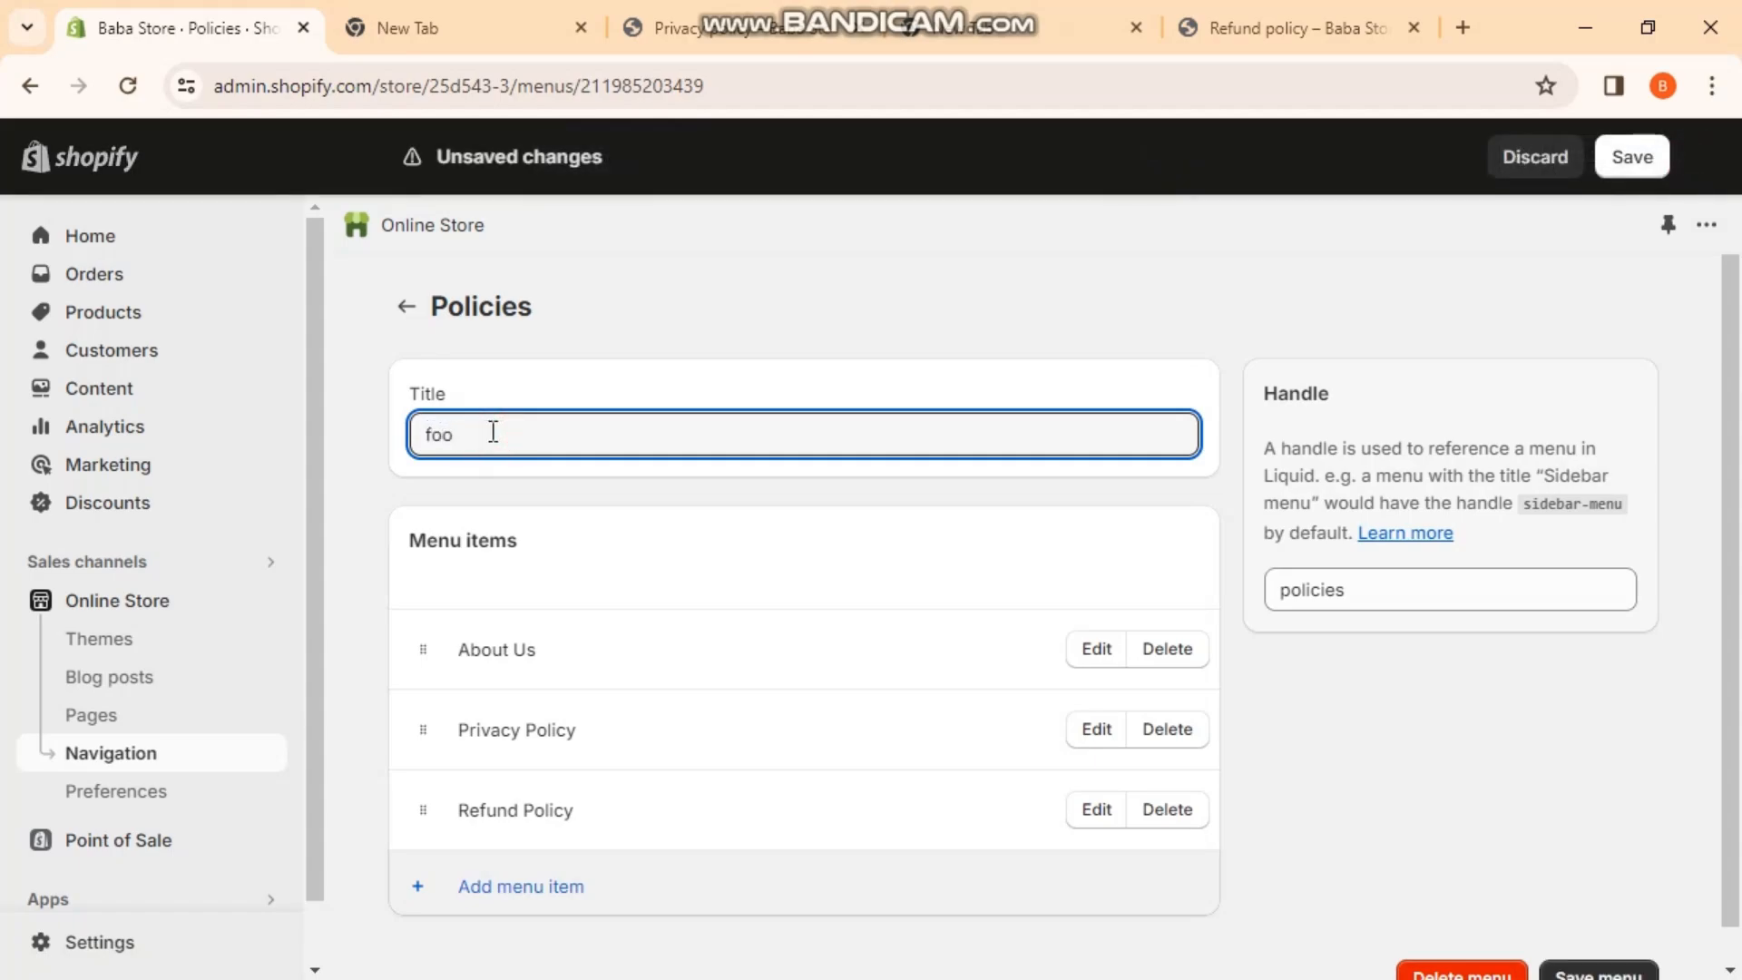
{"action": "key", "text": "BackSpace"}
{"action": "type", "text": "Footer"}
{"action": "left_click", "coordinate": [1594, 970]}
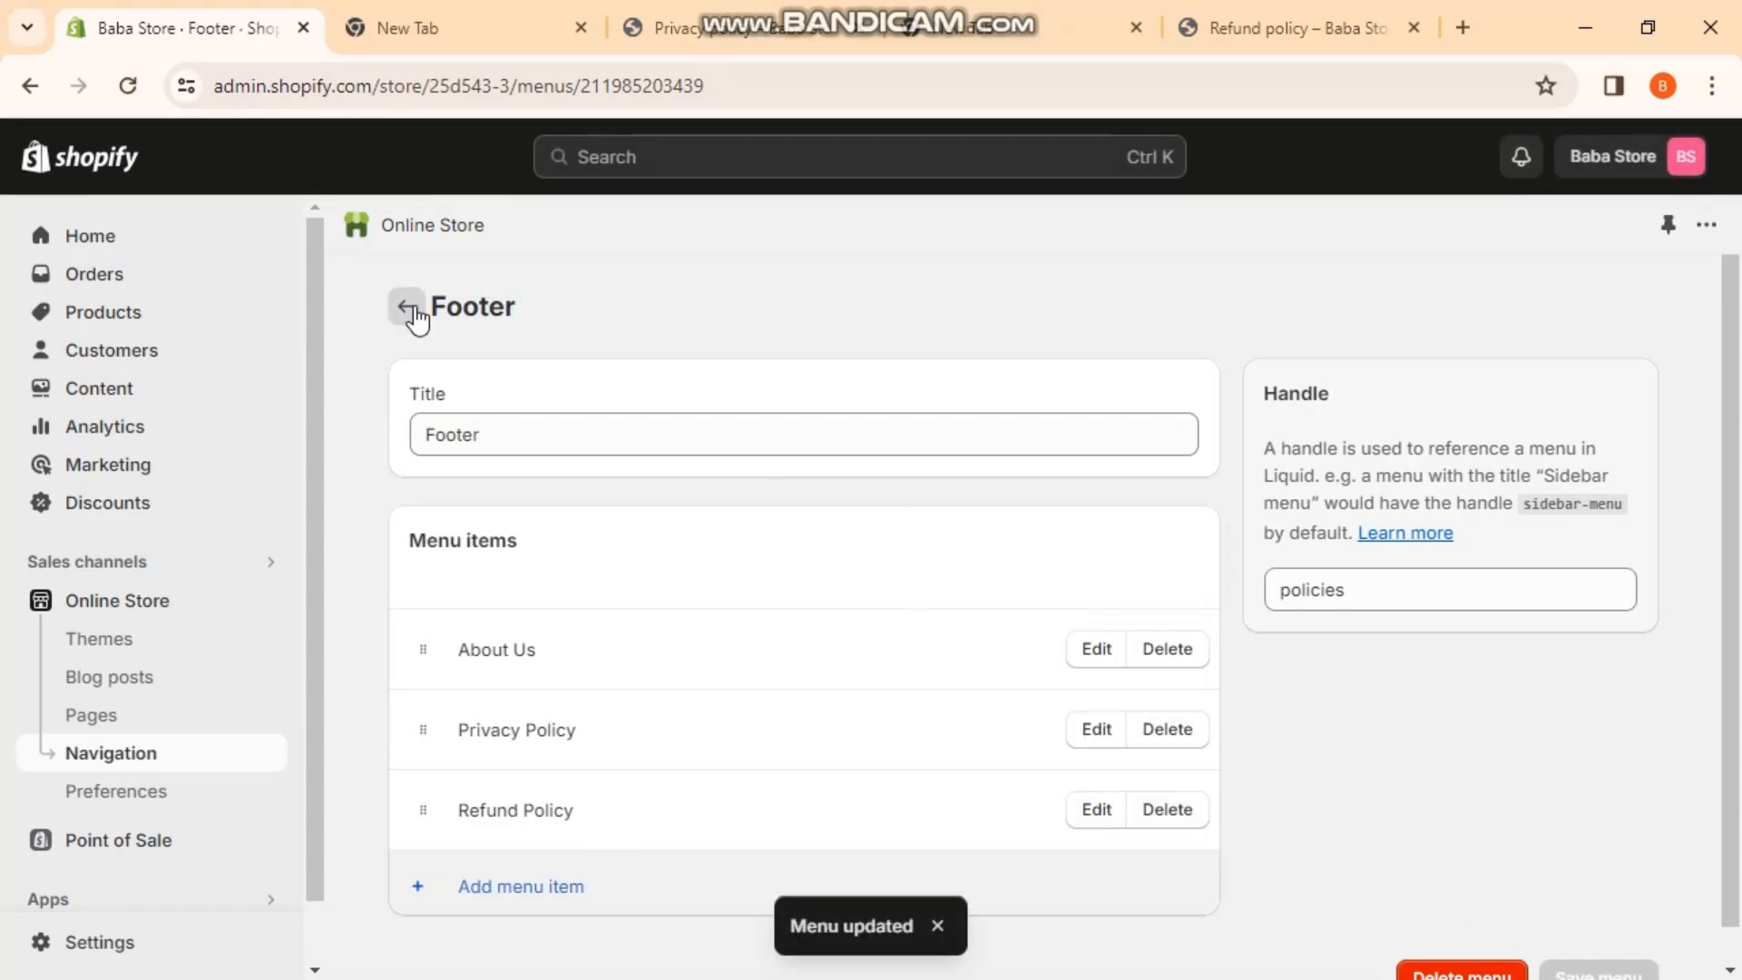
- Delete the Search item from the Footer menu navigation list, save it, and return to the Navigation page
{"action": "left_click", "coordinate": [410, 306]}
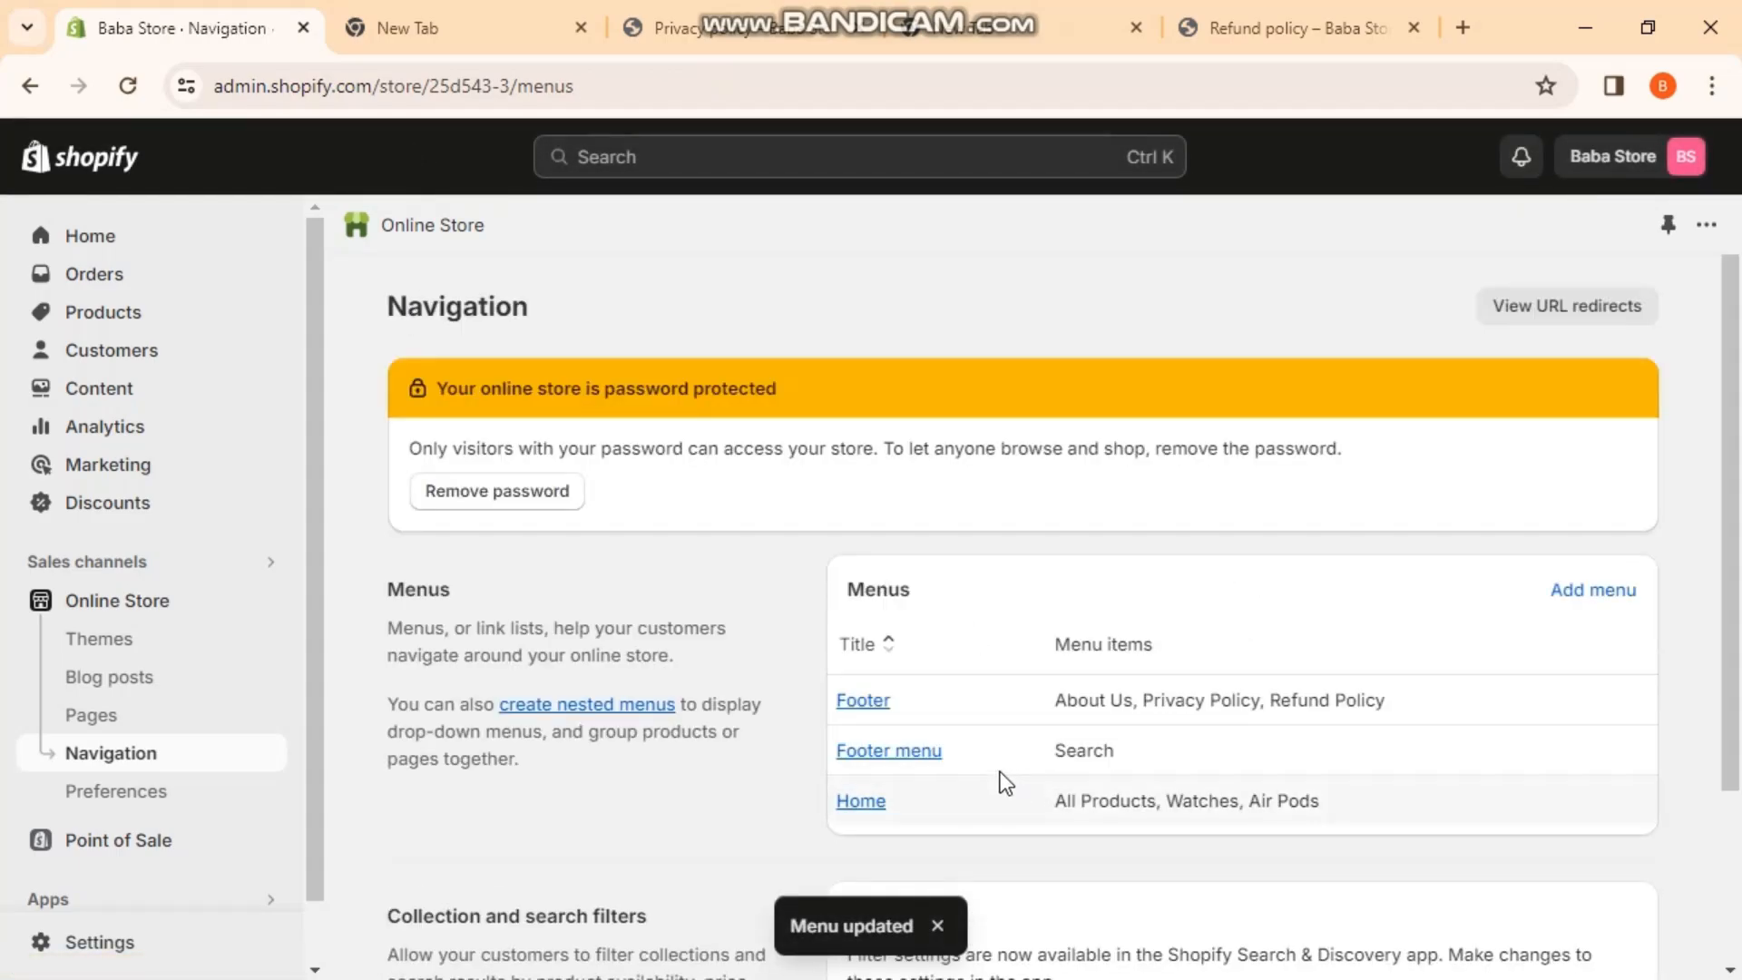
{"action": "left_click", "coordinate": [927, 754]}
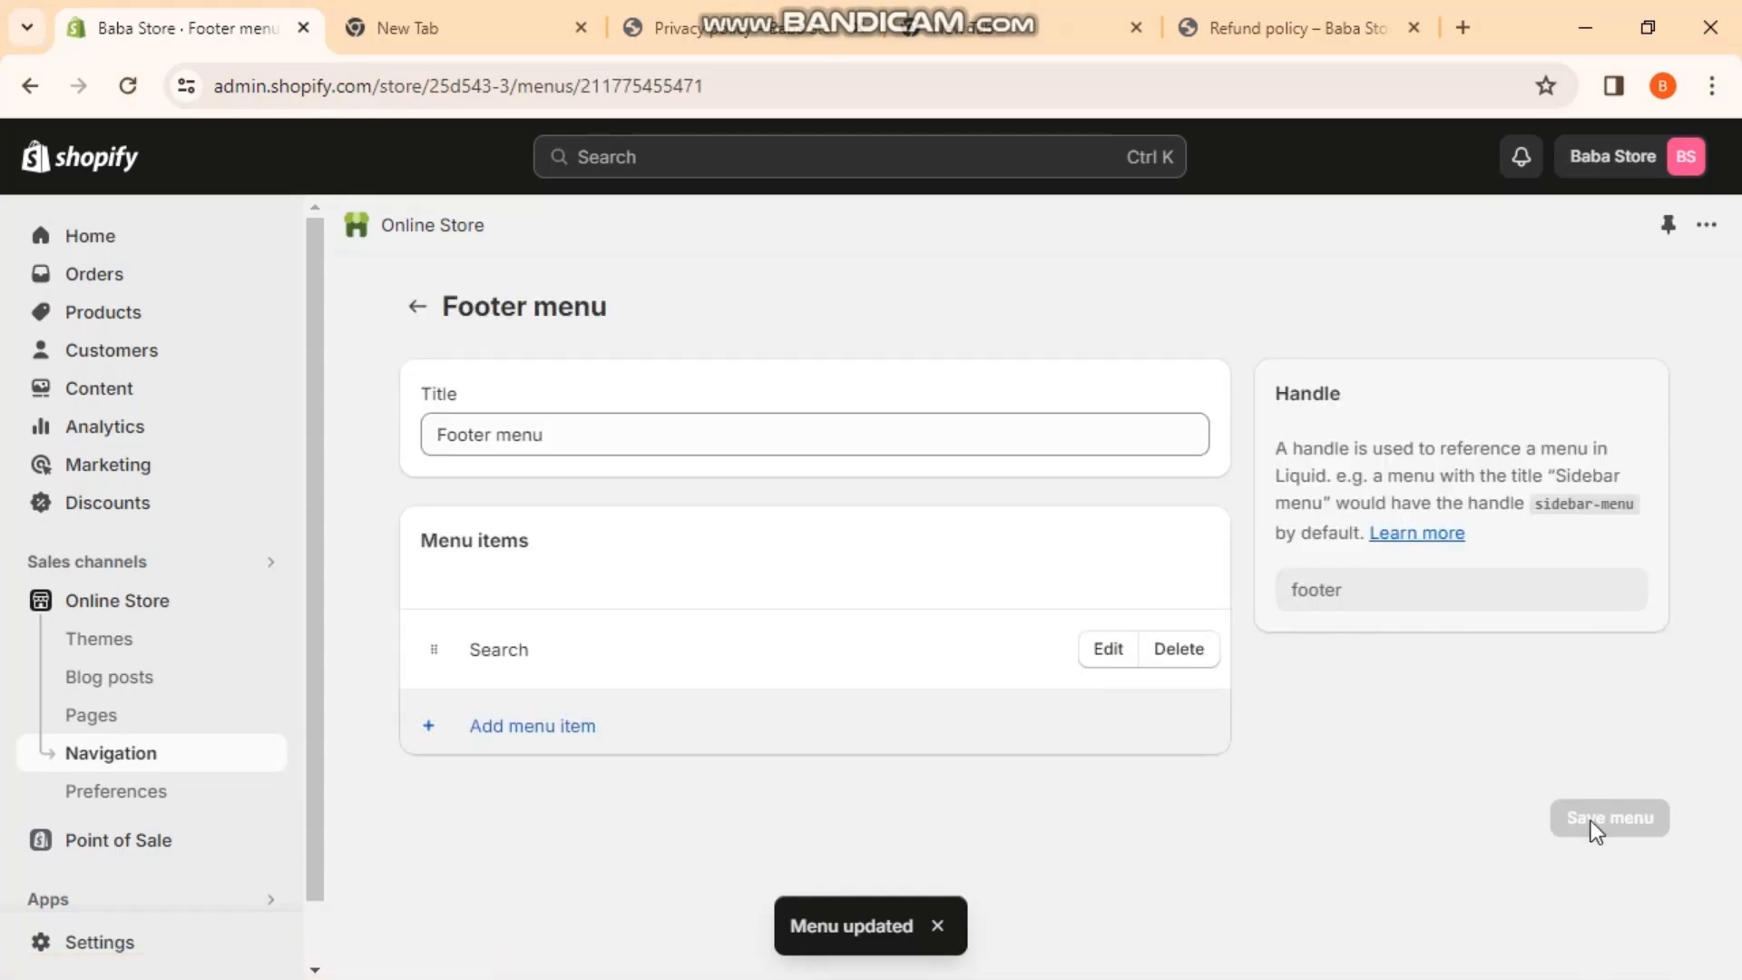
{"action": "left_click", "coordinate": [1203, 656]}
{"action": "left_click", "coordinate": [1216, 646]}
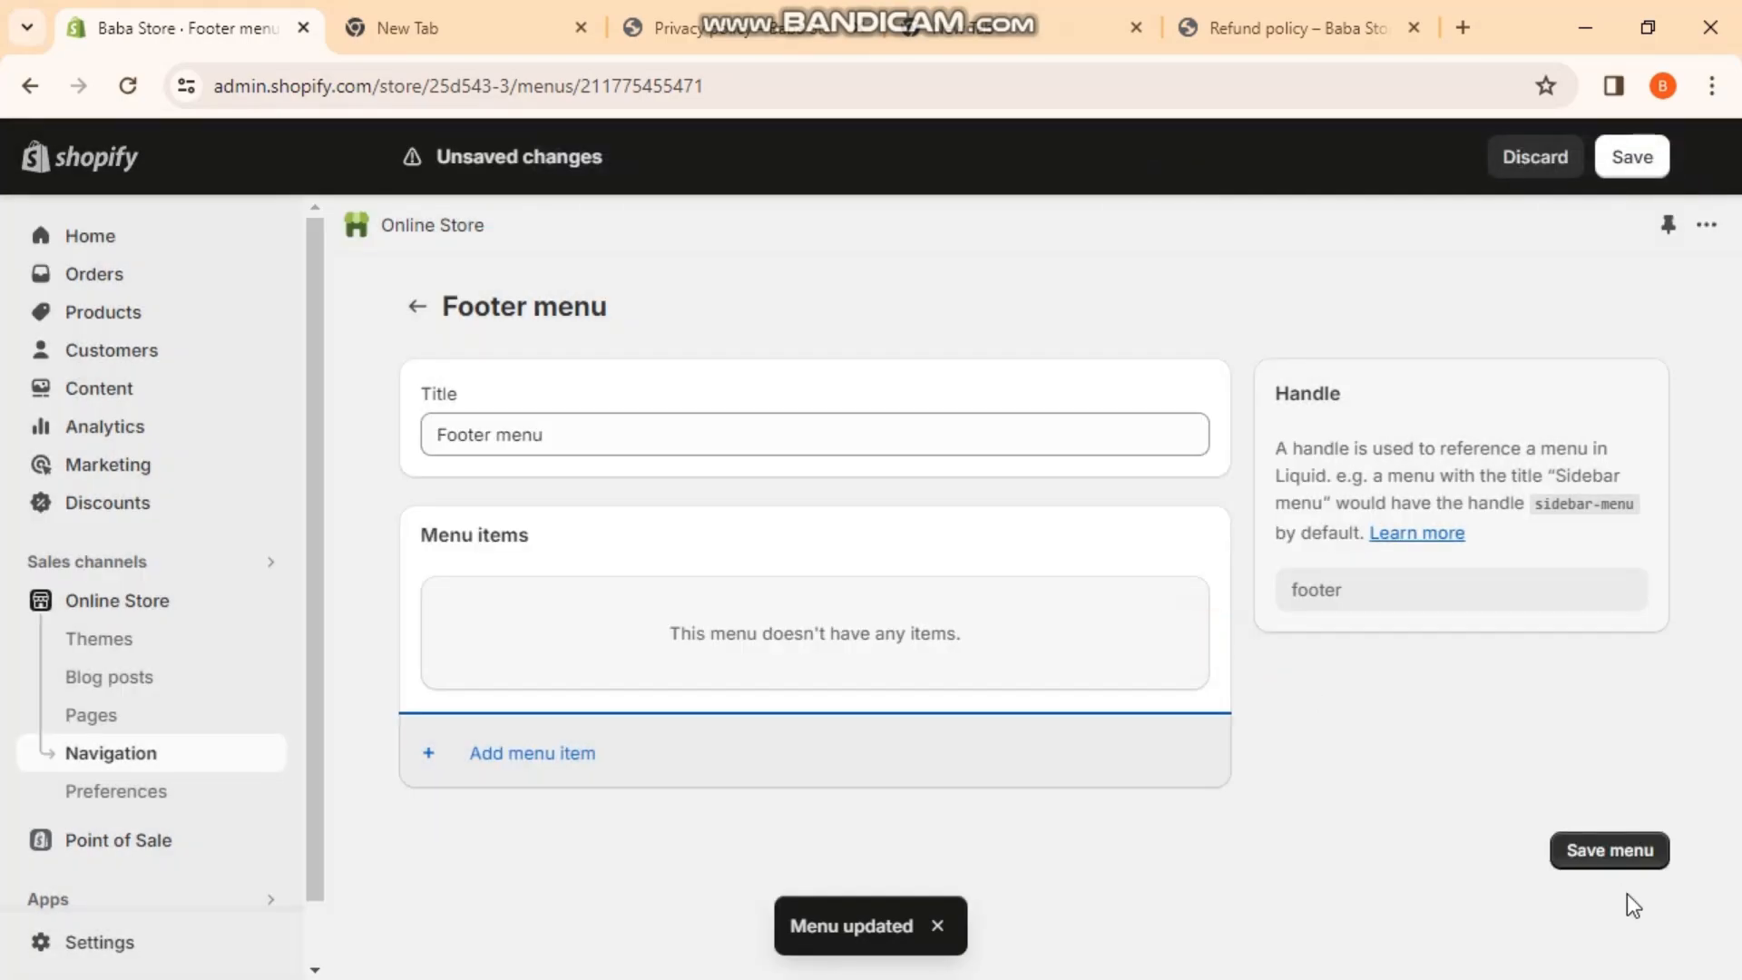
{"action": "left_click", "coordinate": [1618, 853]}
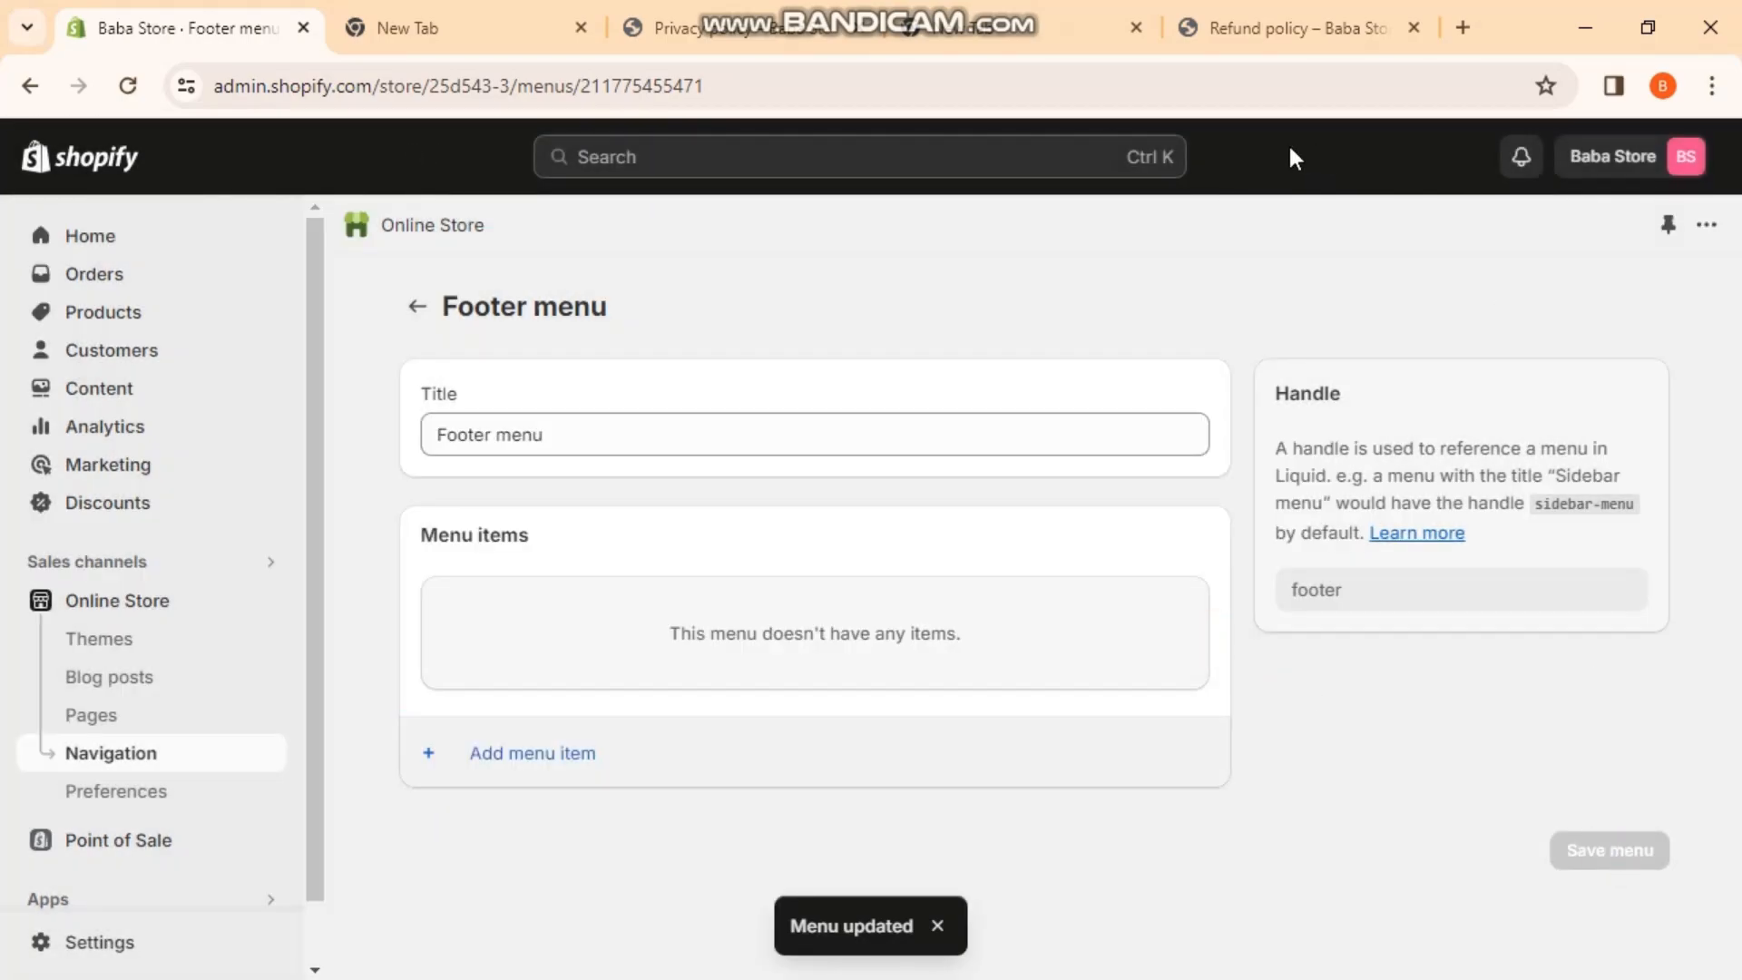
{"action": "left_click", "coordinate": [156, 762]}
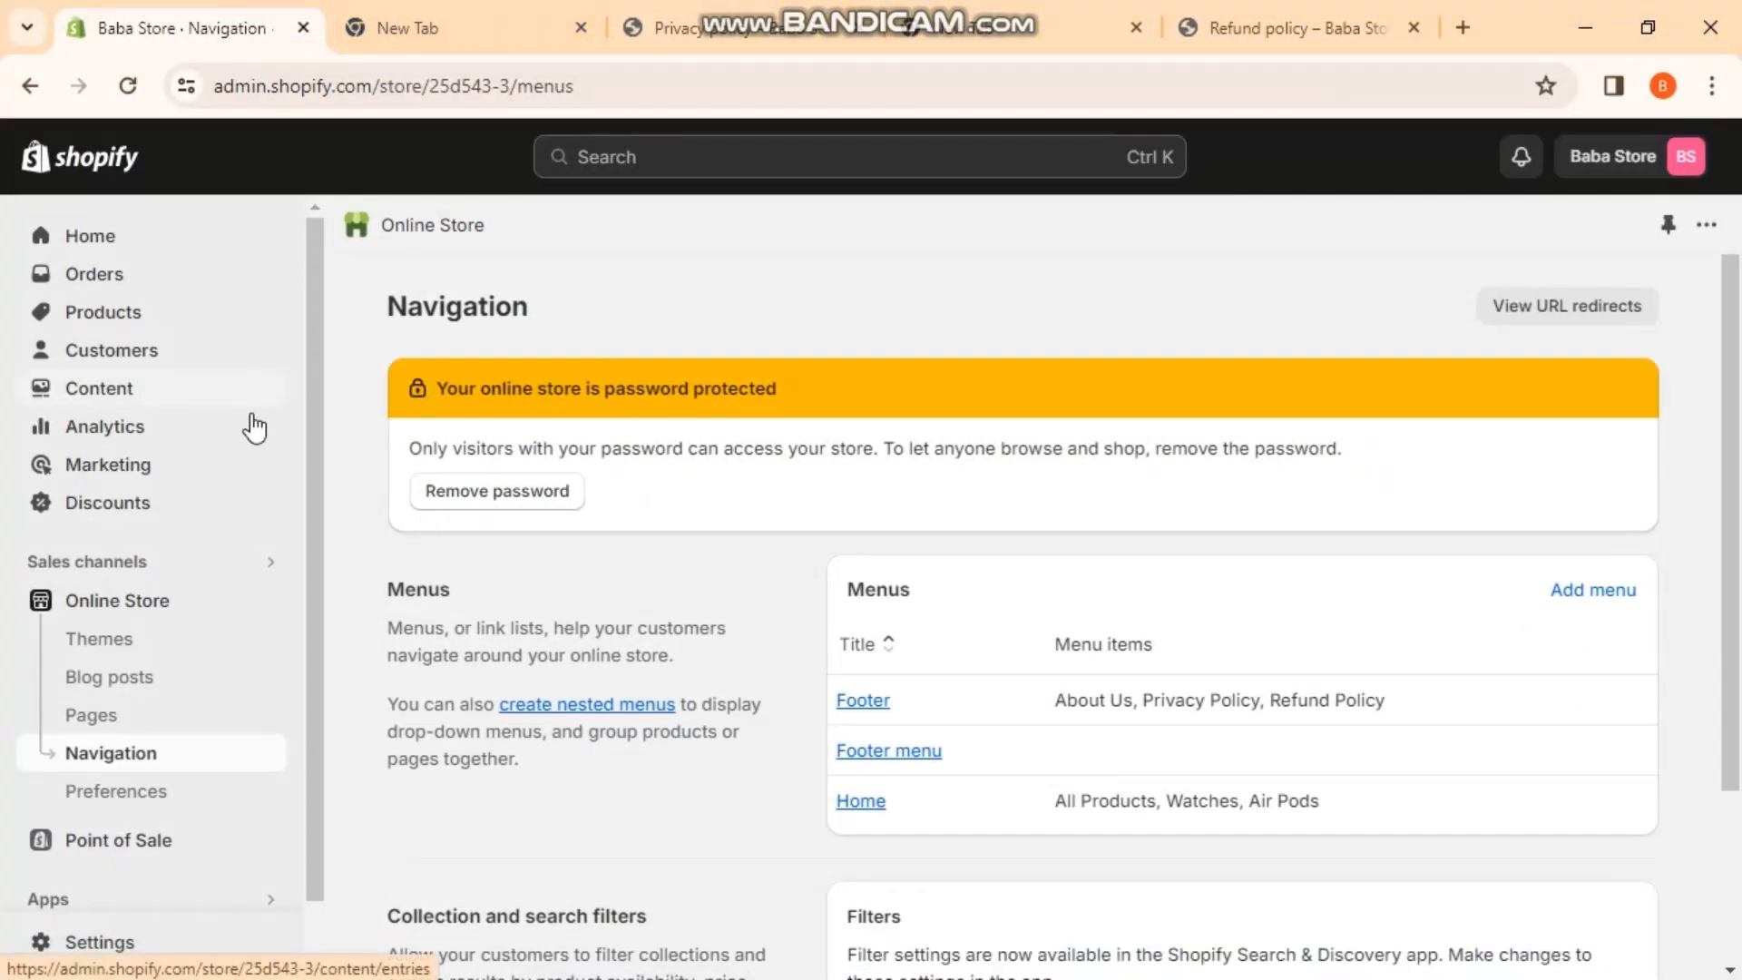
- Reopen the Refresh theme for customization and check the section types available in the home page's Footer group
{"action": "left_click", "coordinate": [122, 602]}
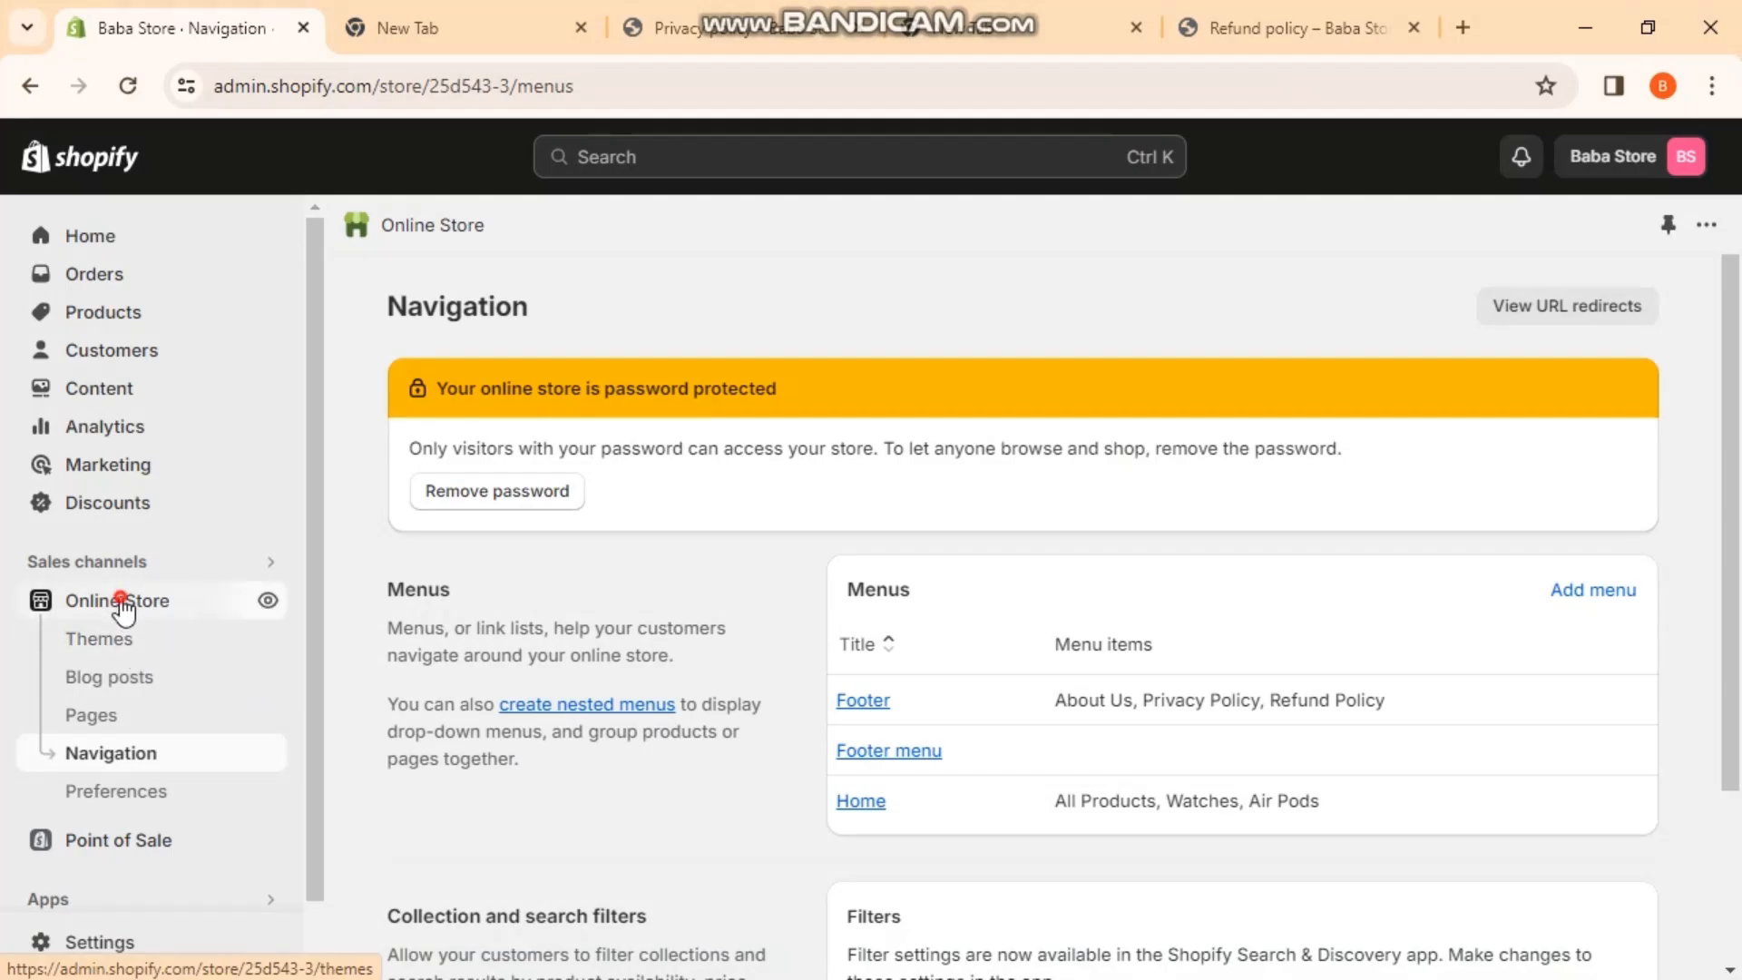
{"action": "left_click", "coordinate": [1595, 905]}
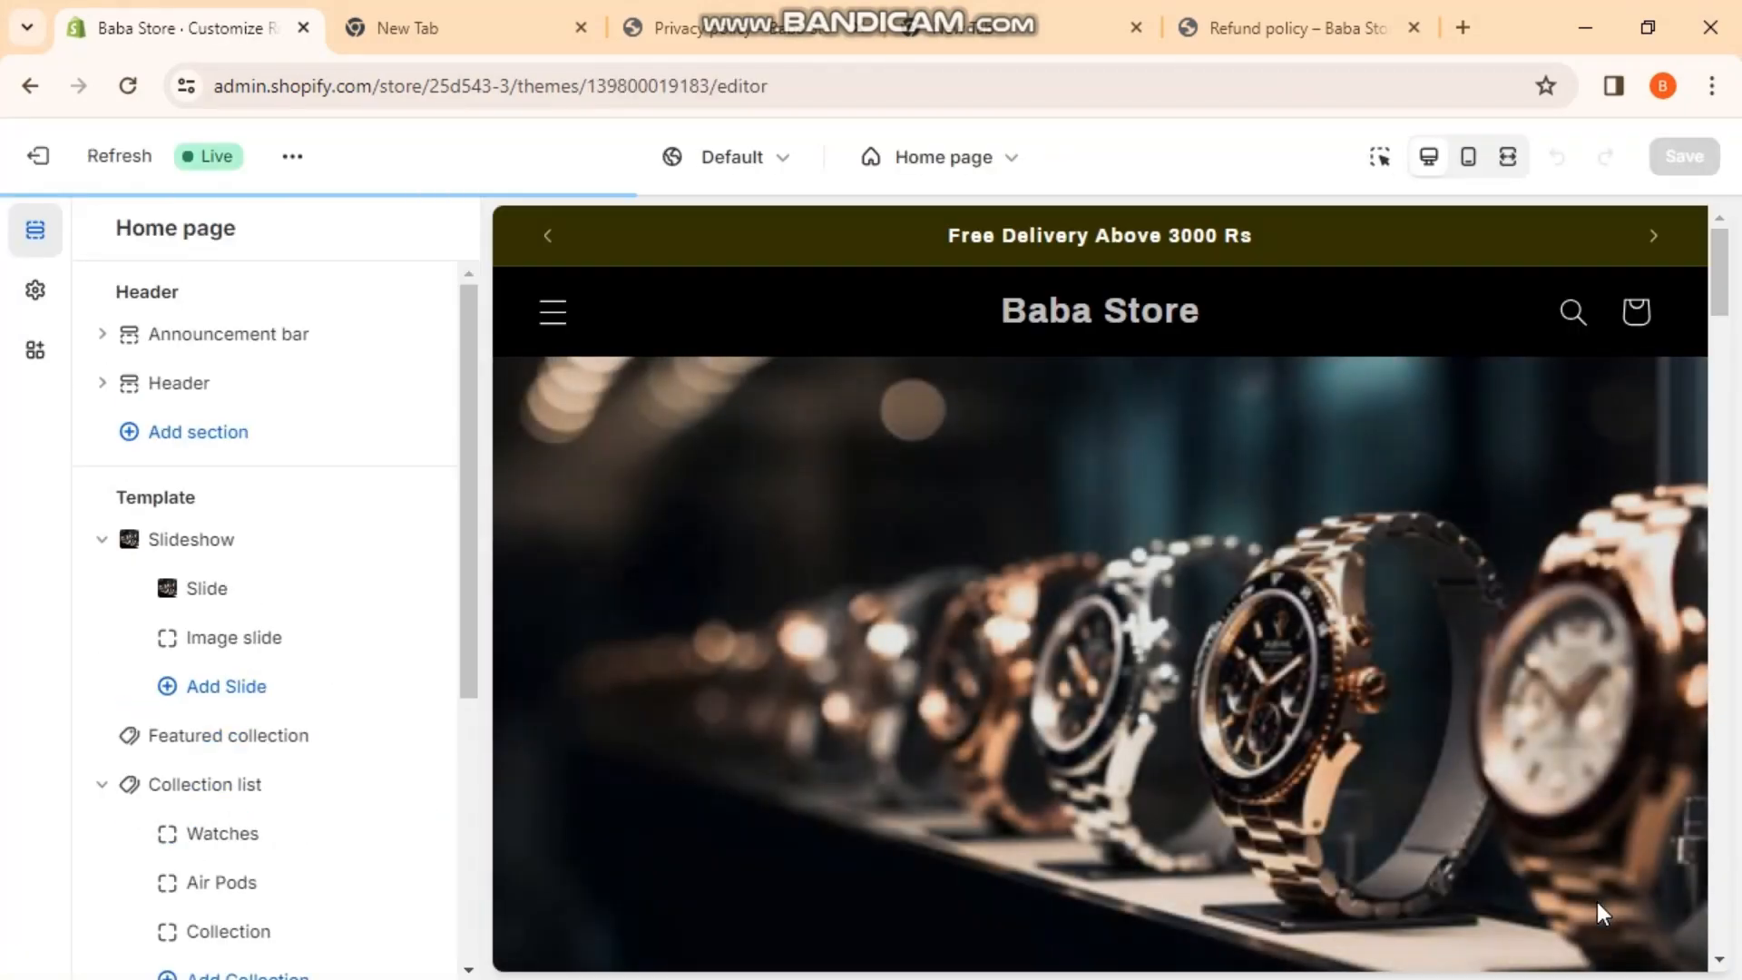
{"action": "scroll", "coordinate": [475, 747], "scroll_direction": "down", "scroll_amount": 1}
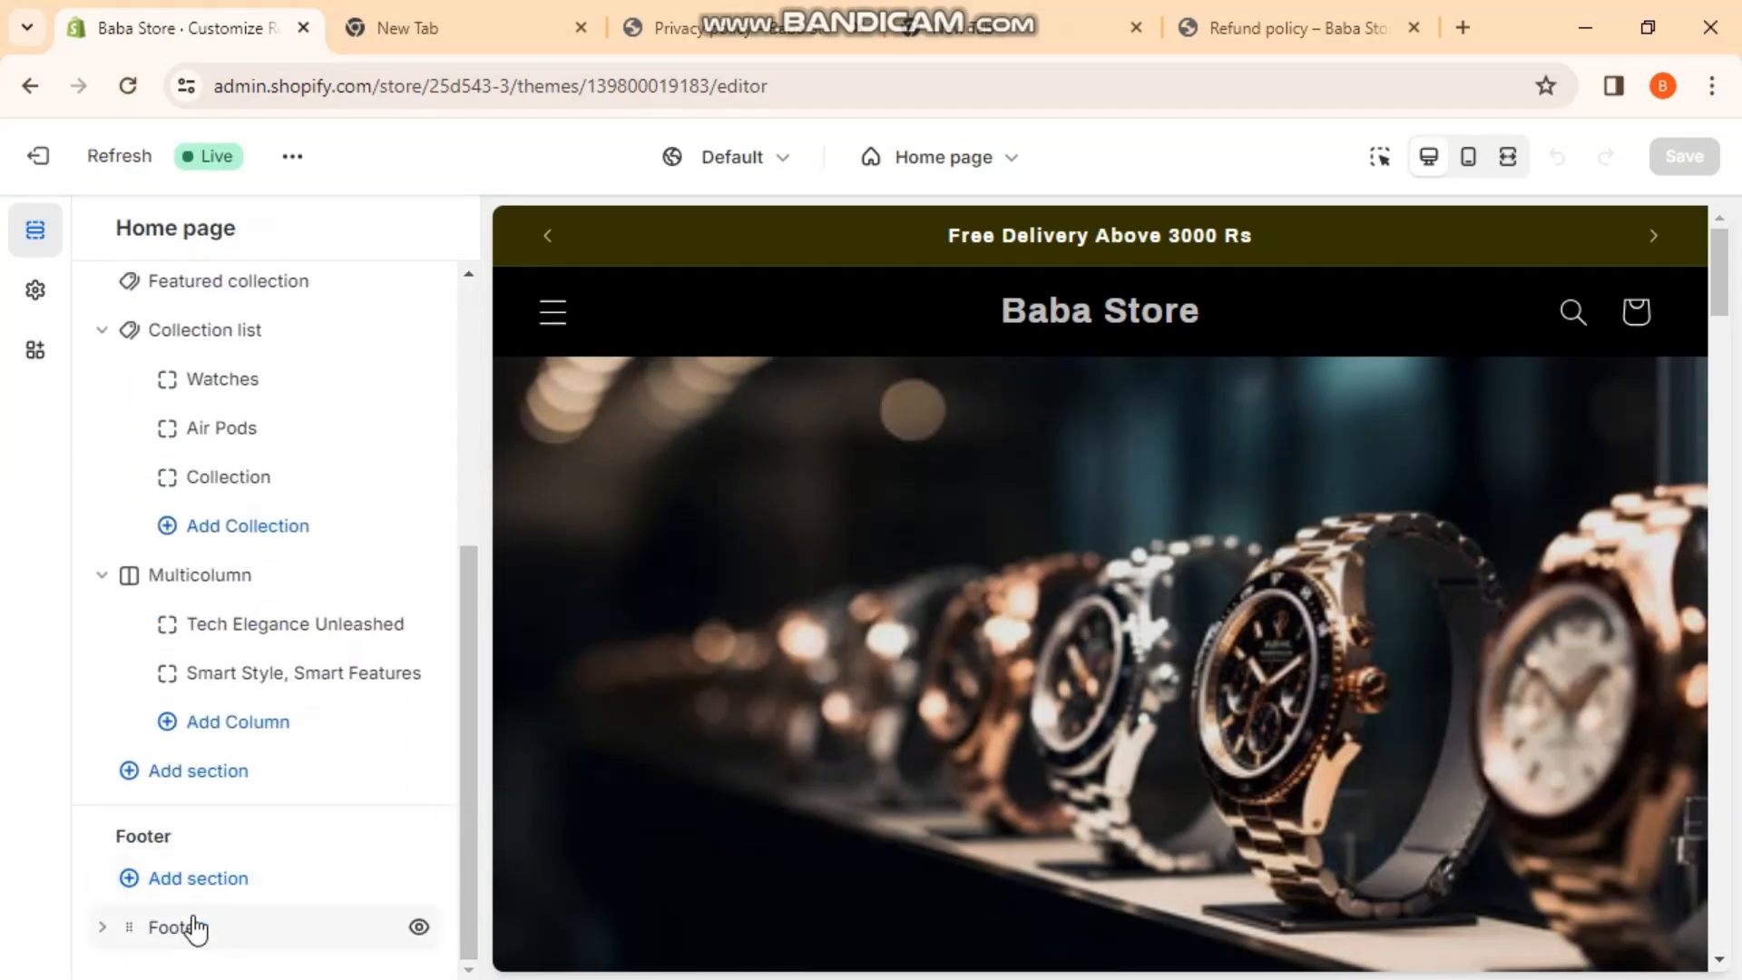
{"action": "left_click", "coordinate": [182, 877]}
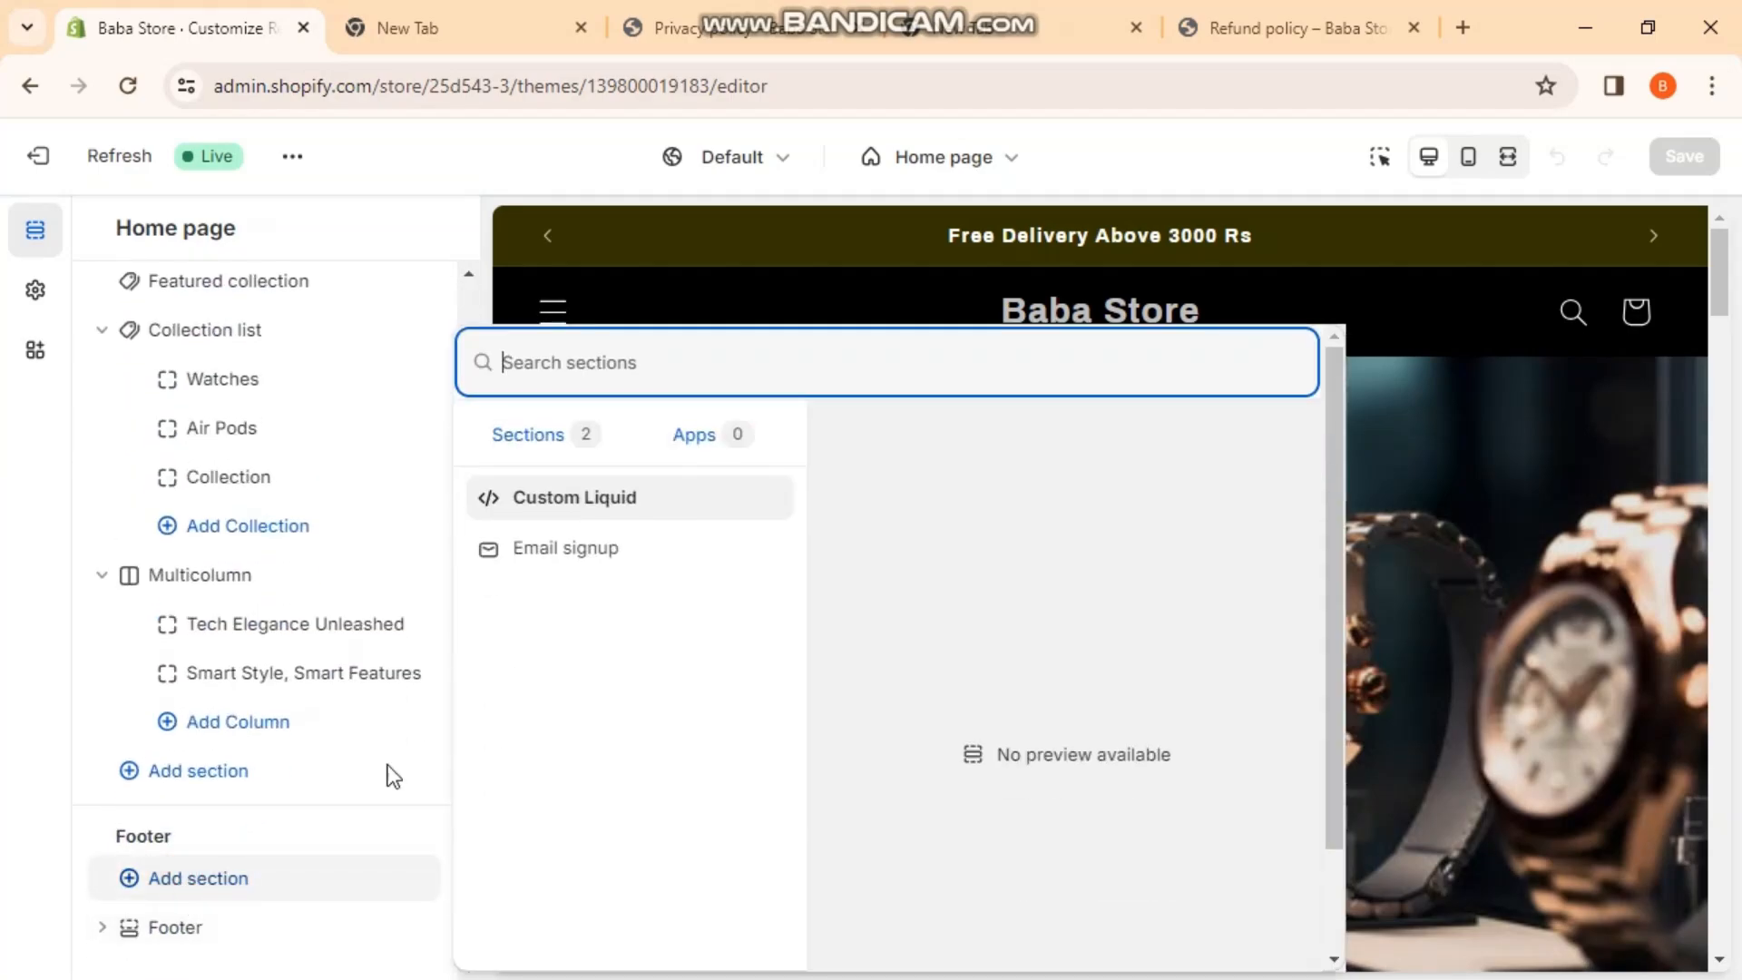
{"action": "left_click", "coordinate": [137, 927]}
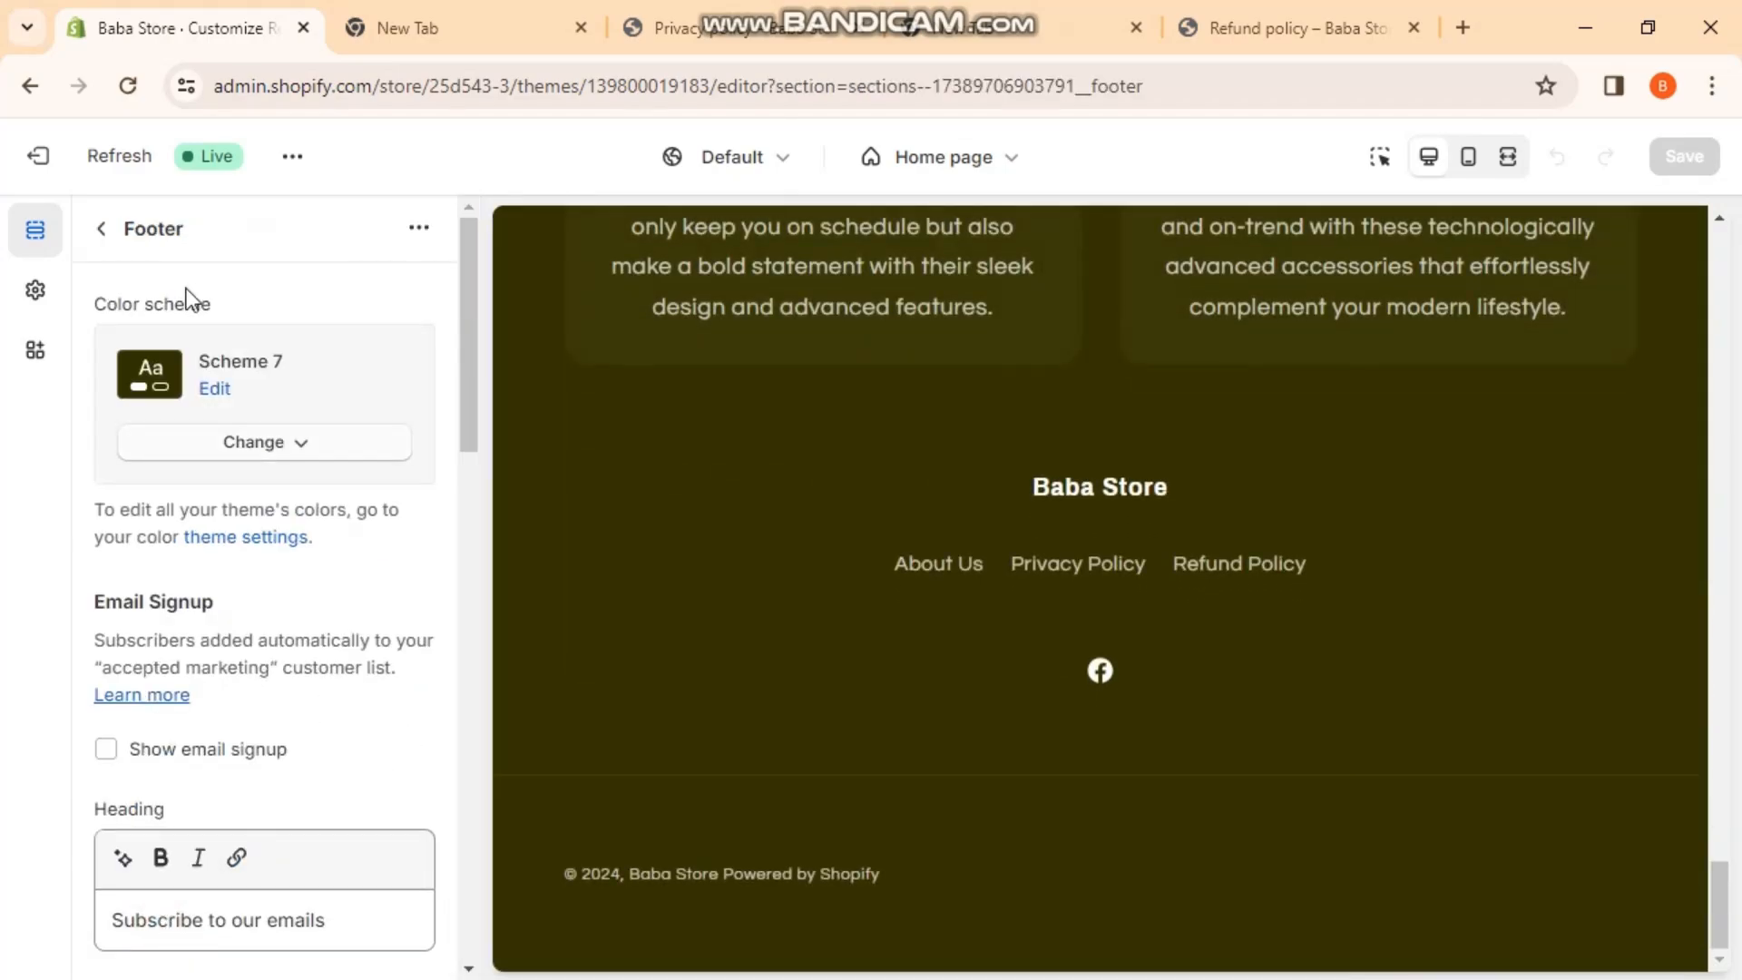
- Return to the home page's section list and look over the block types available for the Footer section
{"action": "left_click", "coordinate": [105, 229]}
{"action": "left_click_drag", "start_coordinate": [467, 648], "coordinate": [475, 796]}
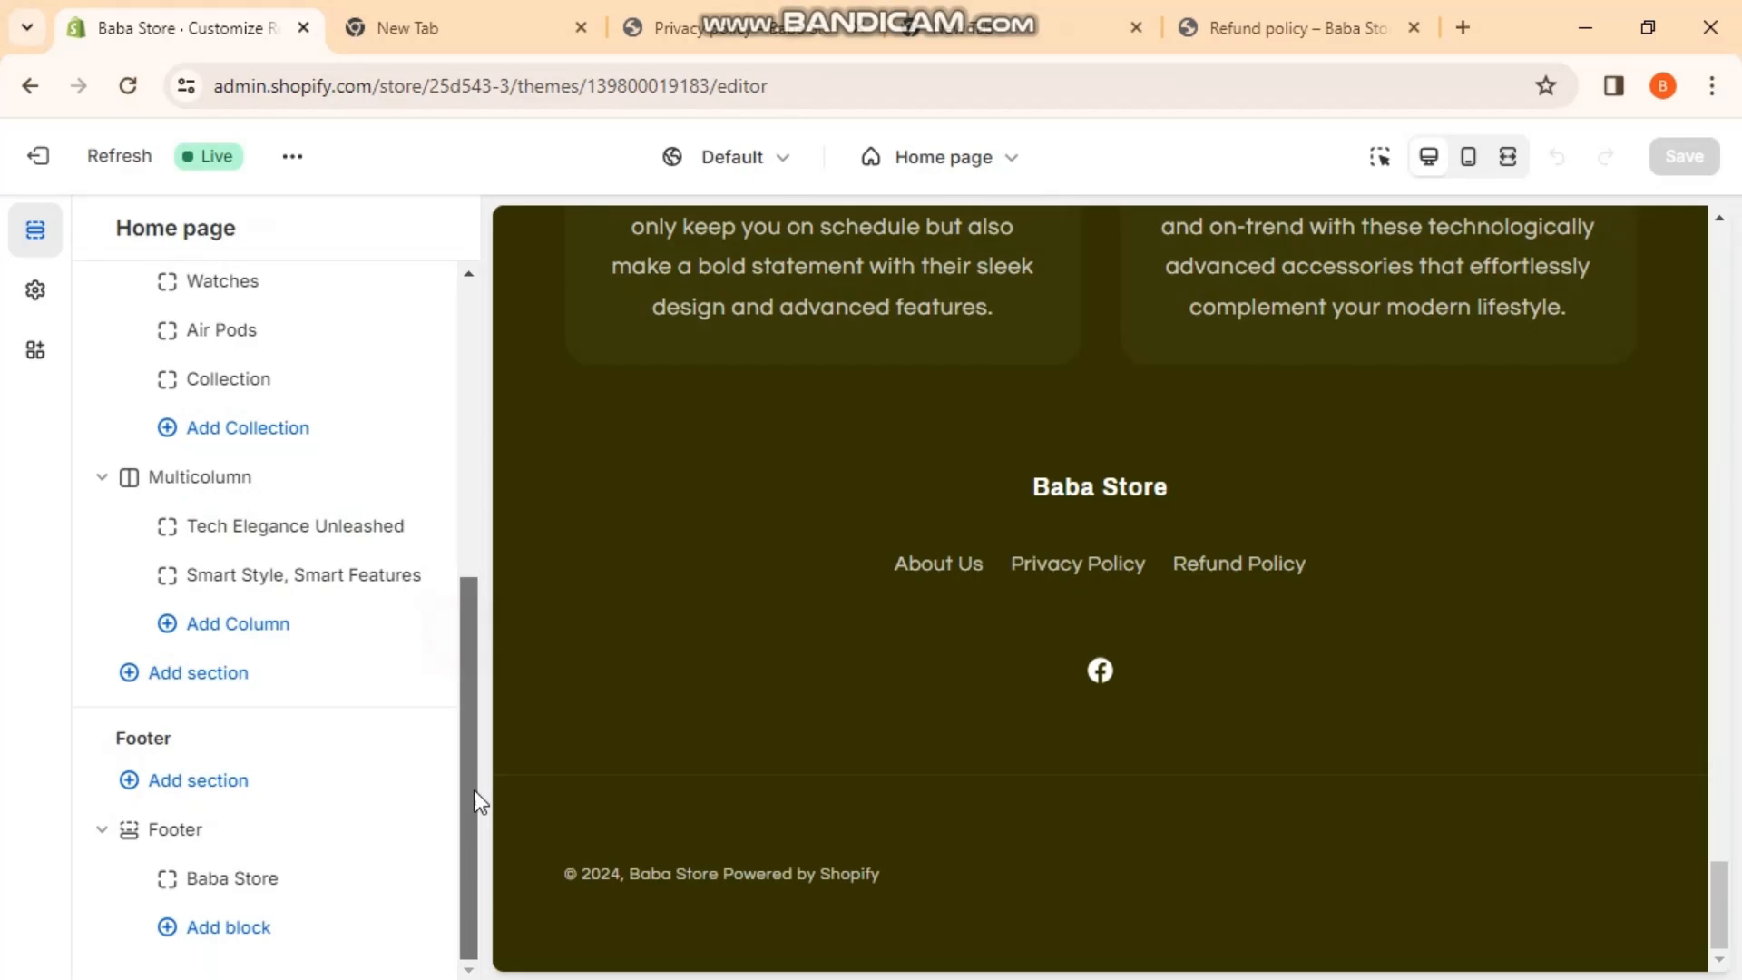
{"action": "left_click", "coordinate": [257, 925]}
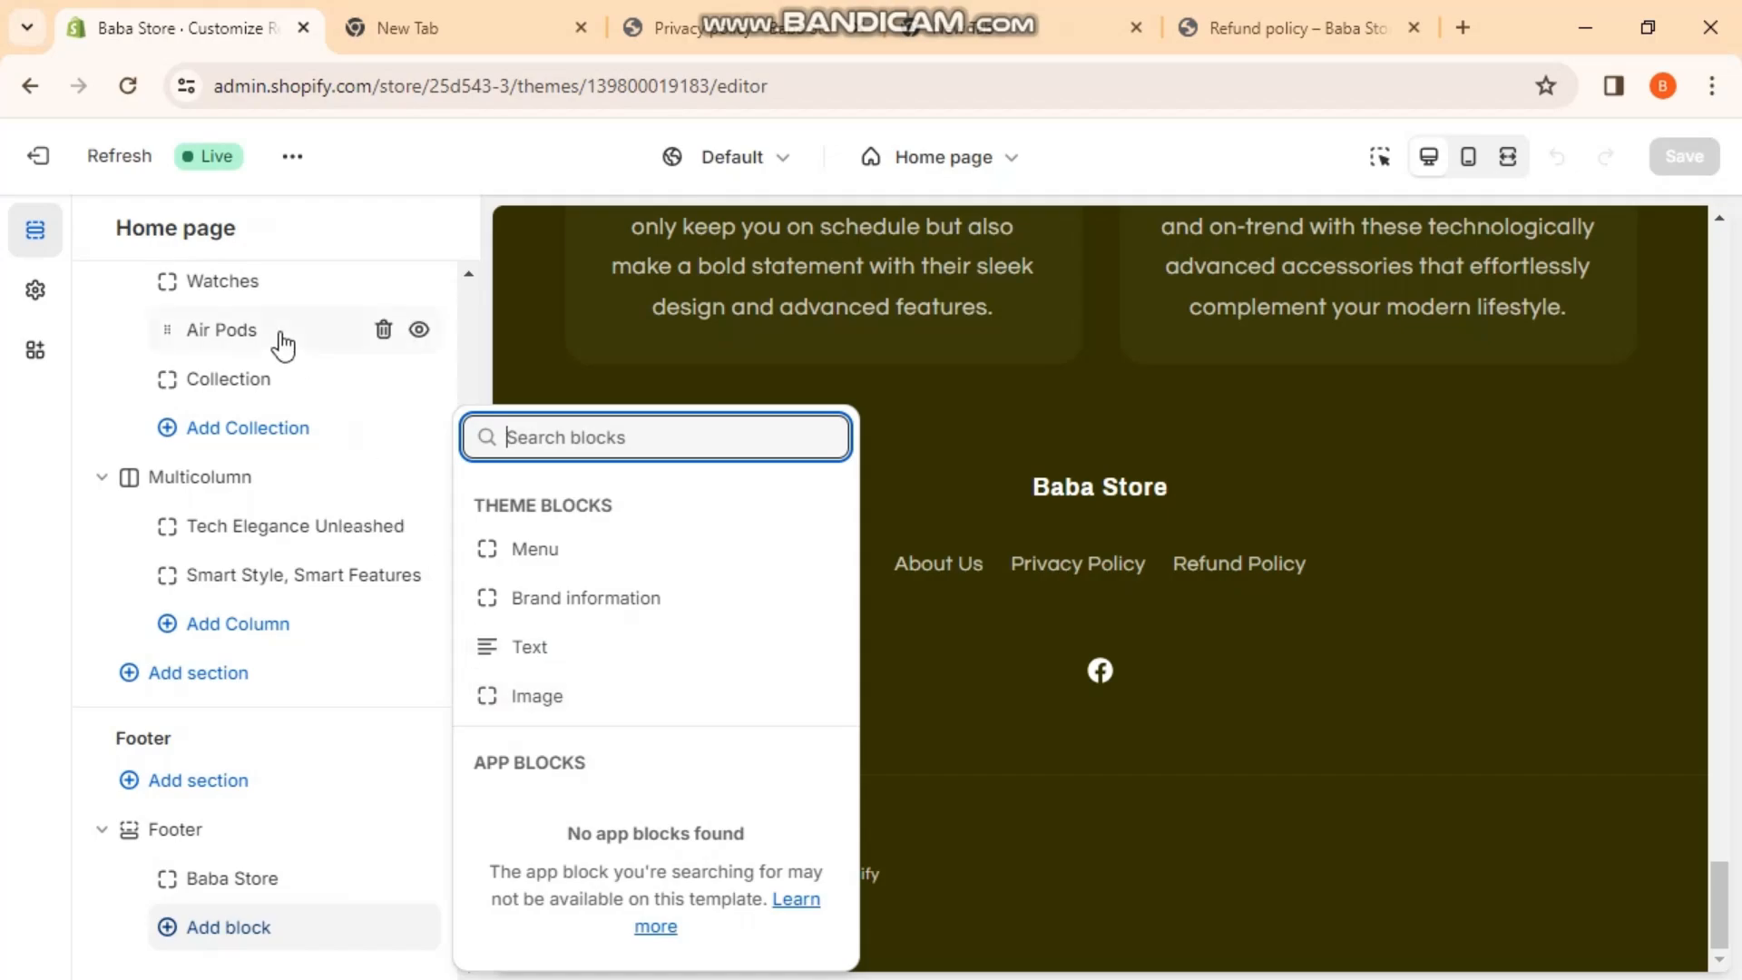
{"action": "left_click", "coordinate": [436, 172]}
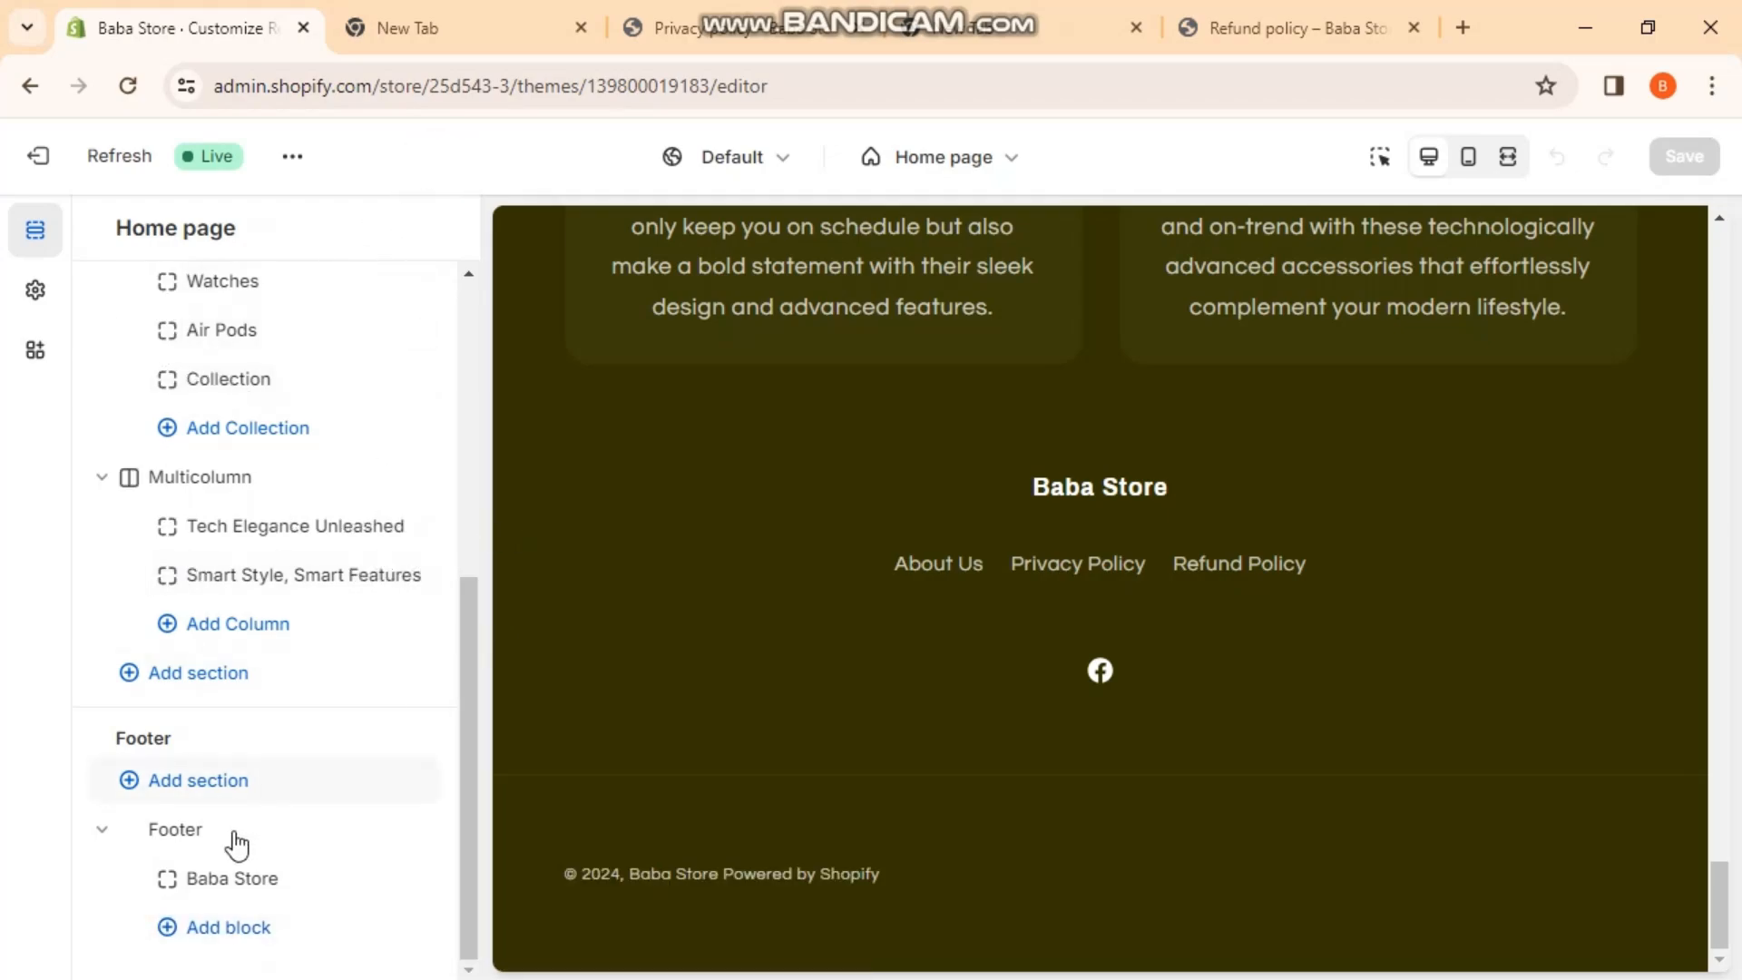
- Open the Footer section's settings and go from there to the theme settings
{"action": "left_click", "coordinate": [178, 829]}
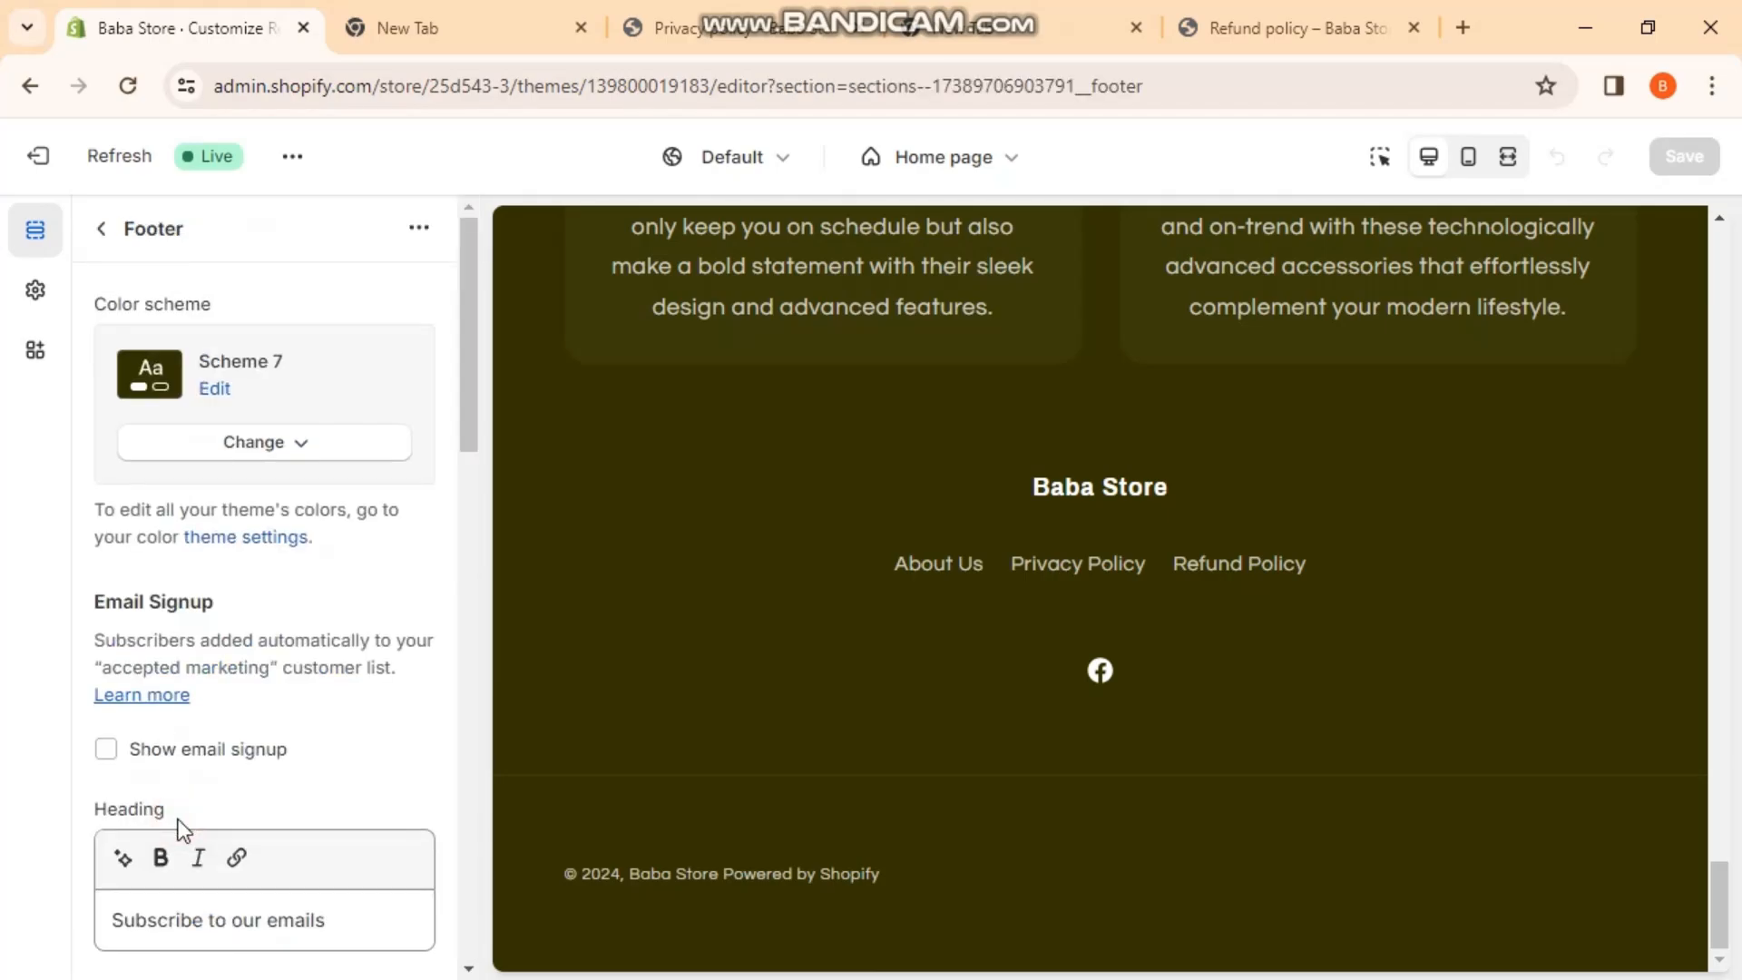
{"action": "left_click_drag", "start_coordinate": [481, 422], "coordinate": [472, 624]}
{"action": "left_click", "coordinate": [300, 587]}
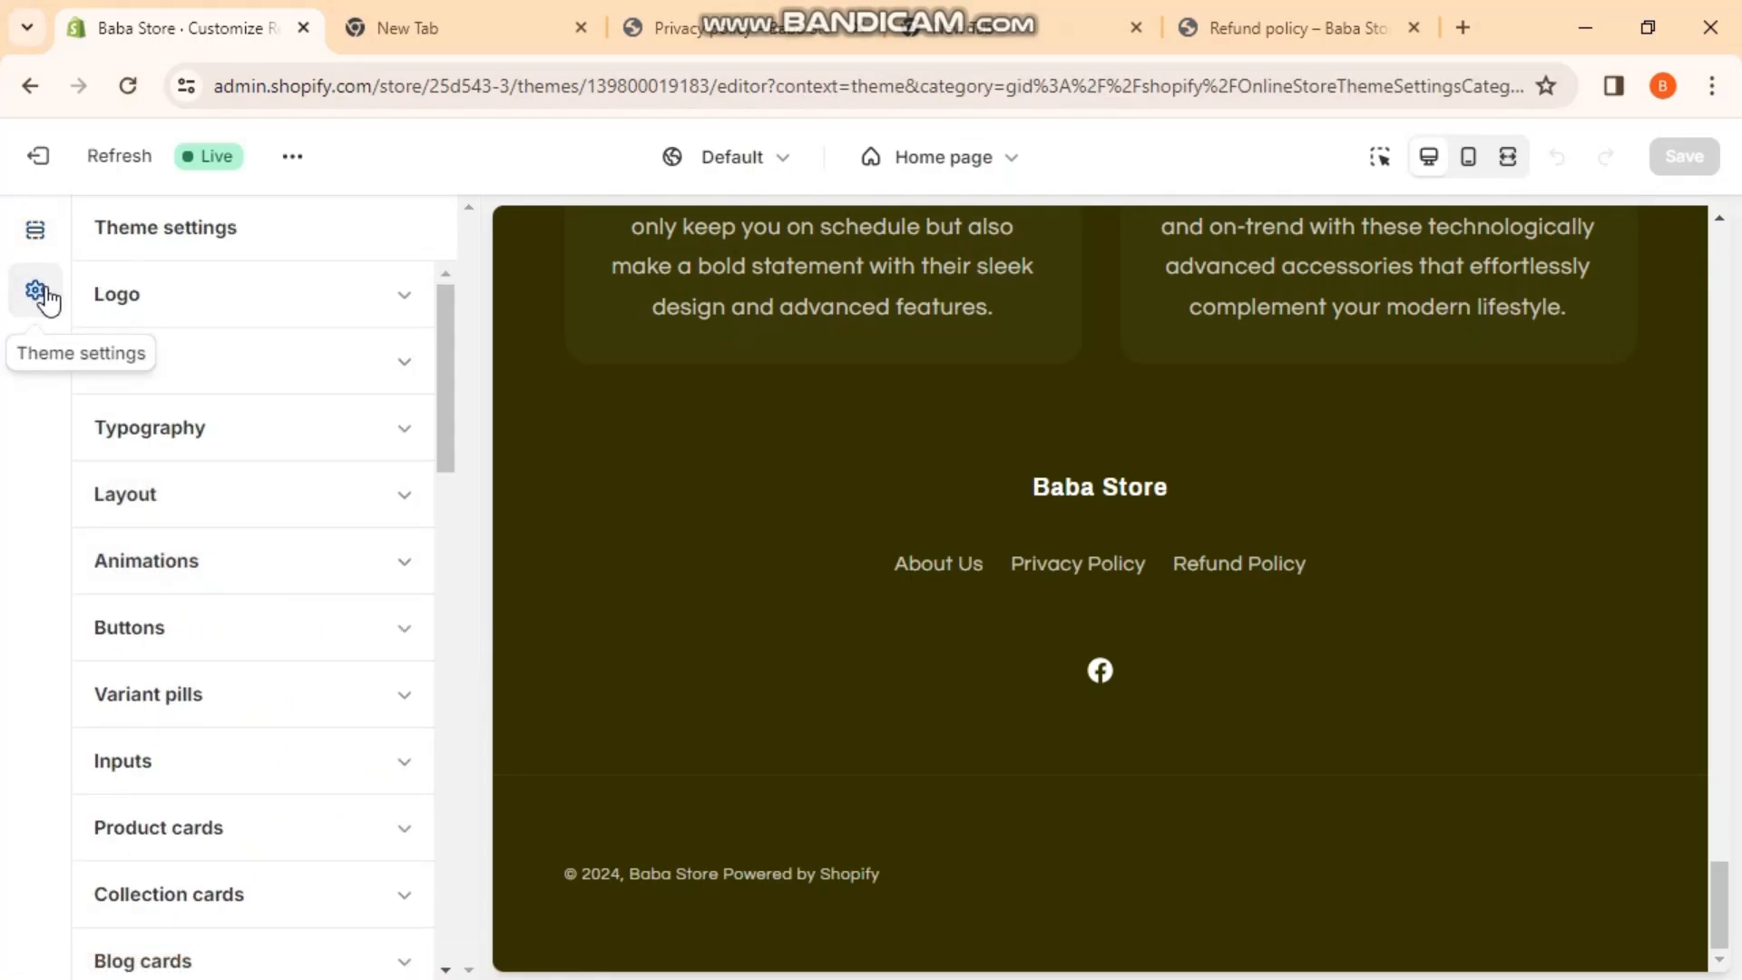
- Copy the address of the KALOBEE GW9 MAX smart watch Instagram post and set it as the Instagram link in the theme's social media settings
{"action": "left_click_drag", "start_coordinate": [445, 343], "coordinate": [458, 590]}
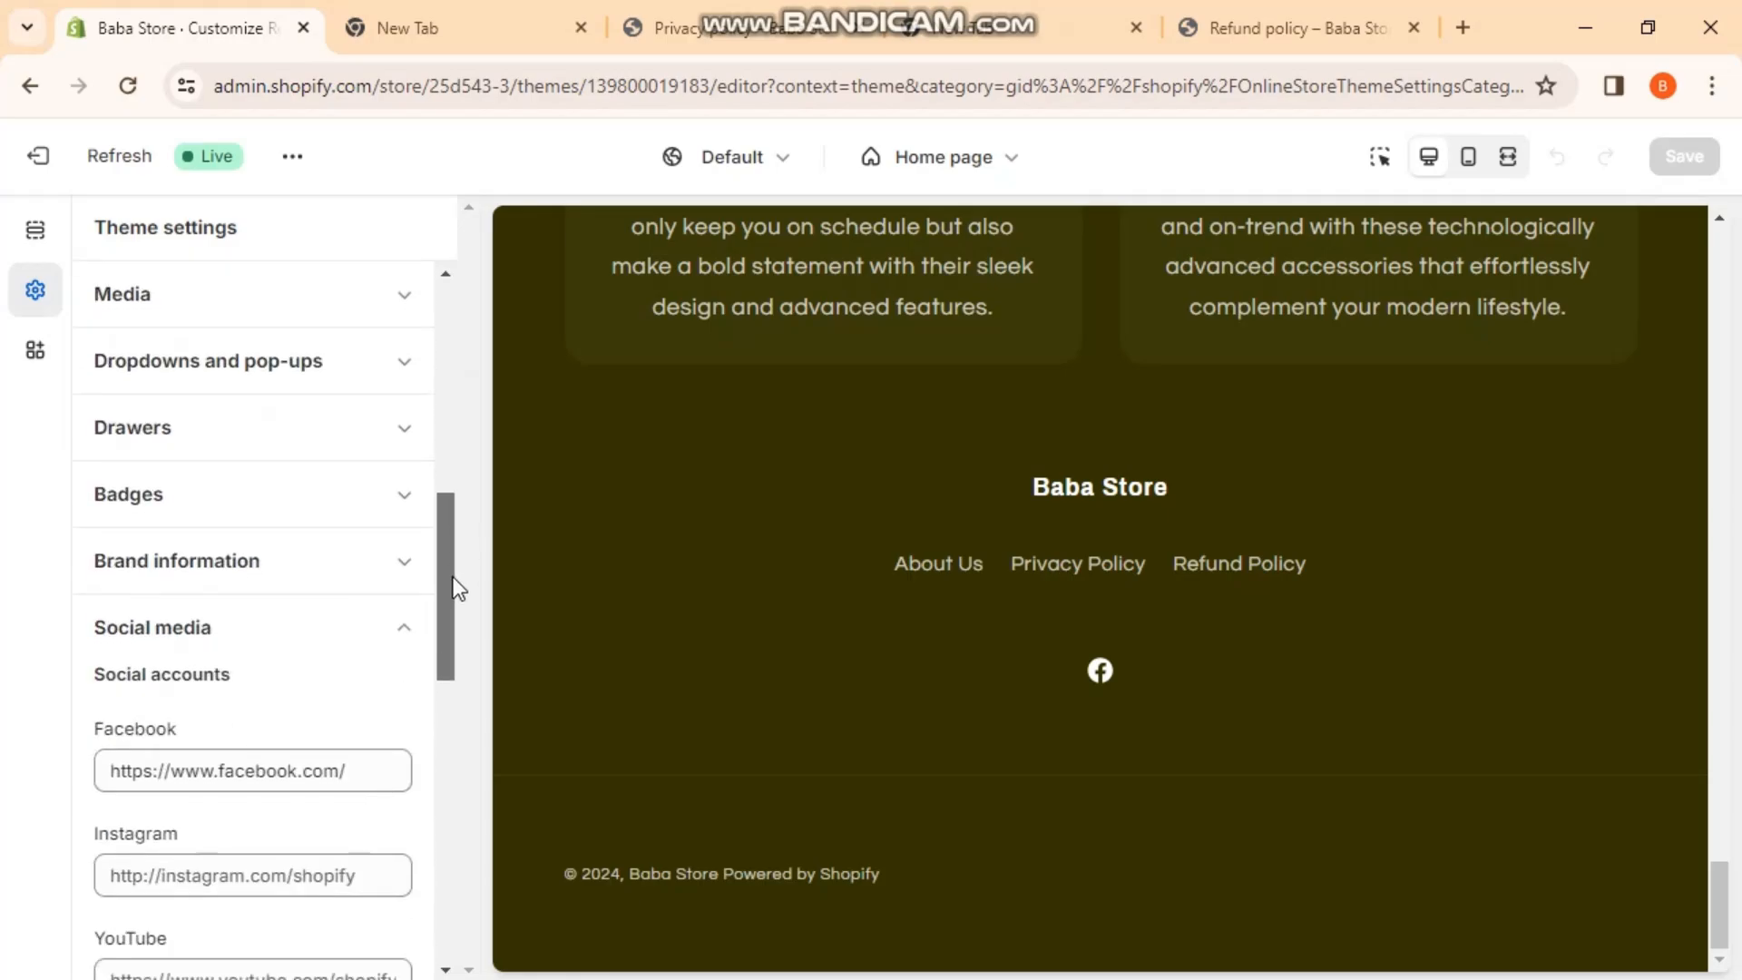
{"action": "scroll", "coordinate": [453, 596], "scroll_direction": "down", "scroll_amount": 2}
{"action": "left_click", "coordinate": [347, 580]}
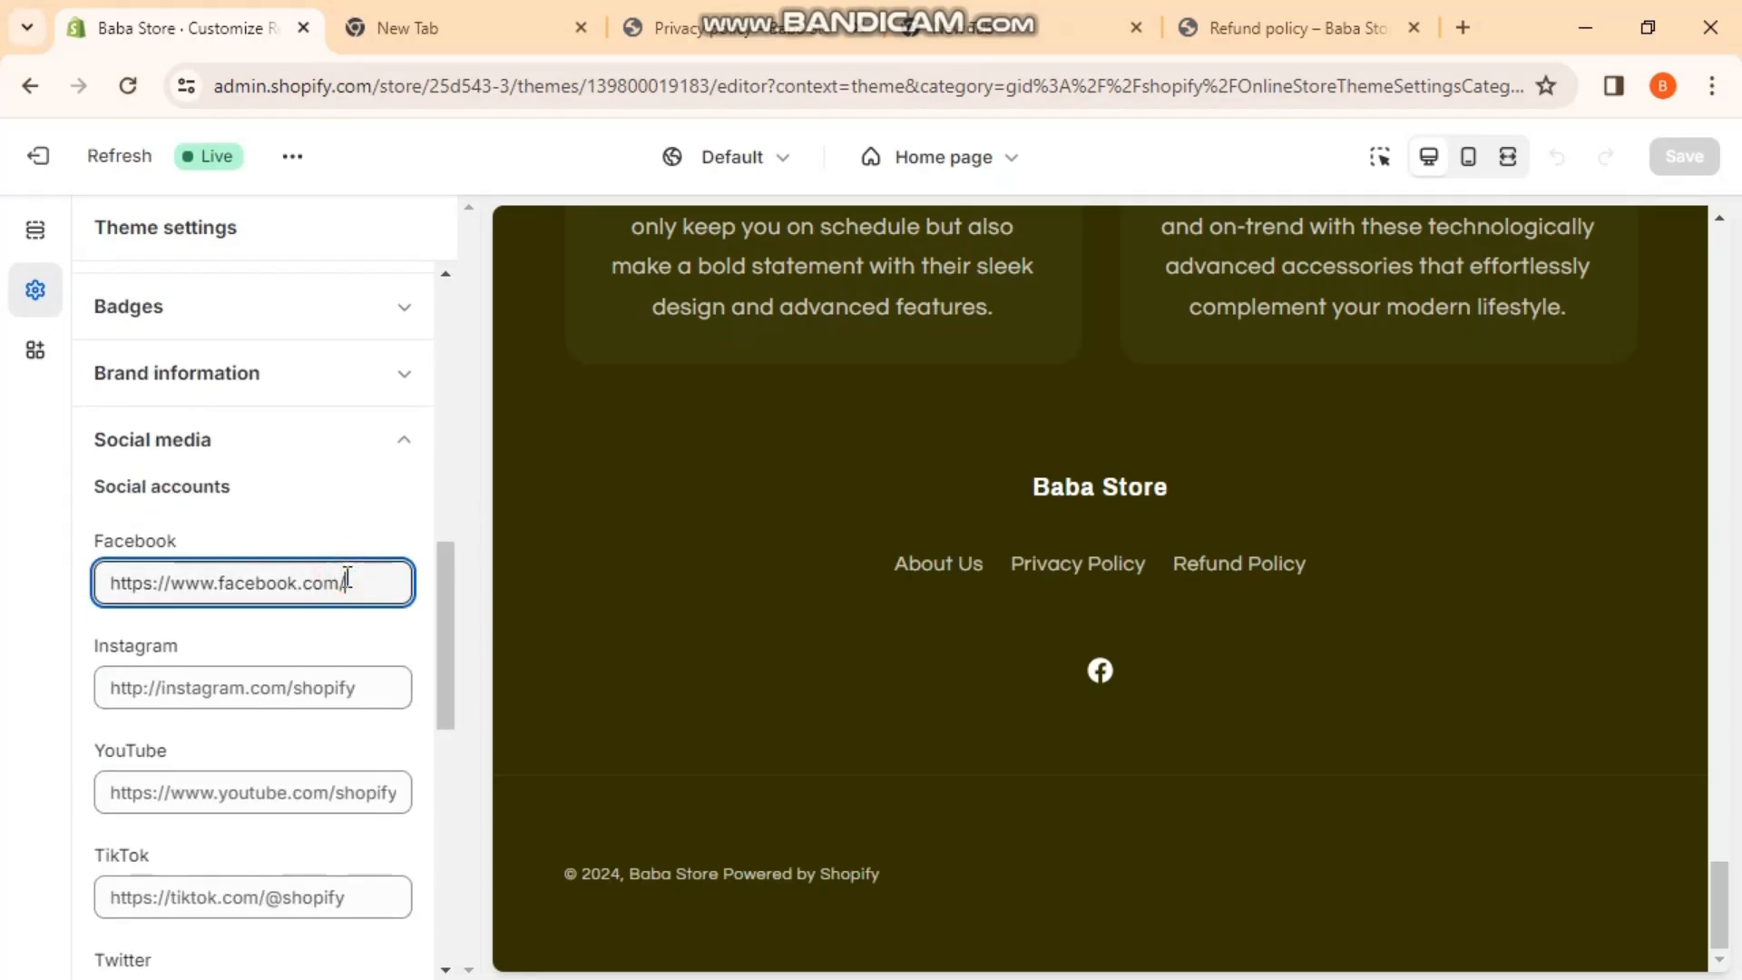
{"action": "left_click", "coordinate": [336, 692]}
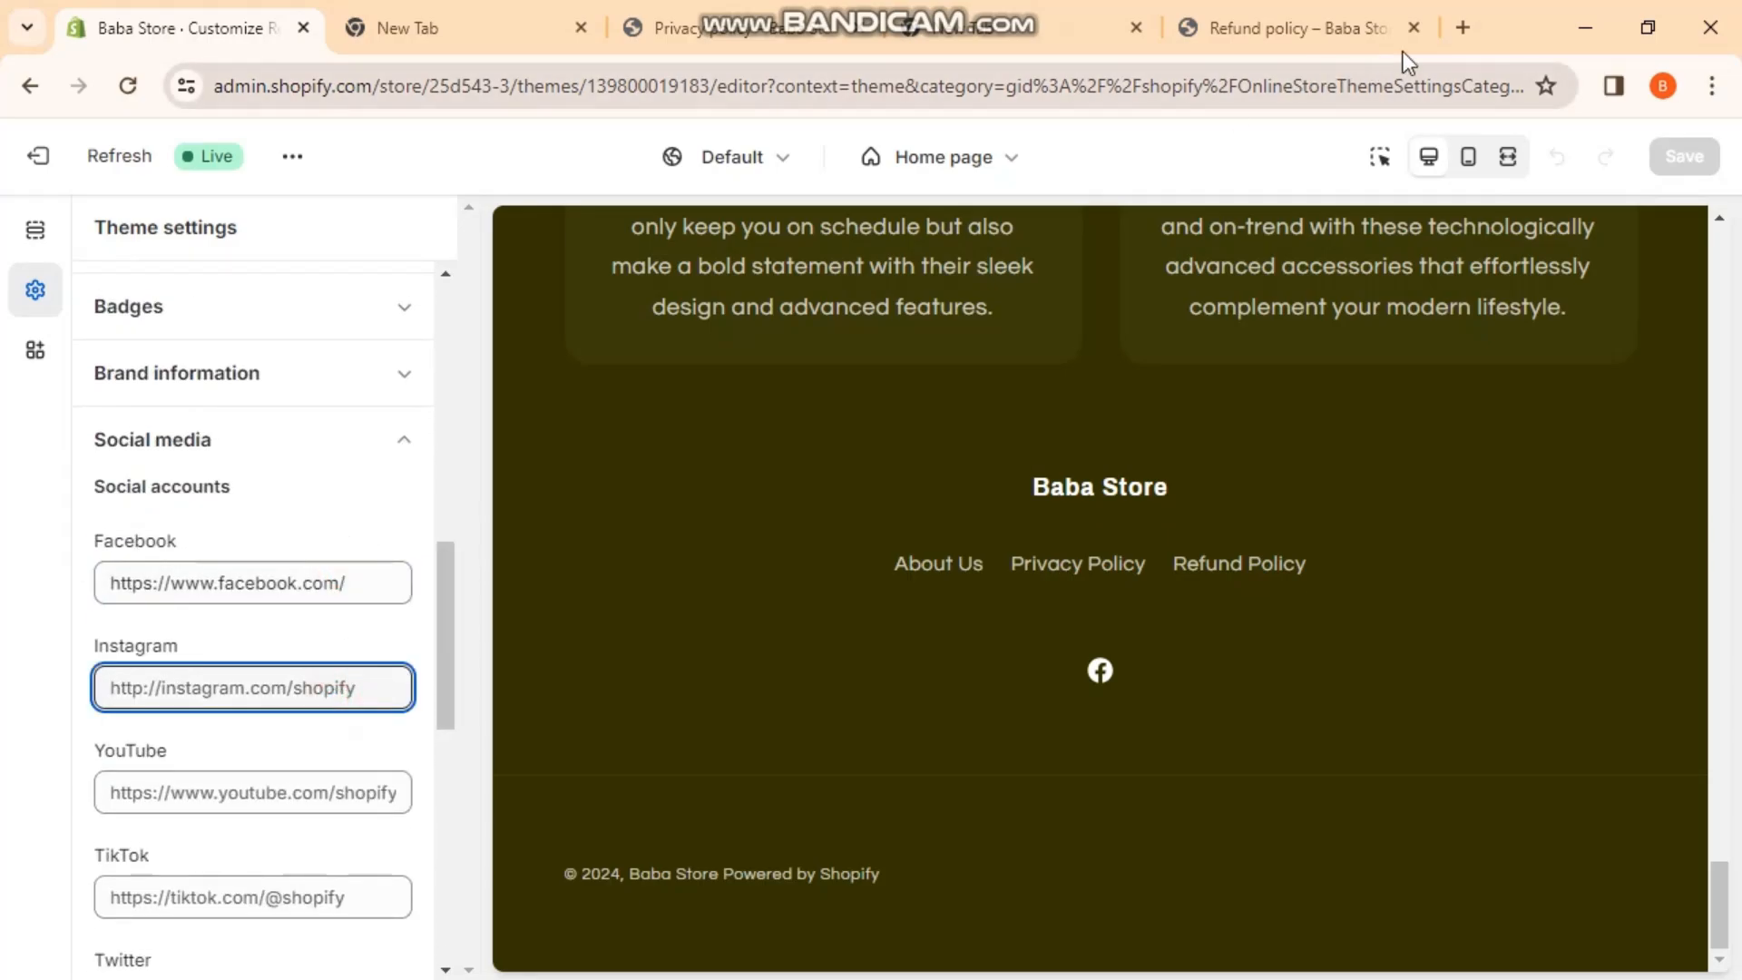
{"action": "left_click", "coordinate": [1462, 27]}
{"action": "type", "text": "in"}
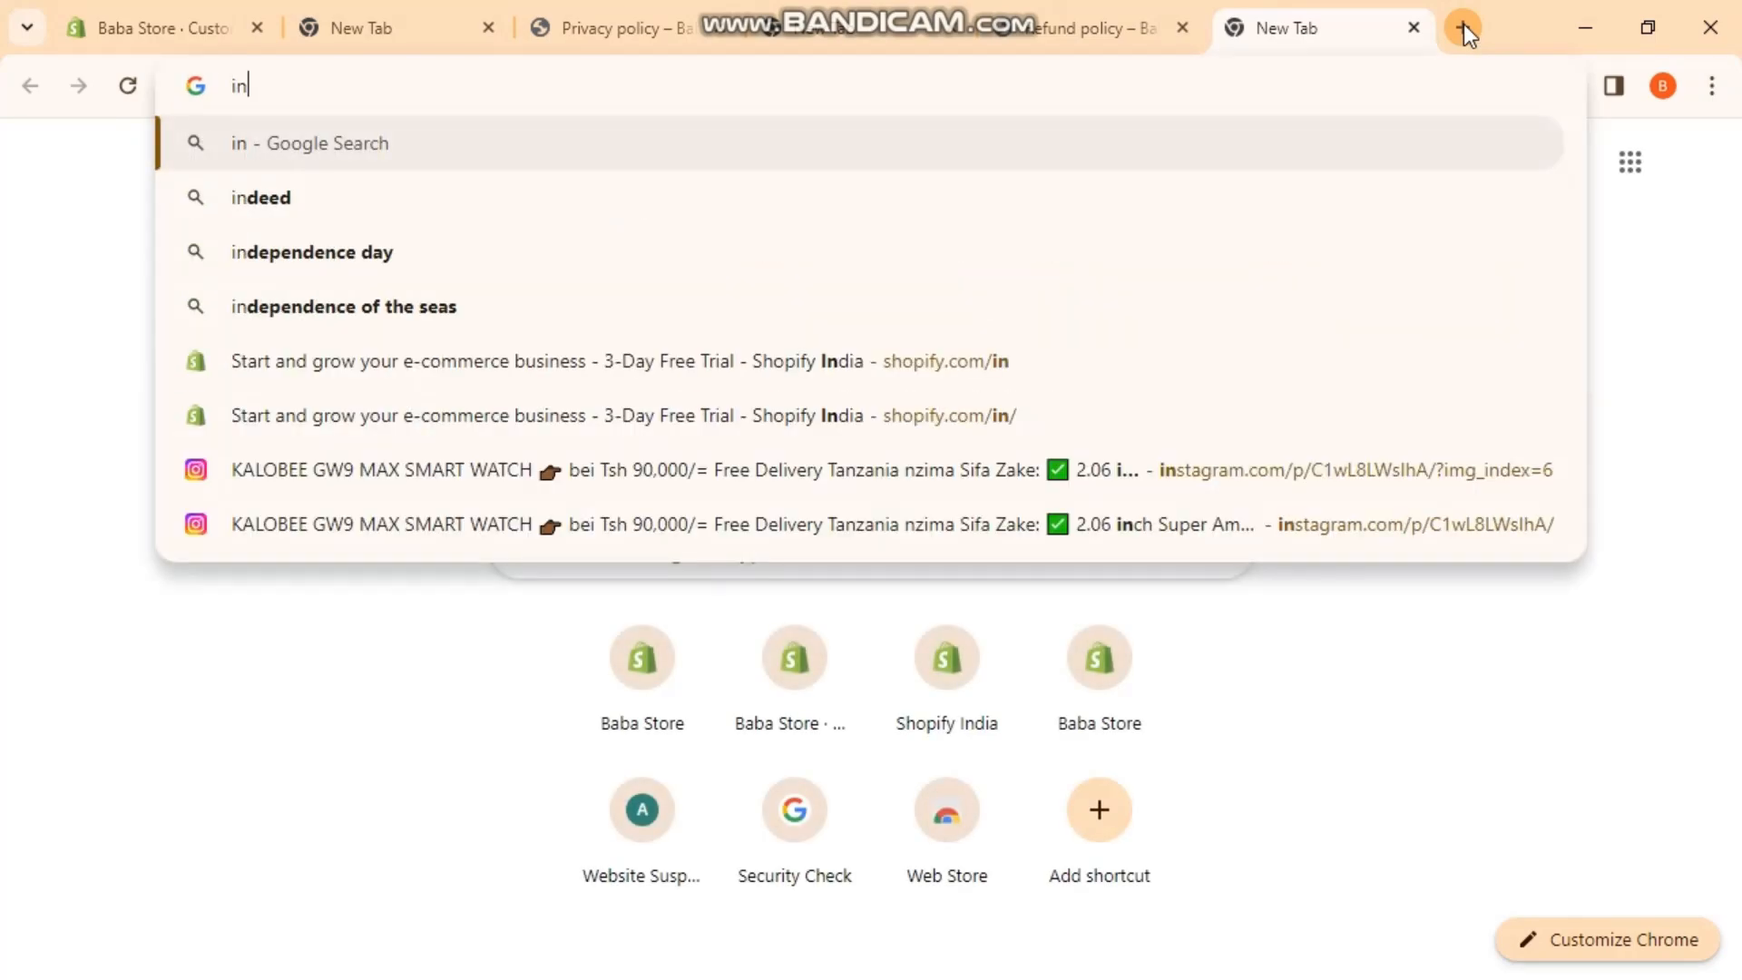
{"action": "left_click", "coordinate": [940, 470]}
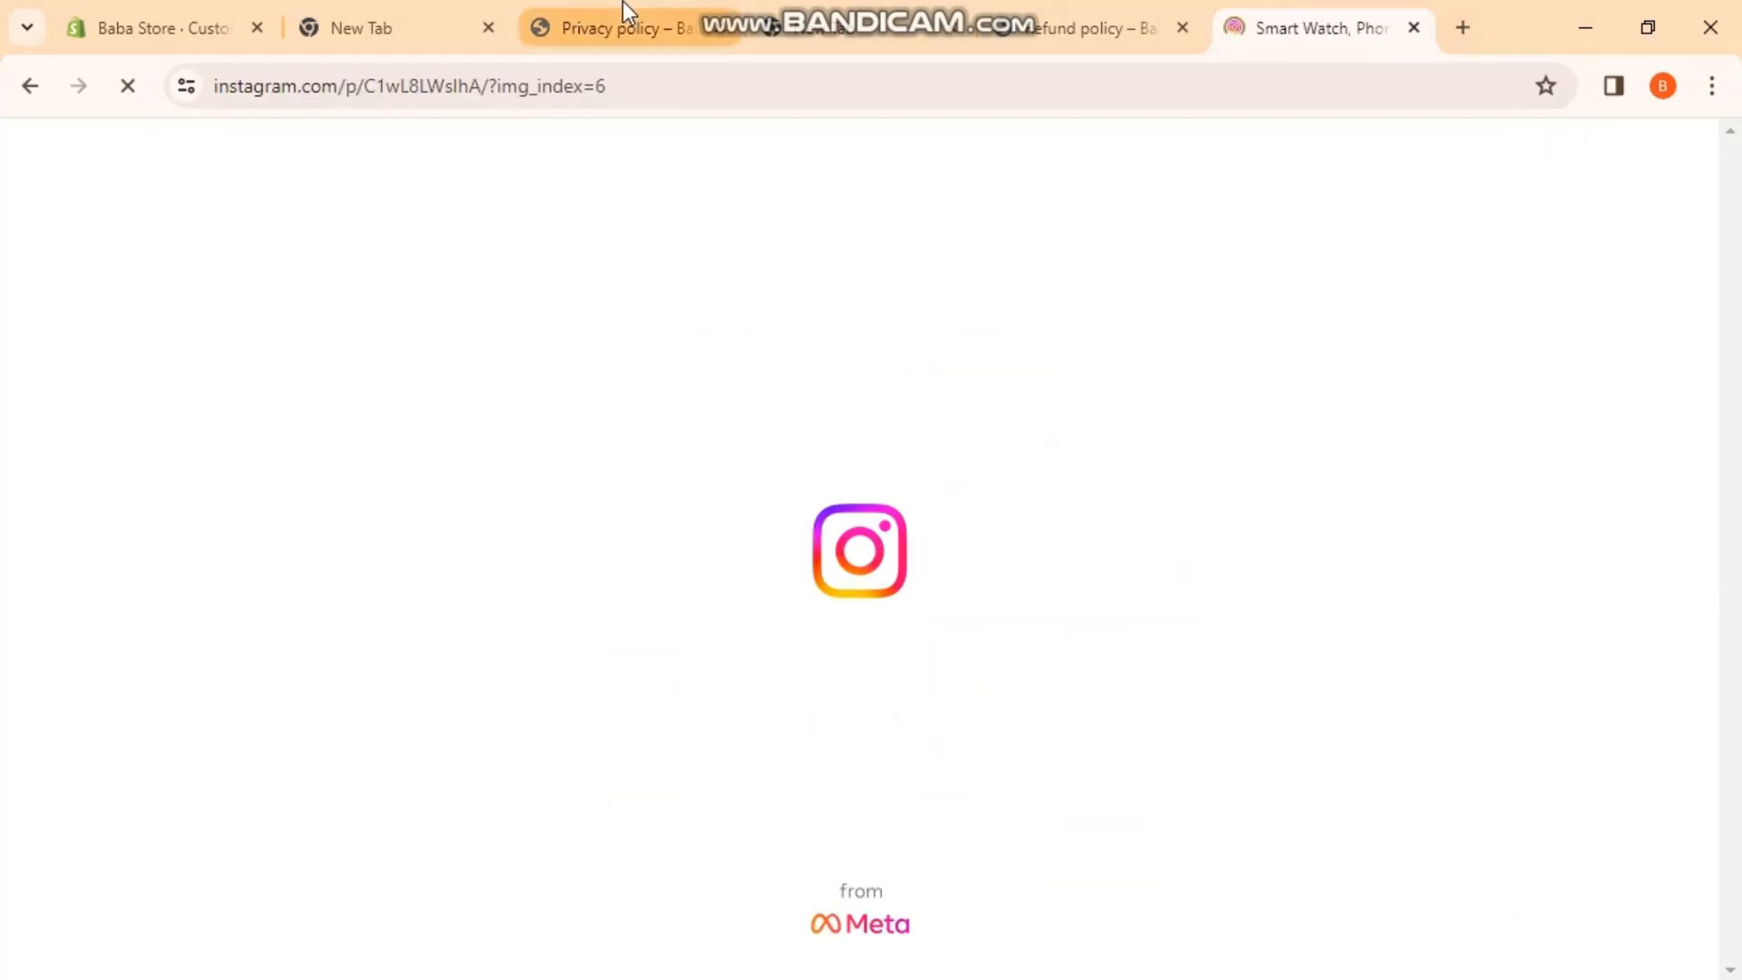
{"action": "left_click", "coordinate": [558, 87]}
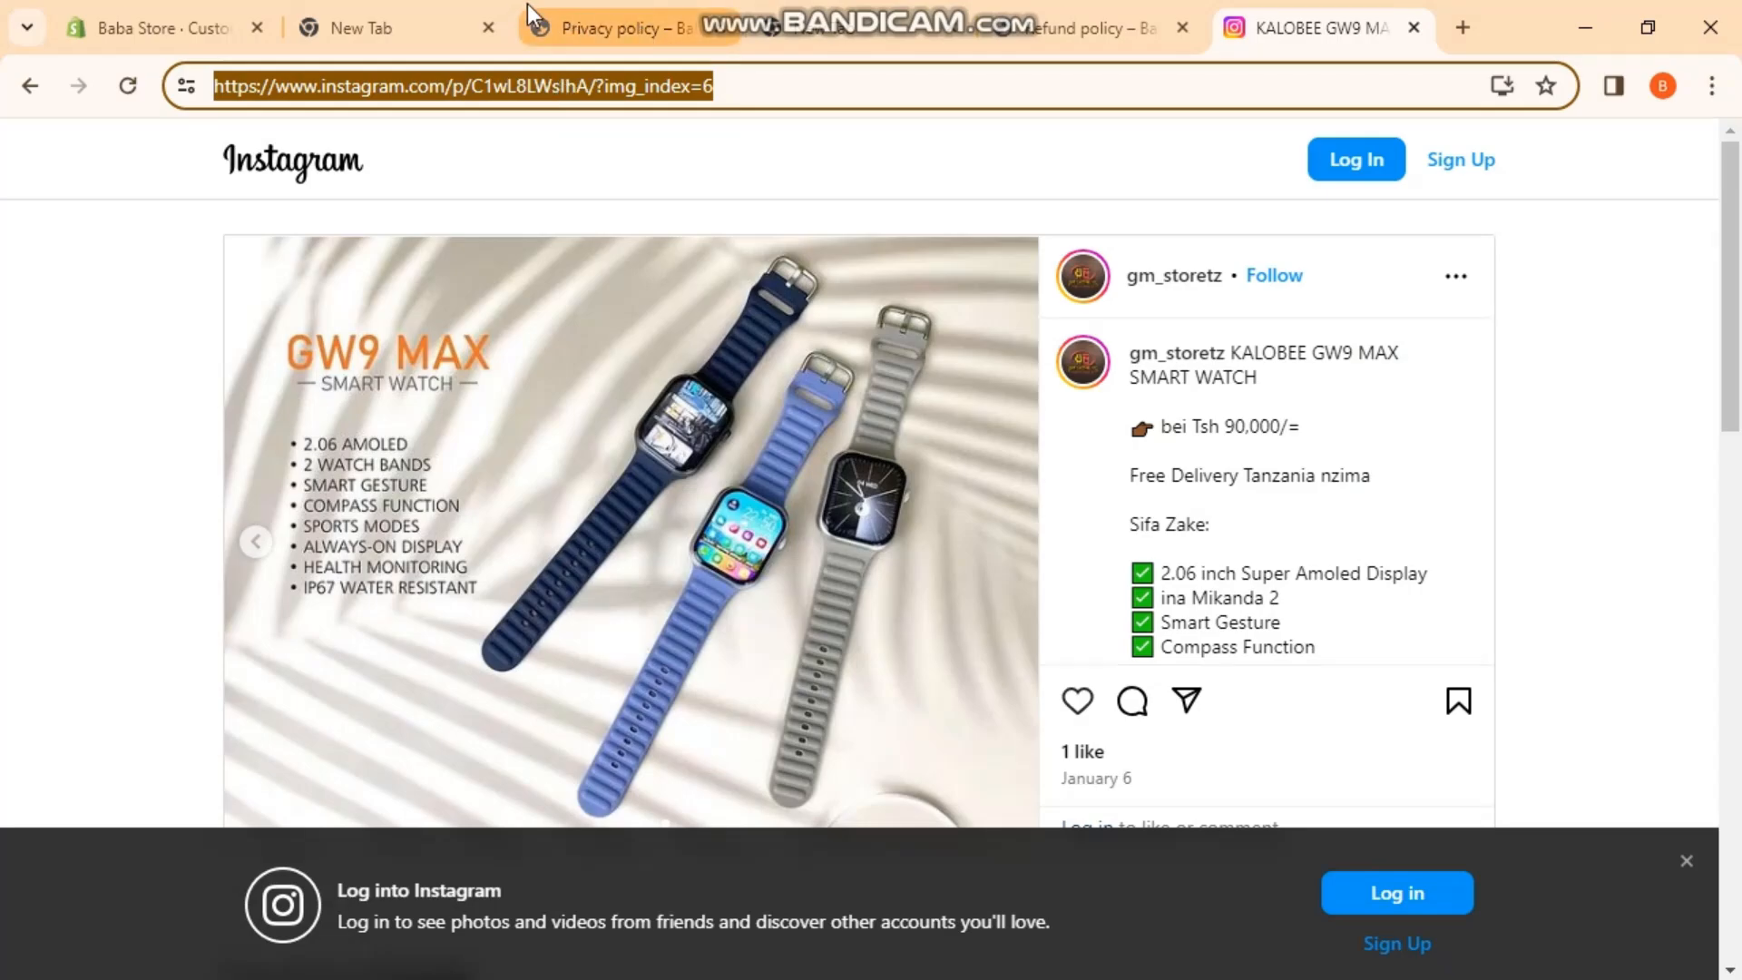
{"action": "left_click", "coordinate": [132, 12]}
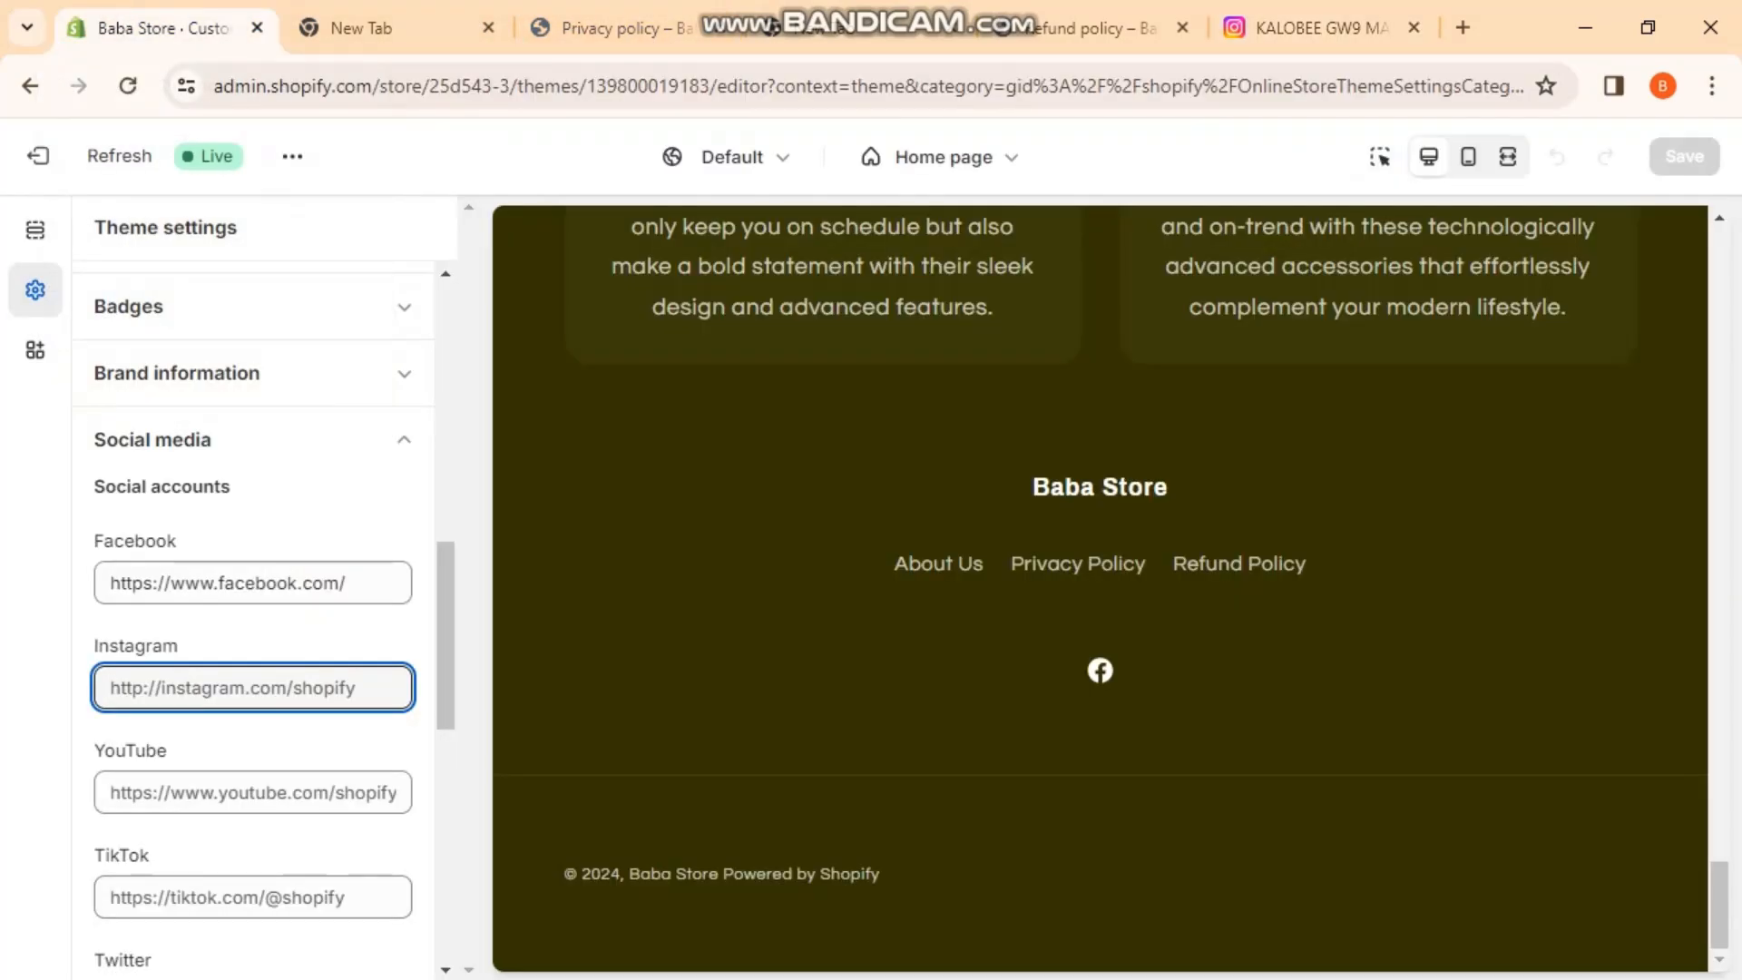
{"action": "key", "text": "ctrl+v"}
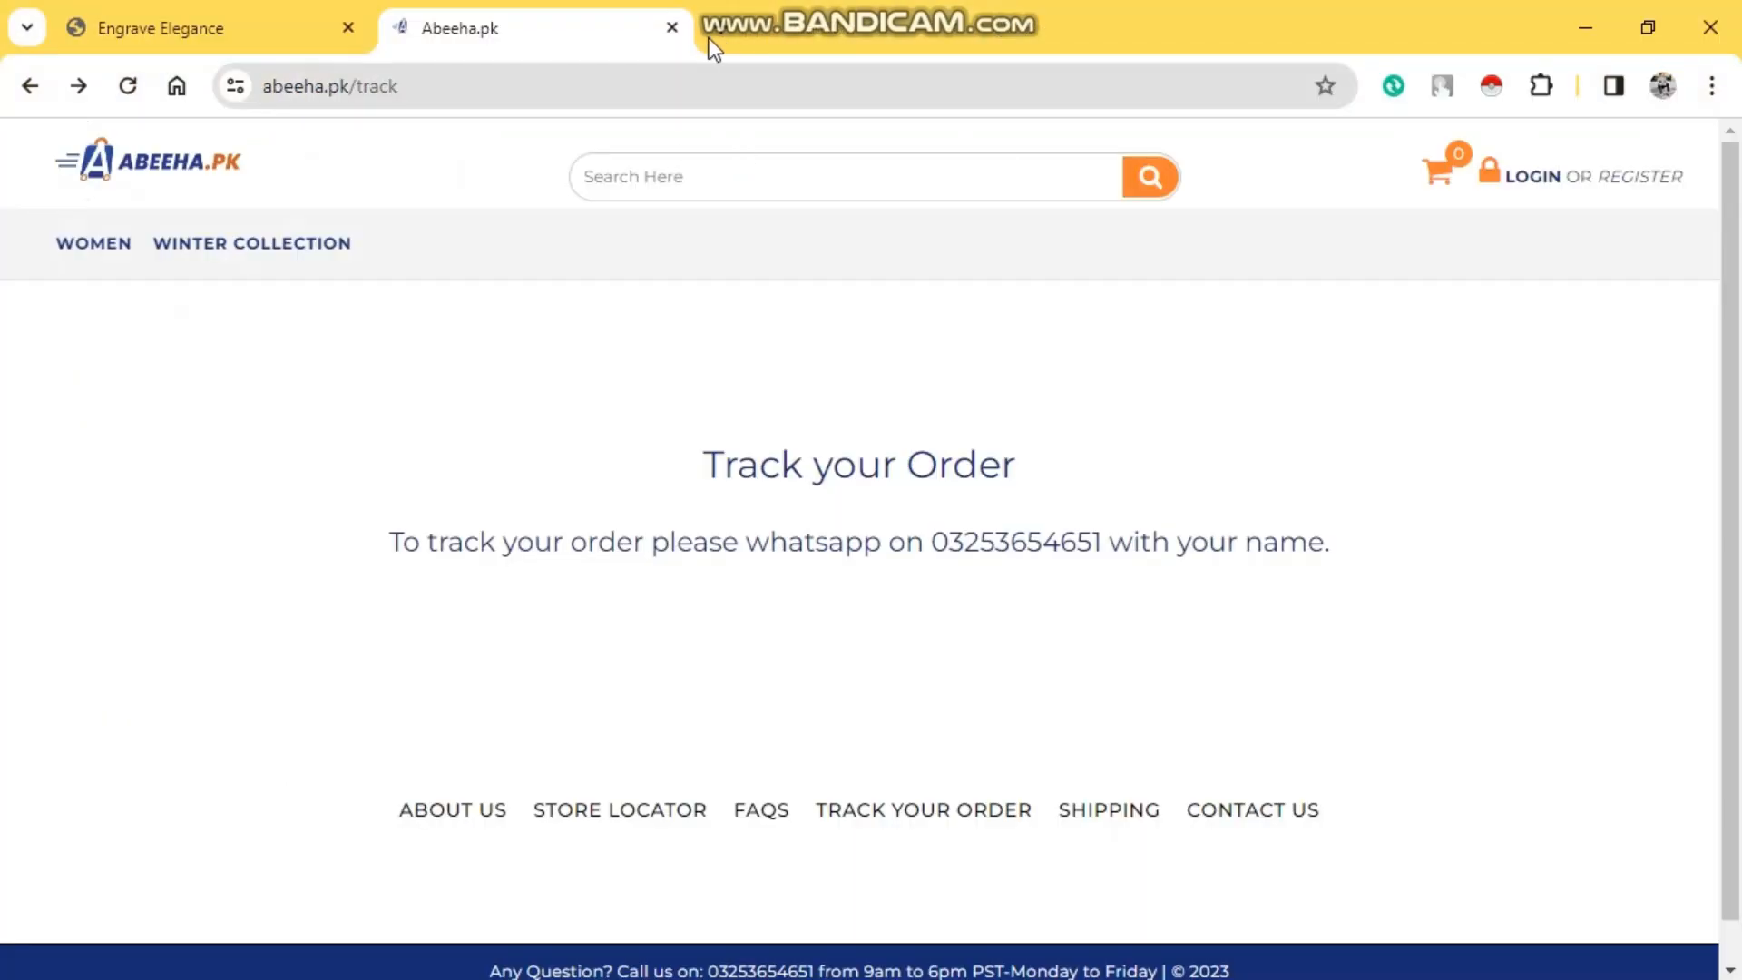
{"action": "left_click", "coordinate": [709, 37]}
{"action": "type", "text": "y"}
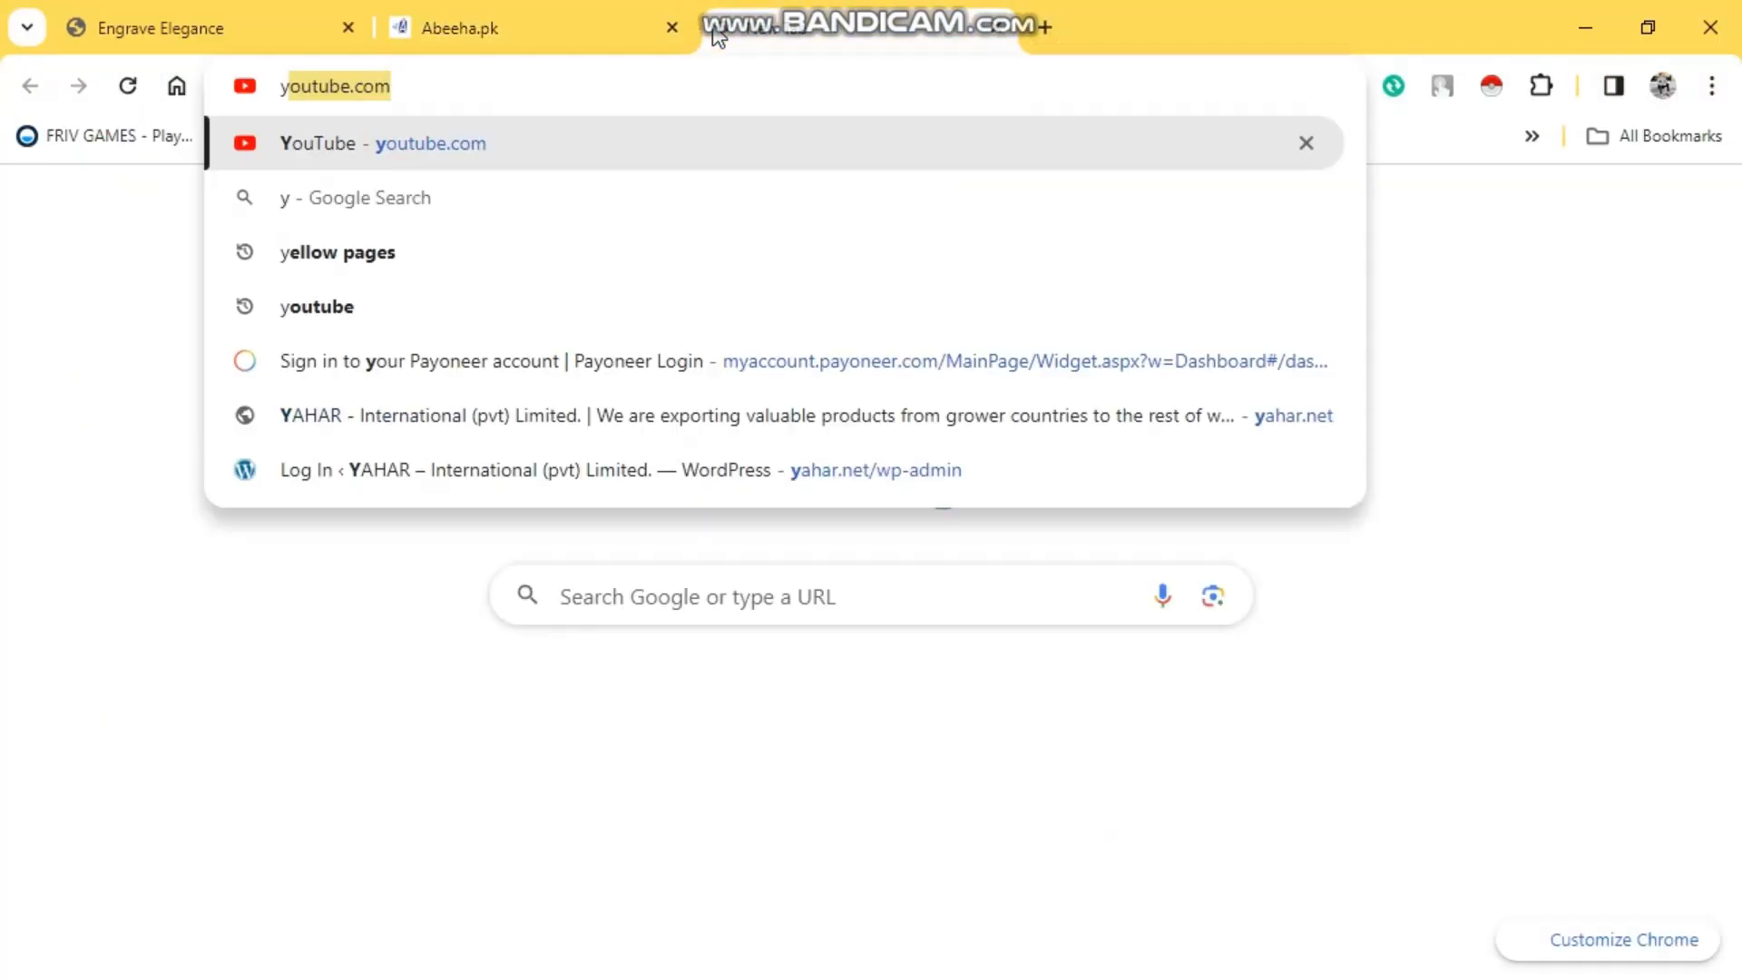
{"action": "key", "text": "Return"}
{"action": "left_click", "coordinate": [390, 72]}
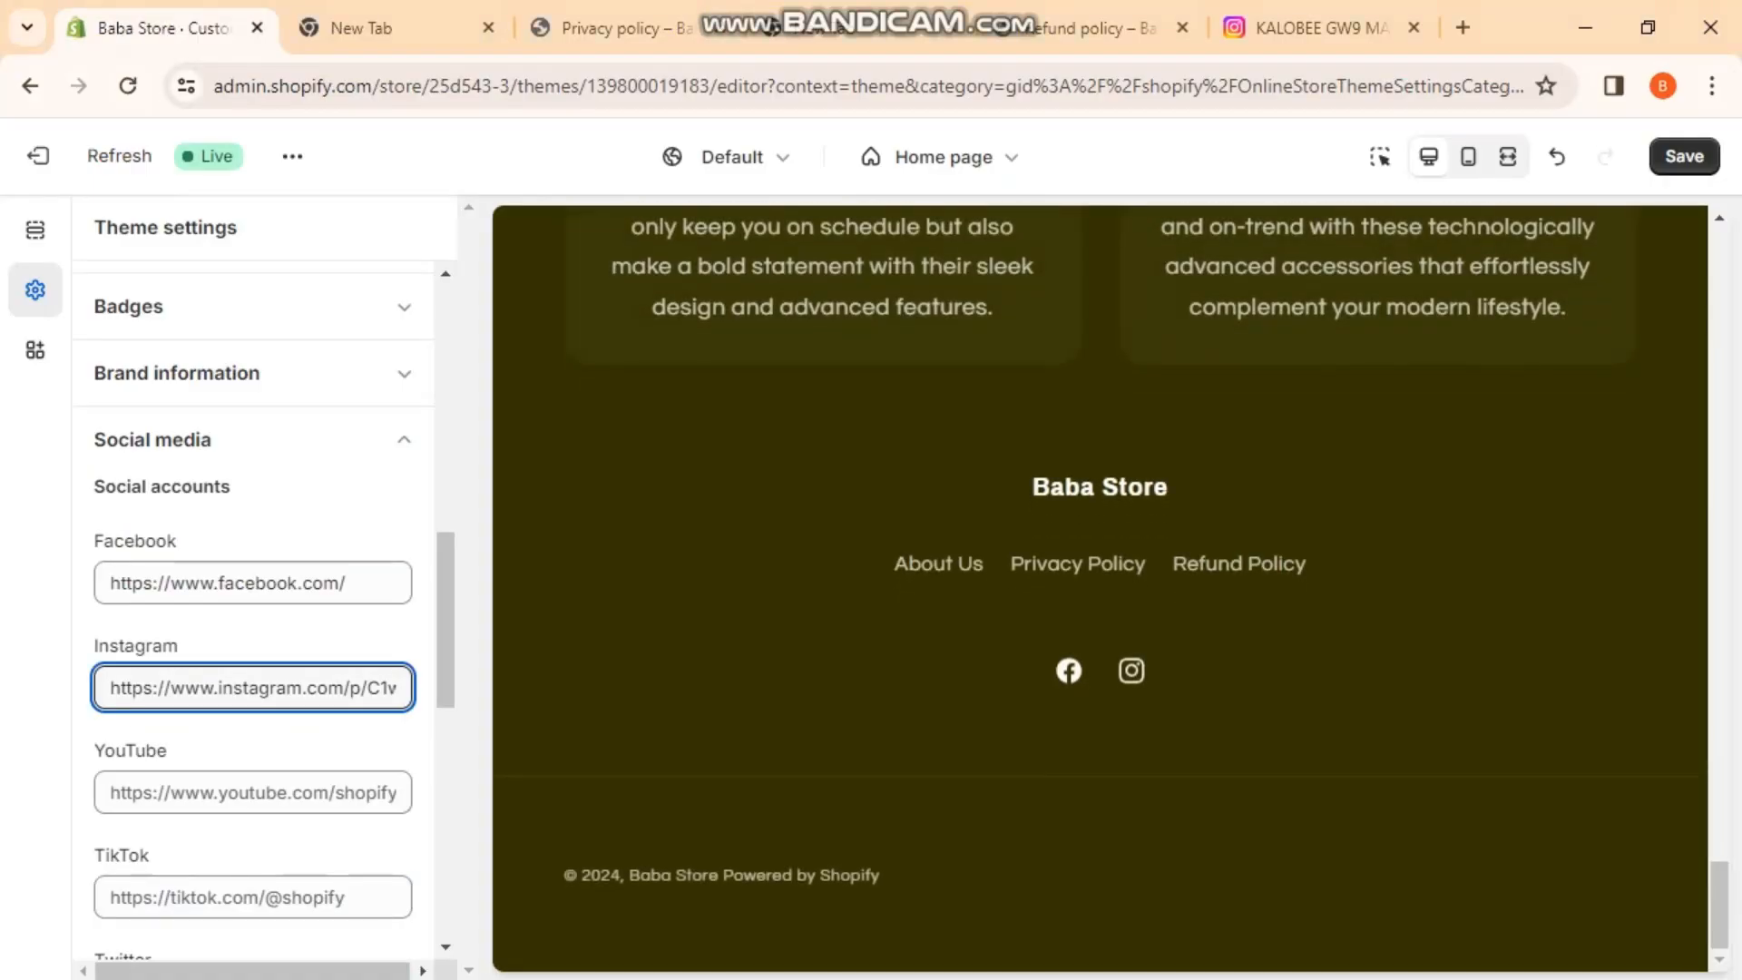
{"action": "left_click", "coordinate": [258, 795]}
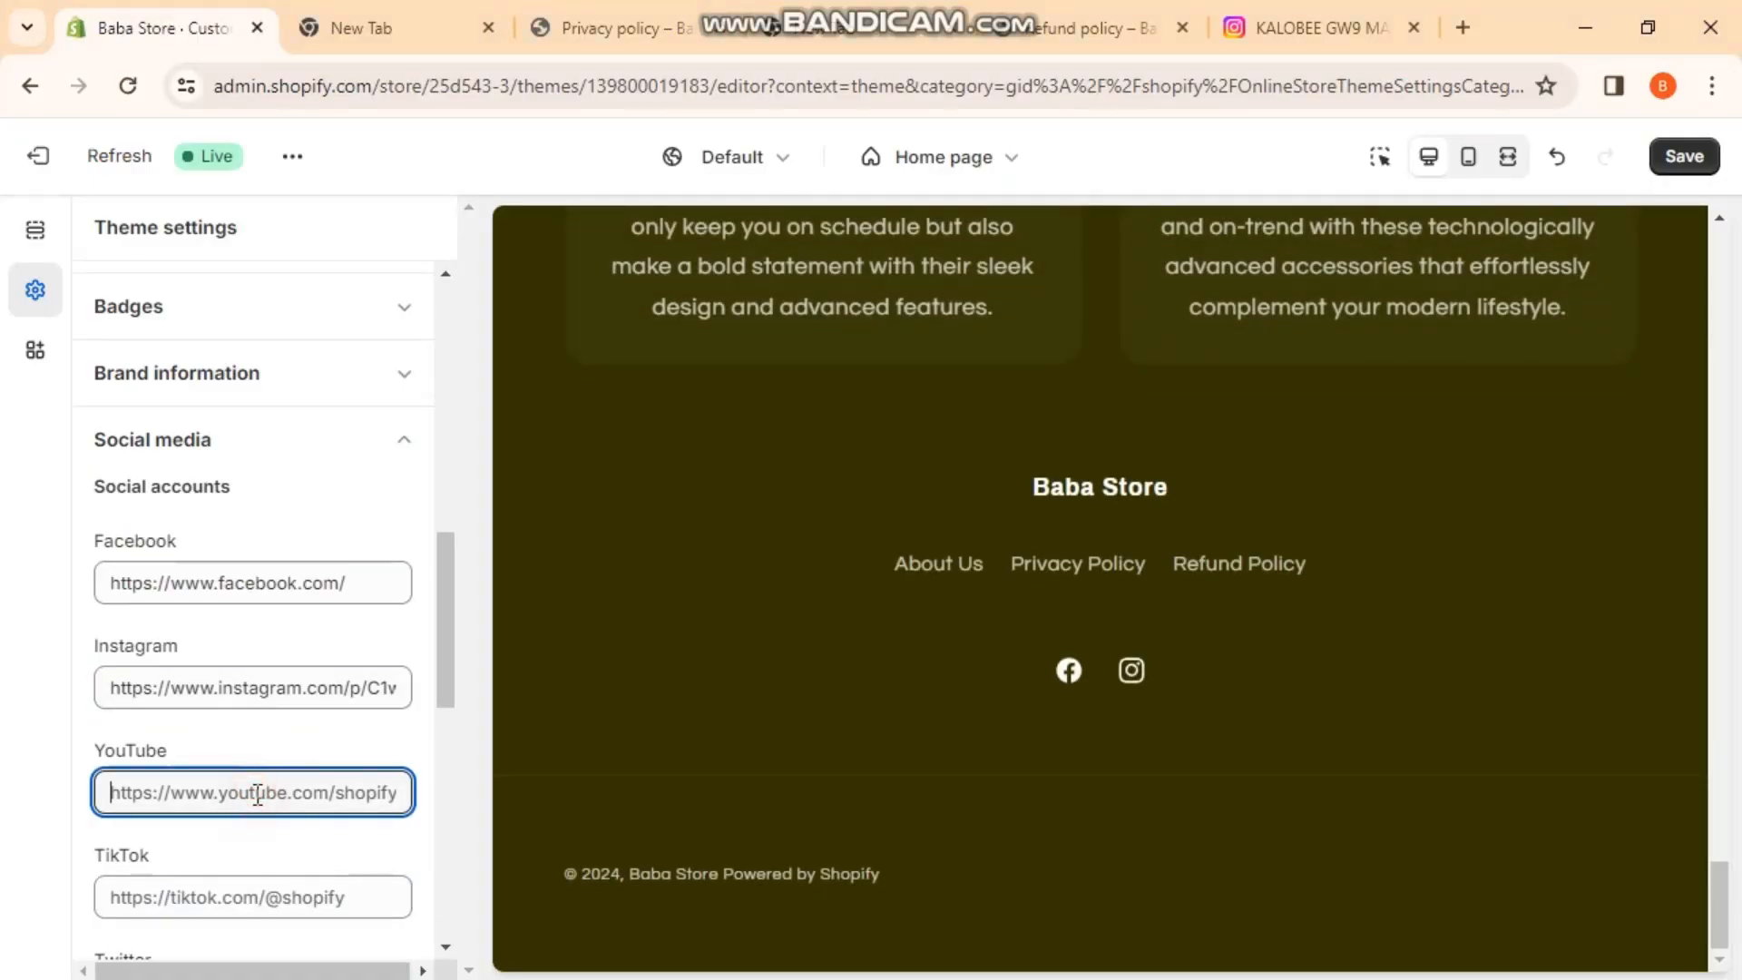
{"action": "left_click", "coordinate": [354, 902]}
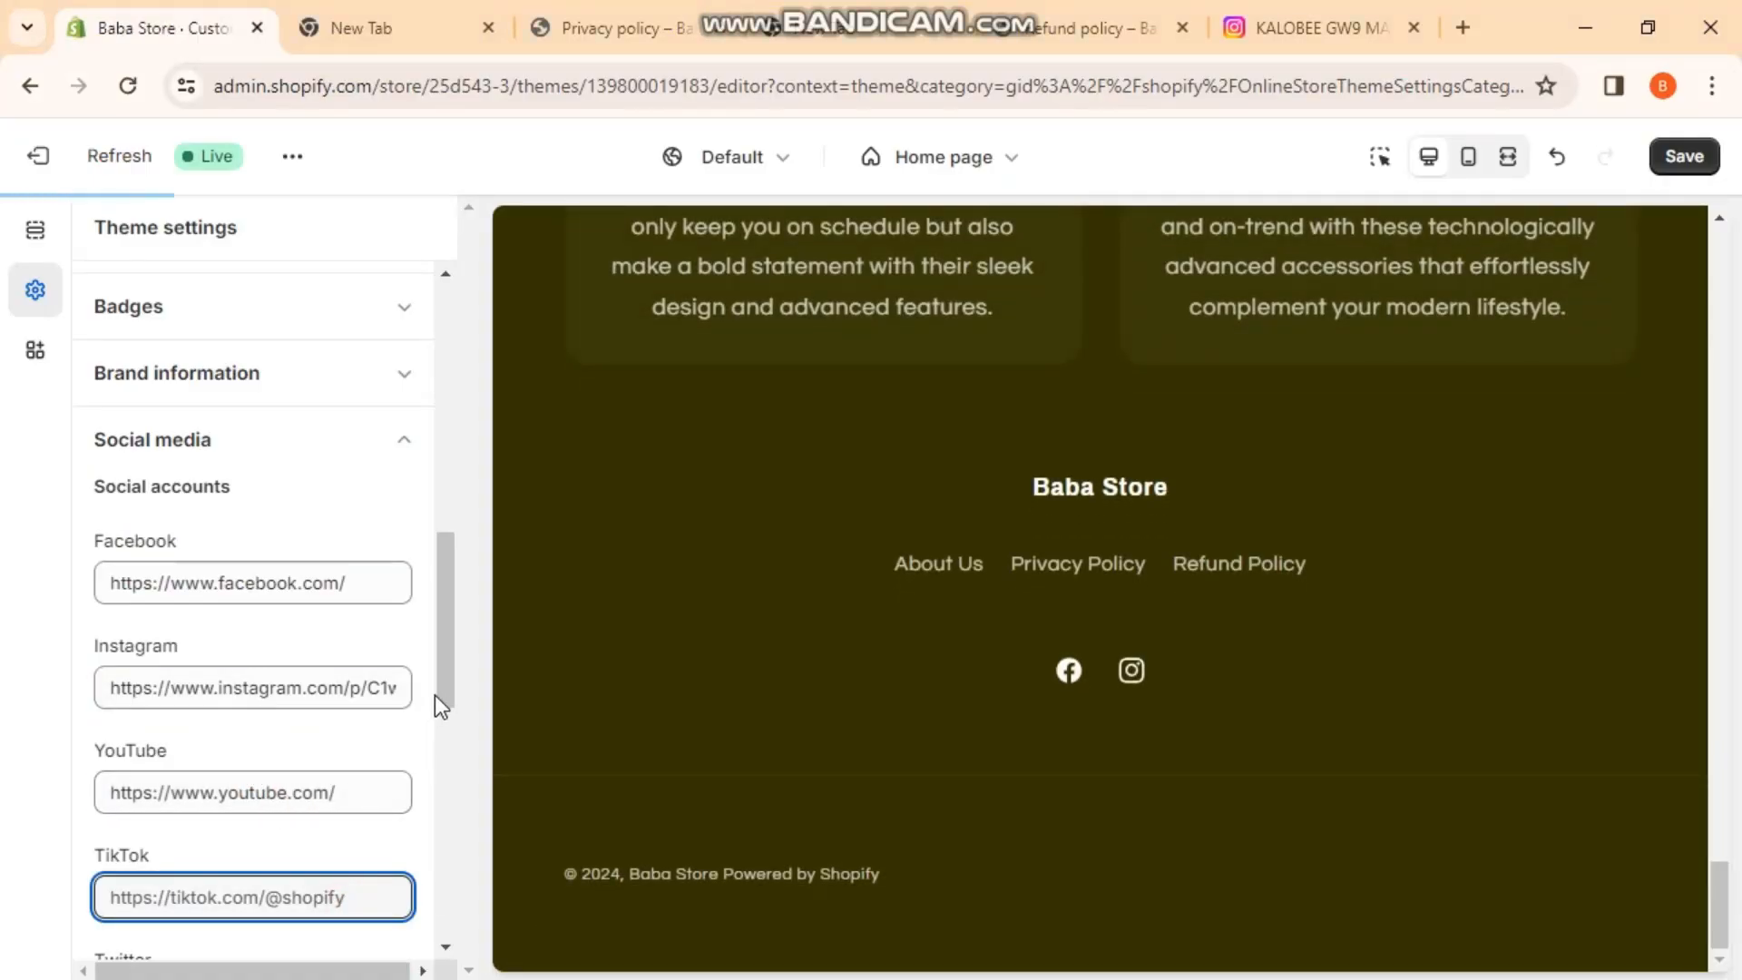
{"action": "left_click_drag", "start_coordinate": [433, 695], "coordinate": [439, 700]}
{"action": "left_click", "coordinate": [1462, 27]}
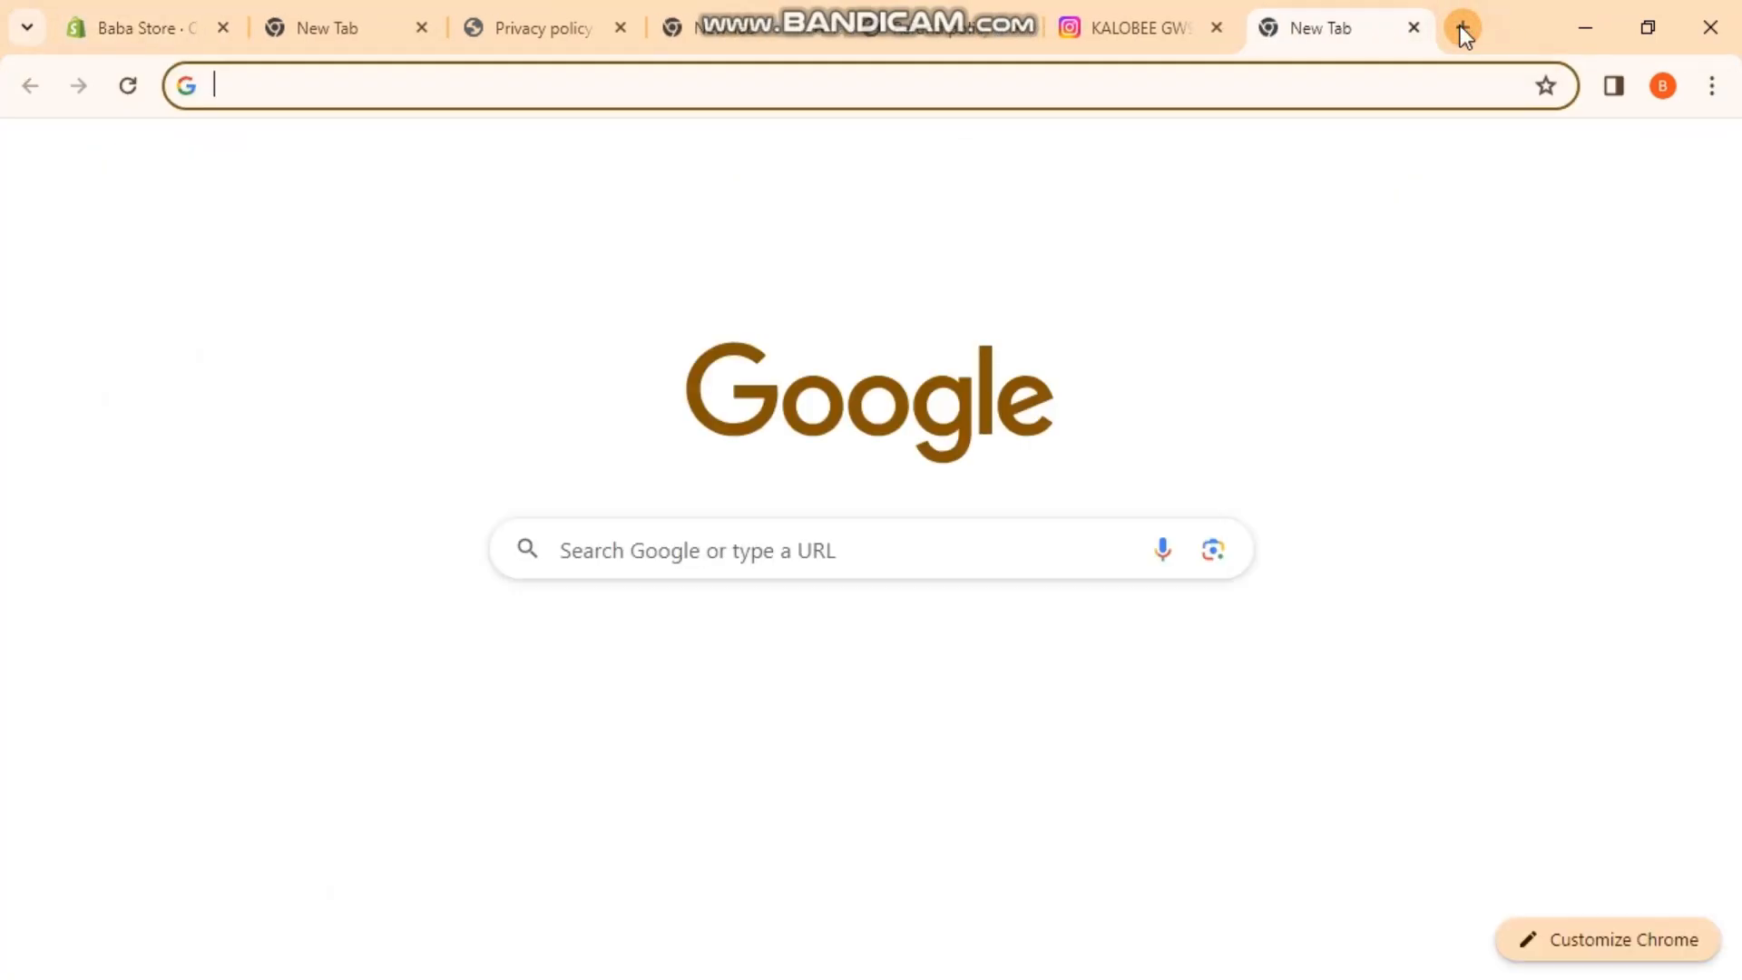
{"action": "type", "text": "ti"}
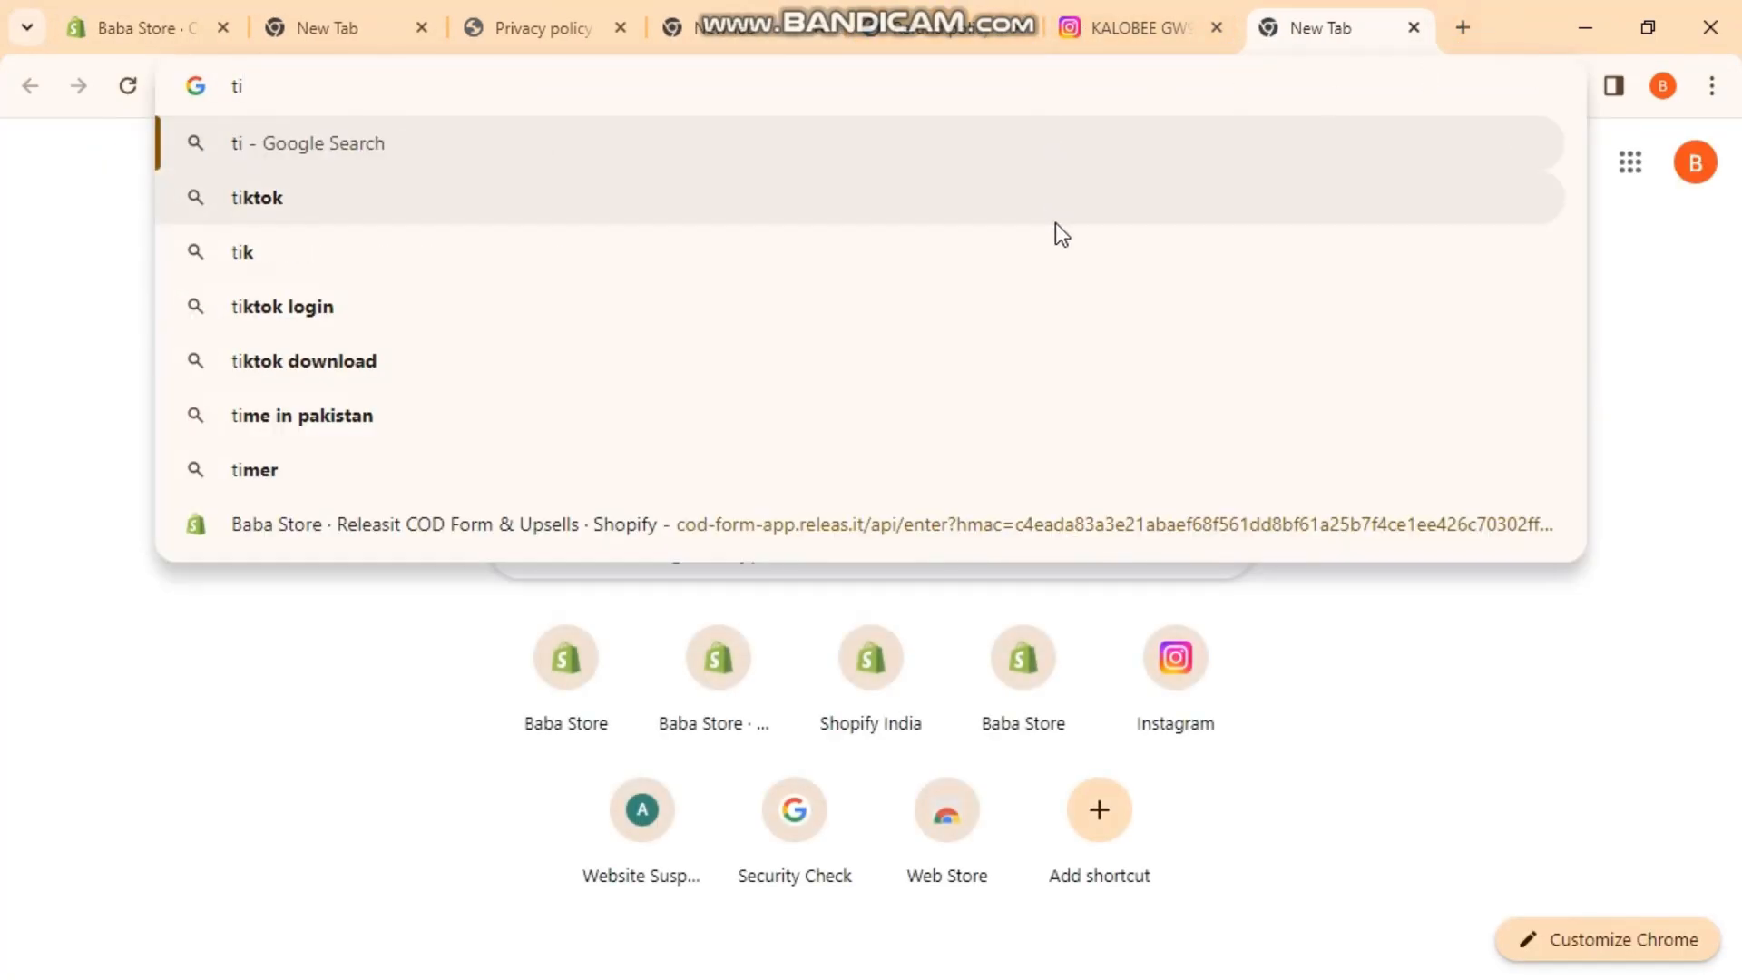
{"action": "left_click", "coordinate": [1055, 222]}
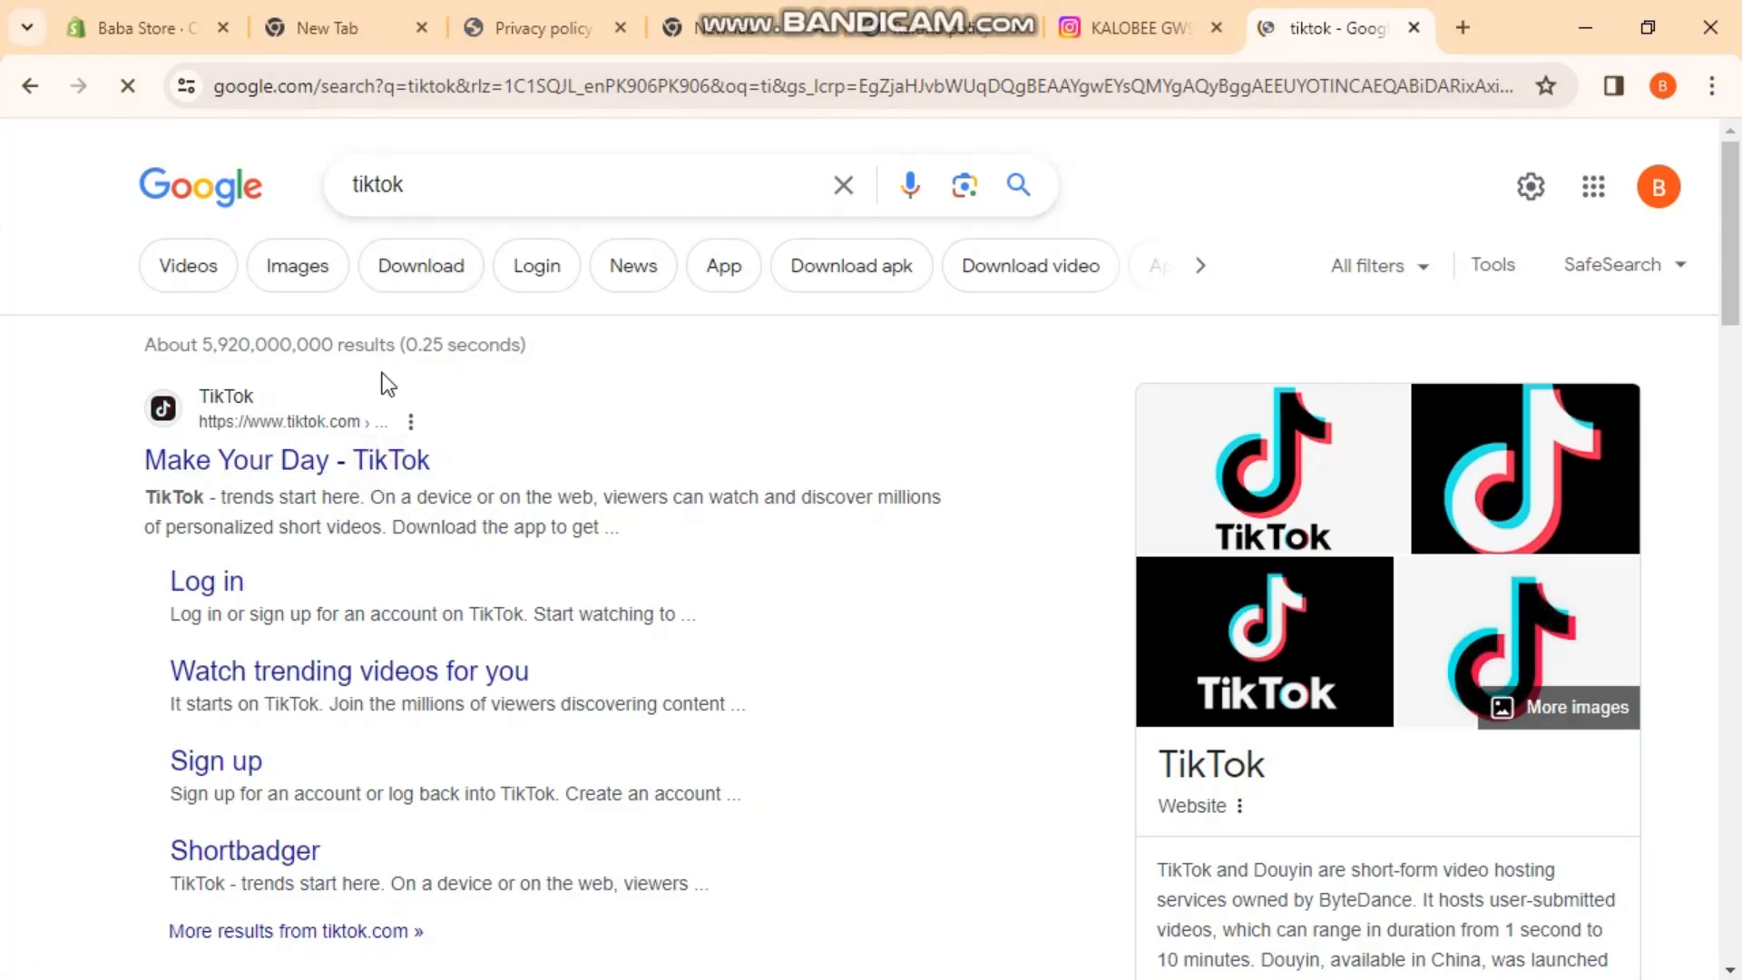
{"action": "left_click", "coordinate": [283, 86]}
{"action": "key", "text": "ctrl+c"}
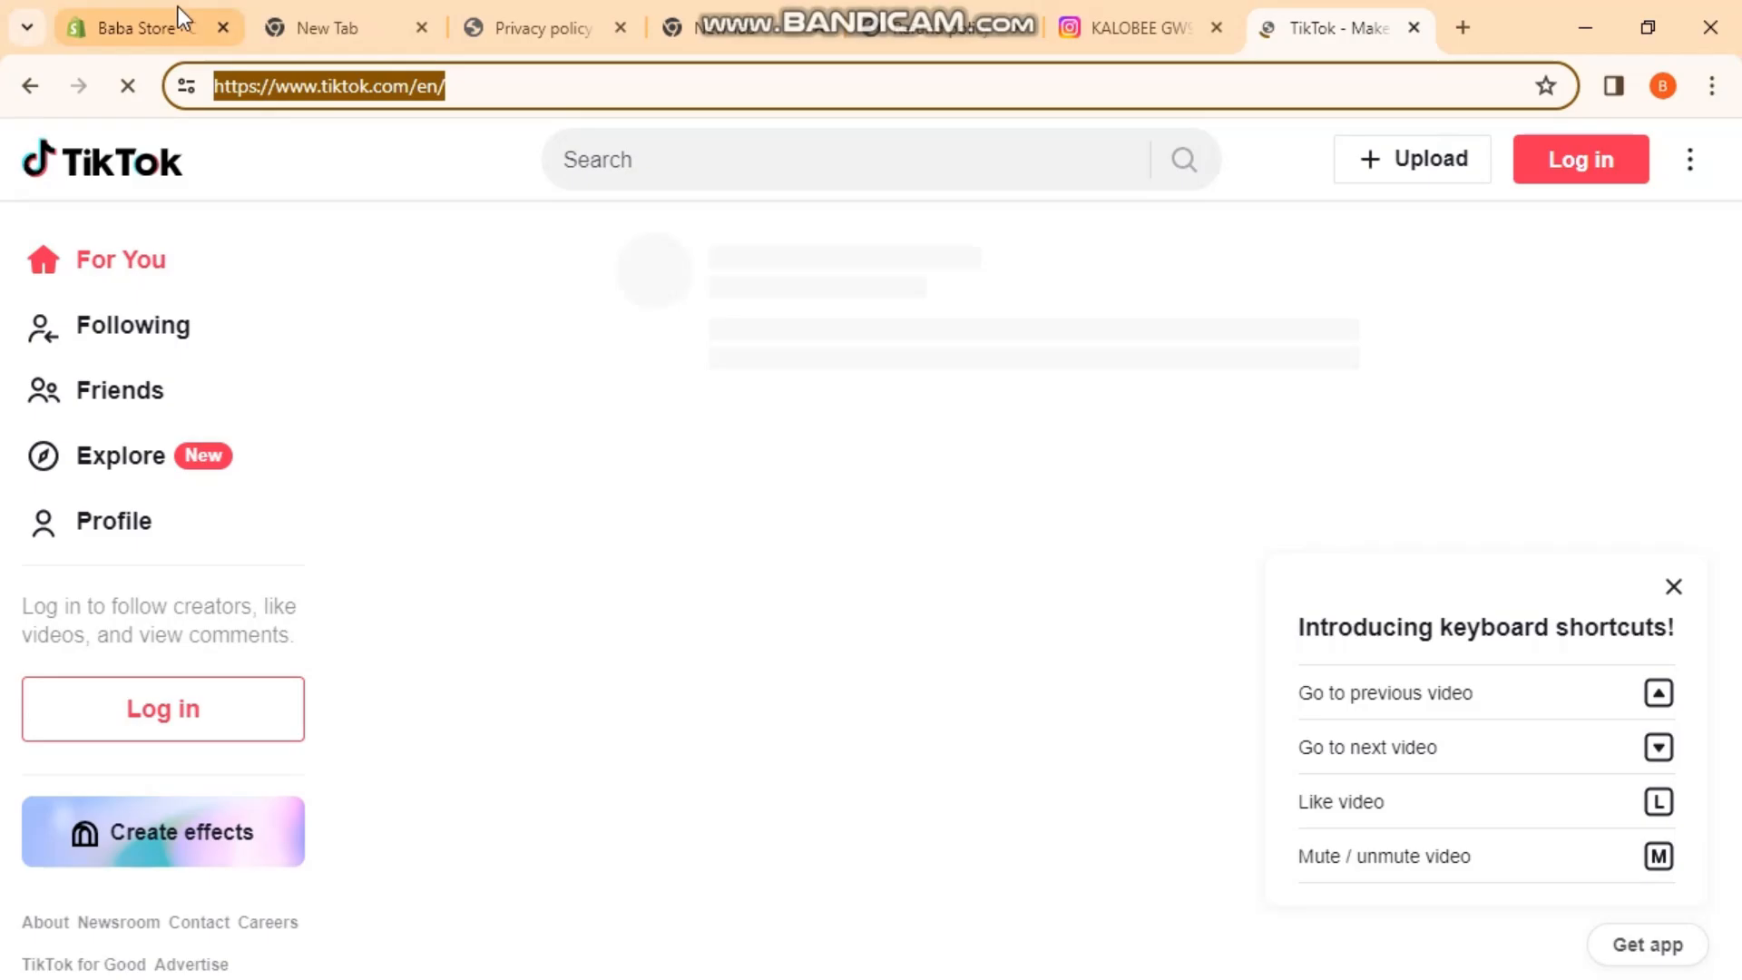
{"action": "left_click", "coordinate": [178, 11]}
{"action": "left_click", "coordinate": [242, 861]}
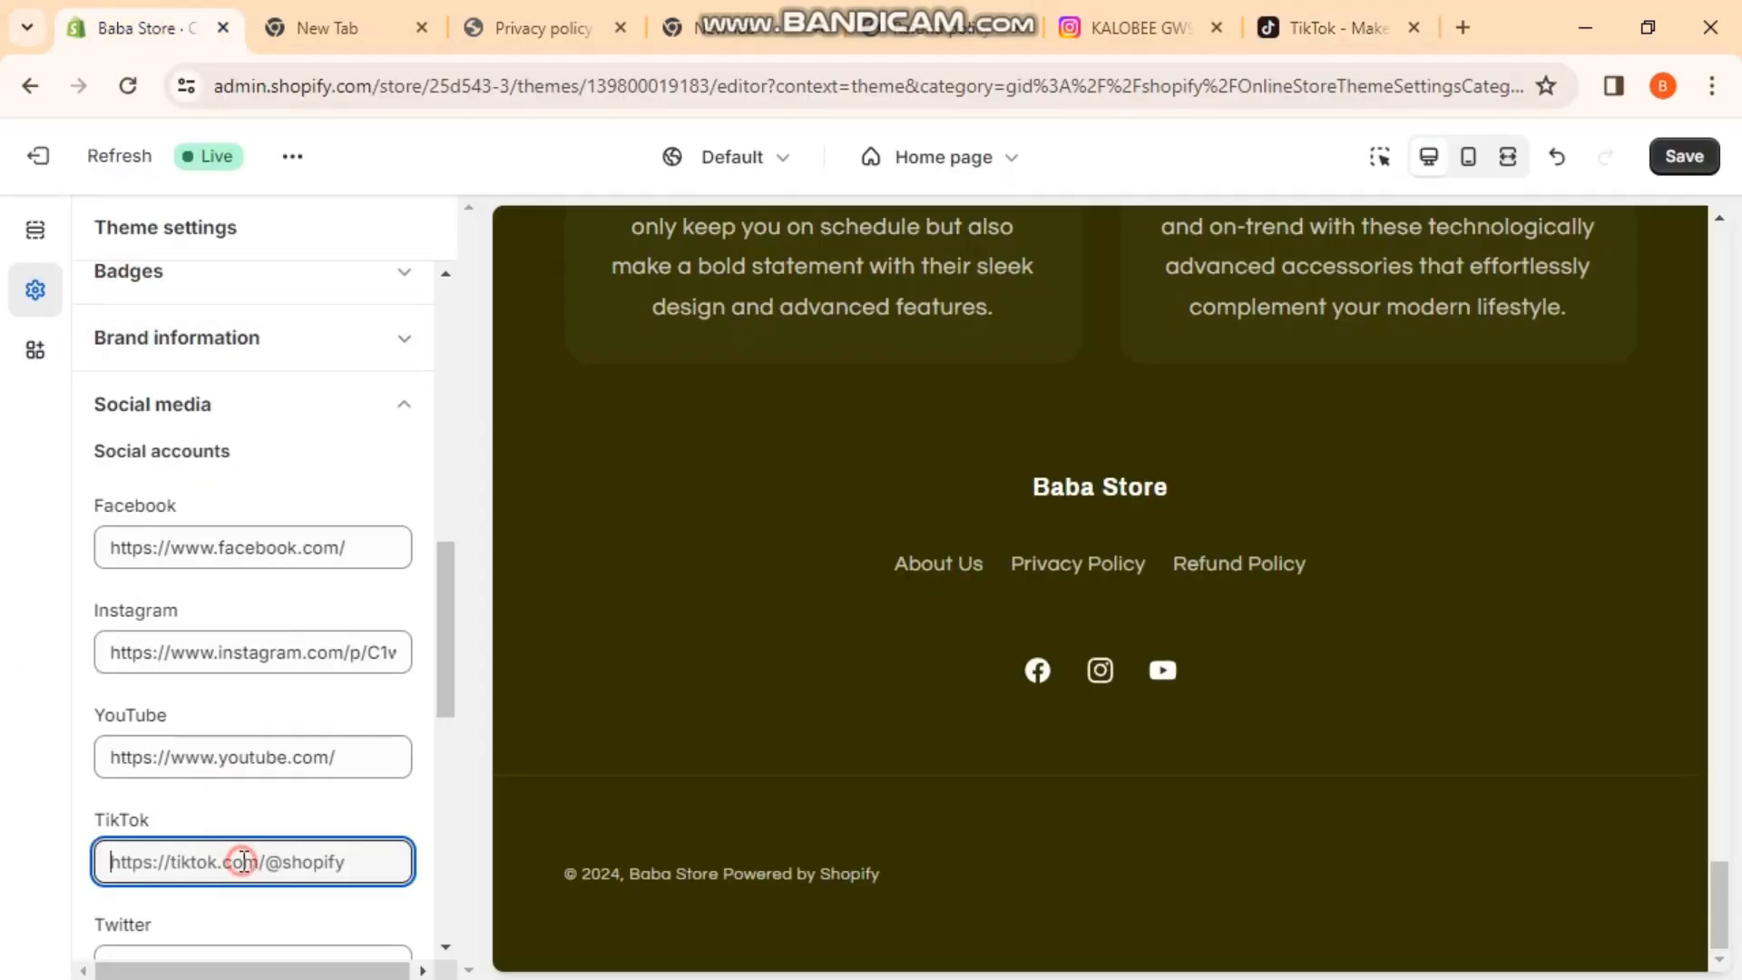
{"action": "key", "text": "ctrl+v"}
- Look through the remaining social account fields and save the theme changes
{"action": "scroll", "coordinate": [448, 759], "scroll_direction": "down", "scroll_amount": 4}
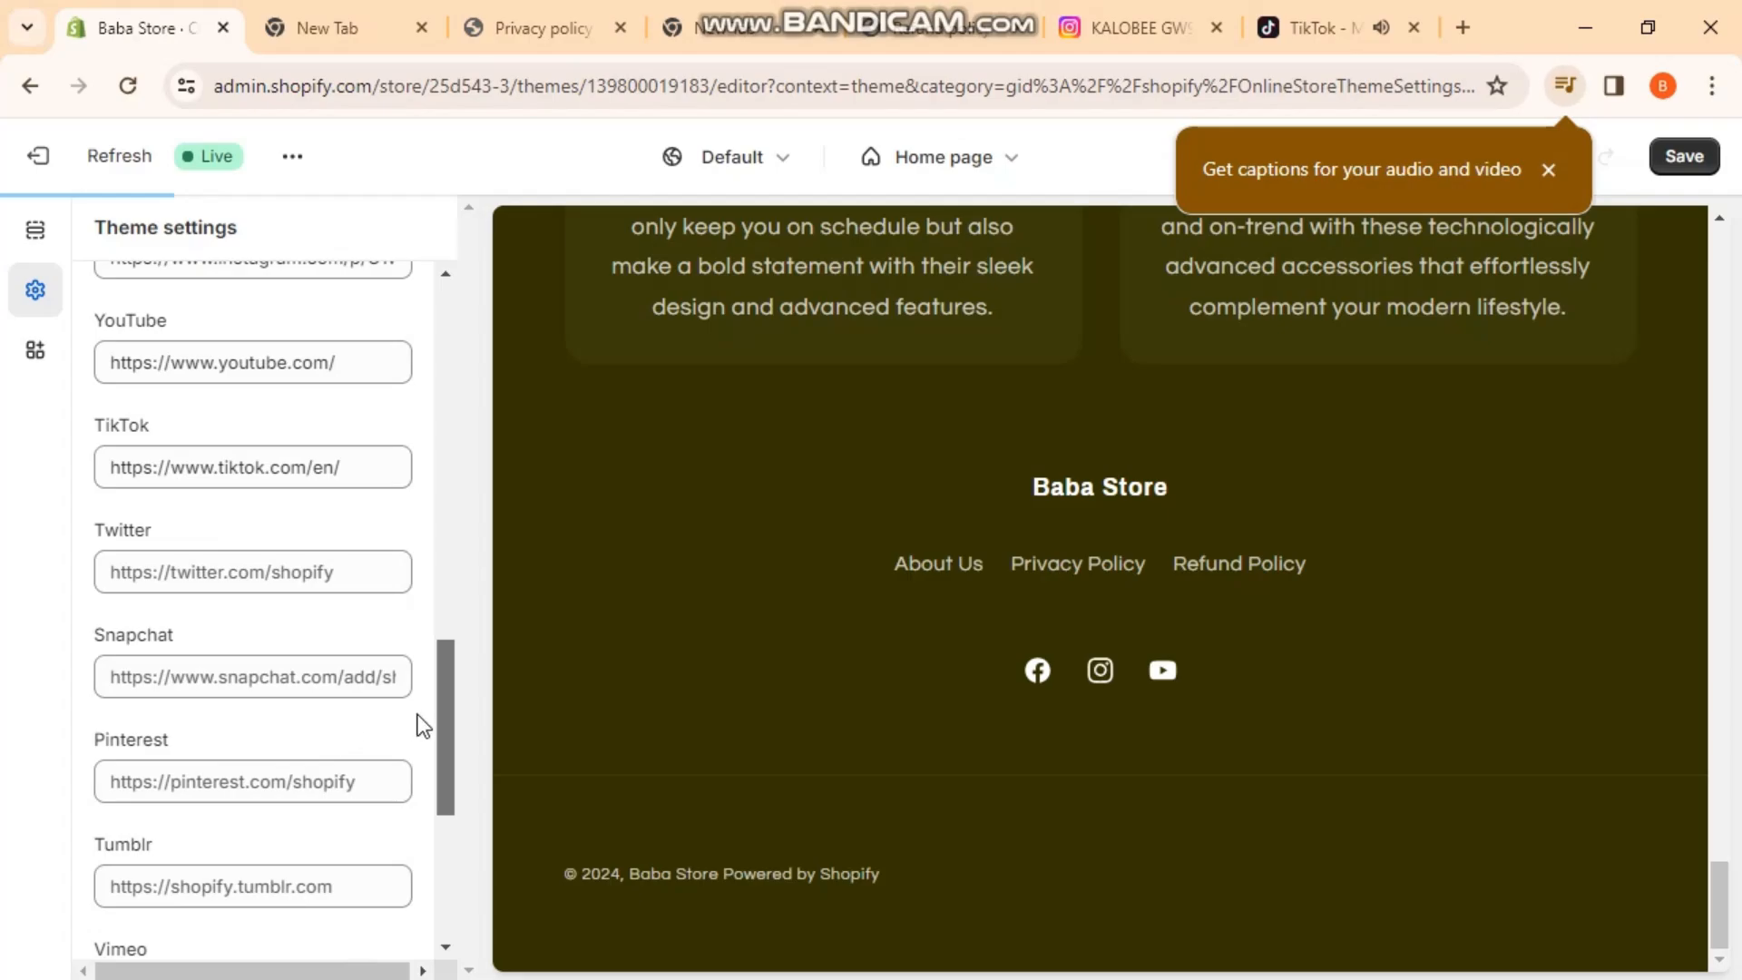
{"action": "left_click_drag", "start_coordinate": [449, 733], "coordinate": [445, 856]}
{"action": "left_click", "coordinate": [1681, 156]}
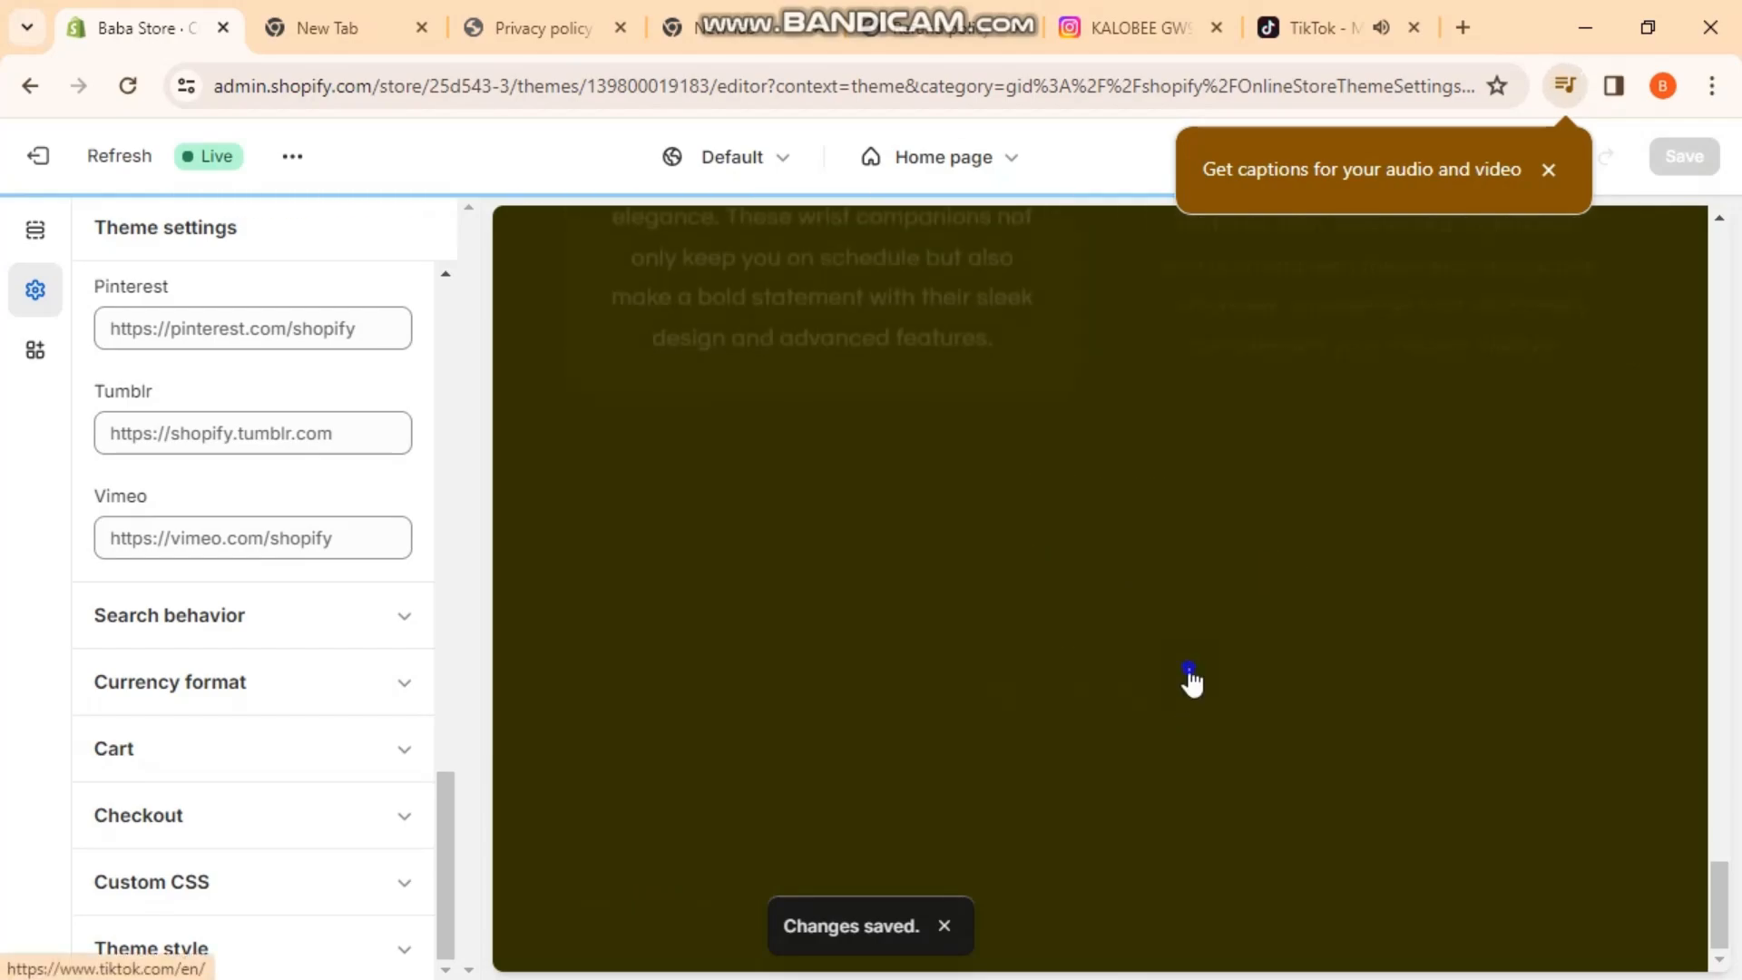
- Open babastore.online in a new tab and check the footer's social icons, following the Instagram link
{"action": "right_click", "coordinate": [1188, 671]}
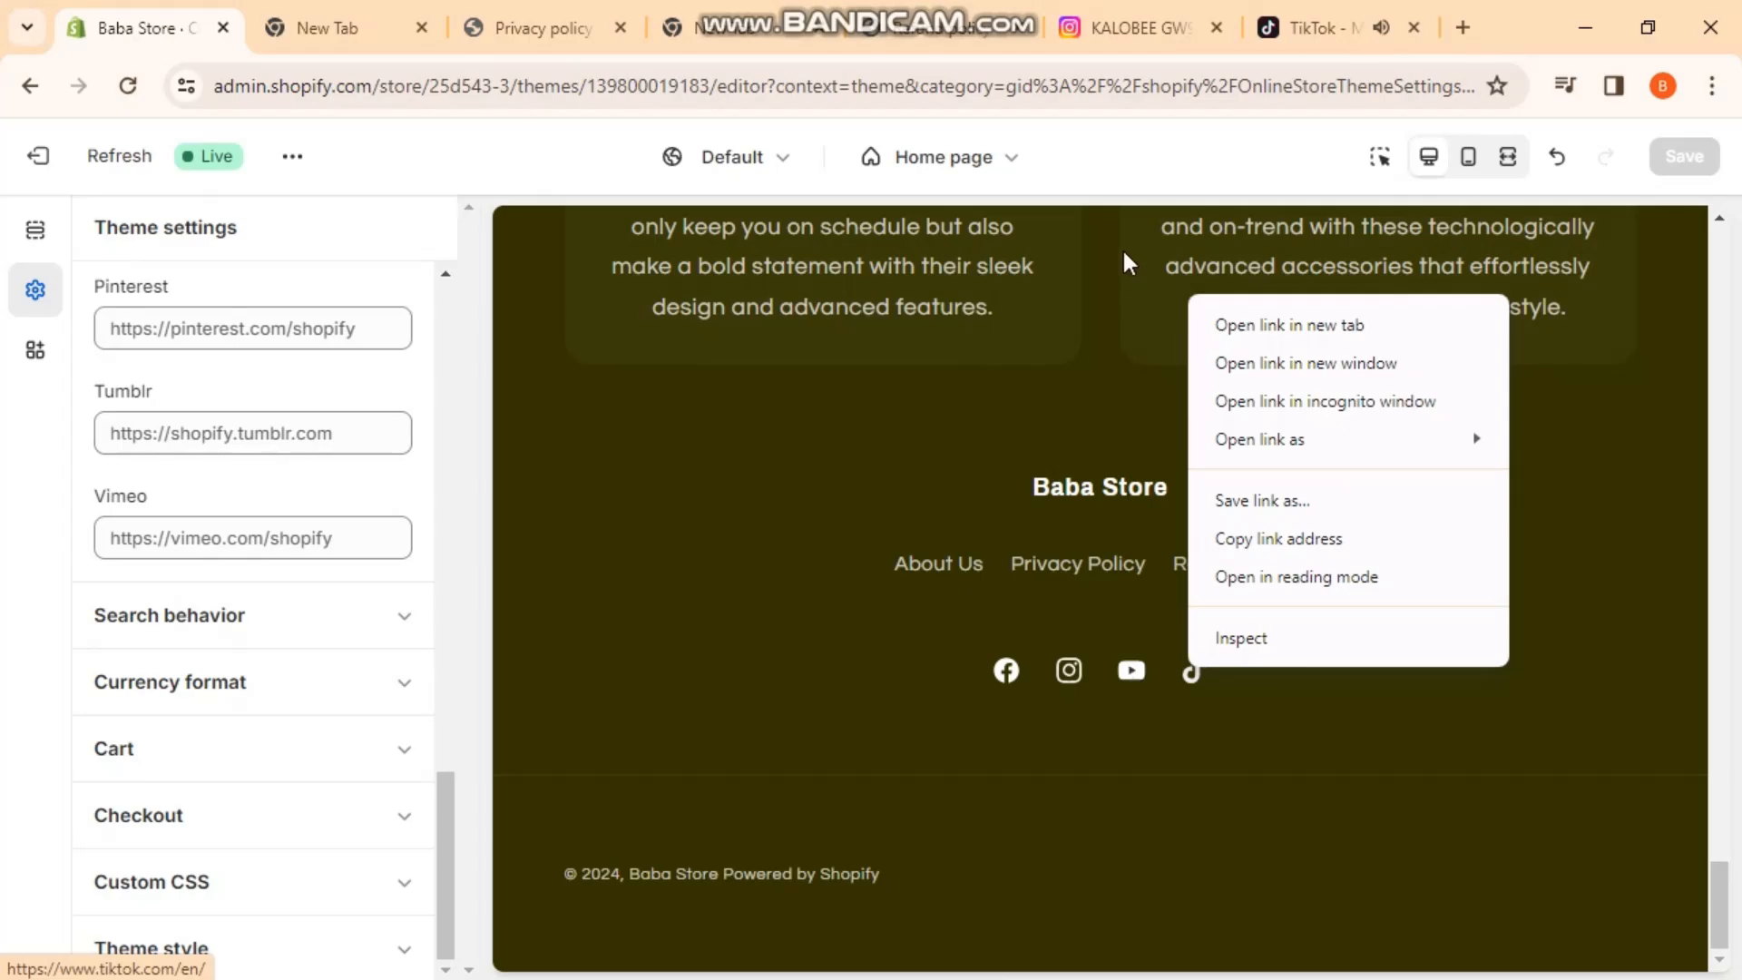
{"action": "left_click", "coordinate": [1456, 31]}
{"action": "left_click", "coordinate": [1456, 31]}
{"action": "type", "text": "ba"}
{"action": "key", "text": "Return"}
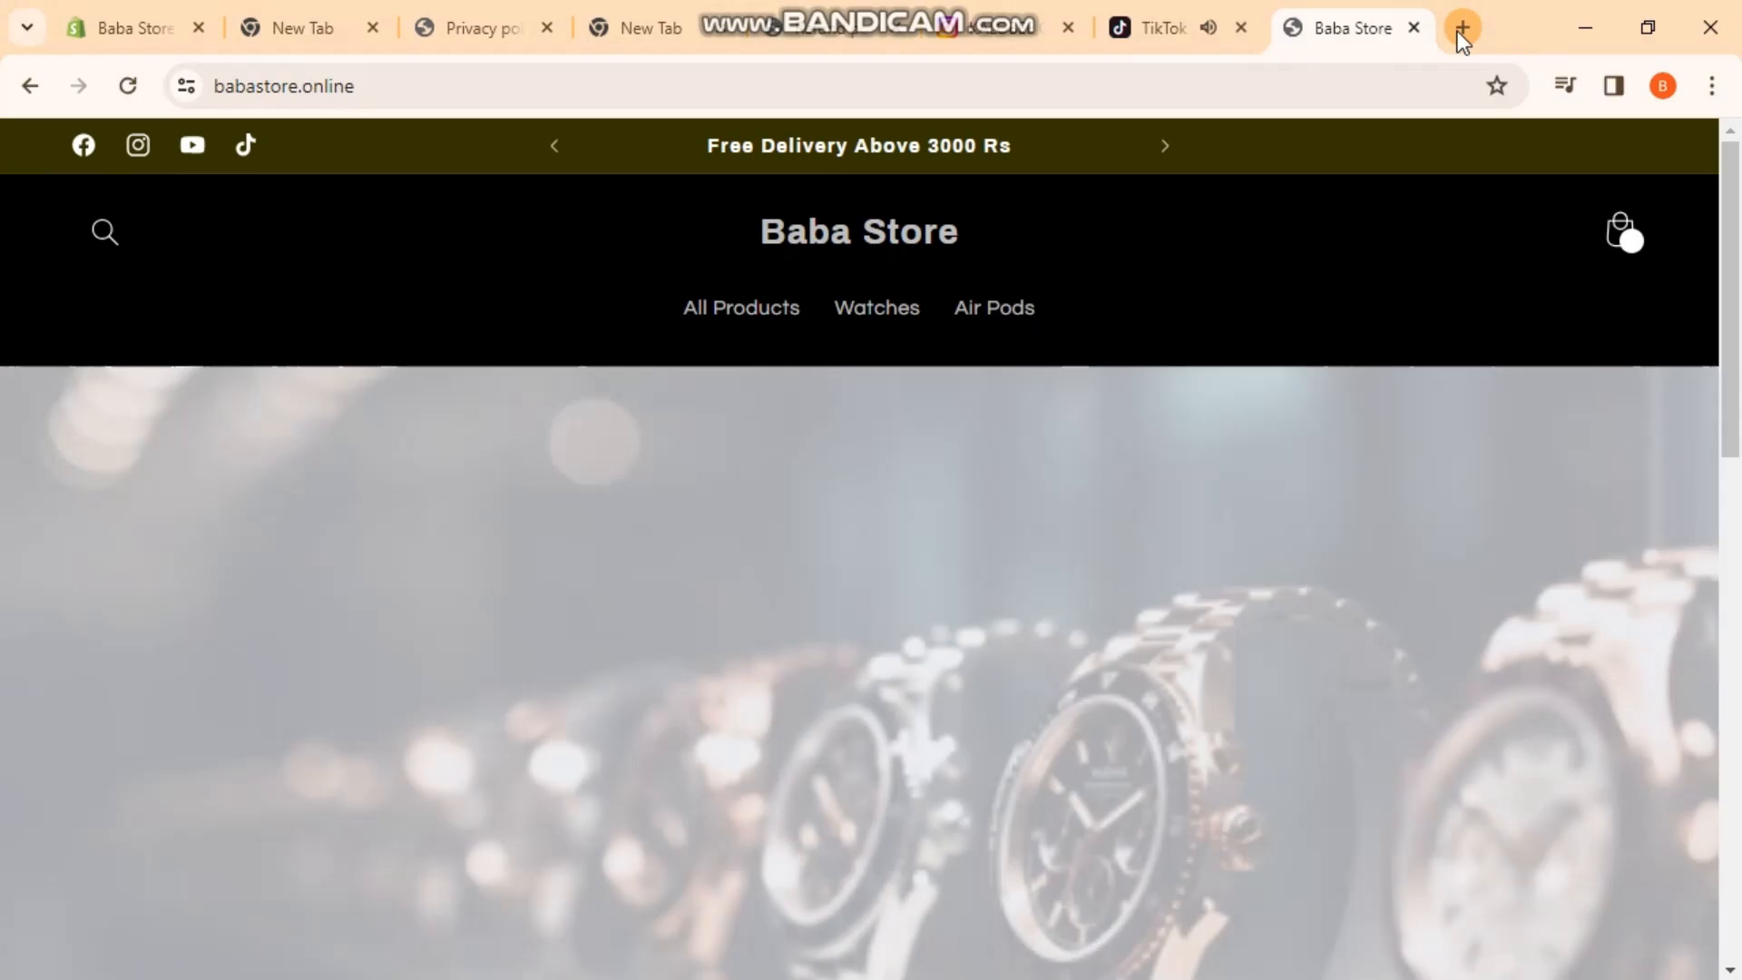
{"action": "scroll", "coordinate": [1739, 222], "scroll_direction": "down", "scroll_amount": 20}
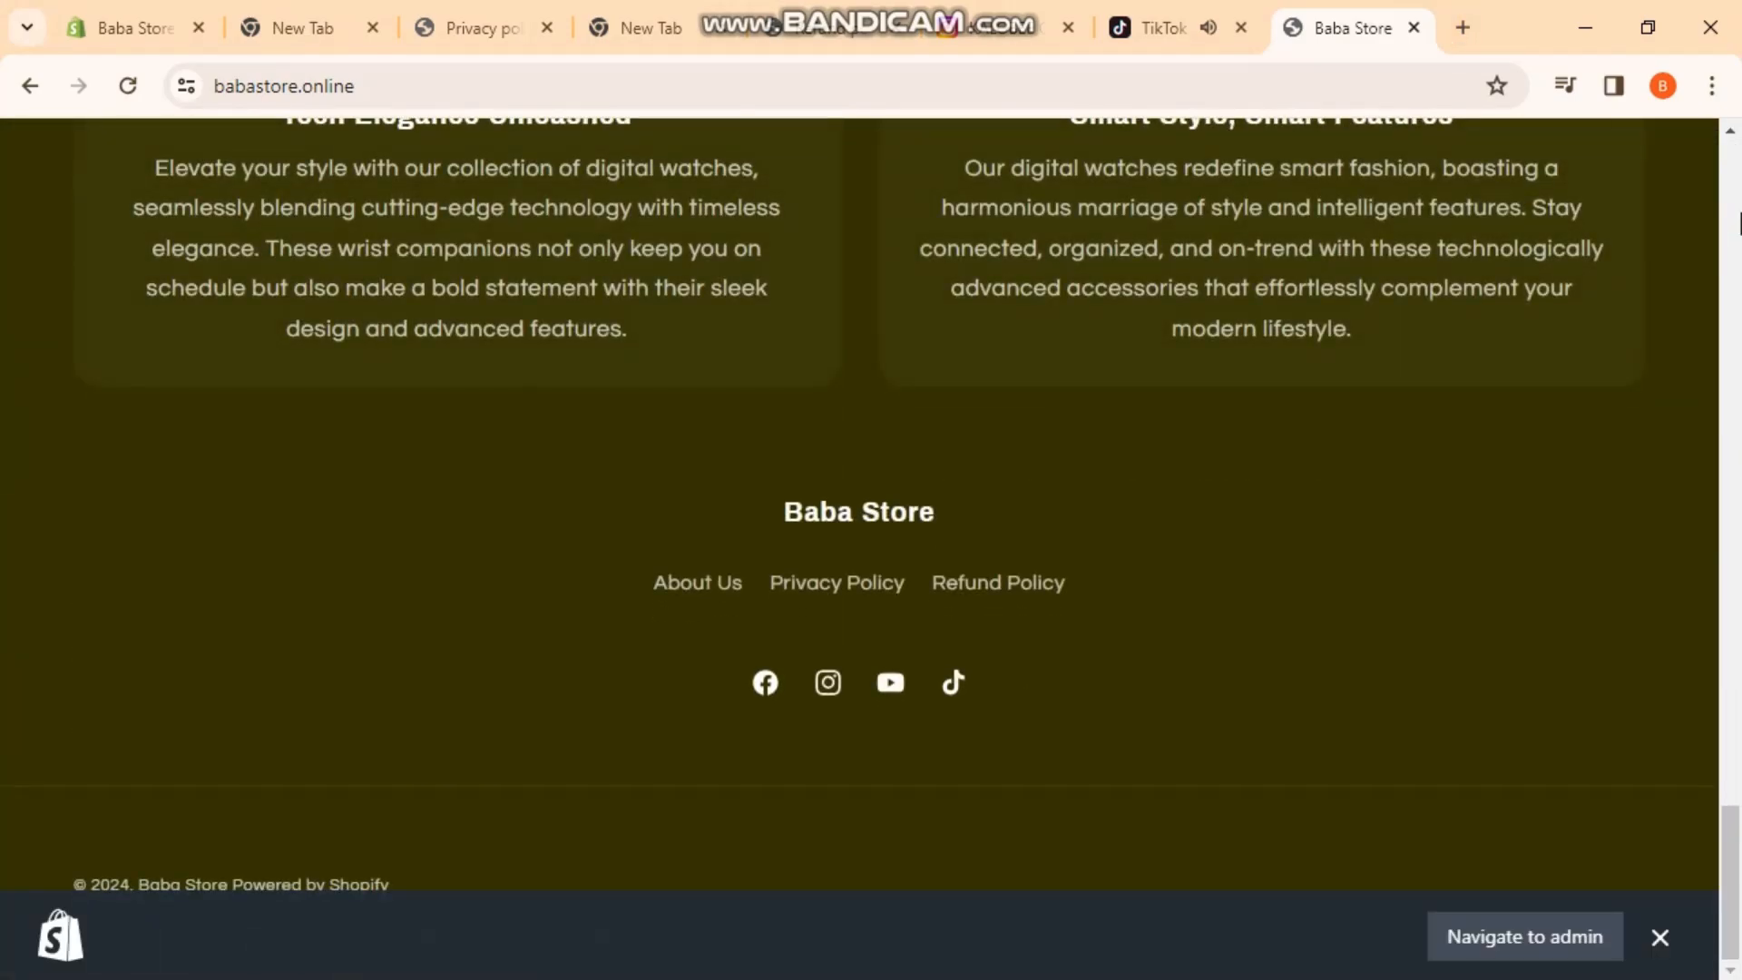
{"action": "left_click", "coordinate": [826, 688]}
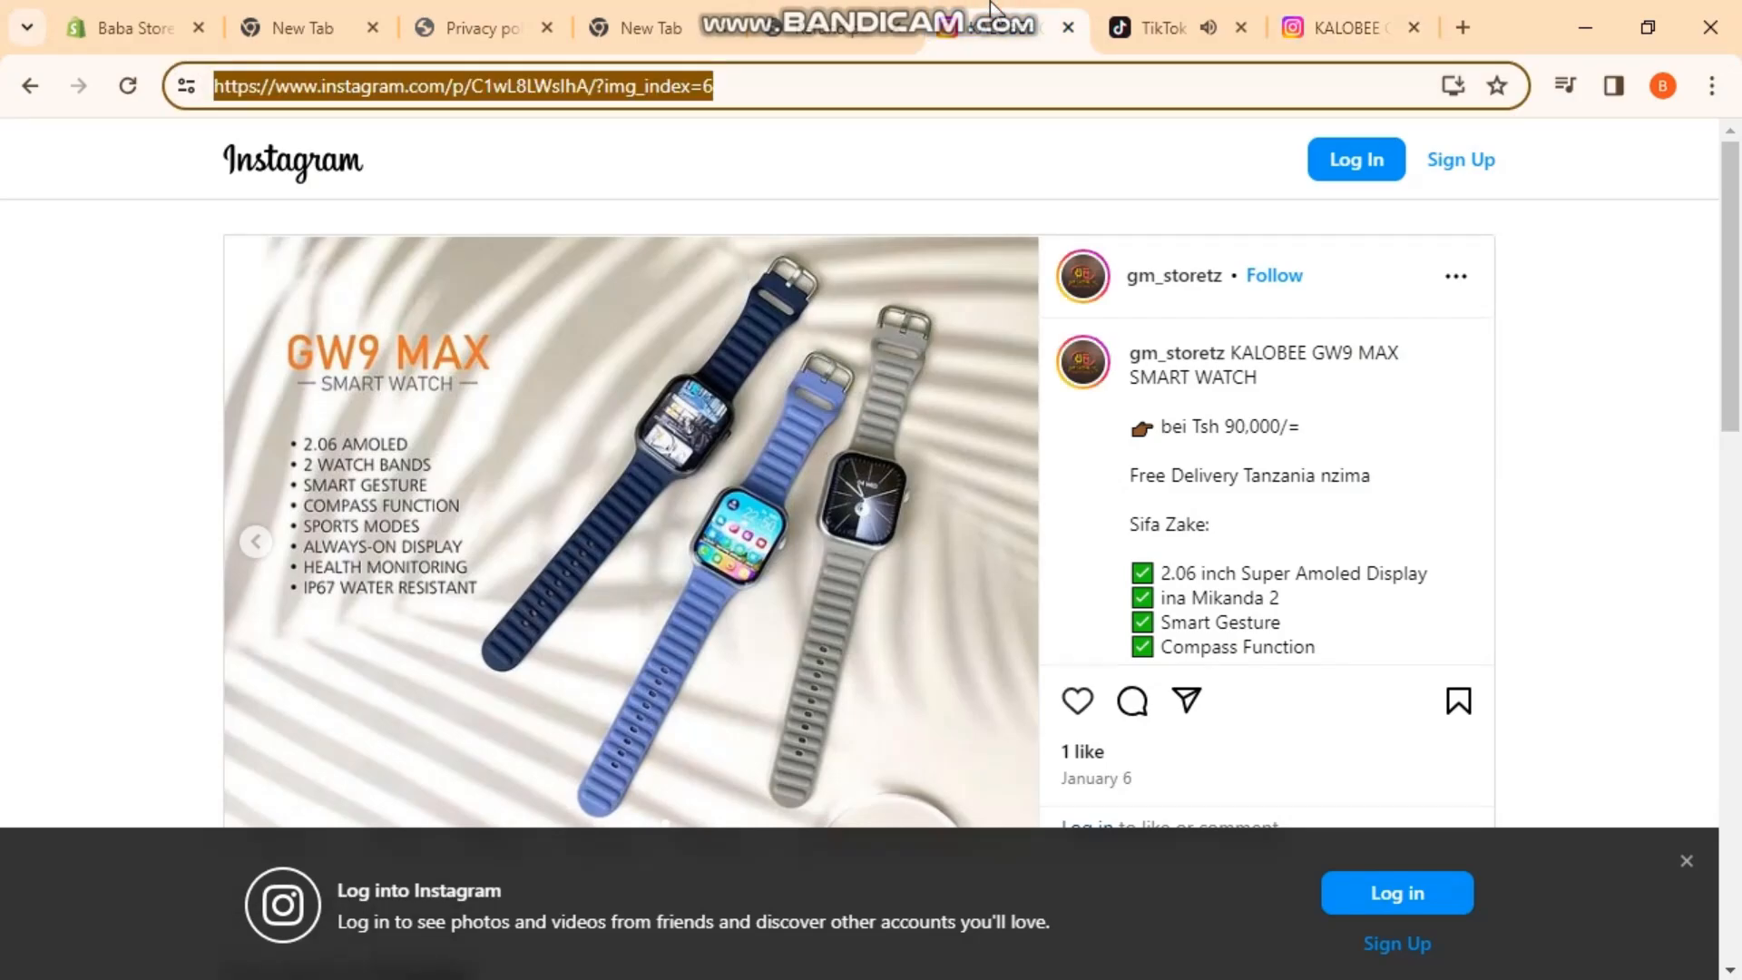
{"action": "left_click", "coordinate": [1146, 2]}
{"action": "left_click", "coordinate": [830, 14]}
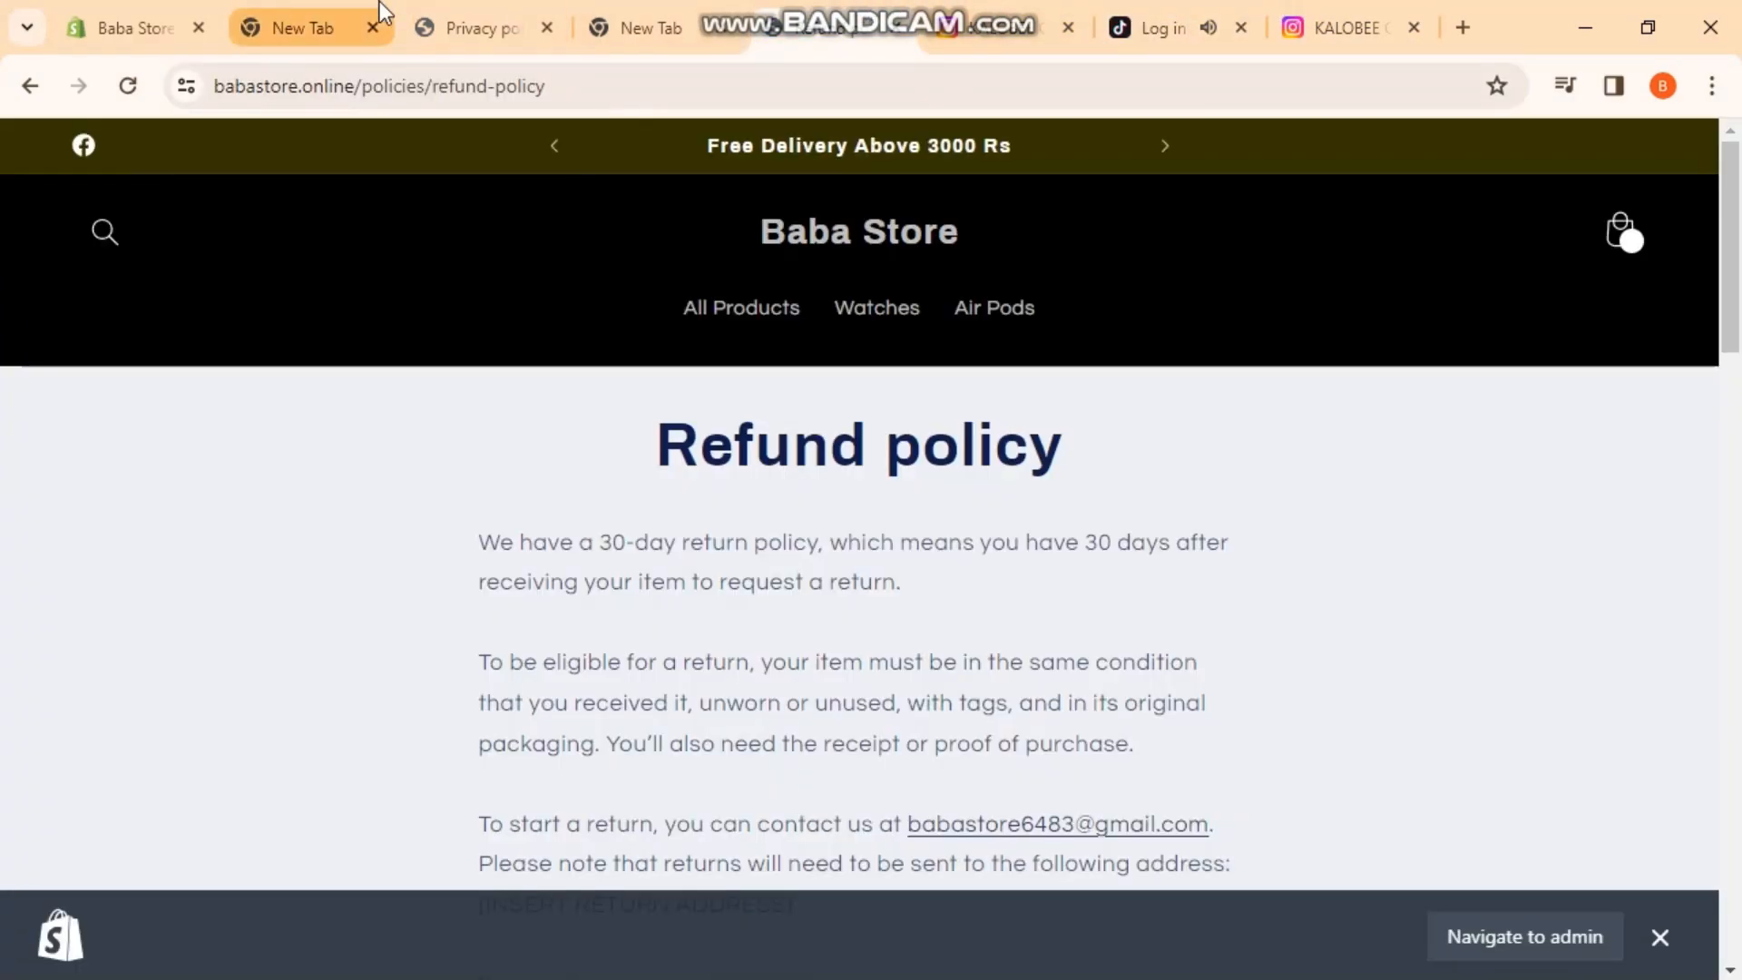
- Exit the theme editor, review the Policies page in the store settings, and close the settings
{"action": "left_click", "coordinate": [184, 12]}
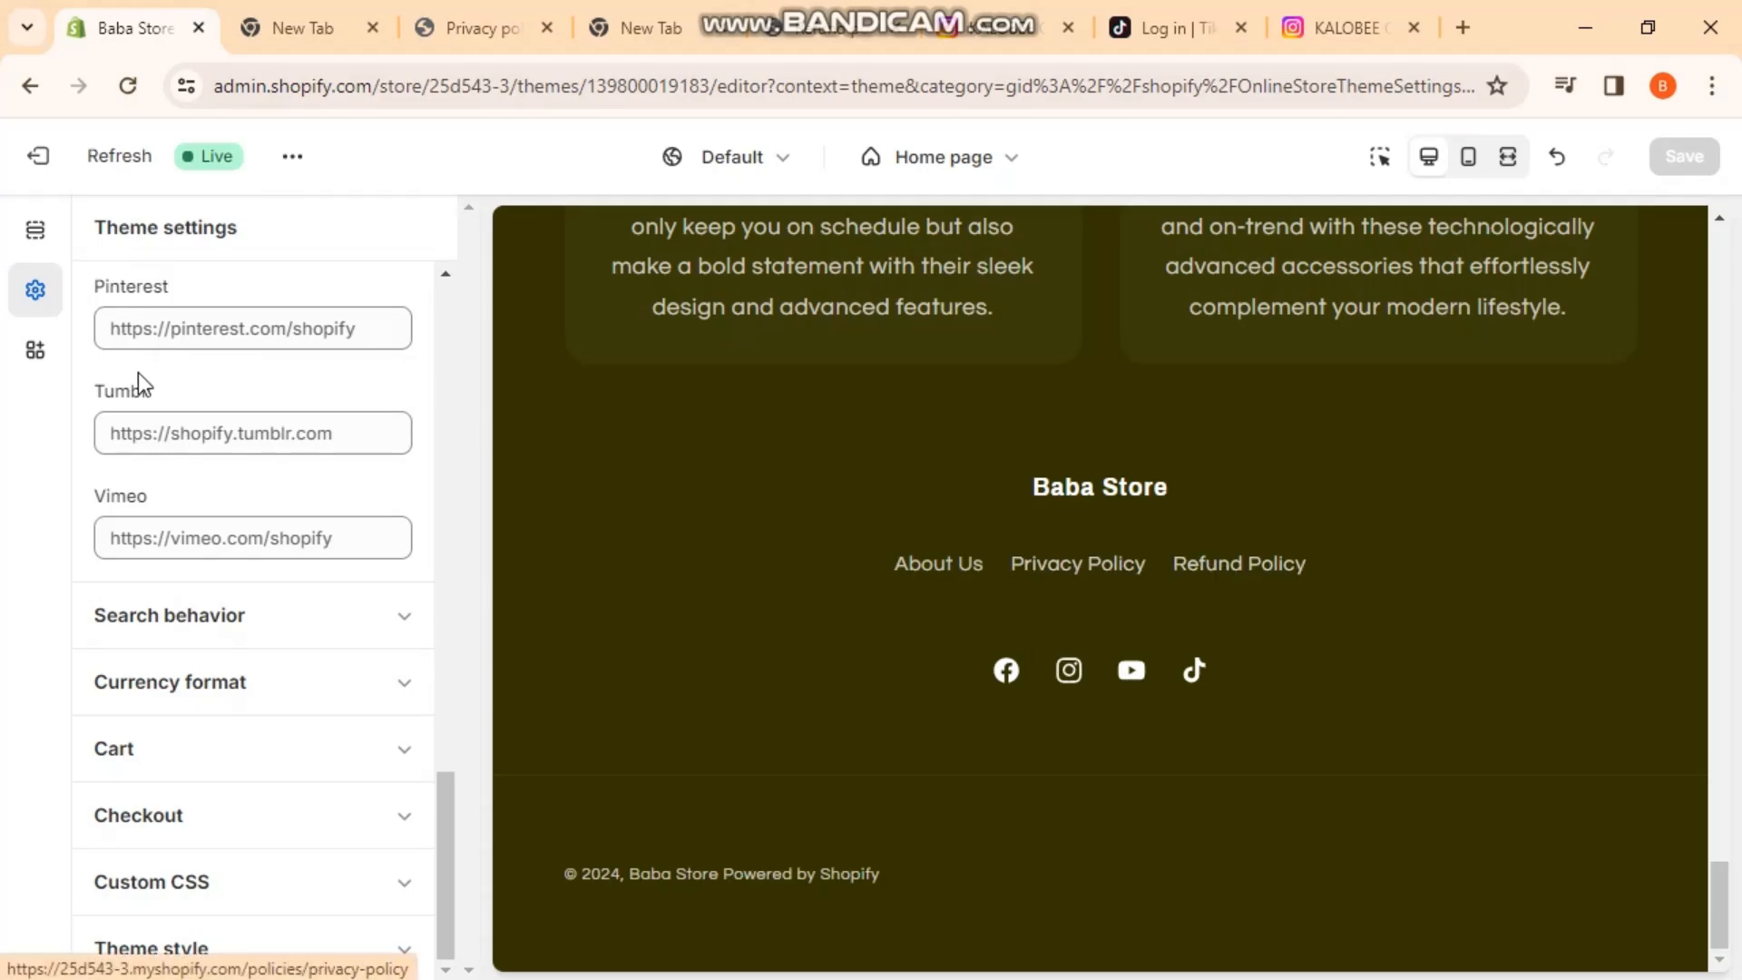
{"action": "left_click", "coordinate": [39, 156]}
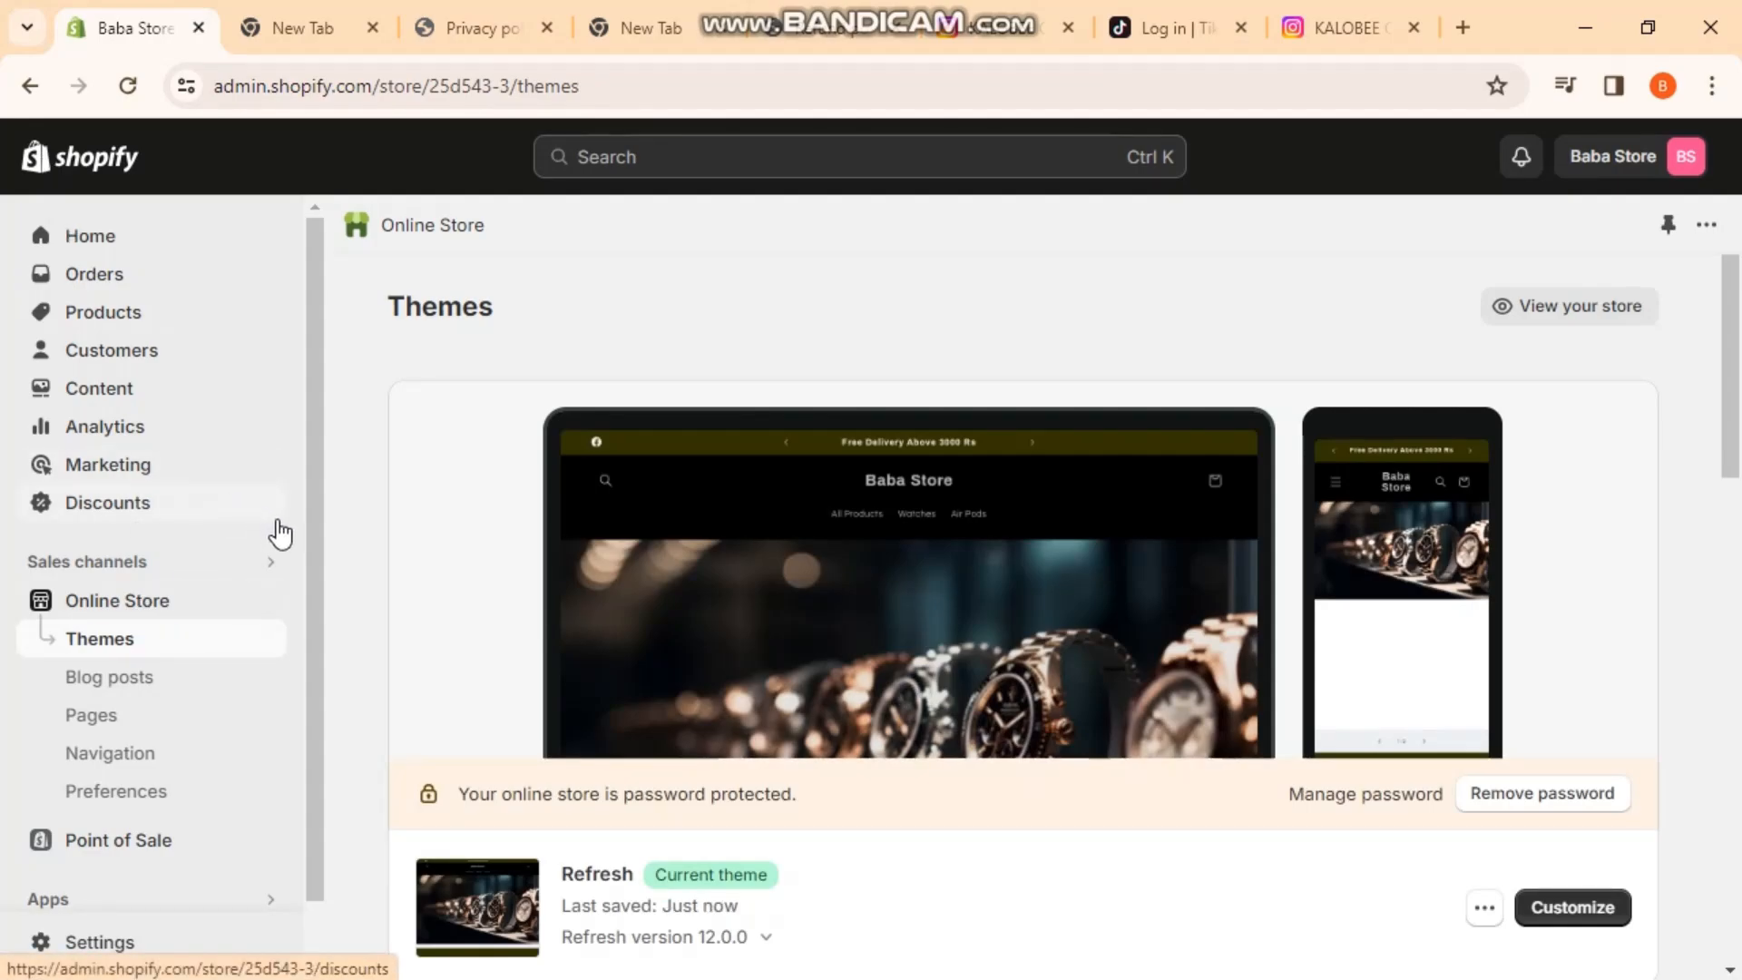
{"action": "scroll", "coordinate": [311, 541], "scroll_direction": "down", "scroll_amount": 2}
{"action": "left_click", "coordinate": [109, 939]}
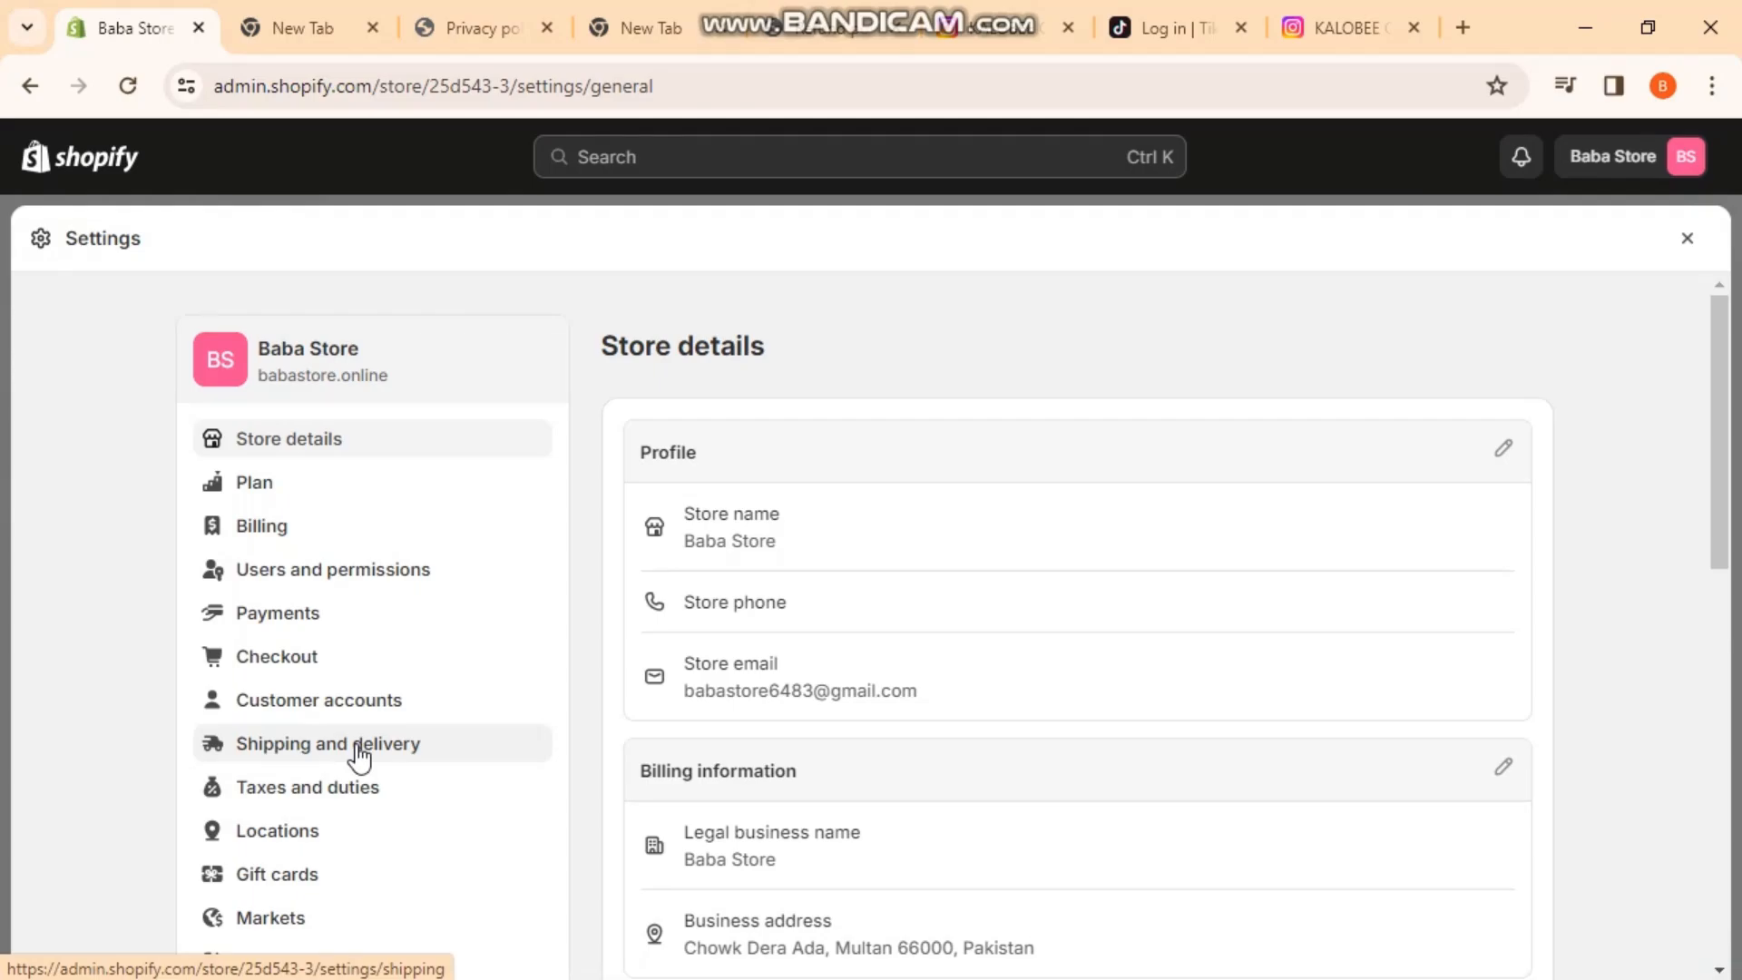
{"action": "left_click_drag", "start_coordinate": [1723, 358], "coordinate": [1737, 563]}
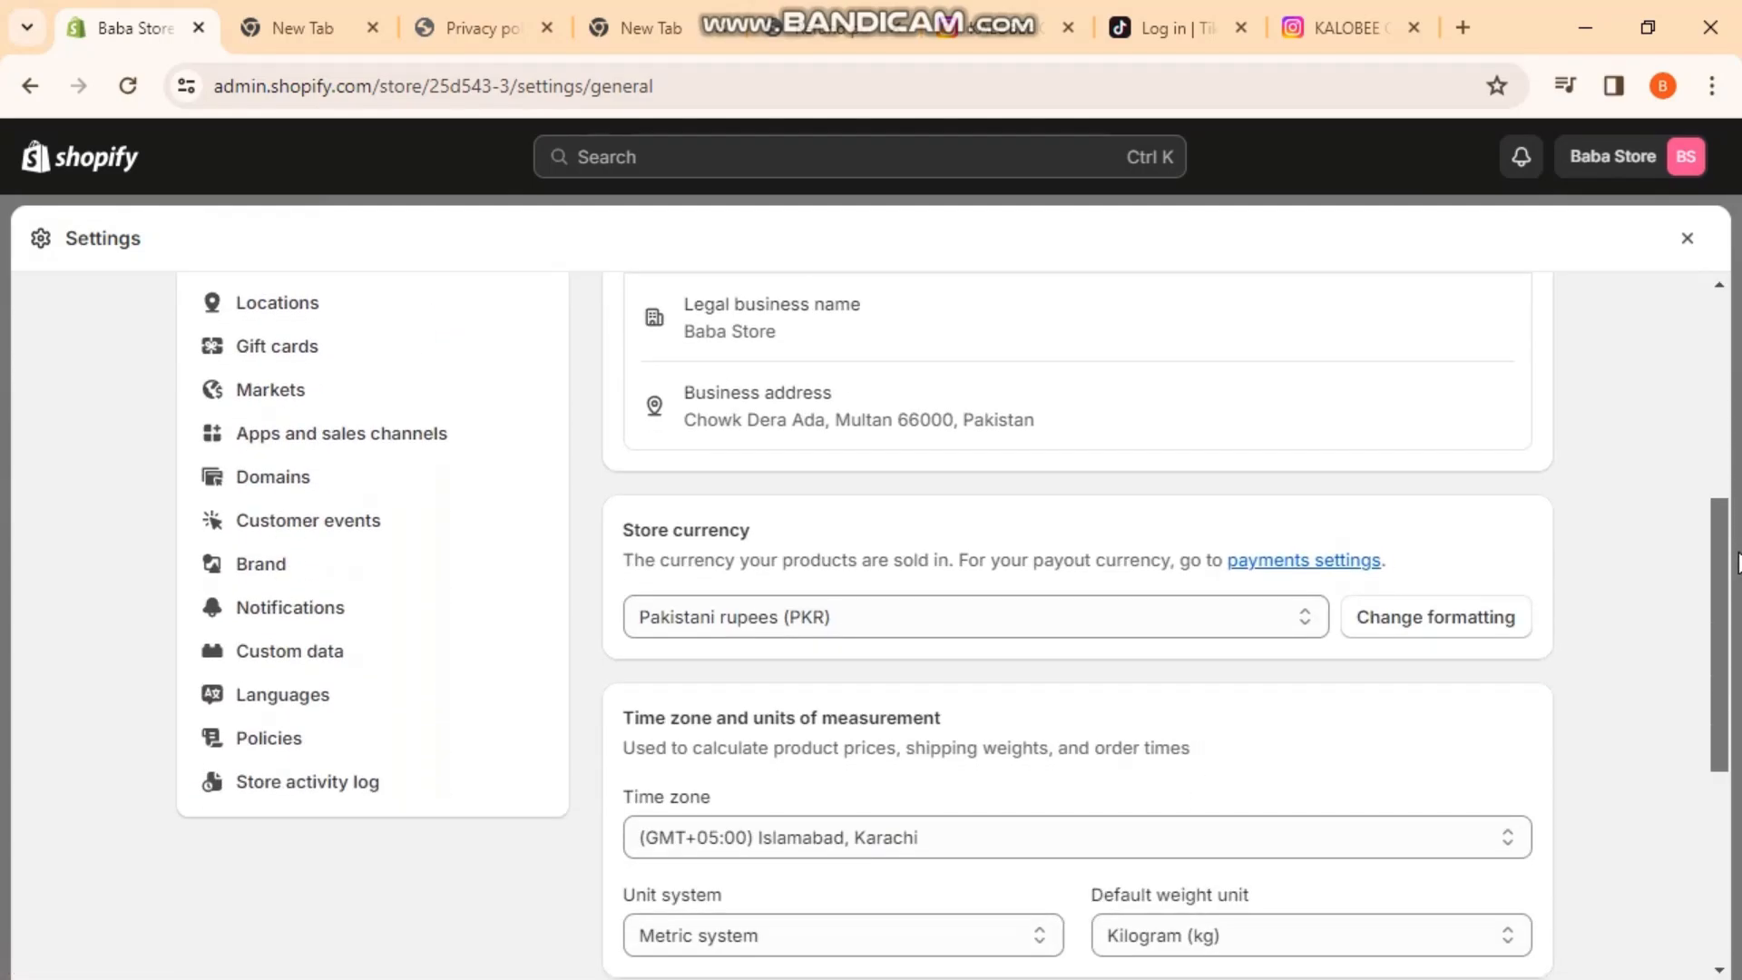
{"action": "left_click", "coordinate": [350, 737]}
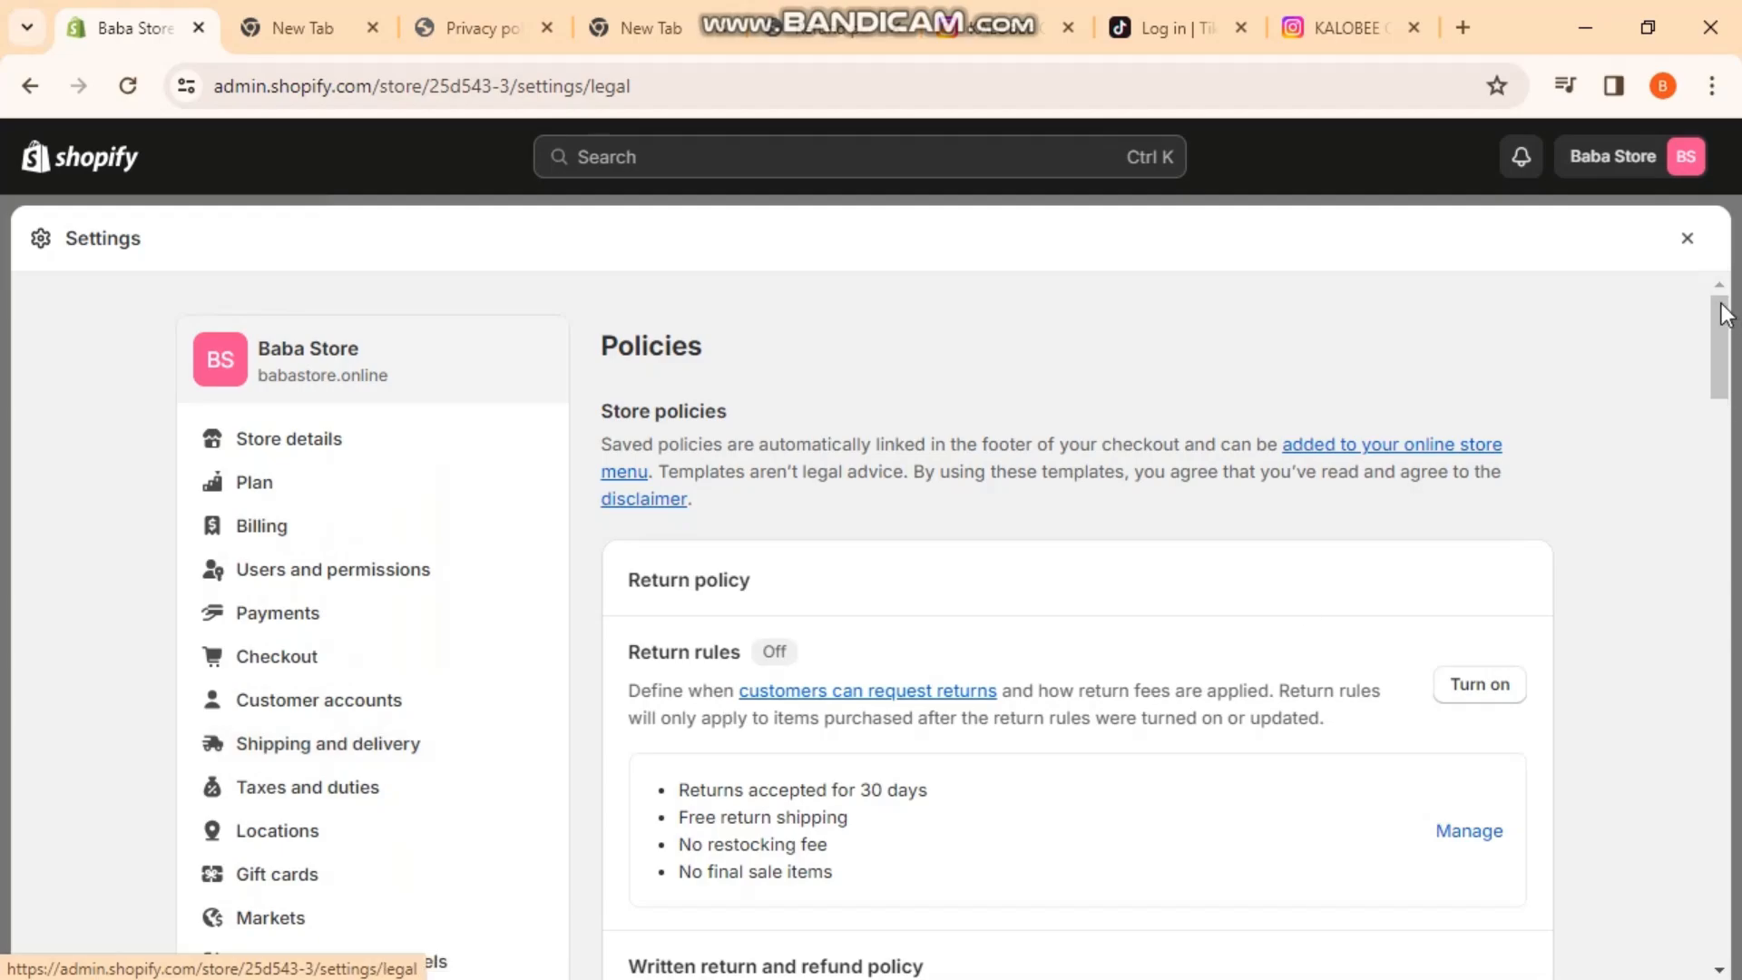
{"action": "mouse_move", "coordinate": [1723, 312]}
{"action": "left_mouse_down"}
{"action": "mouse_move", "coordinate": [1732, 810]}
{"action": "mouse_move", "coordinate": [1734, 289]}
{"action": "left_mouse_up"}
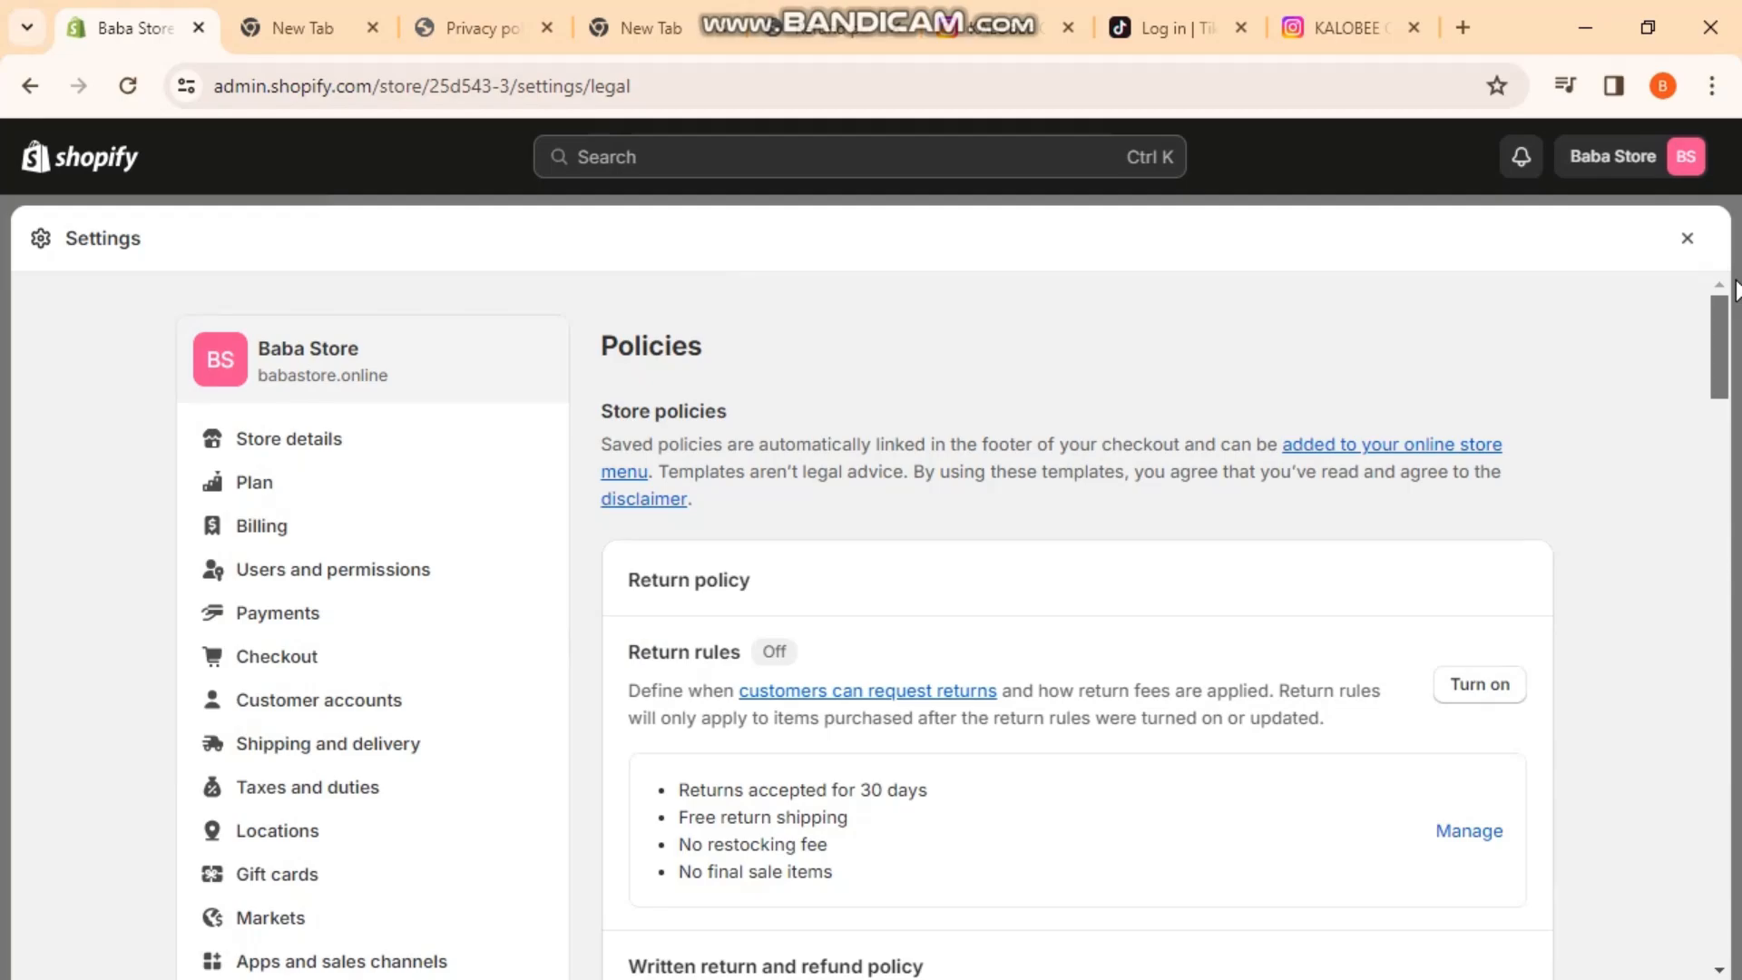
{"action": "left_click", "coordinate": [1684, 238]}
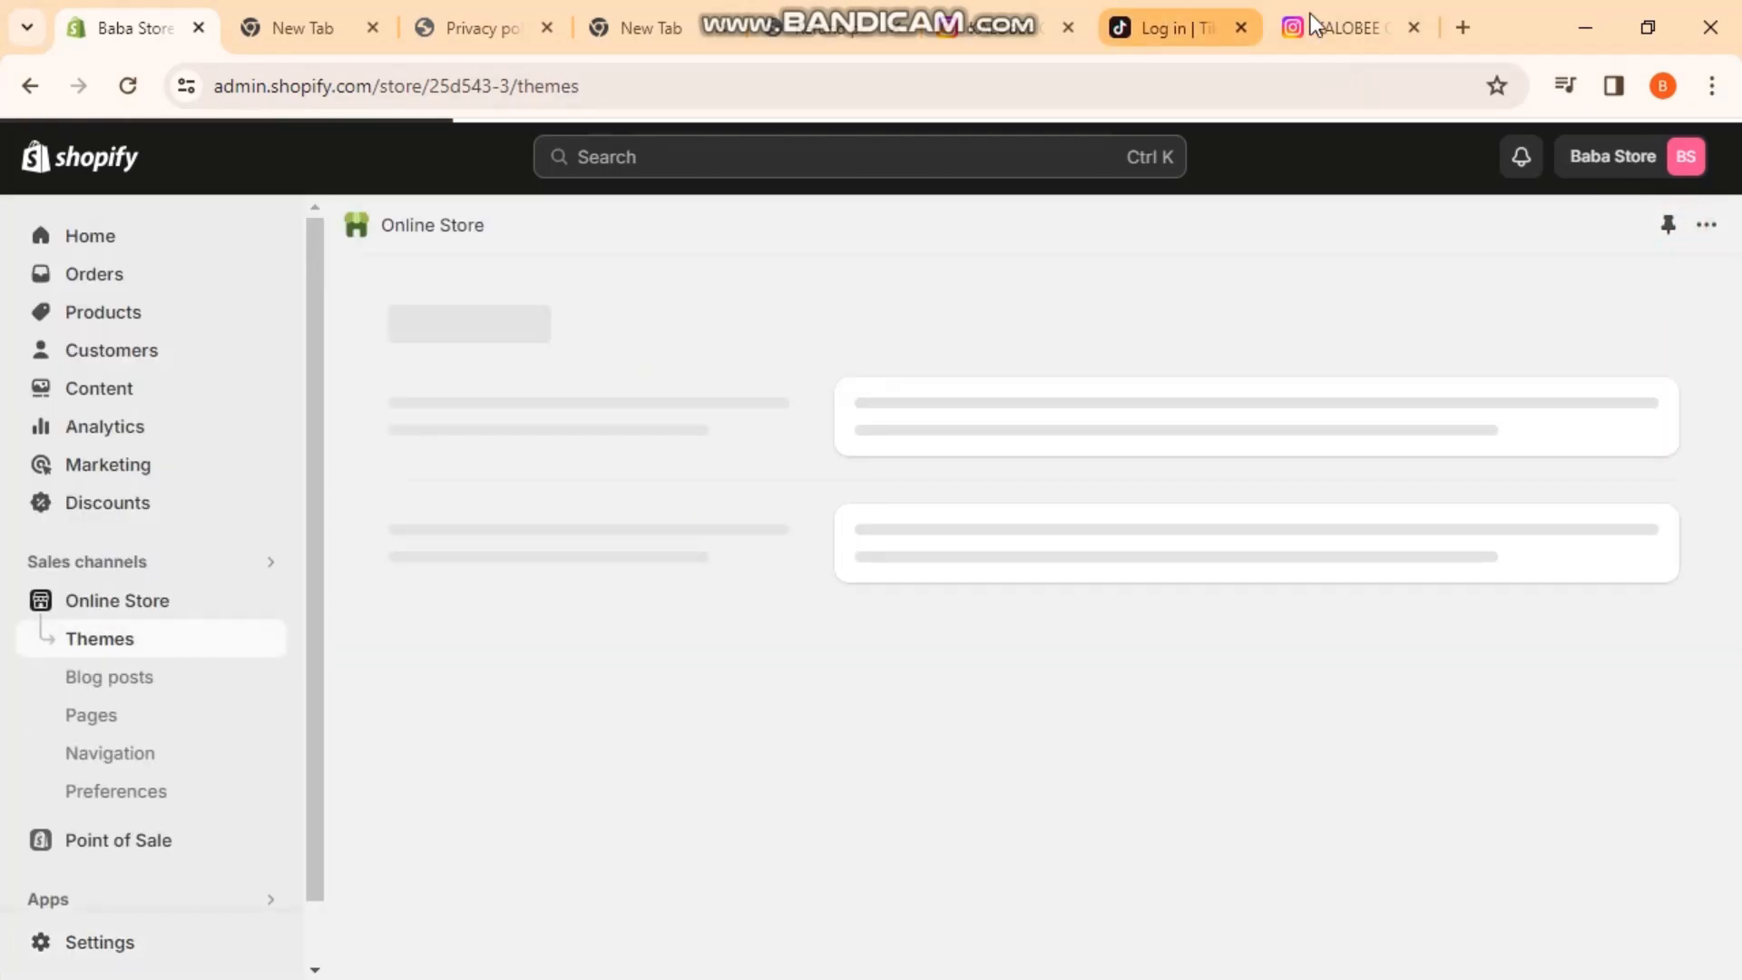
- Reload the live privacy policy page and open the store's All Products collection from there
{"action": "left_click", "coordinate": [839, 11]}
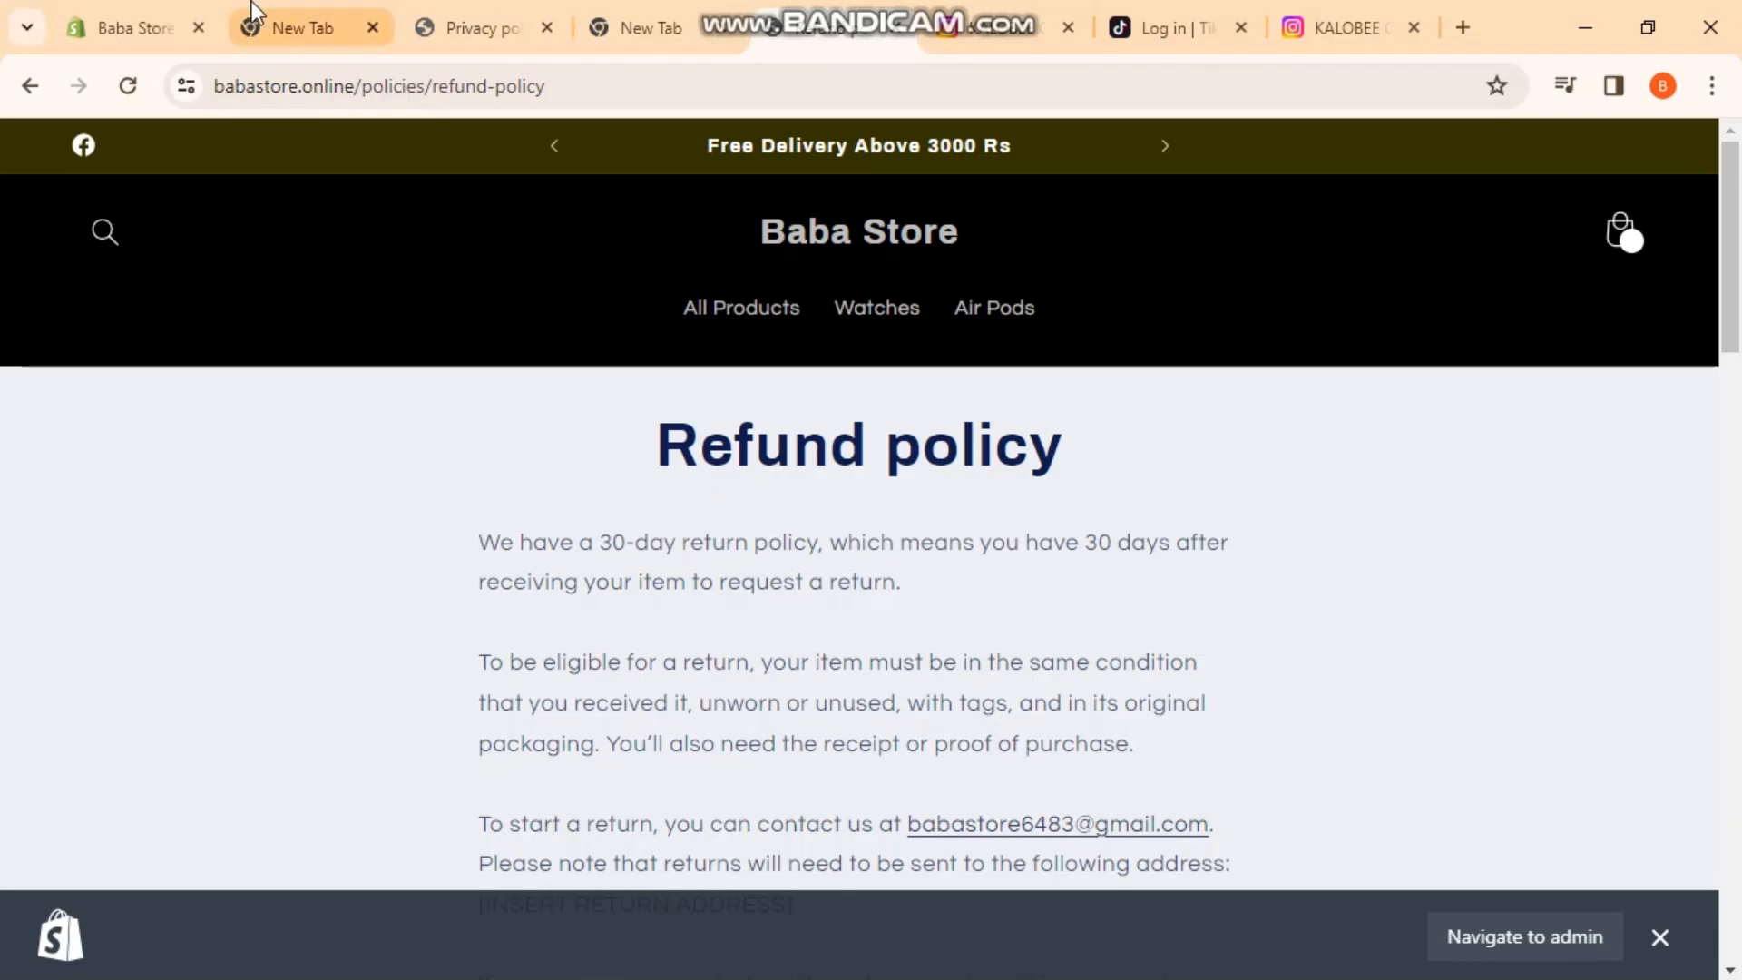
{"action": "left_click", "coordinate": [302, 13]}
{"action": "left_click", "coordinate": [404, 13]}
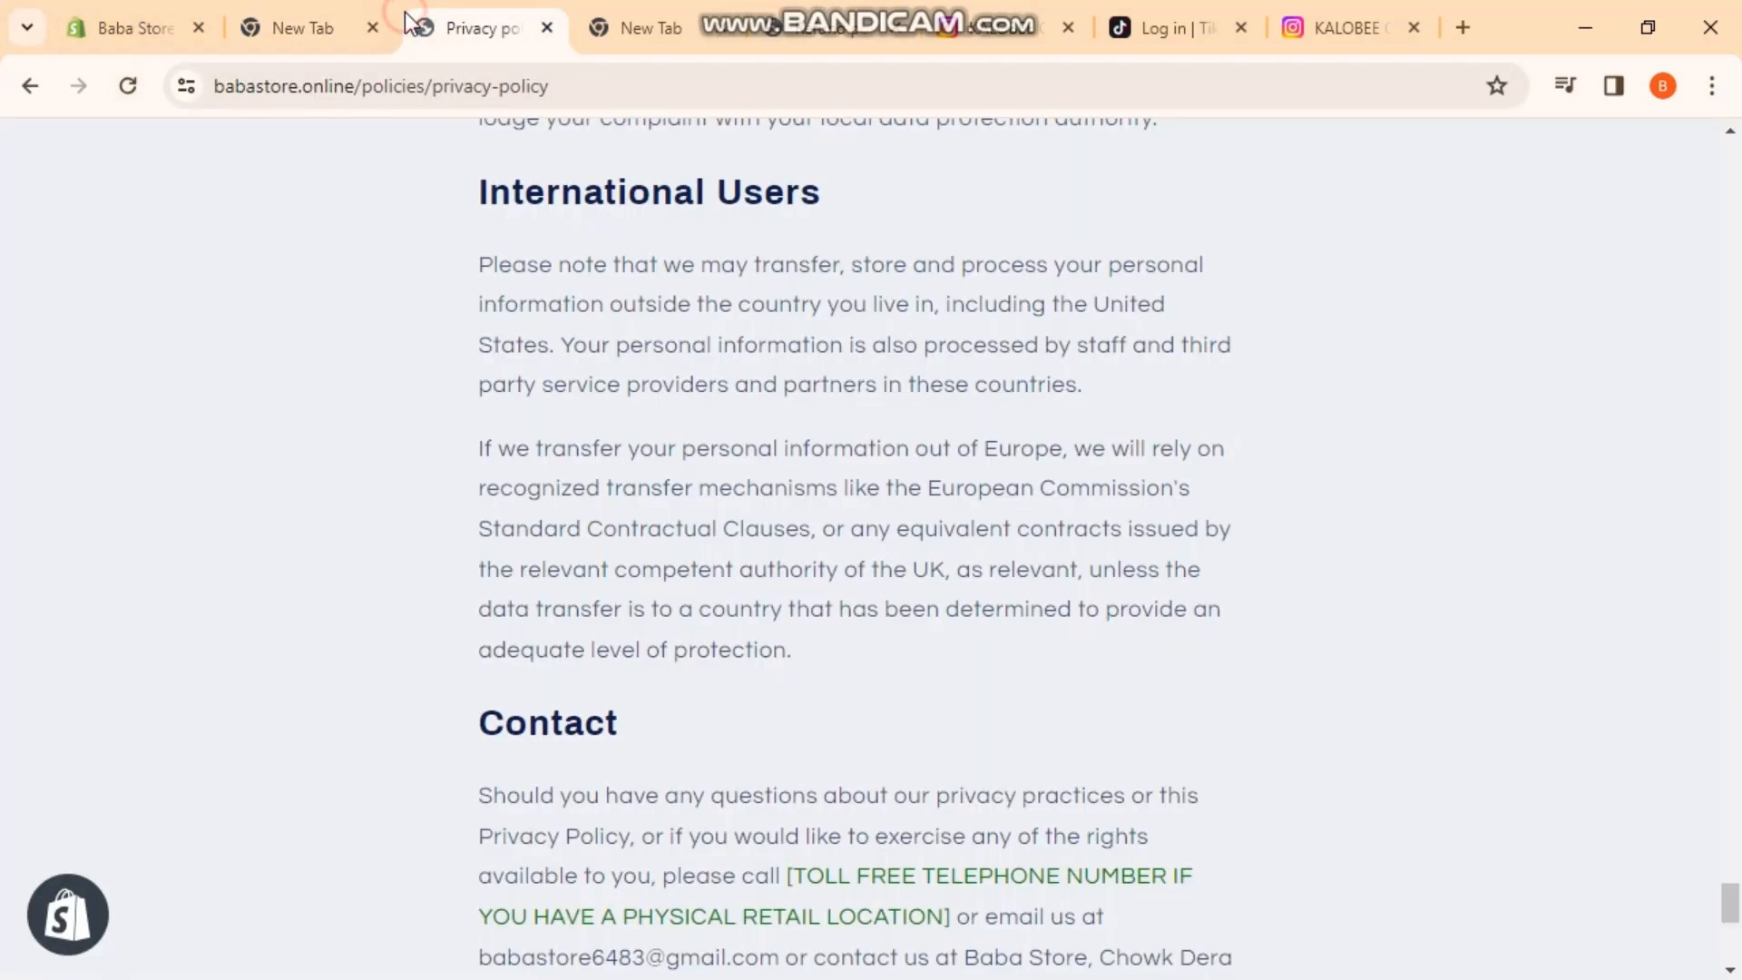
{"action": "left_click", "coordinate": [127, 85]}
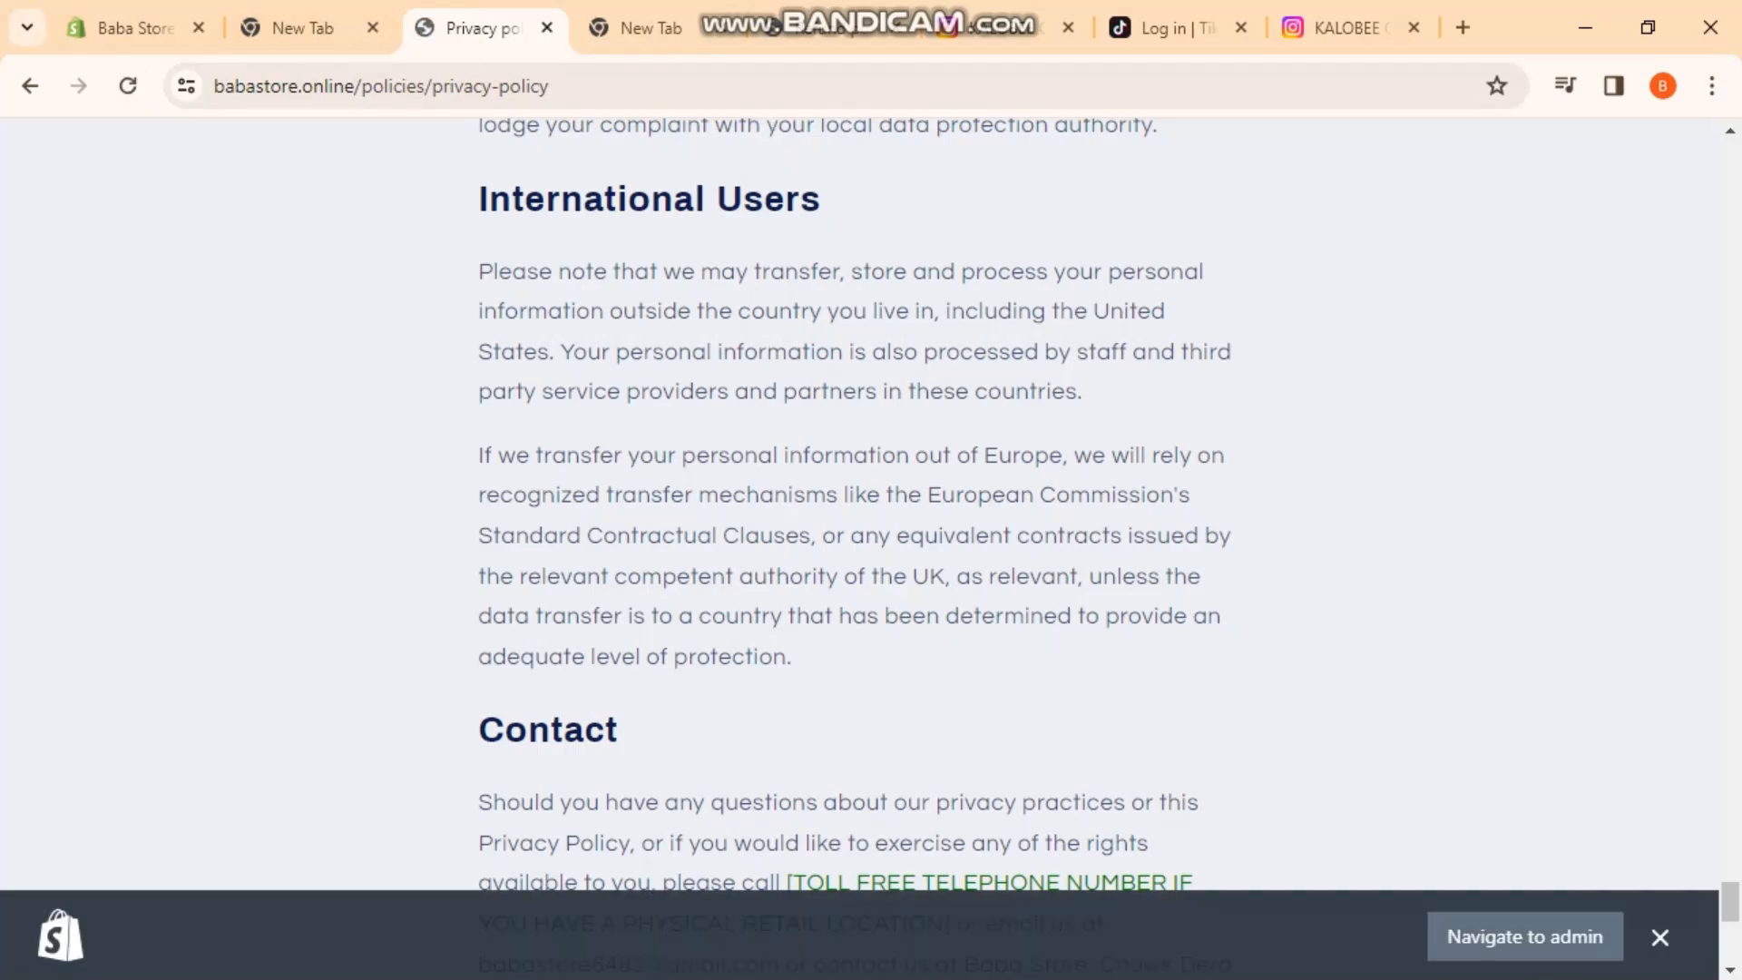
{"action": "left_click_drag", "start_coordinate": [1729, 916], "coordinate": [1730, 136]}
{"action": "left_click", "coordinate": [708, 311]}
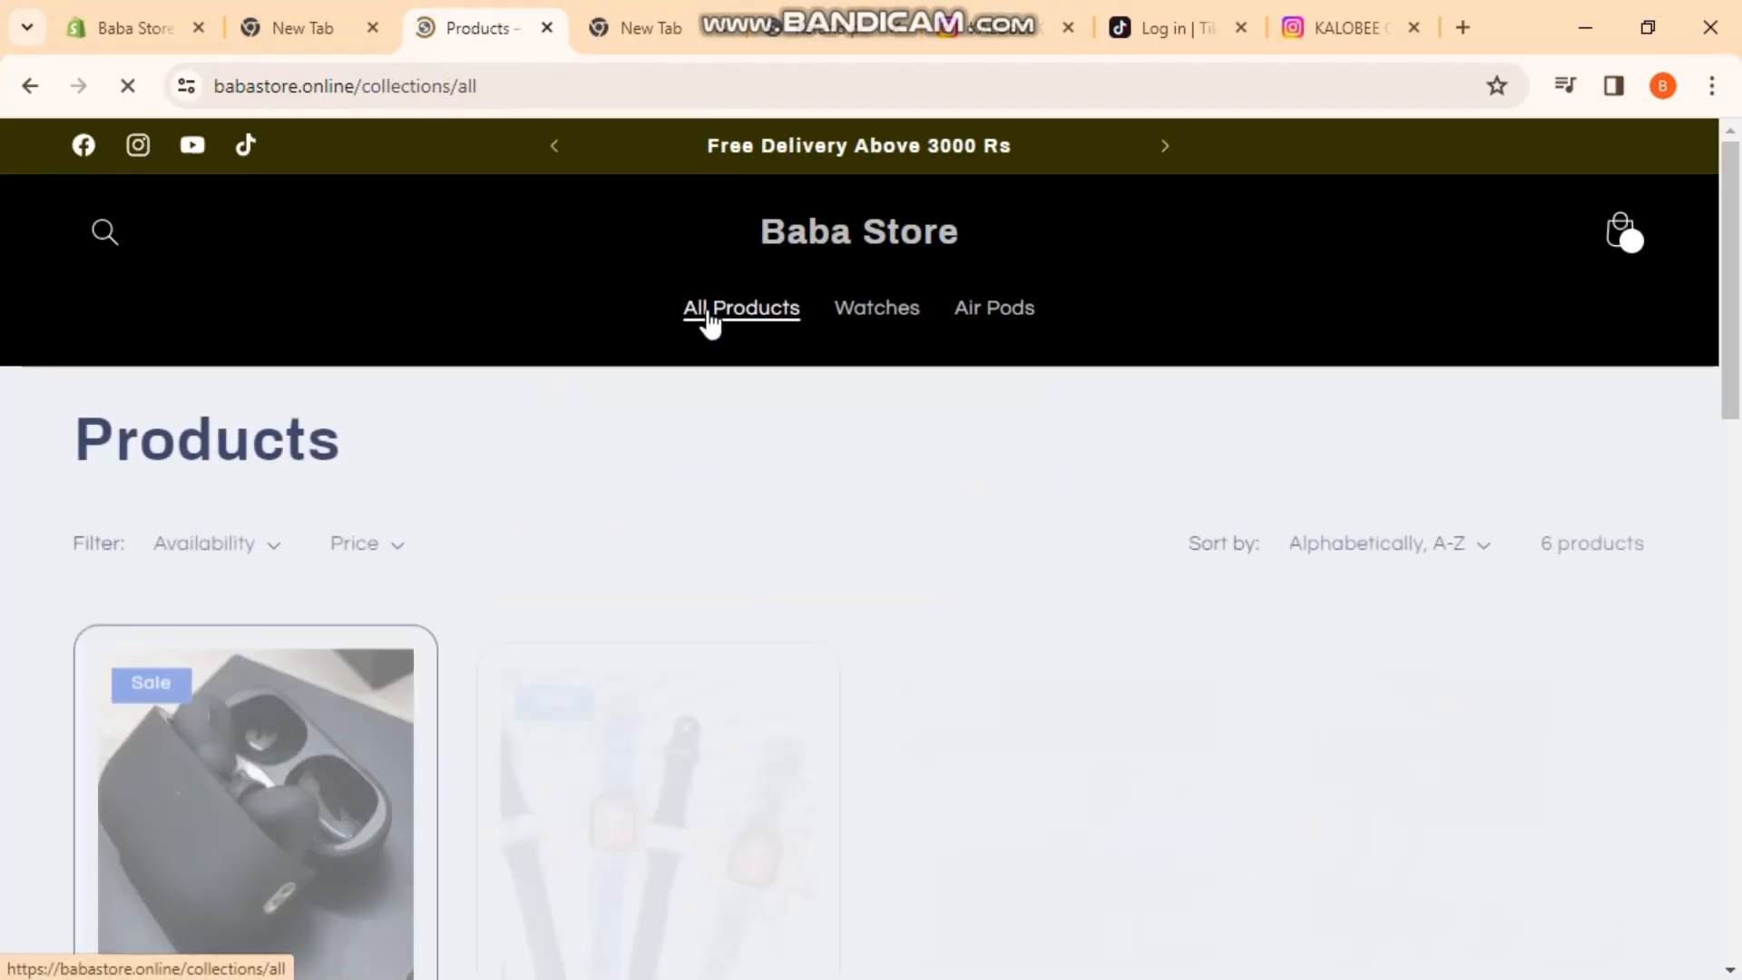
- Open the Kalobee Gw9 Max Watch With 3 Straps product from the collection and add it to the cart
{"action": "left_click_drag", "start_coordinate": [1737, 246], "coordinate": [1735, 426]}
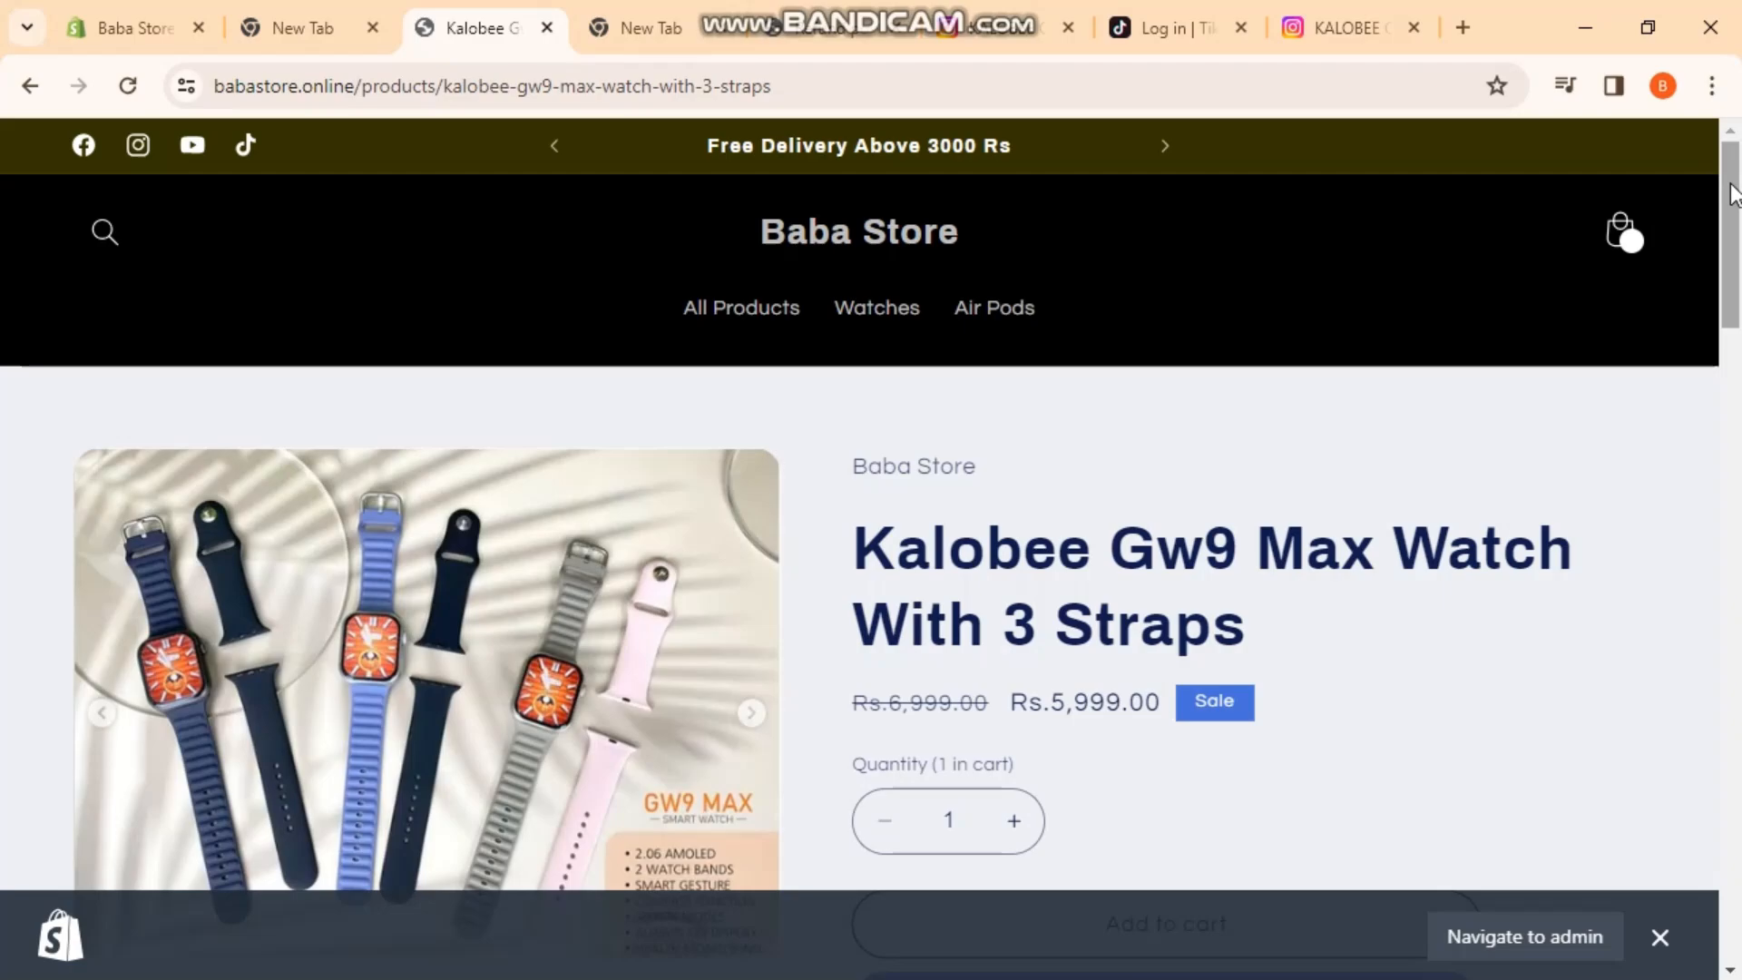
{"action": "mouse_move", "coordinate": [1731, 184]}
{"action": "left_mouse_down"}
{"action": "mouse_move", "coordinate": [1734, 299]}
{"action": "mouse_move", "coordinate": [1740, 164]}
{"action": "left_mouse_up"}
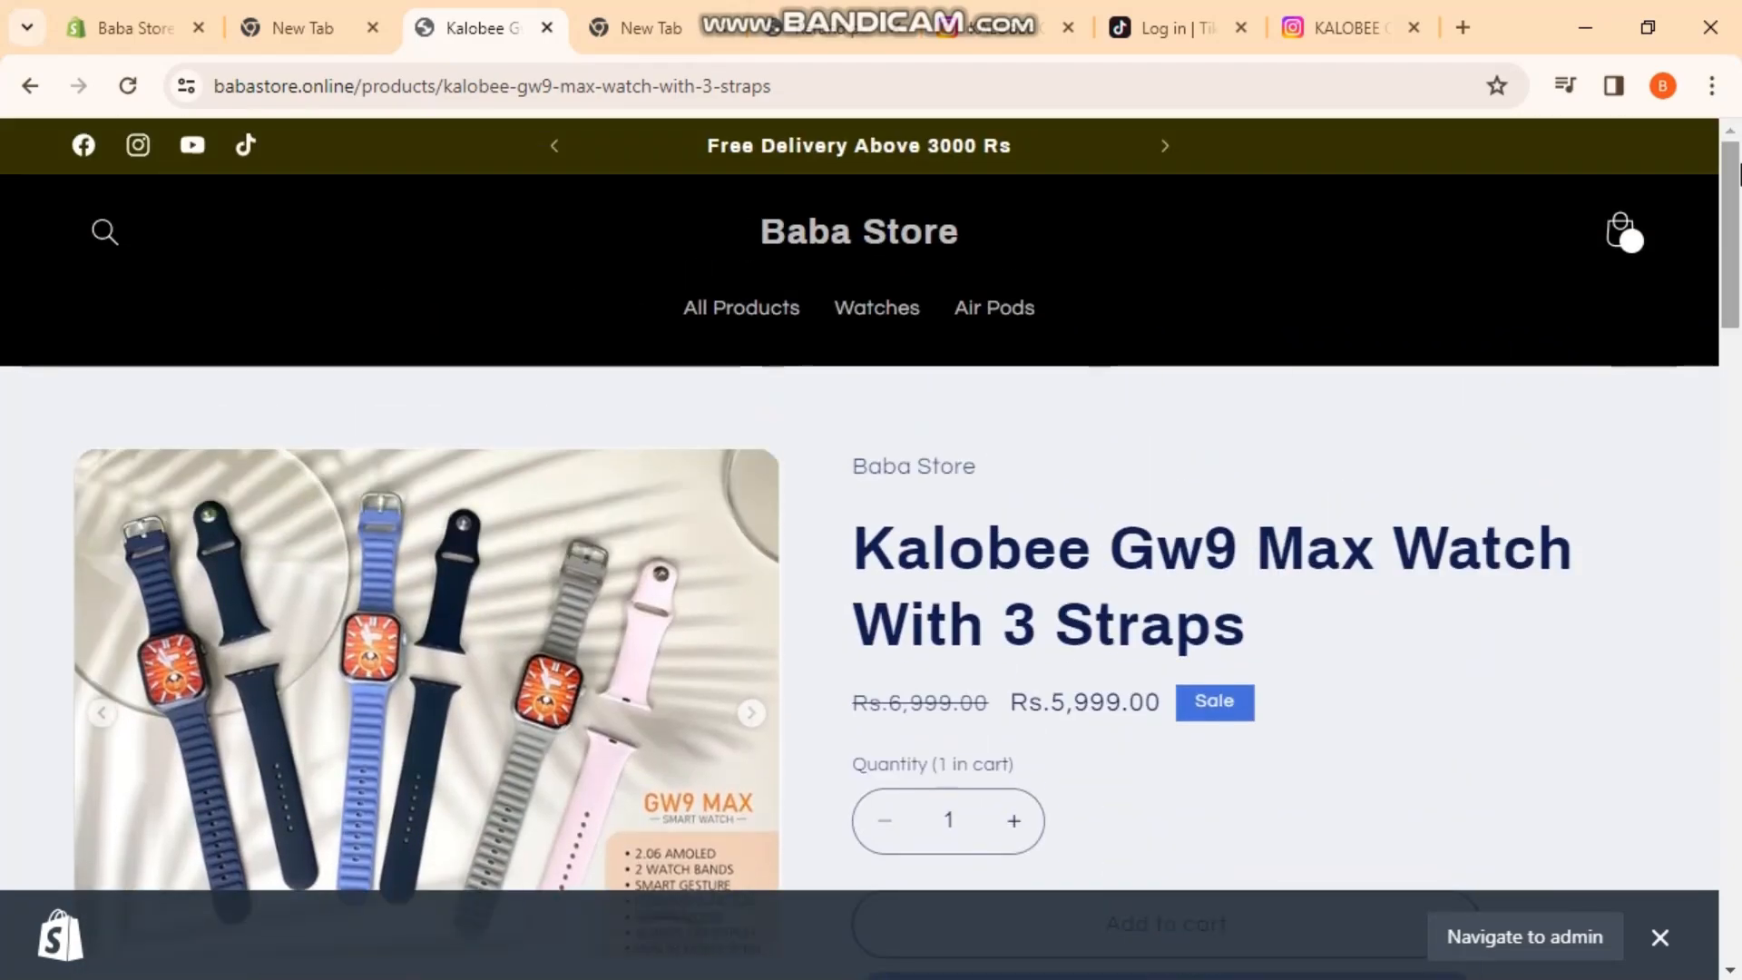
{"action": "left_click", "coordinate": [700, 85]}
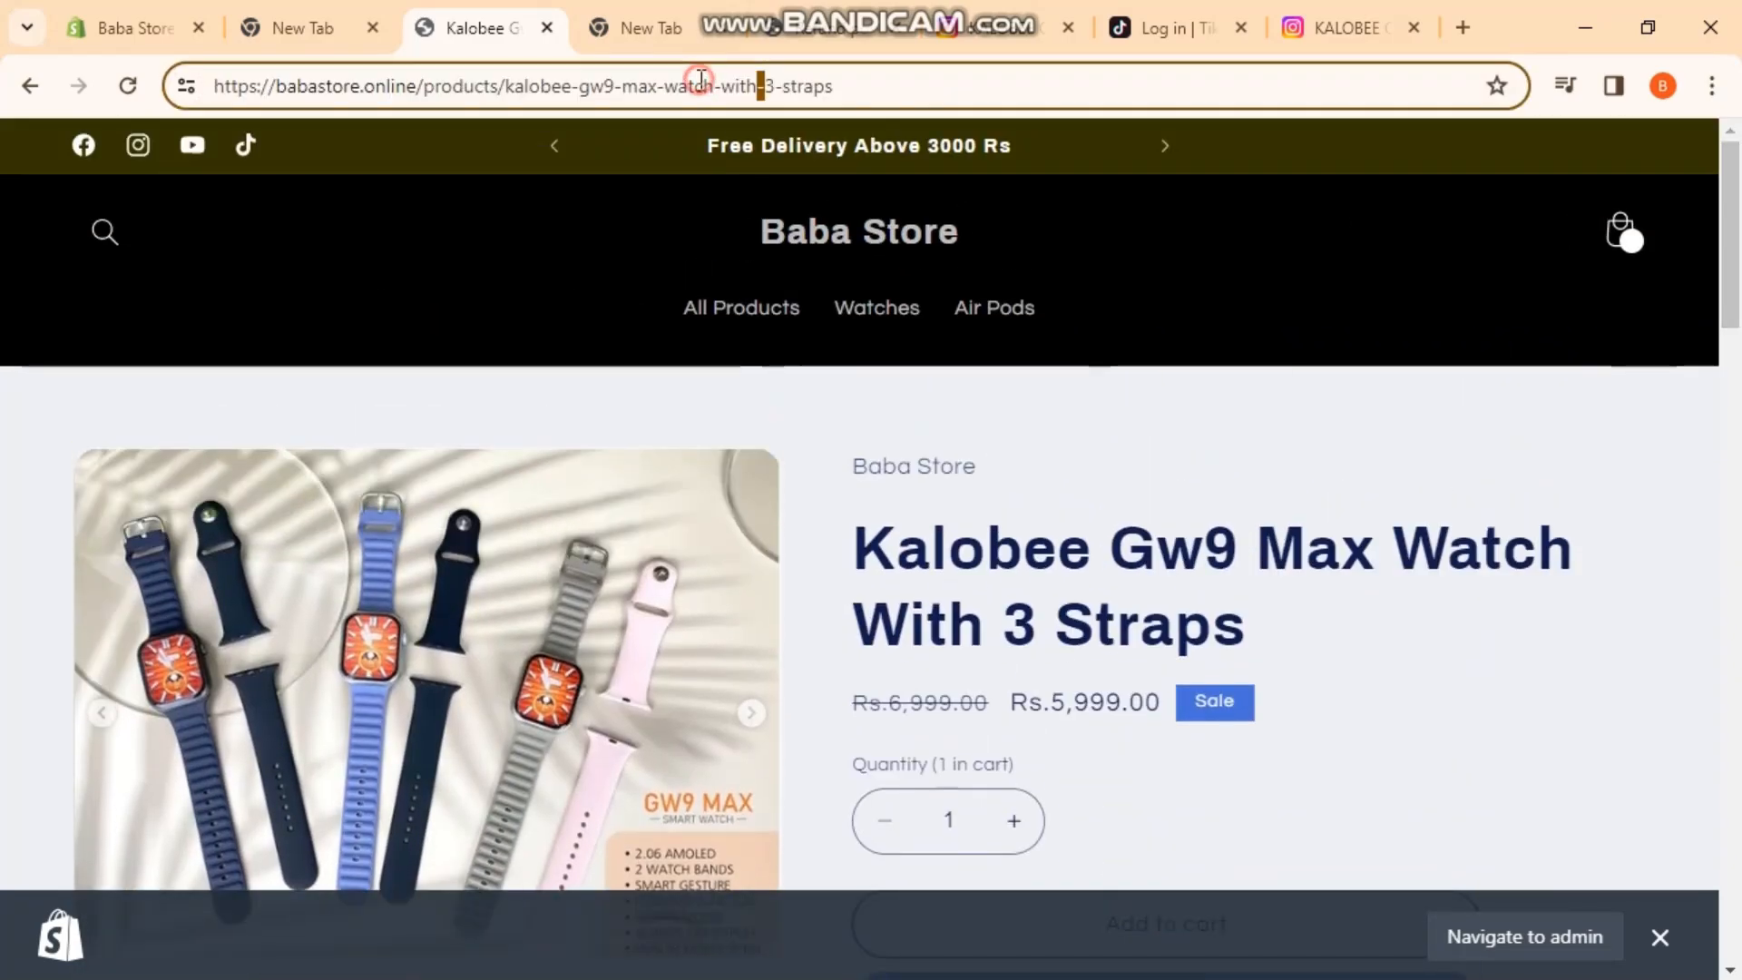
{"action": "left_click_drag", "start_coordinate": [1738, 289], "coordinate": [1739, 233]}
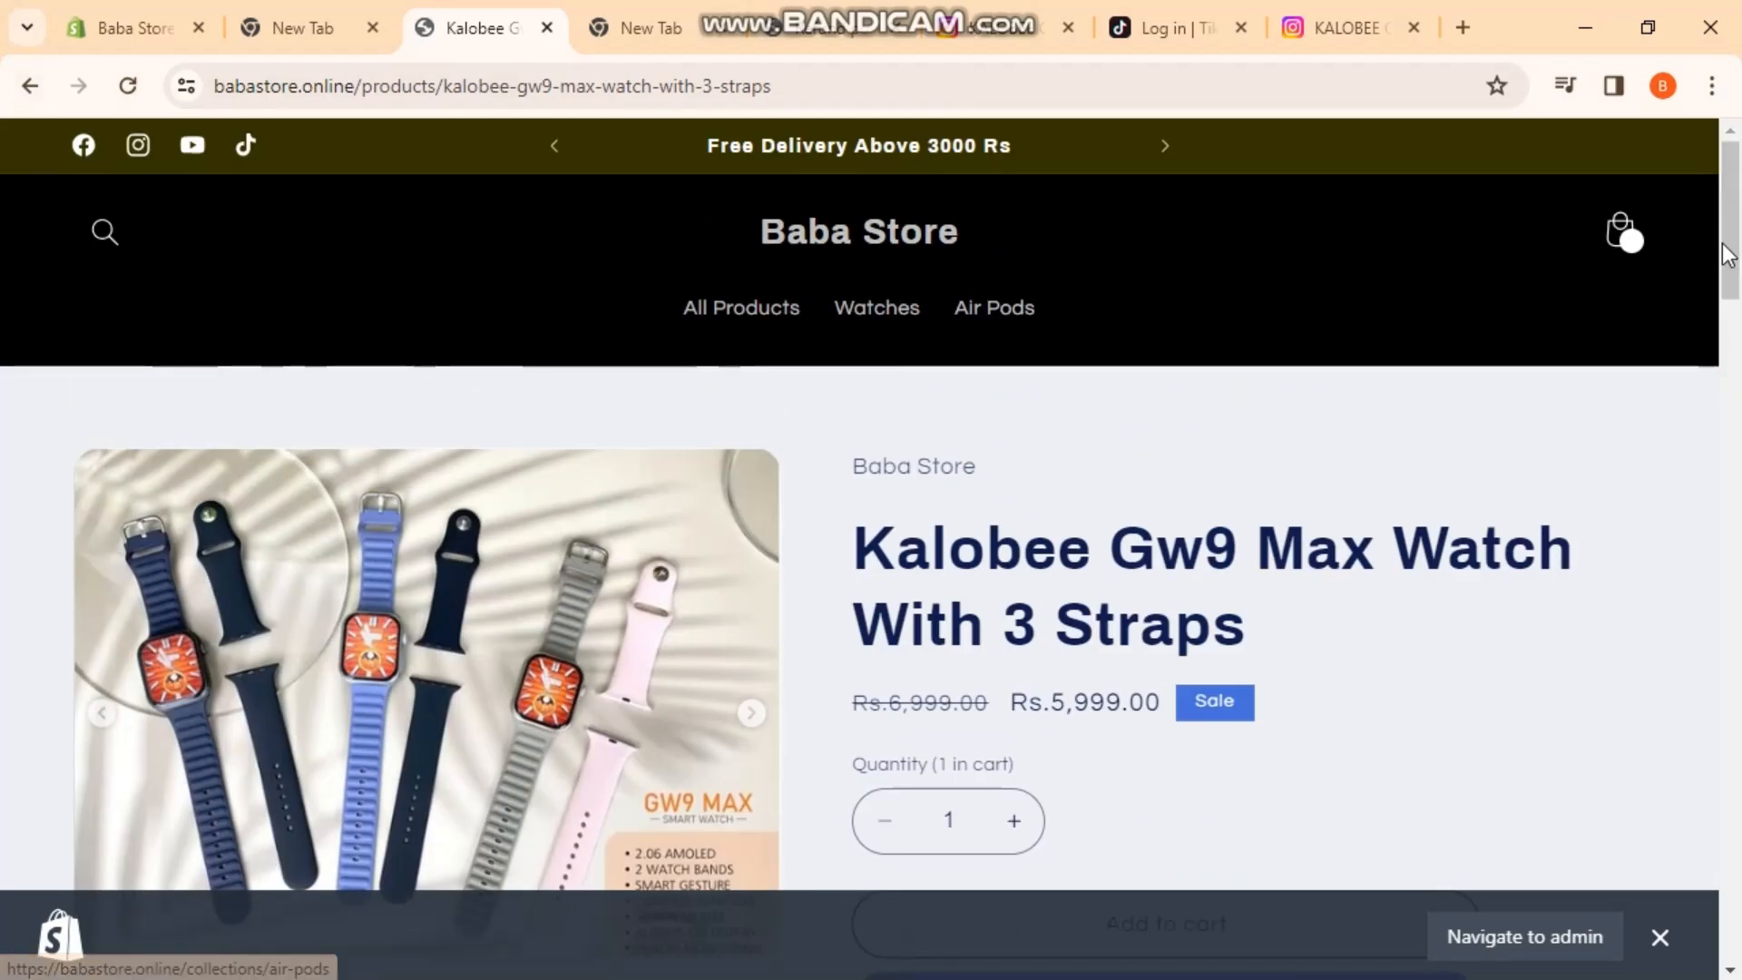
{"action": "mouse_move", "coordinate": [1728, 254]}
{"action": "left_mouse_down"}
{"action": "mouse_move", "coordinate": [1737, 356]}
{"action": "mouse_move", "coordinate": [1738, 287]}
{"action": "left_mouse_up"}
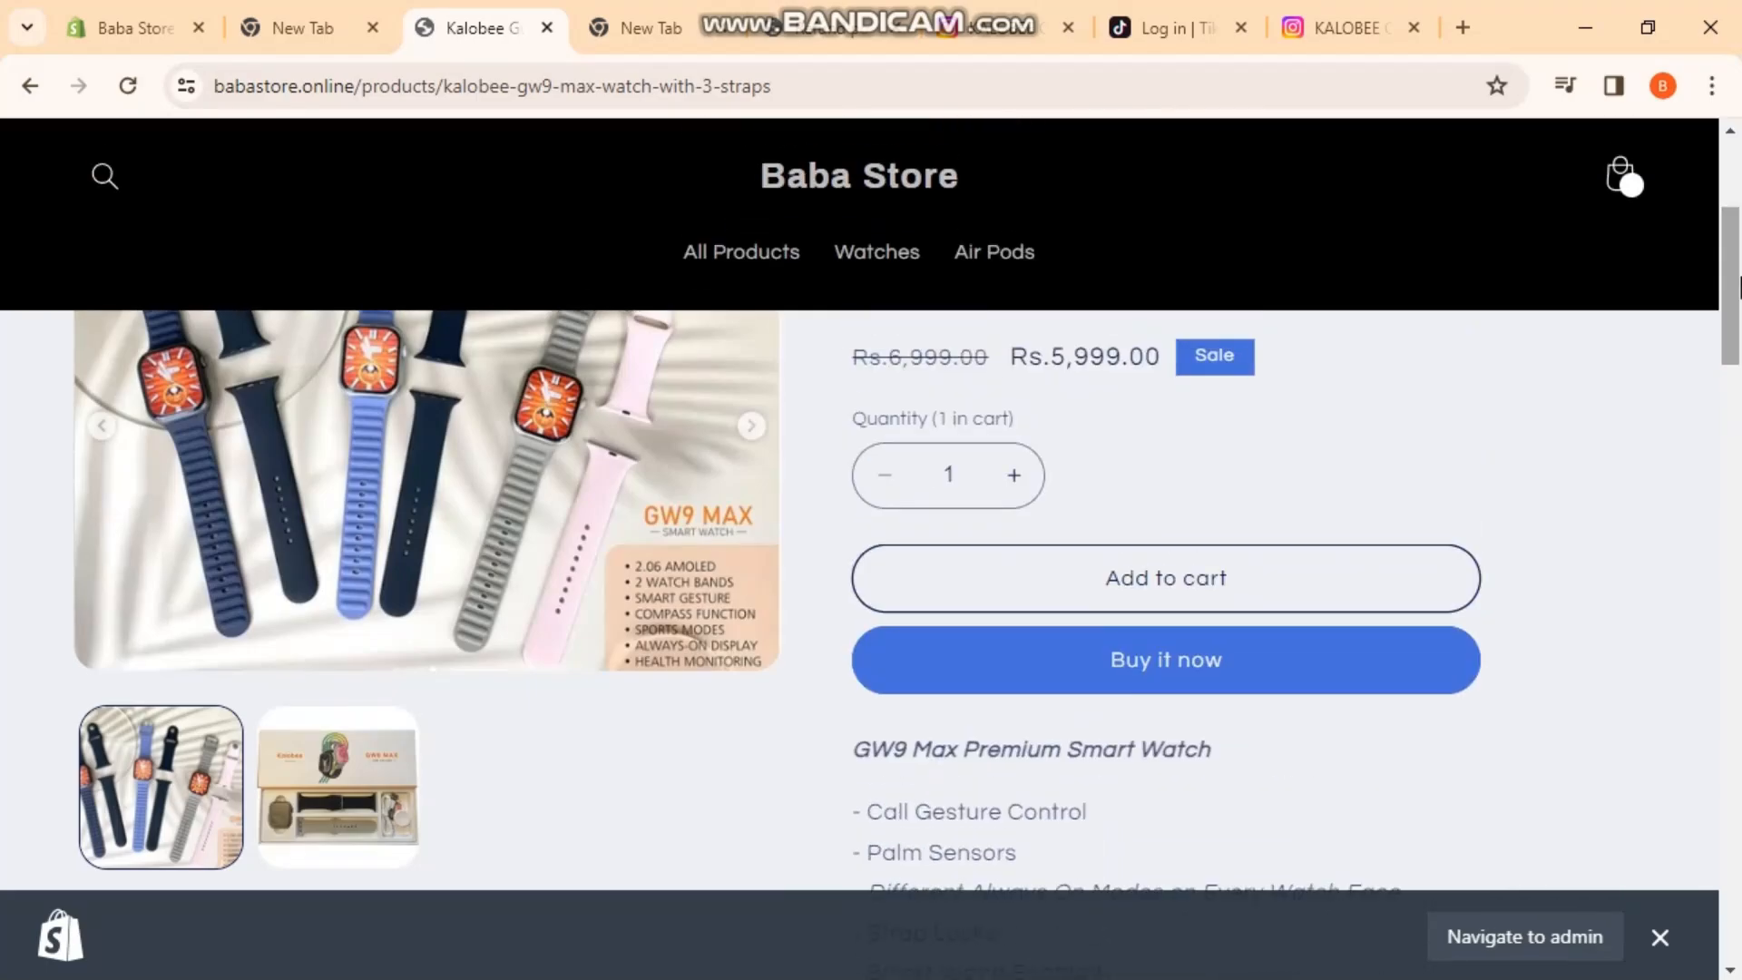
{"action": "left_click", "coordinate": [1290, 588]}
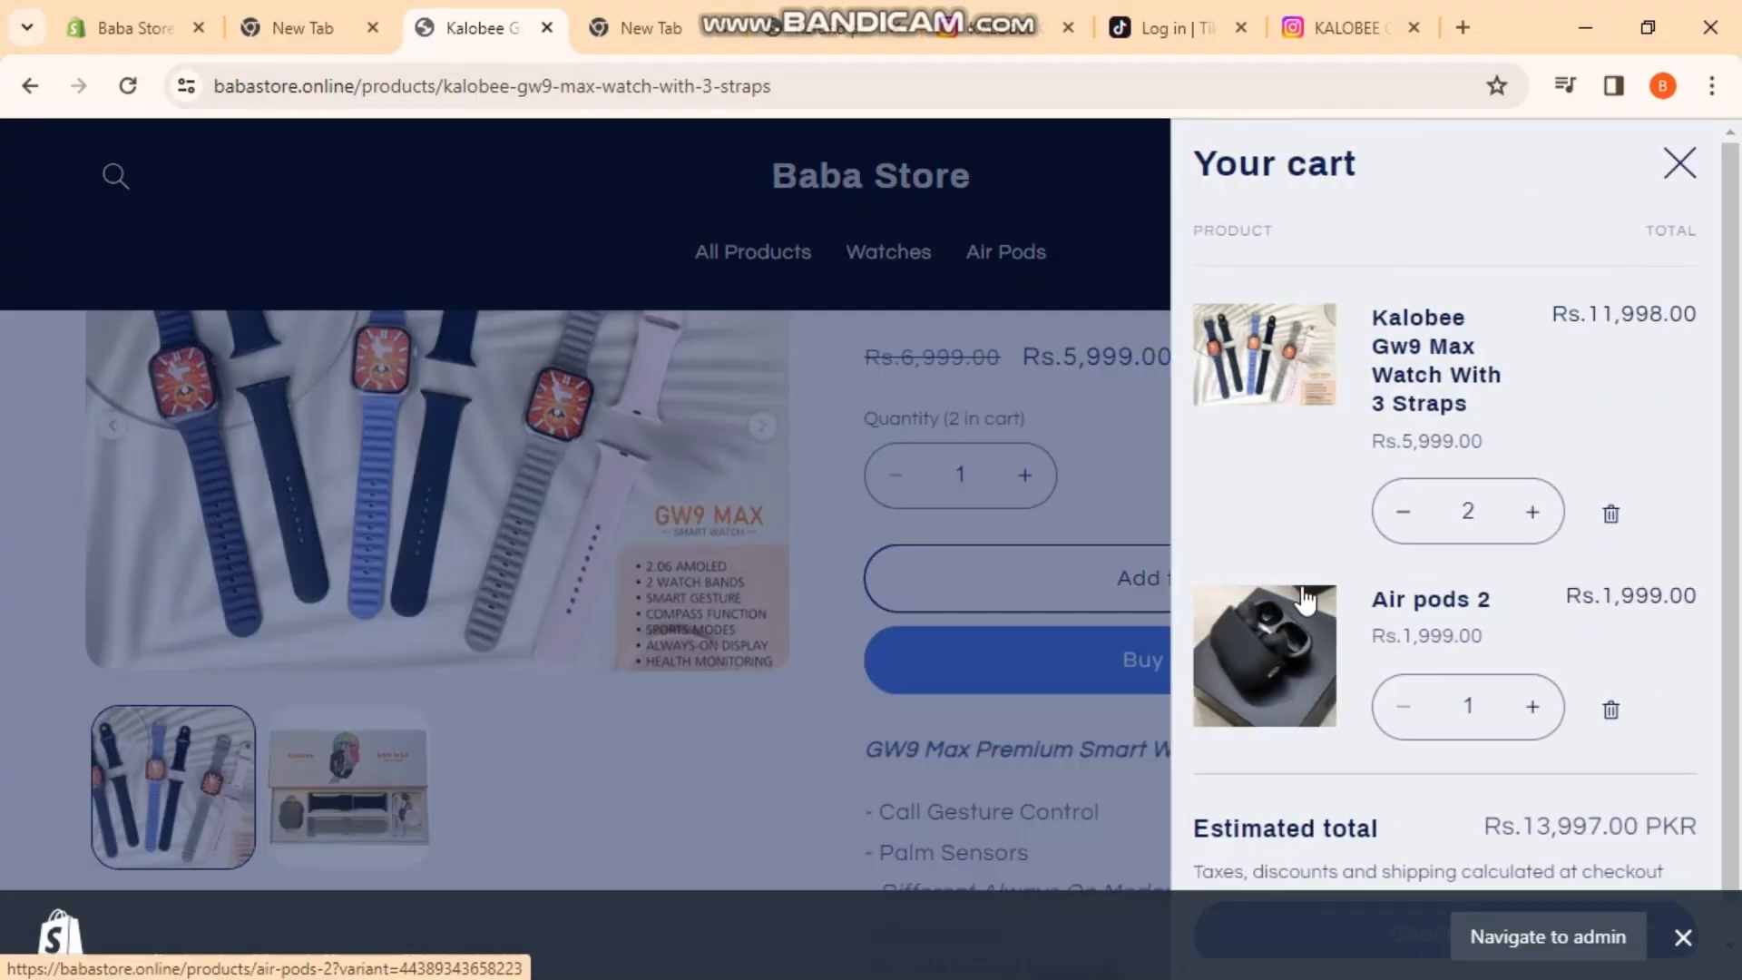
- Remove the Kalobee watch from the cart and proceed to checkout, looking through the whole checkout page
{"action": "left_click", "coordinate": [1611, 517]}
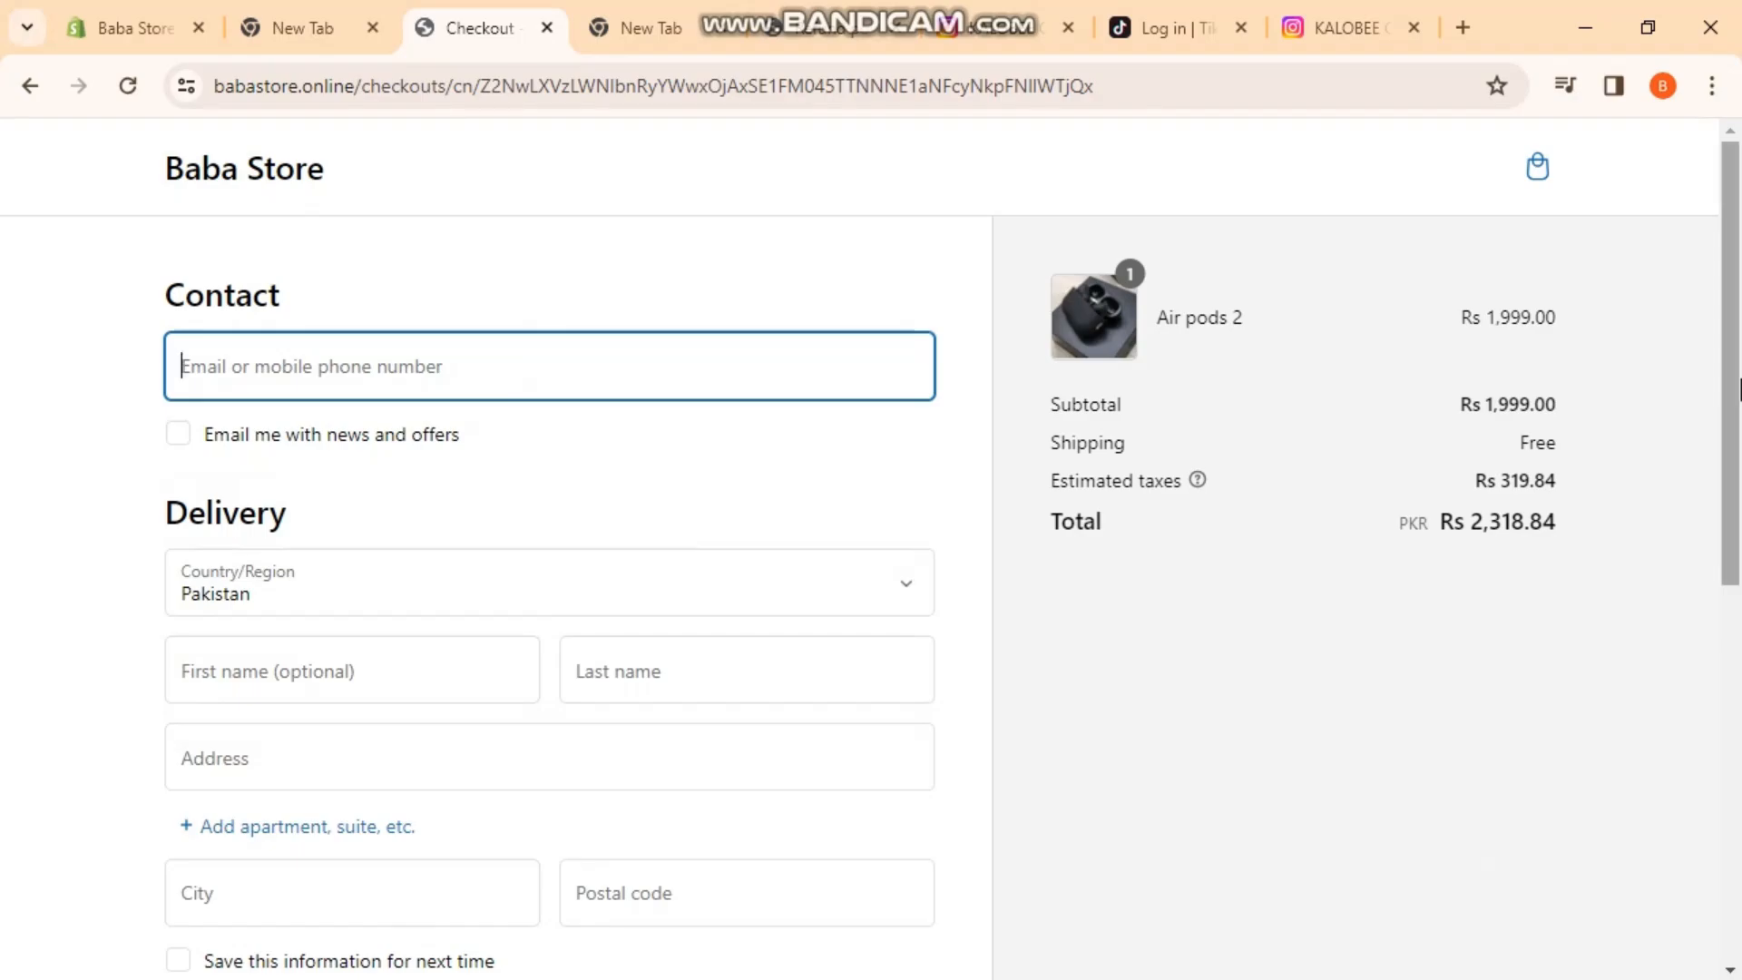
{"action": "scroll", "coordinate": [1735, 545], "scroll_direction": "down", "scroll_amount": 3}
{"action": "scroll", "coordinate": [1738, 606], "scroll_direction": "down", "scroll_amount": 5}
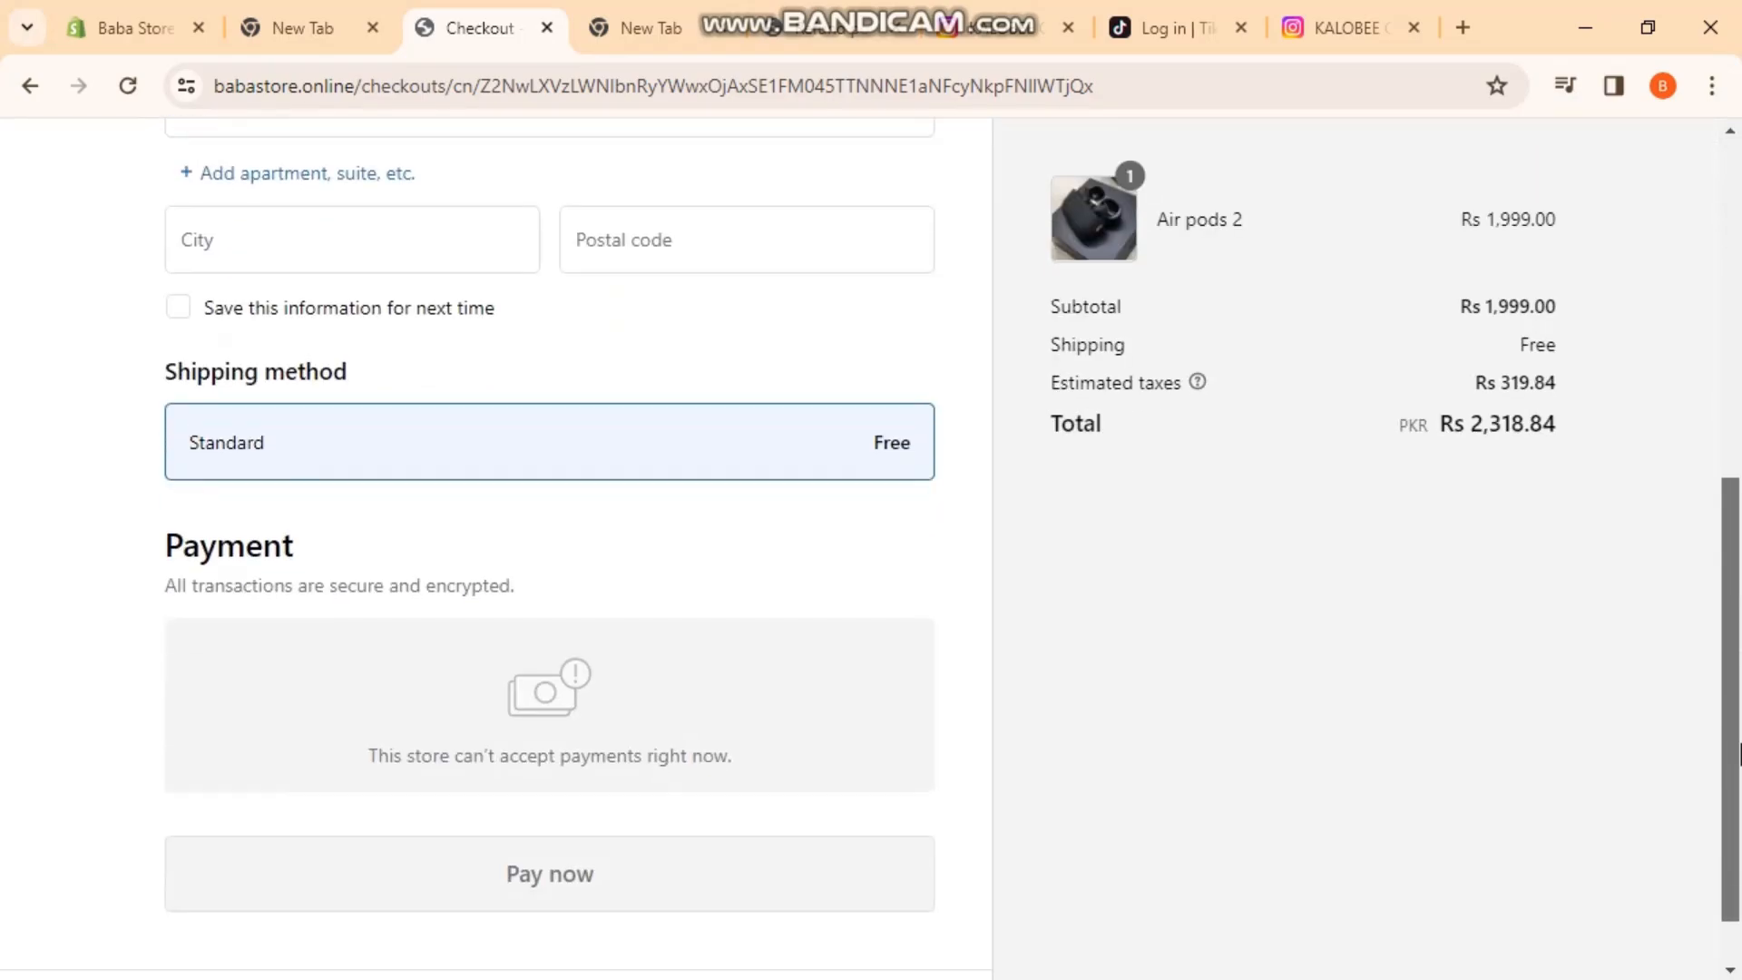
{"action": "scroll", "coordinate": [1738, 396], "scroll_direction": "up", "scroll_amount": 8}
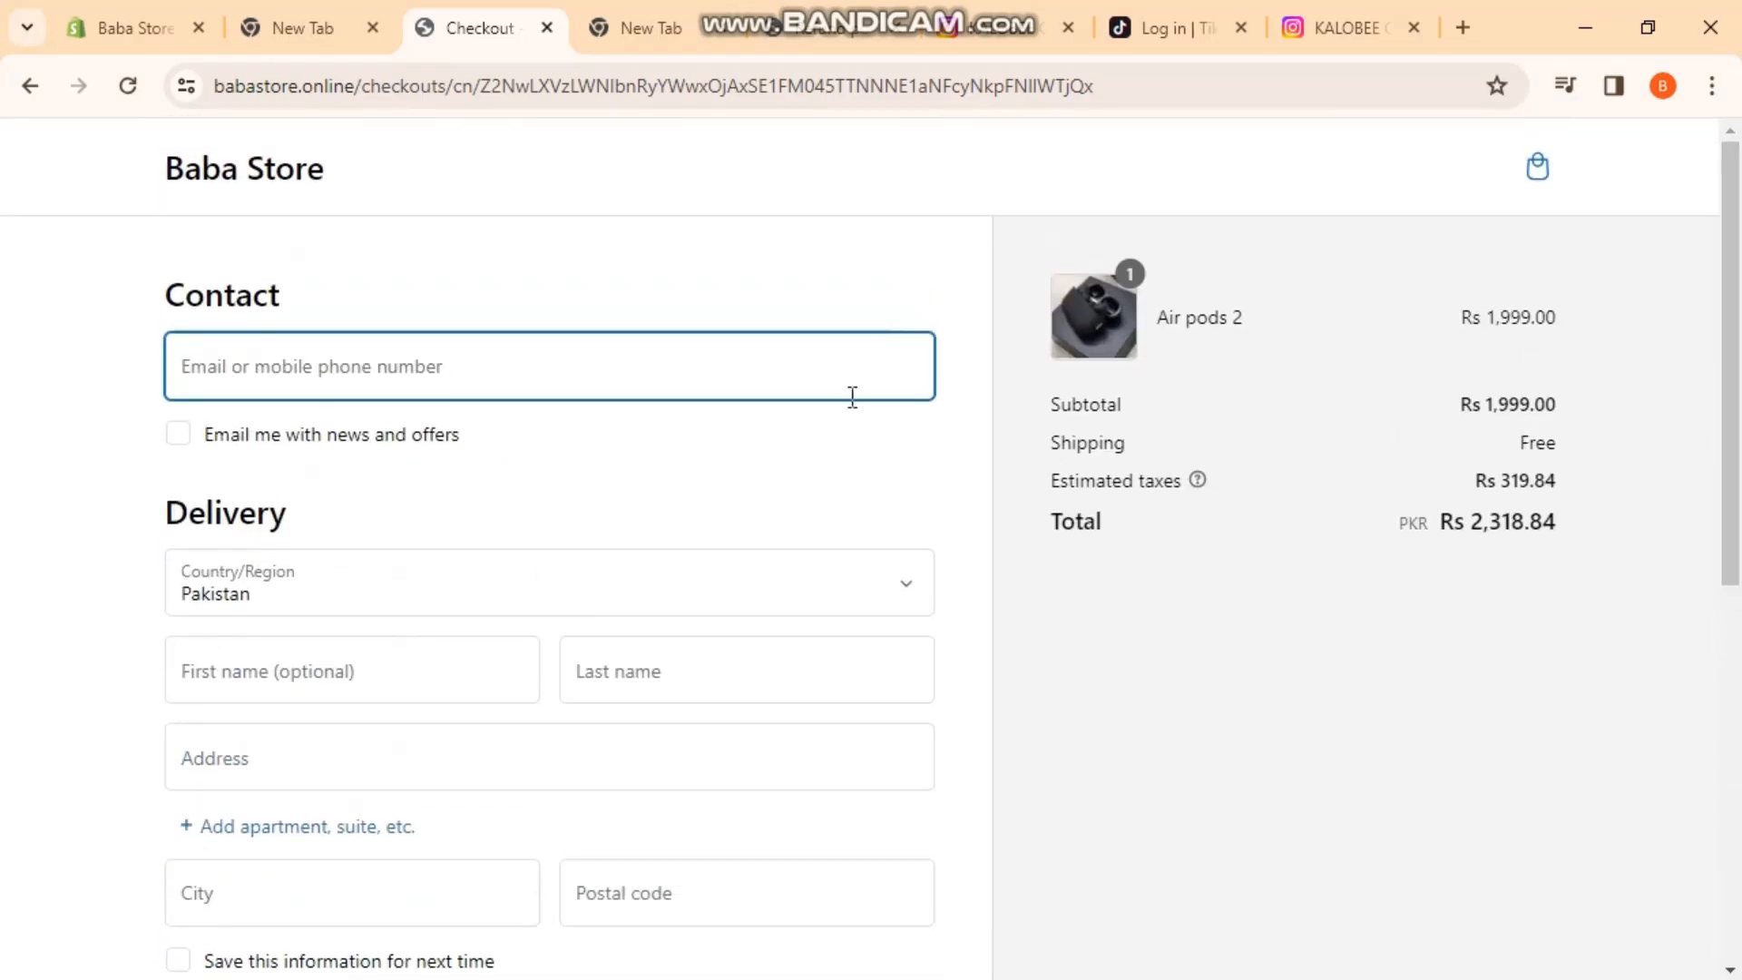
- Fill the checkout's email or mobile number, first name and last name fields with placeholder text
{"action": "type", "text": "odjsadhho"}
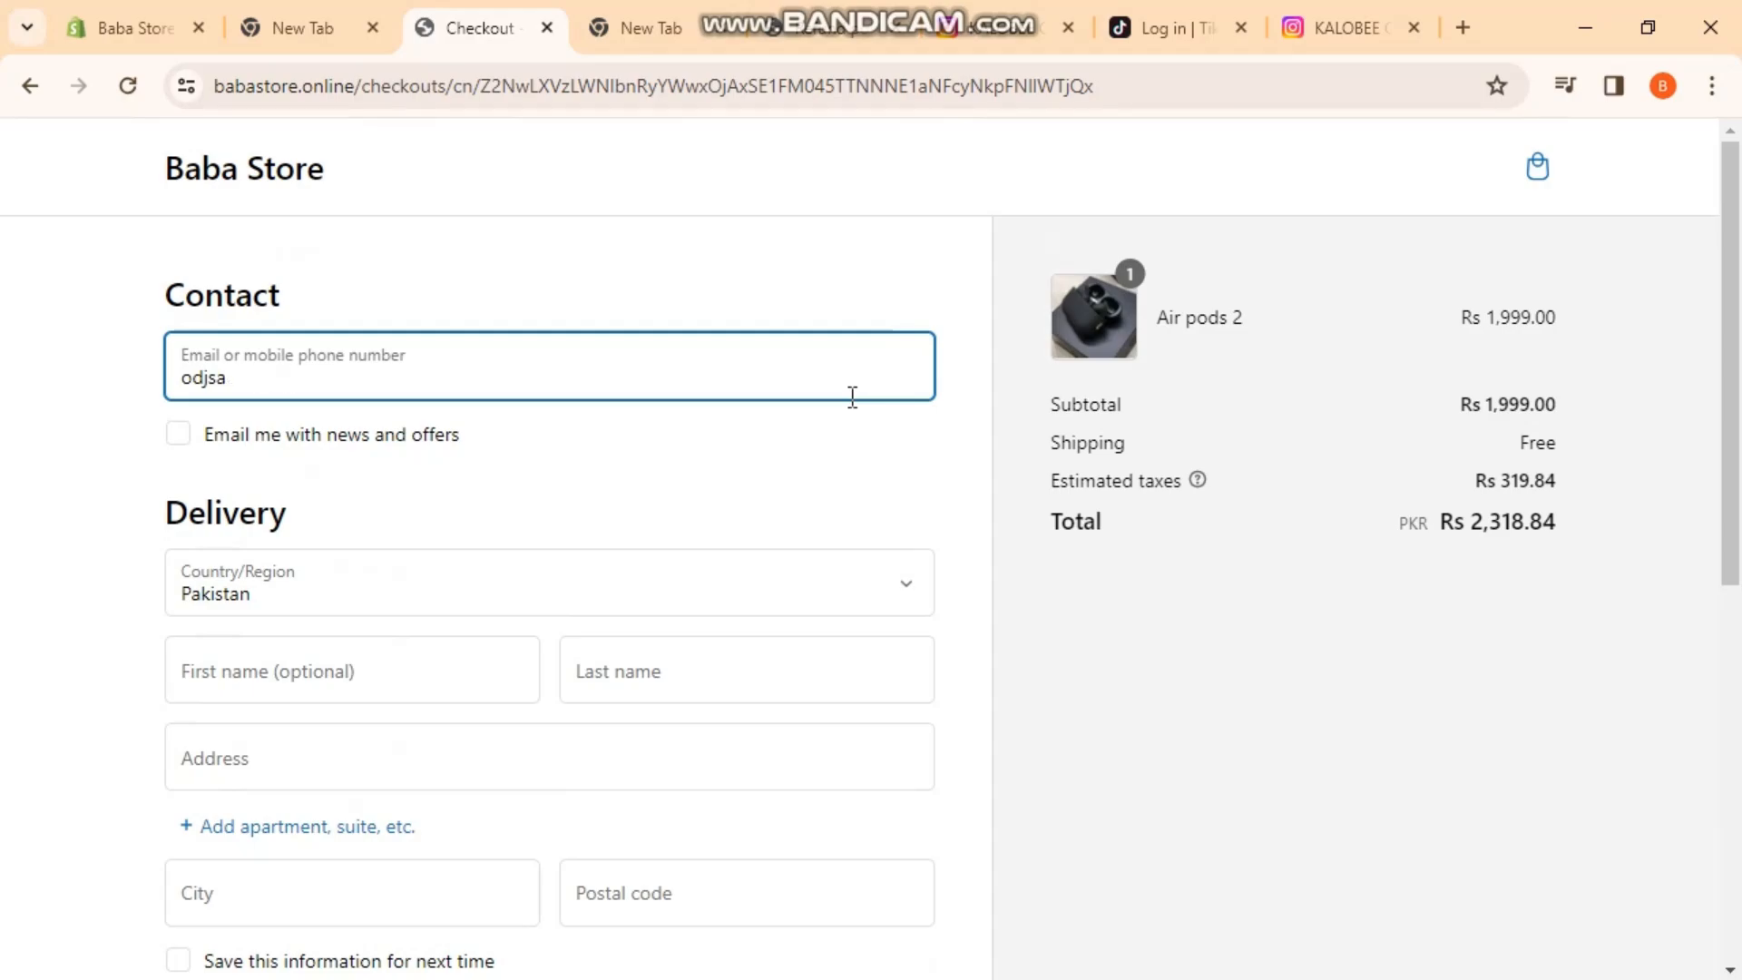
{"action": "left_click", "coordinate": [268, 657]}
{"action": "type", "text": "jsvbjac"}
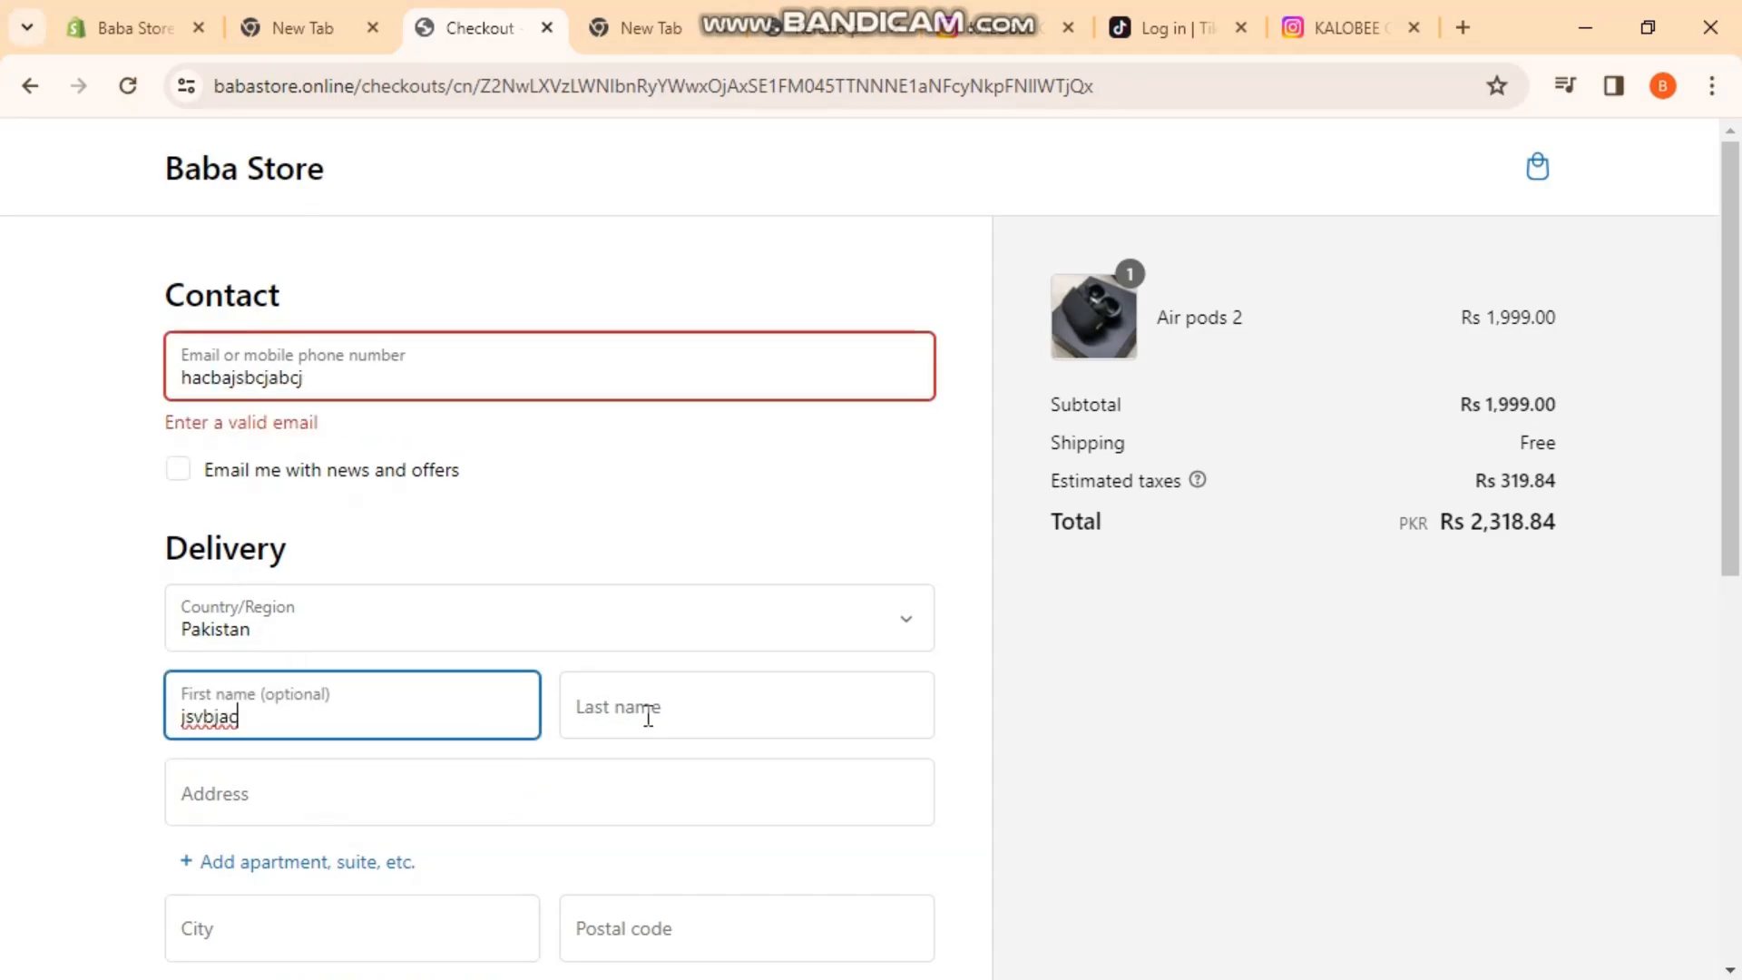
{"action": "left_click", "coordinate": [648, 716]}
{"action": "type", "text": "hxzv"}
- Fill the delivery address, city and postal code fields with placeholder values
{"action": "left_click", "coordinate": [640, 783]}
{"action": "type", "text": "jabj"}
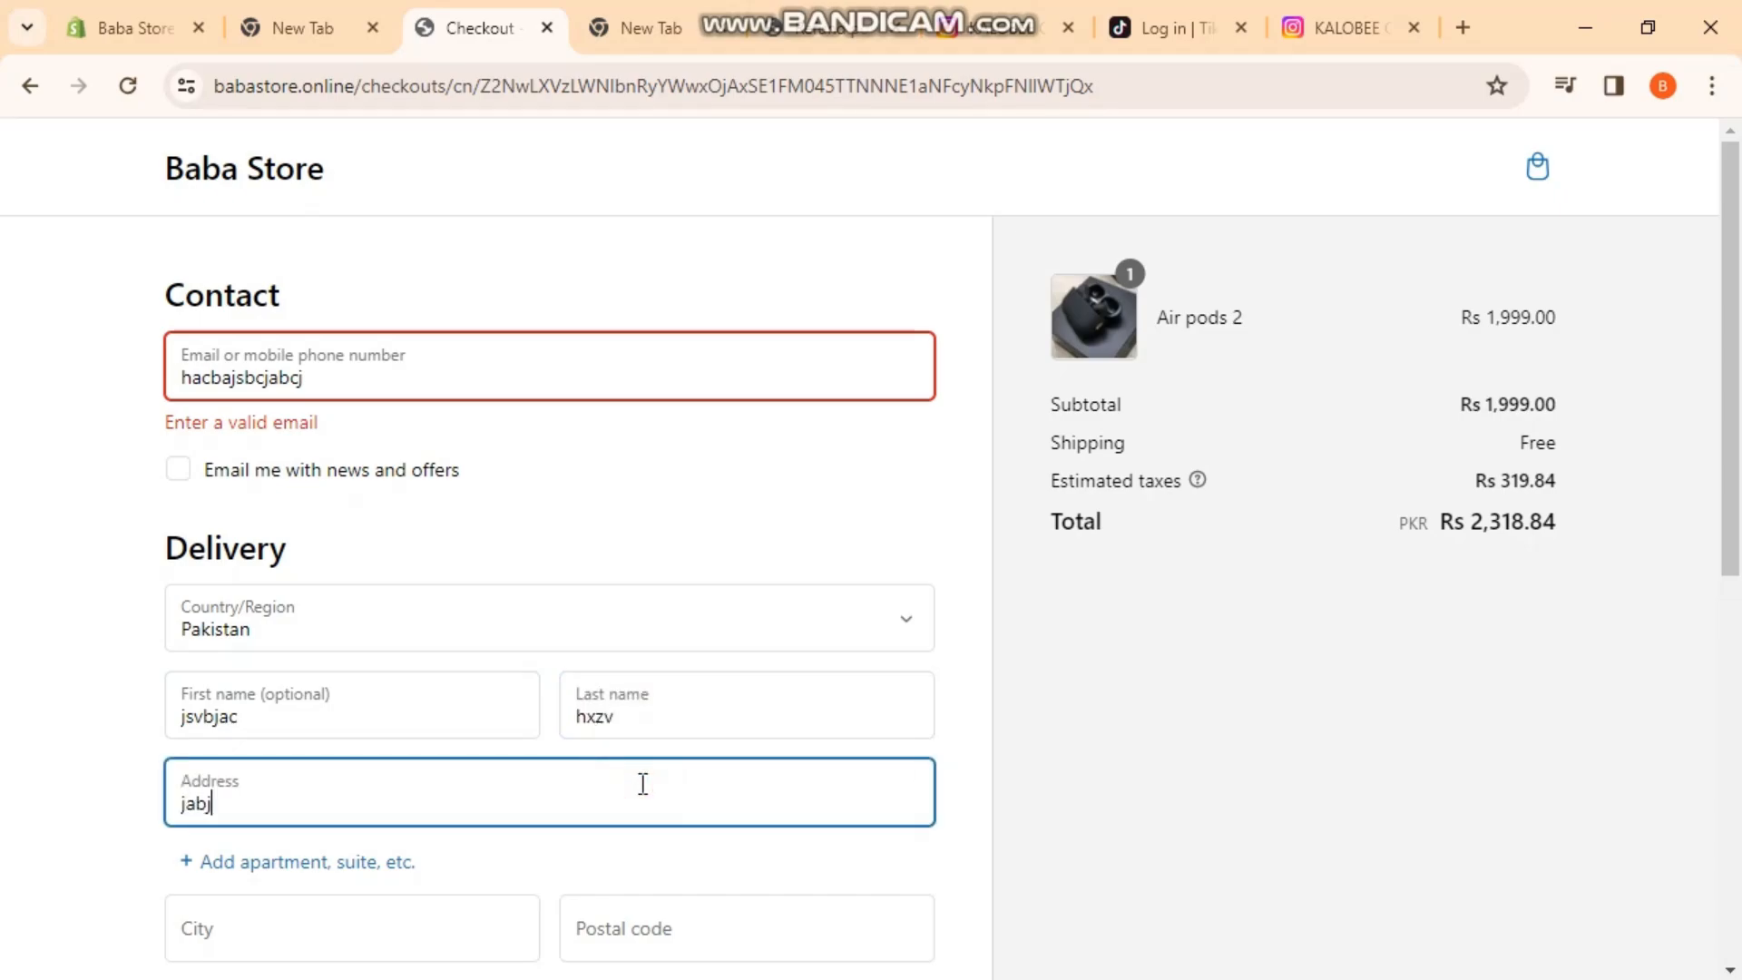
{"action": "left_click", "coordinate": [498, 911]}
{"action": "type", "text": "kacb"}
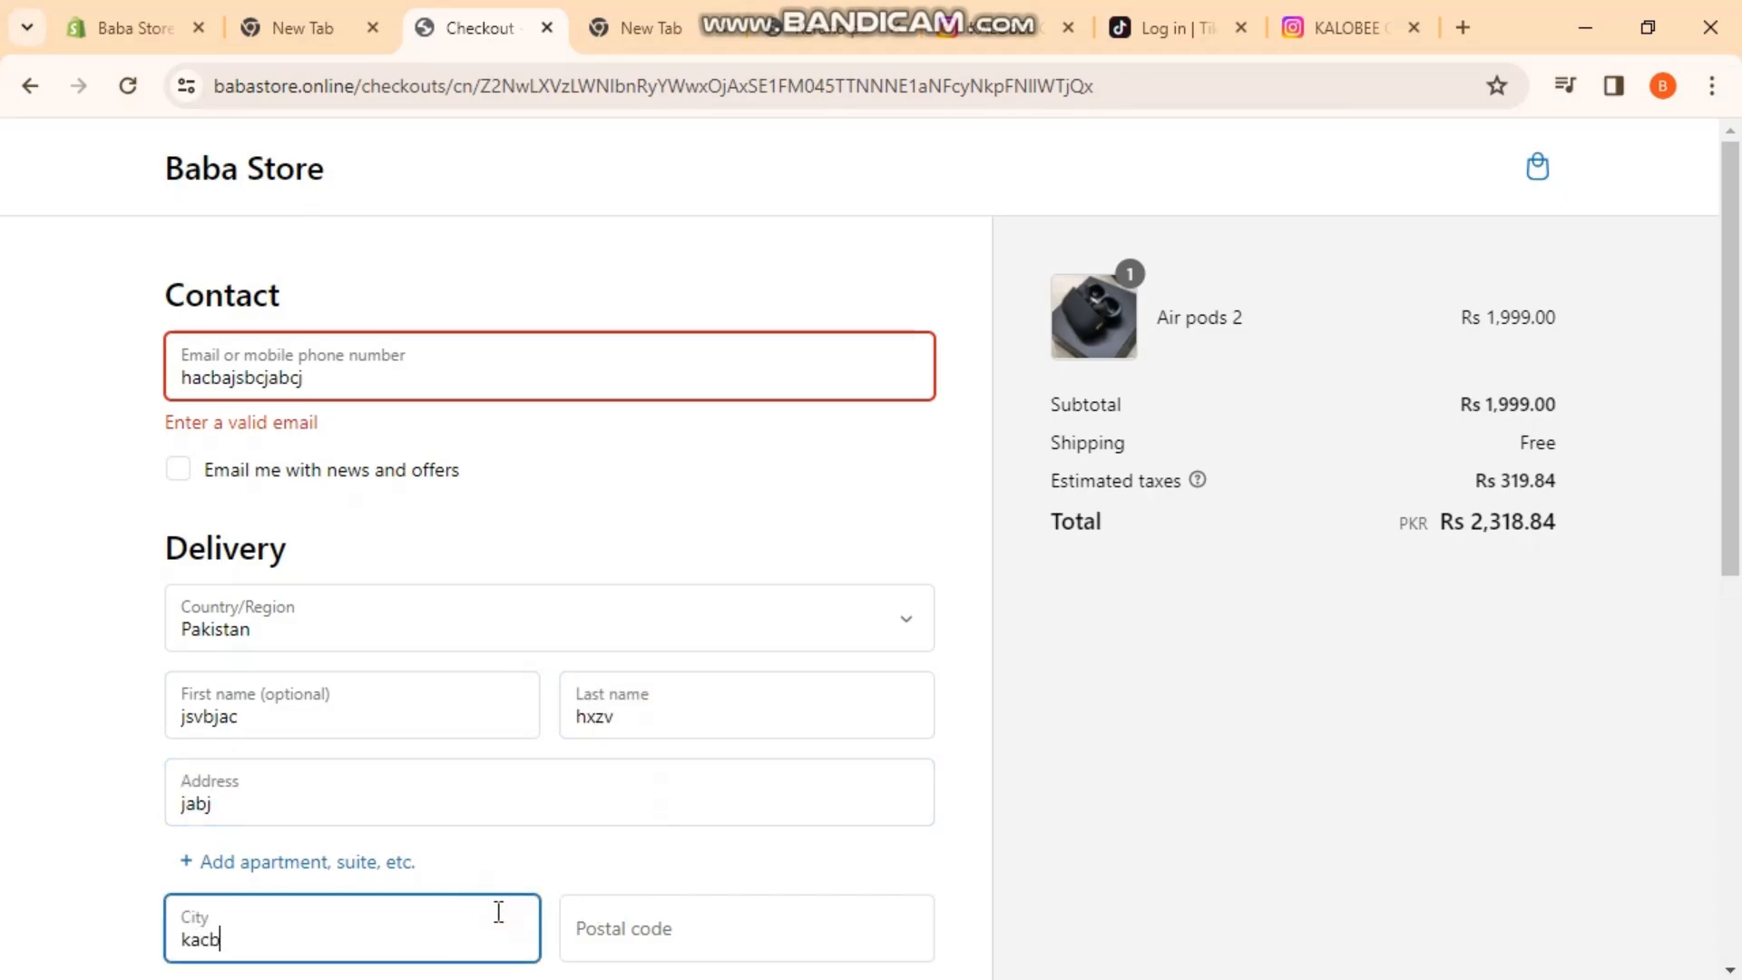
{"action": "left_click", "coordinate": [694, 935]}
{"action": "type", "text": "889"}
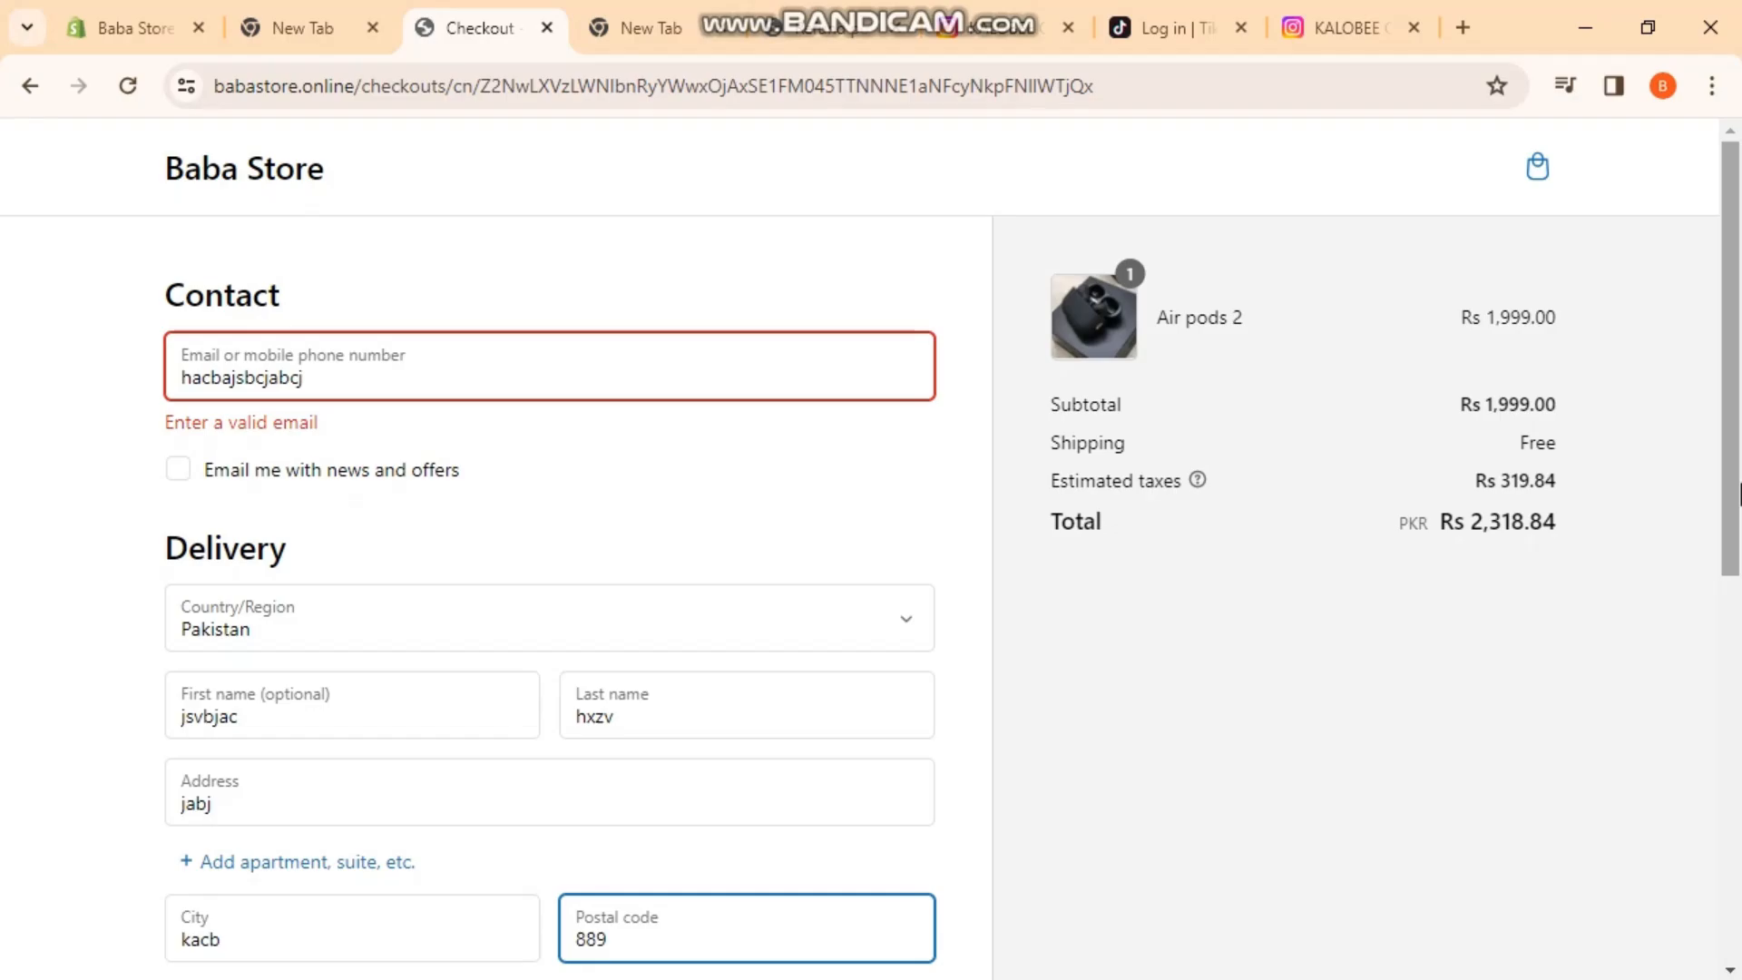
- Check the shipping method and payment sections and the policy links at the end of the checkout
{"action": "scroll", "coordinate": [639, 961], "scroll_direction": "down", "scroll_amount": 7}
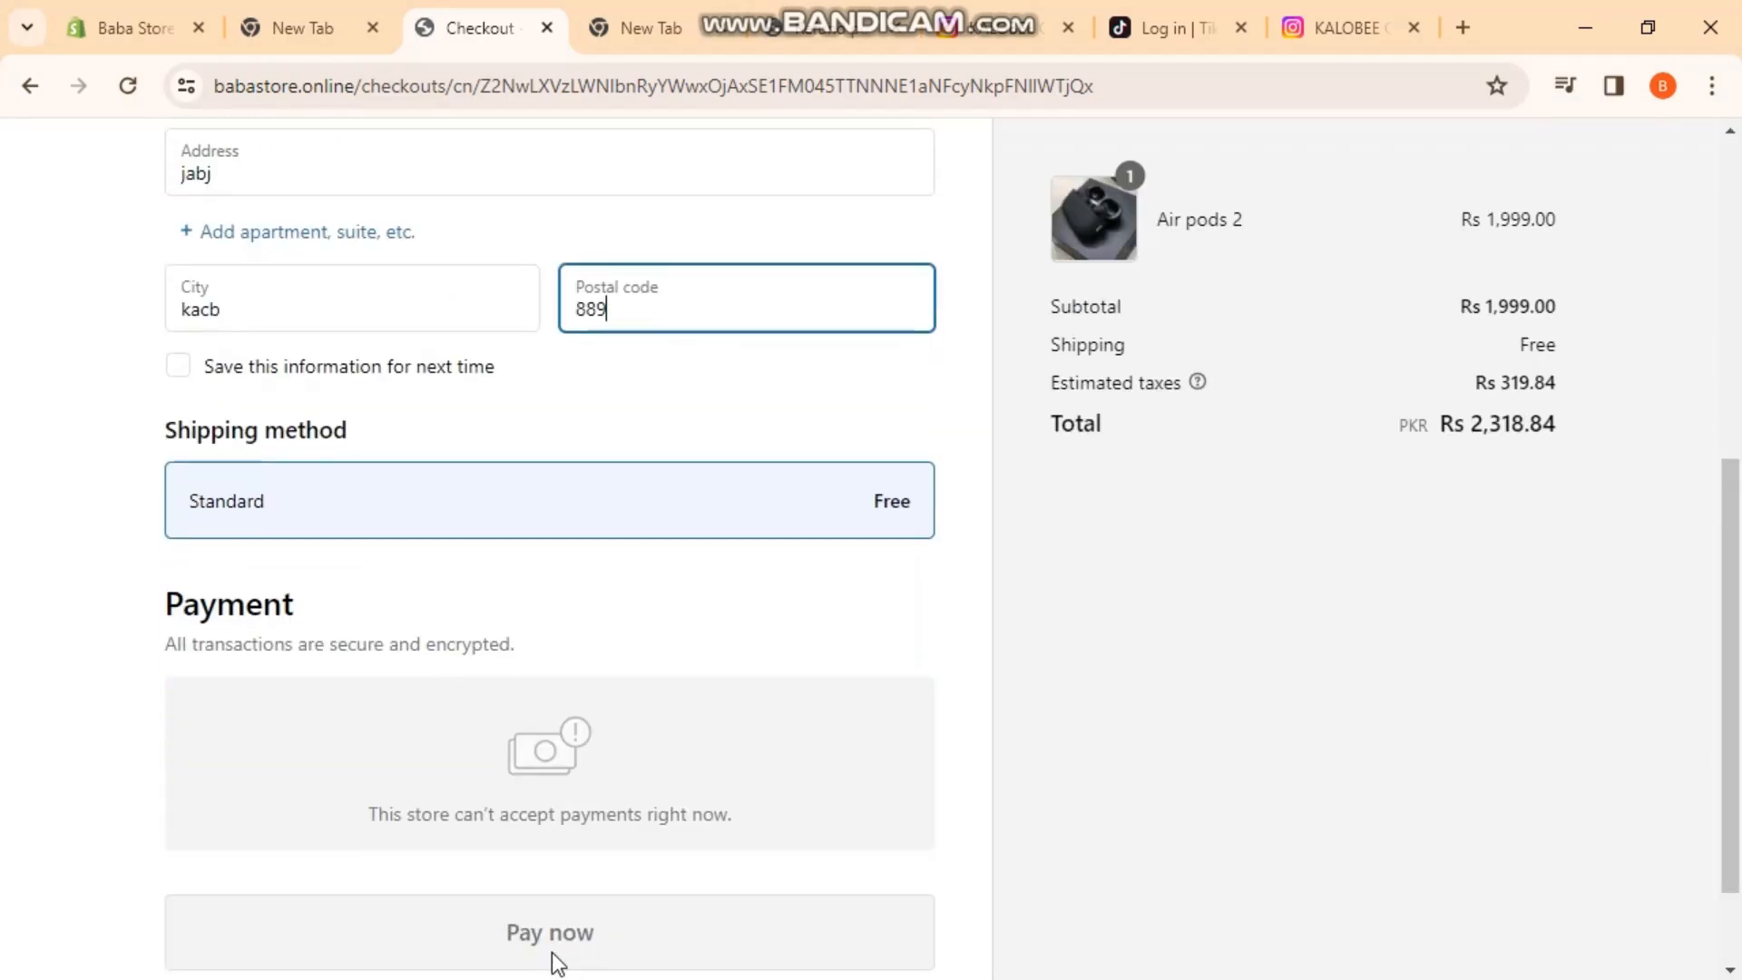
{"action": "left_click_drag", "start_coordinate": [1733, 816], "coordinate": [1705, 426]}
{"action": "scroll", "coordinate": [1709, 417], "scroll_direction": "down", "scroll_amount": 7}
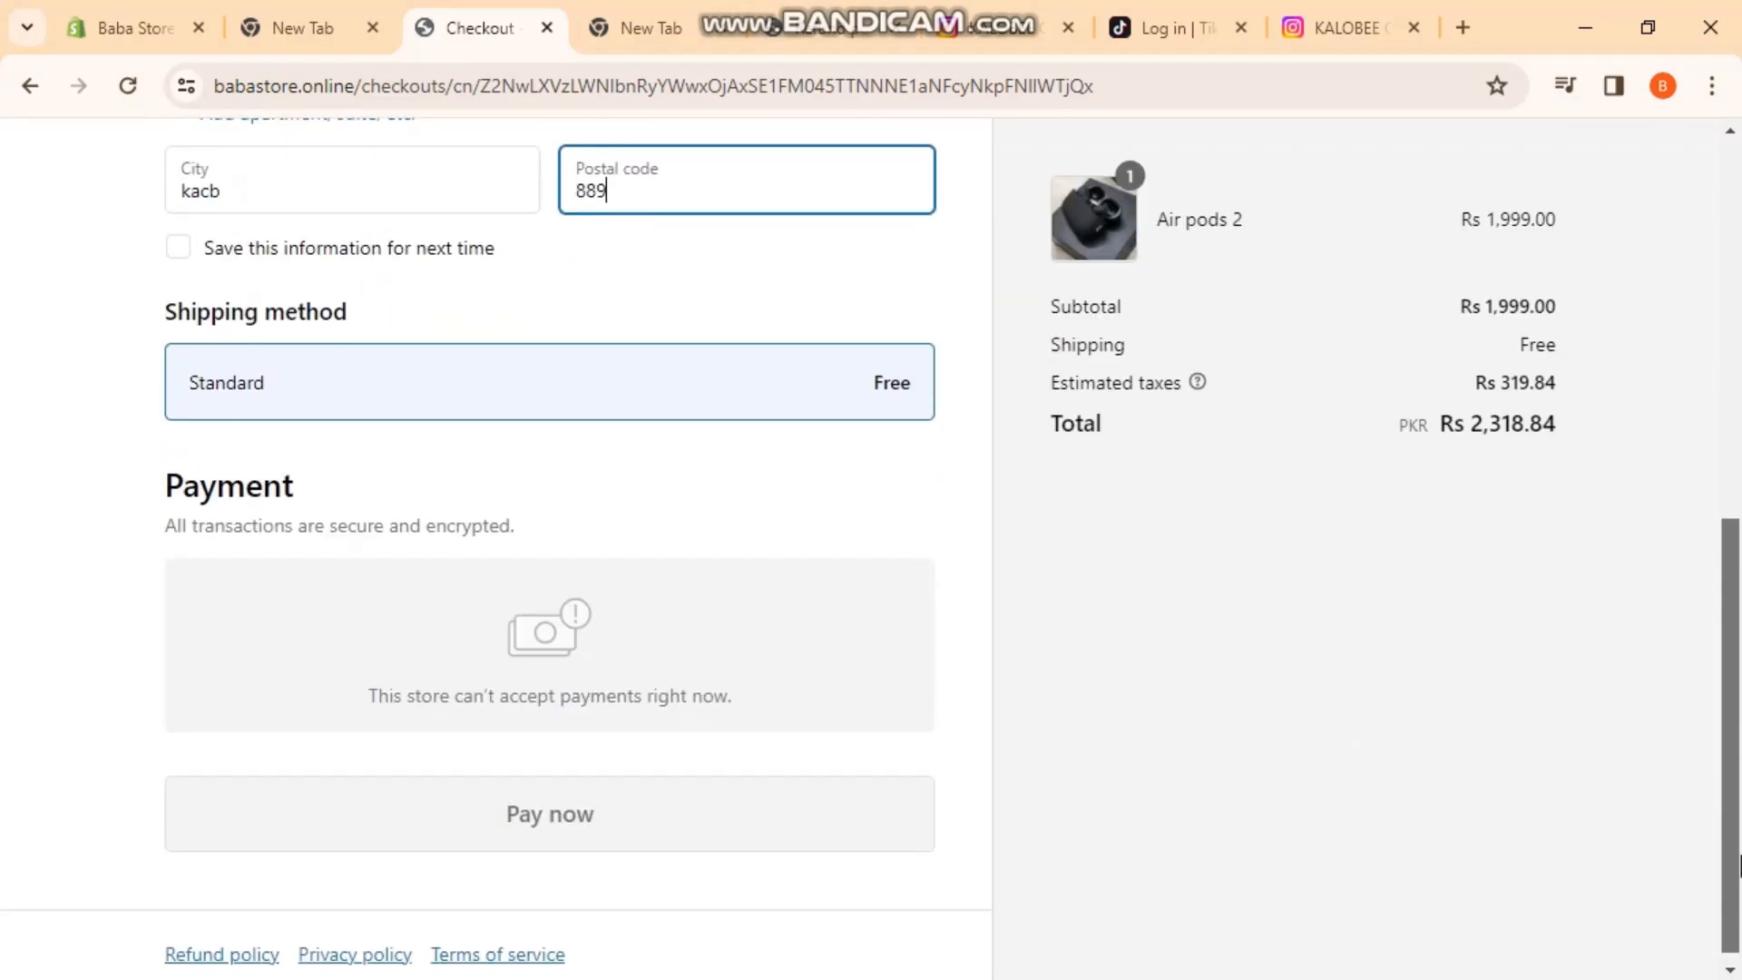